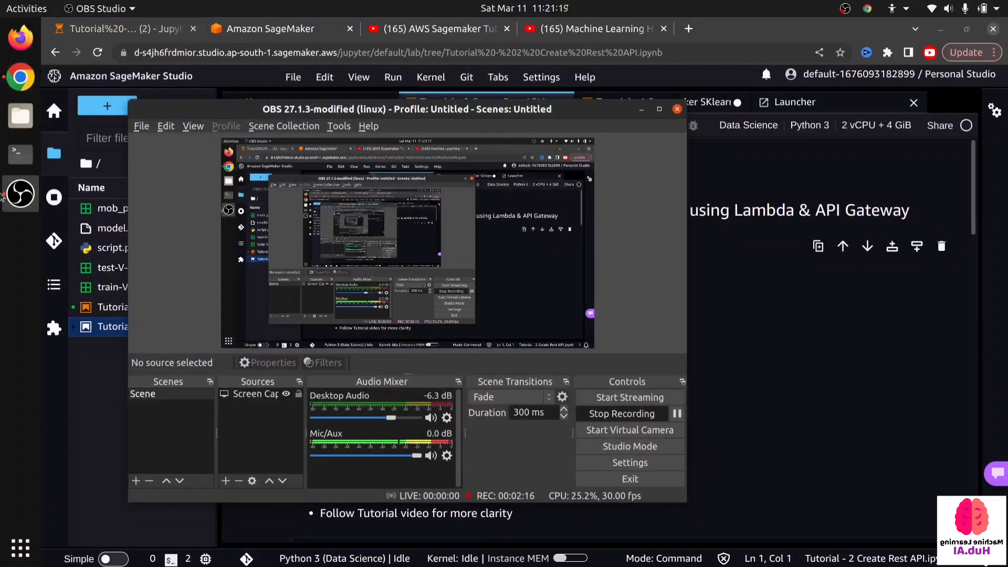
- Minimize the OBS window and review the workload list in the Tutorial 2 notebook, highlighting the Sagemaker endpoint deployment item
click(641, 110)
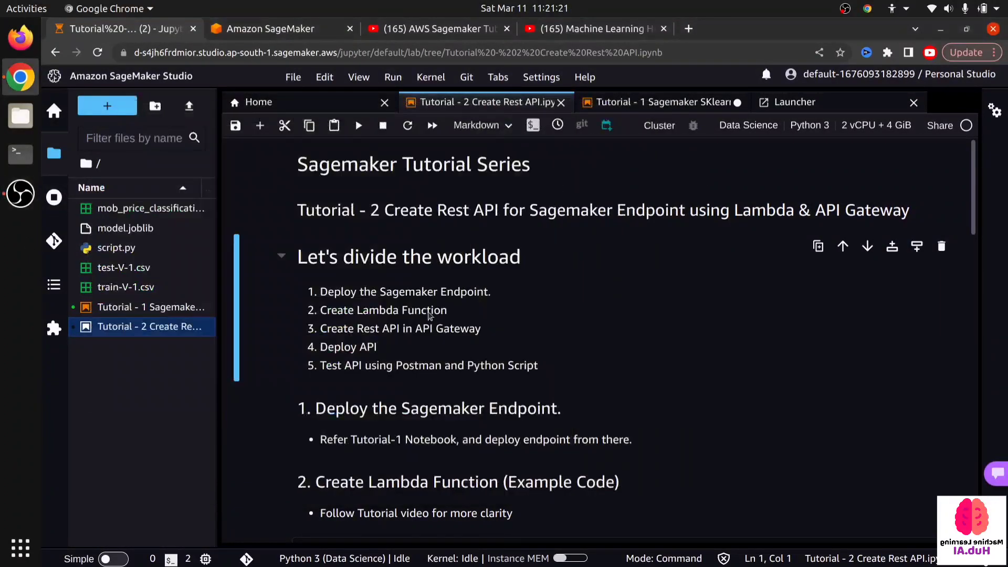
scroll(384, 314, down, 1)
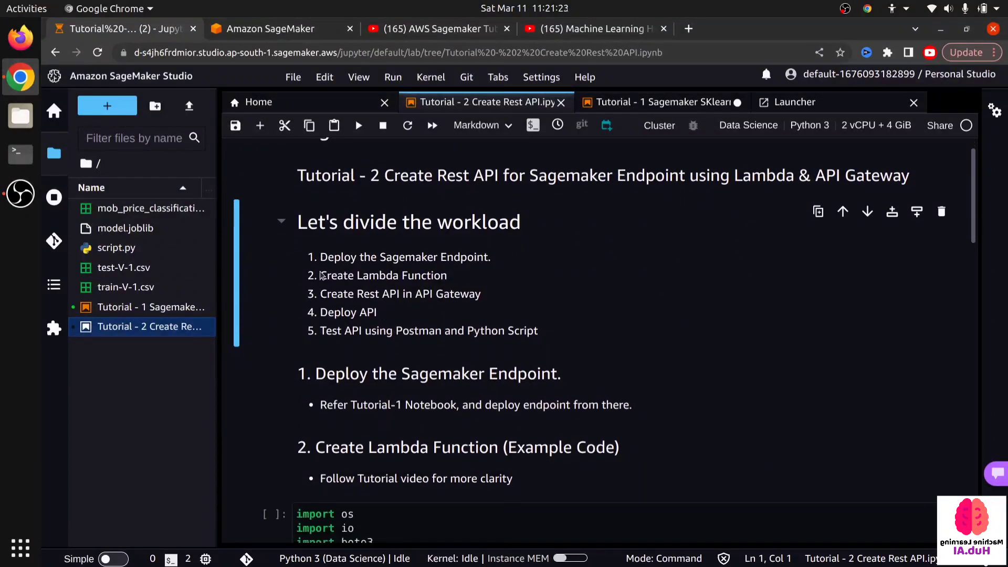
drag(317, 257, 489, 256)
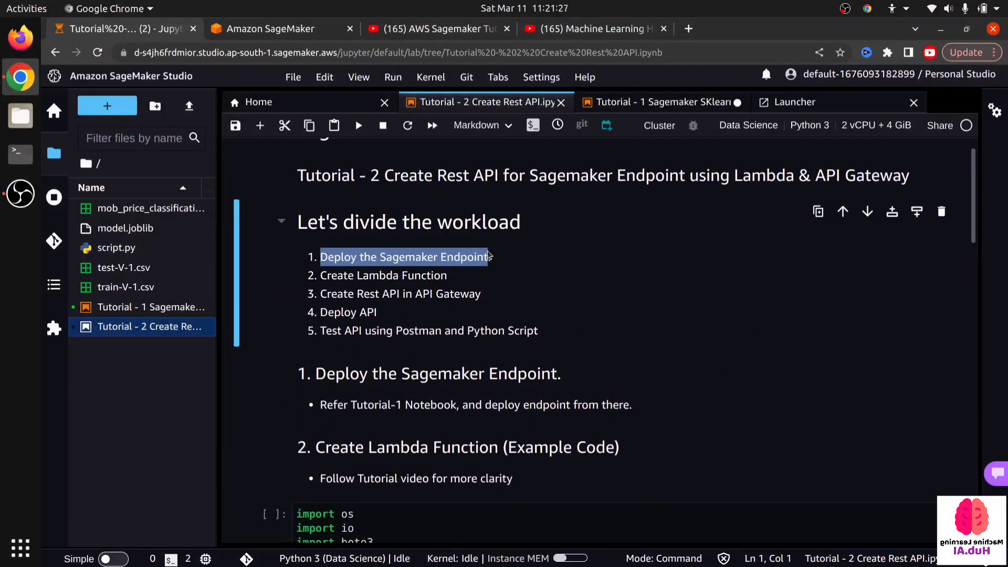
- Open the Tutorial 1 Sagemaker SKlearn notebook and look through it down to the endpoint deployment cell
click(627, 107)
scroll(333, 351, down, 20)
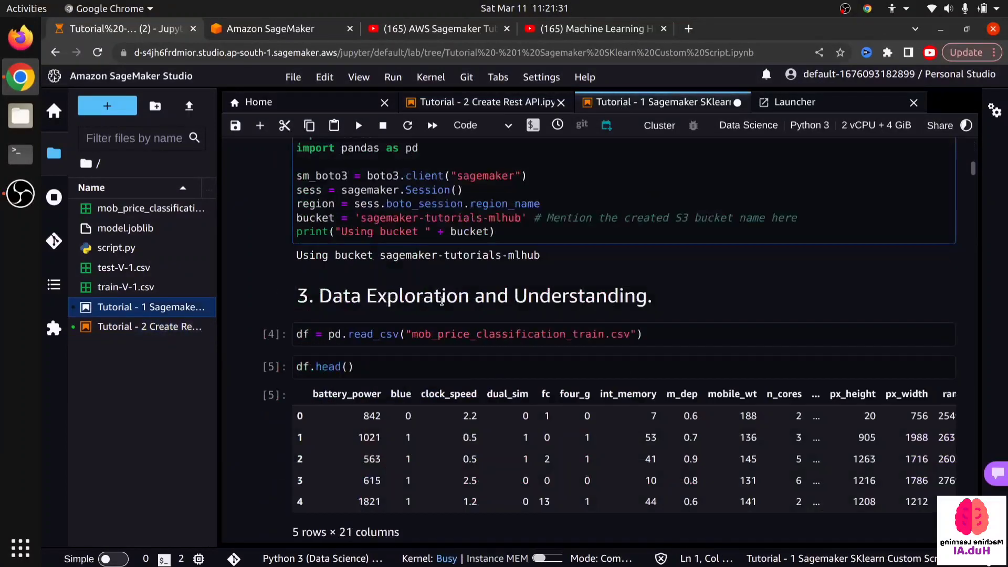
scroll(334, 351, down, 20)
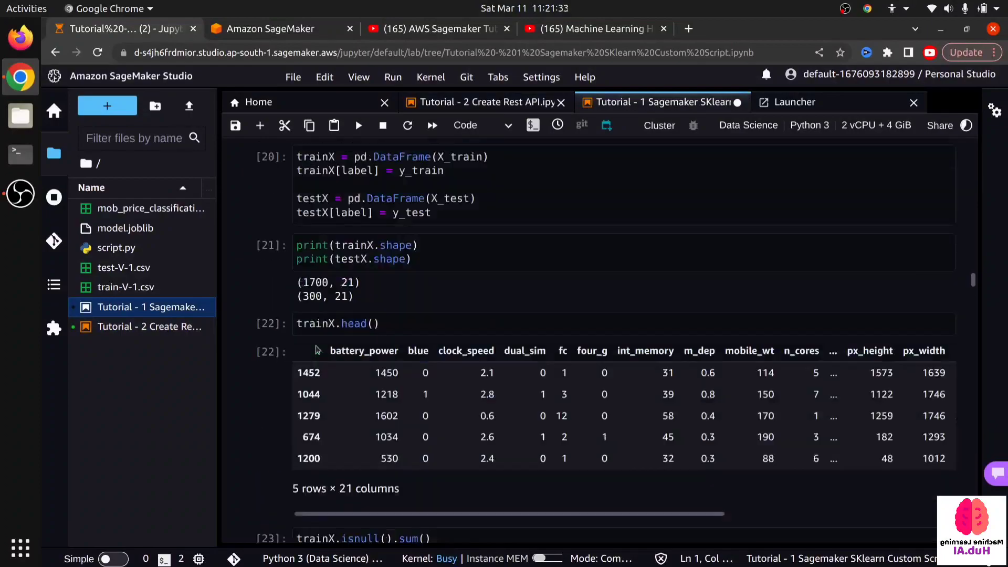
scroll(316, 342, down, 20)
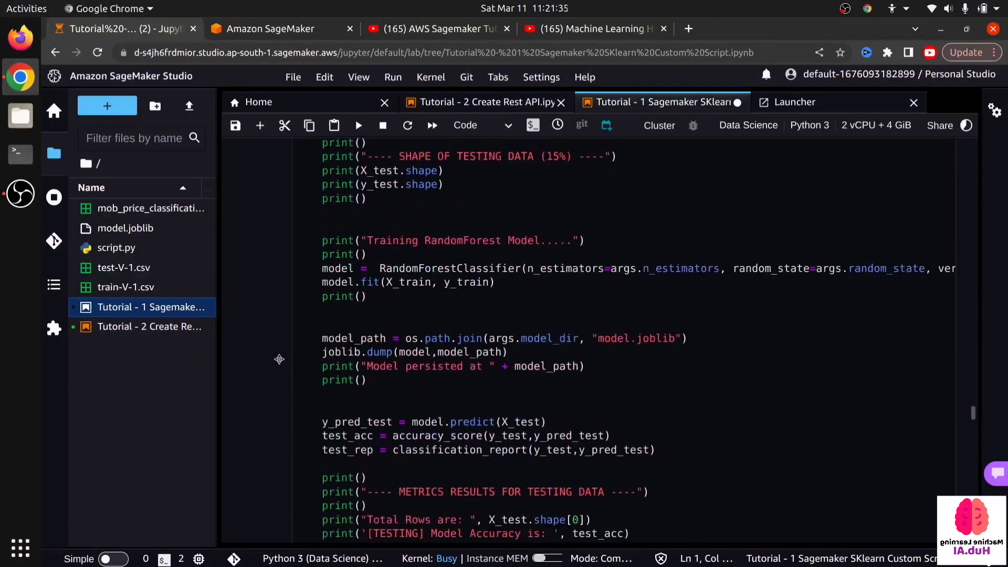
scroll(294, 357, down, 20)
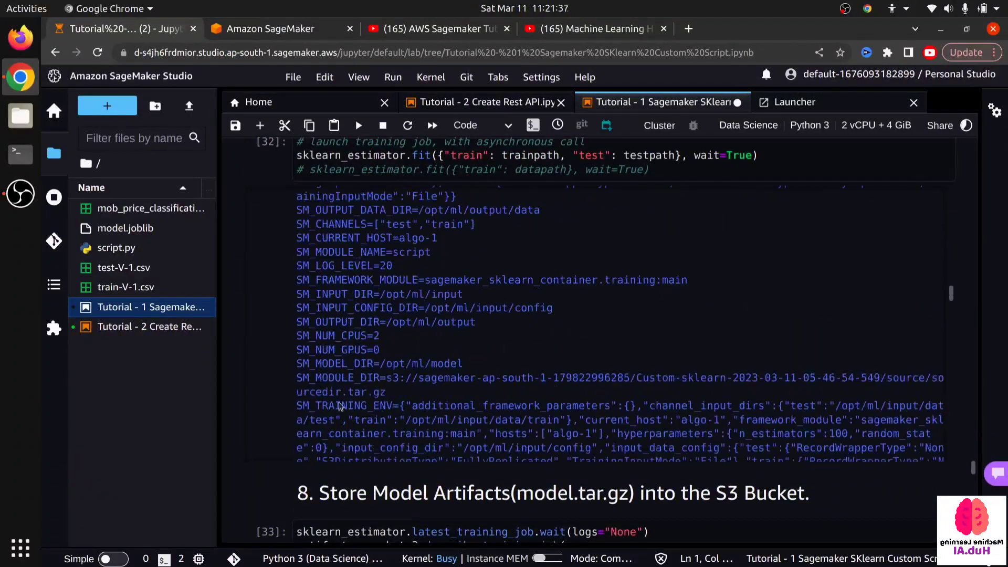
scroll(360, 490, down, 12)
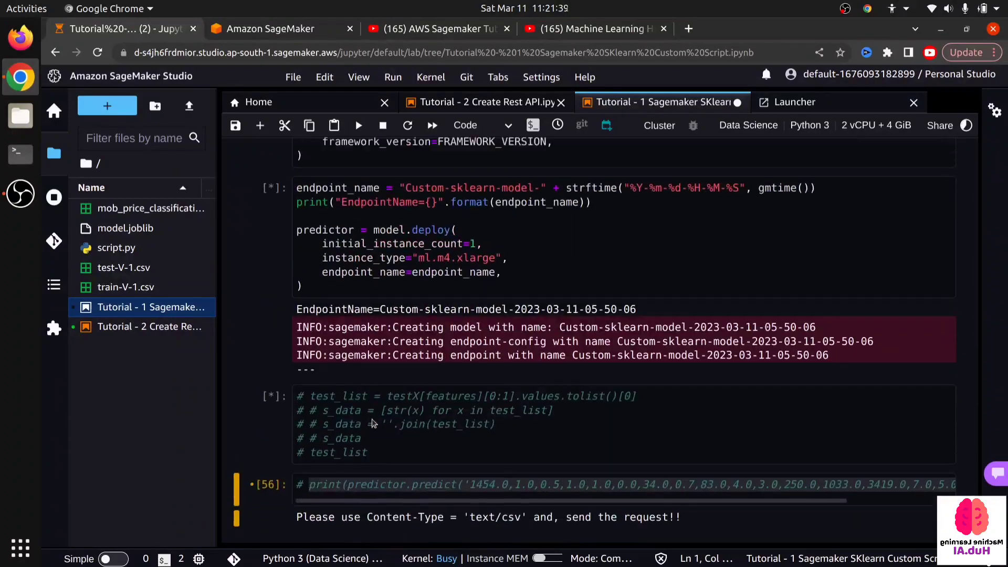
- Return to the Create Training Script section and examine the inference functions input_fn, model_fn and predict_fn
scroll(473, 404, up, 20)
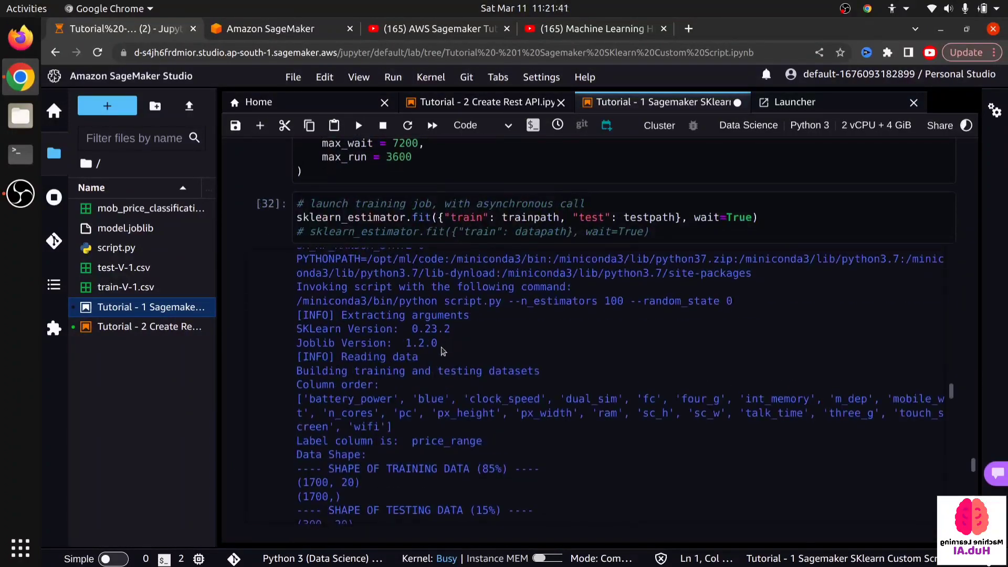
scroll(435, 351, up, 20)
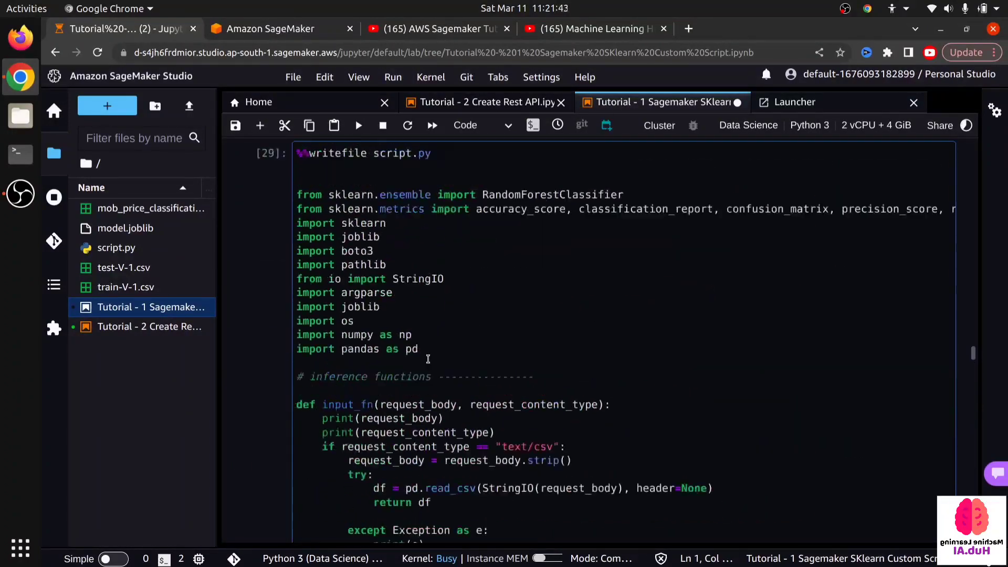
scroll(429, 356, down, 3)
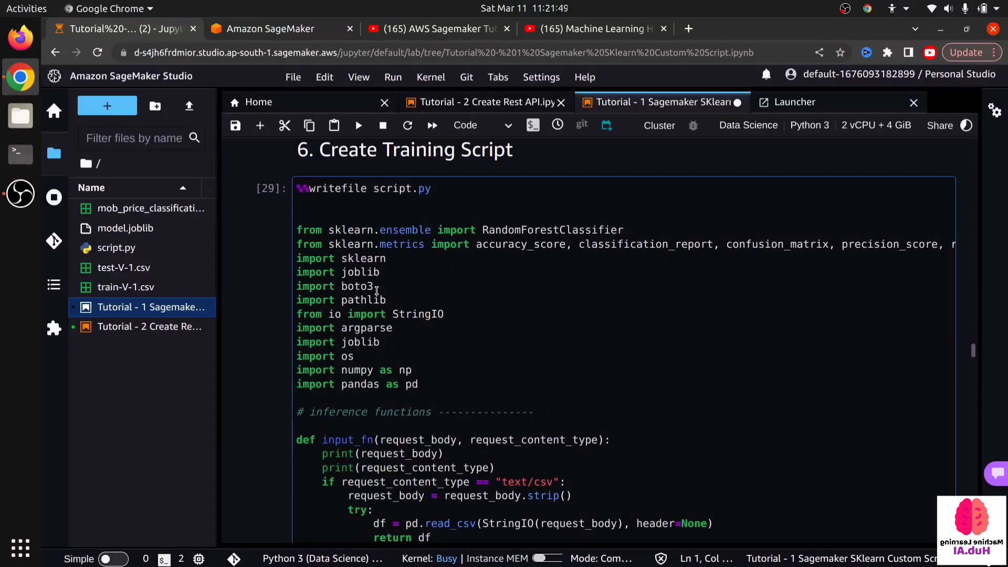
scroll(354, 299, up, 5)
scroll(368, 310, down, 7)
scroll(386, 316, down, 5)
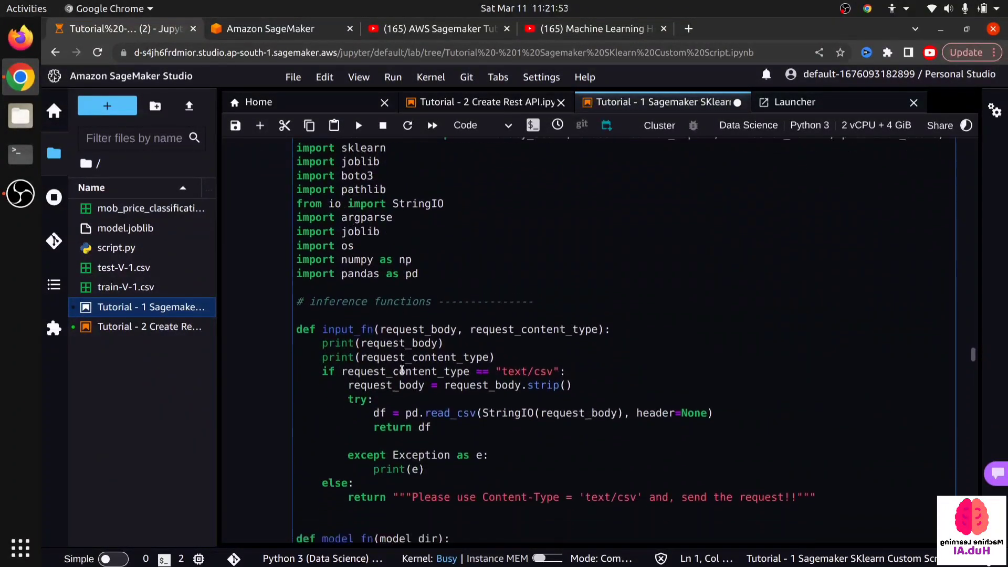
scroll(419, 415, down, 2)
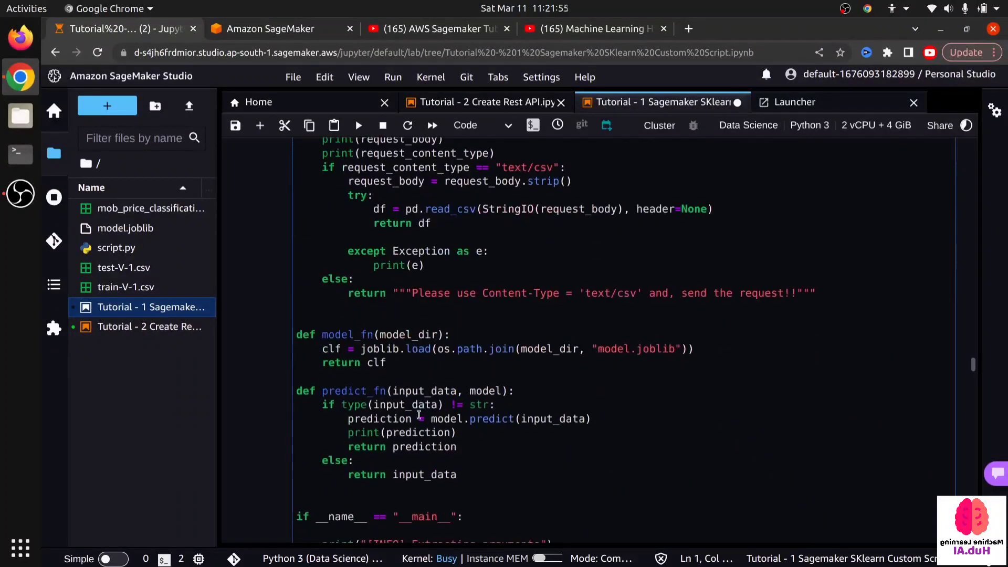
scroll(422, 402, up, 3)
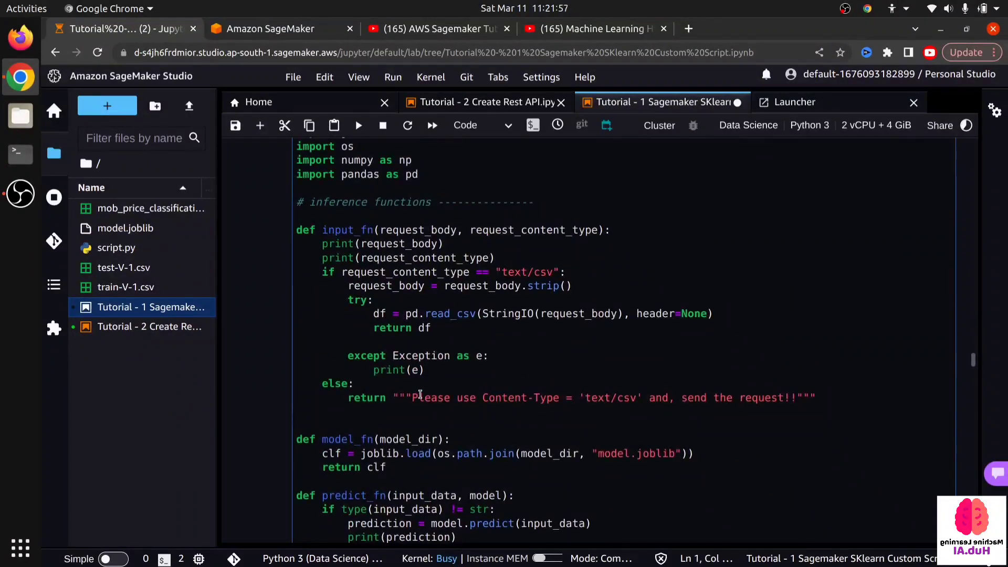
scroll(423, 380, down, 8)
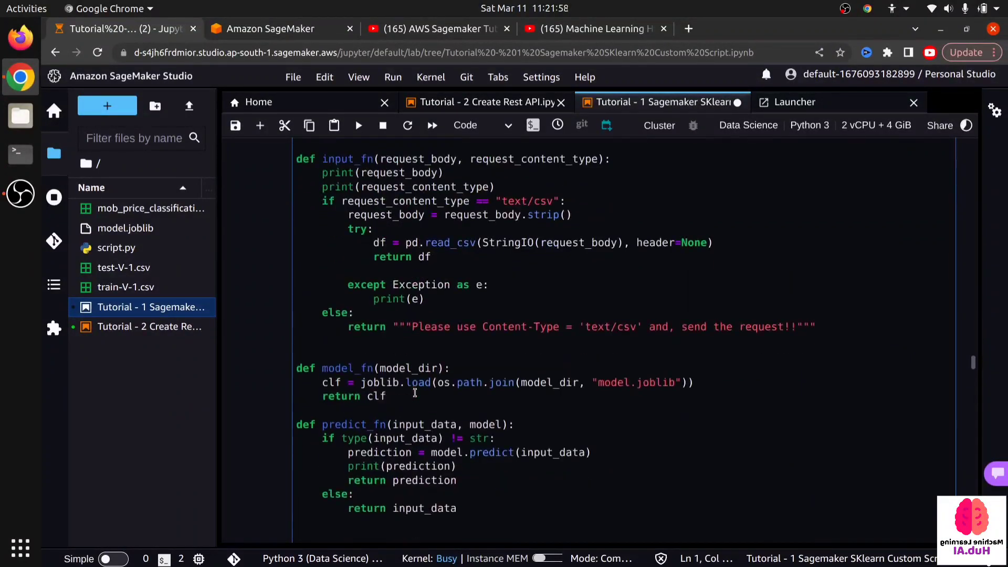
scroll(396, 398, up, 5)
scroll(395, 398, up, 1)
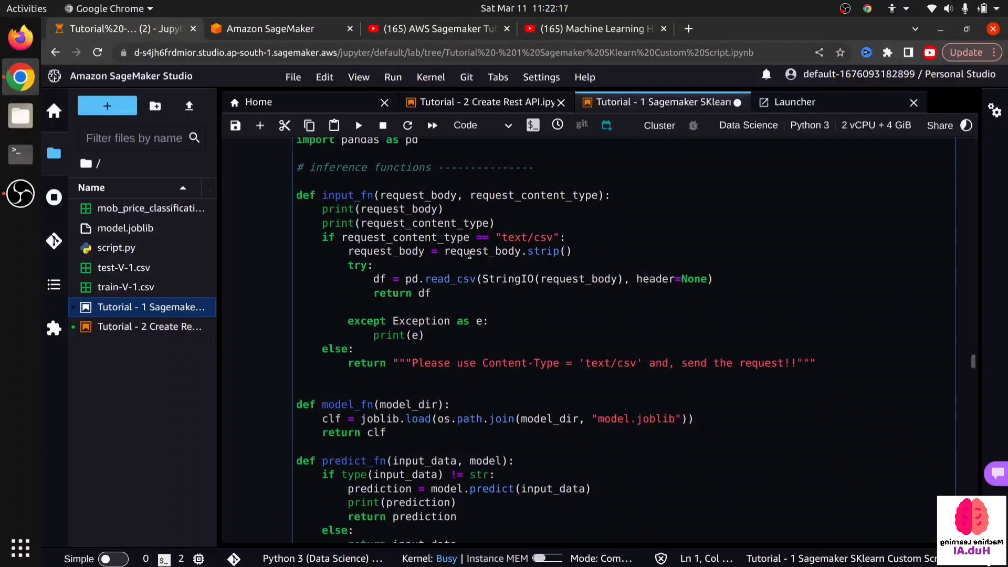
scroll(418, 256, up, 1)
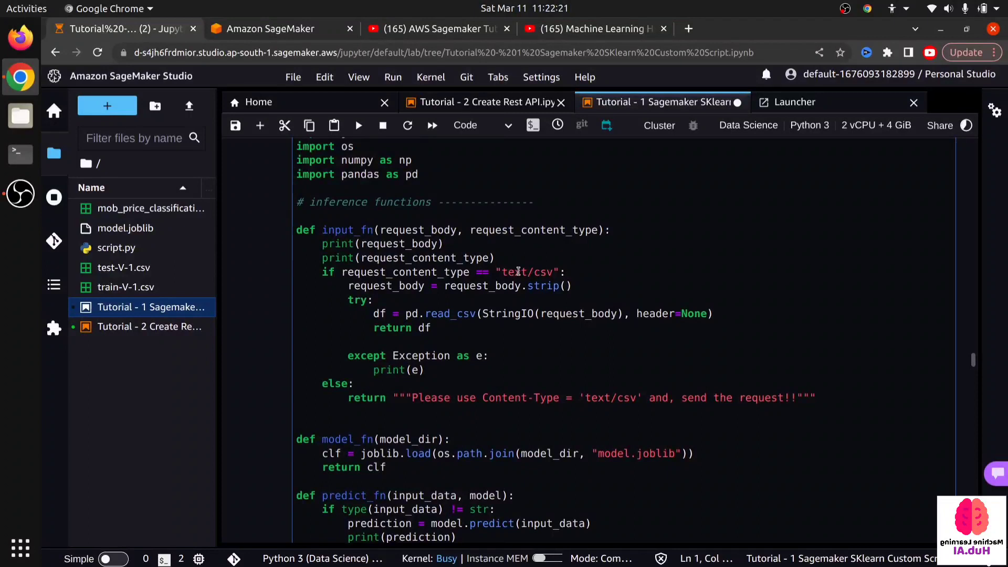
- Examine input_fn in the training script: the text/csv content-type check, the fallback message and the read_csv parsing of the request body
double_click(561, 270)
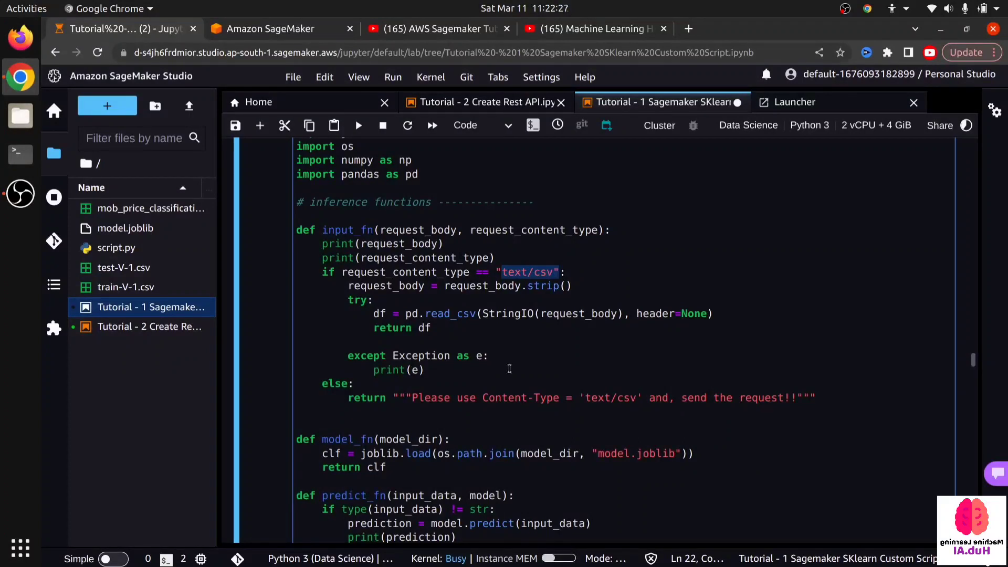
drag(414, 397, 810, 399)
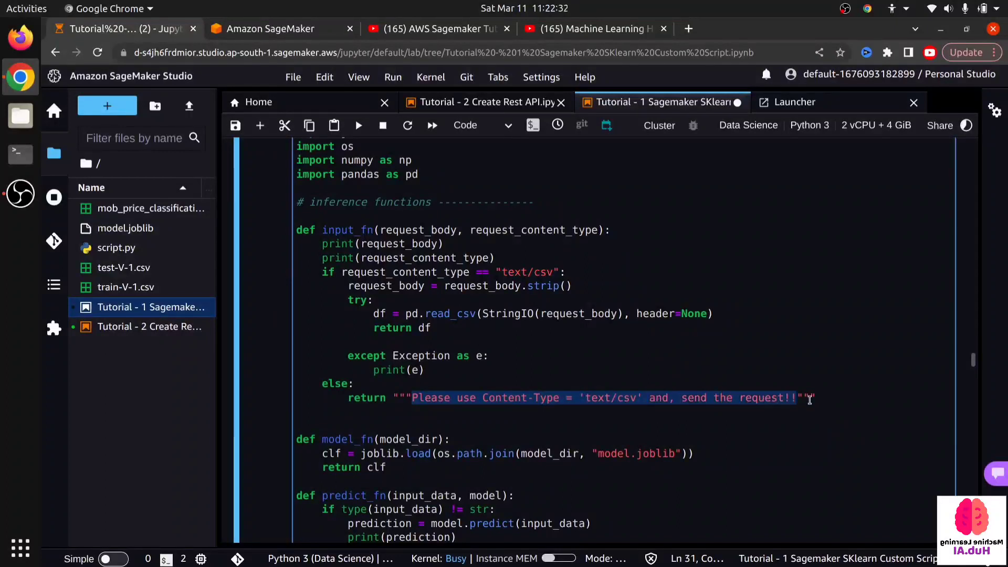
click(756, 326)
drag(321, 229, 443, 243)
click(511, 312)
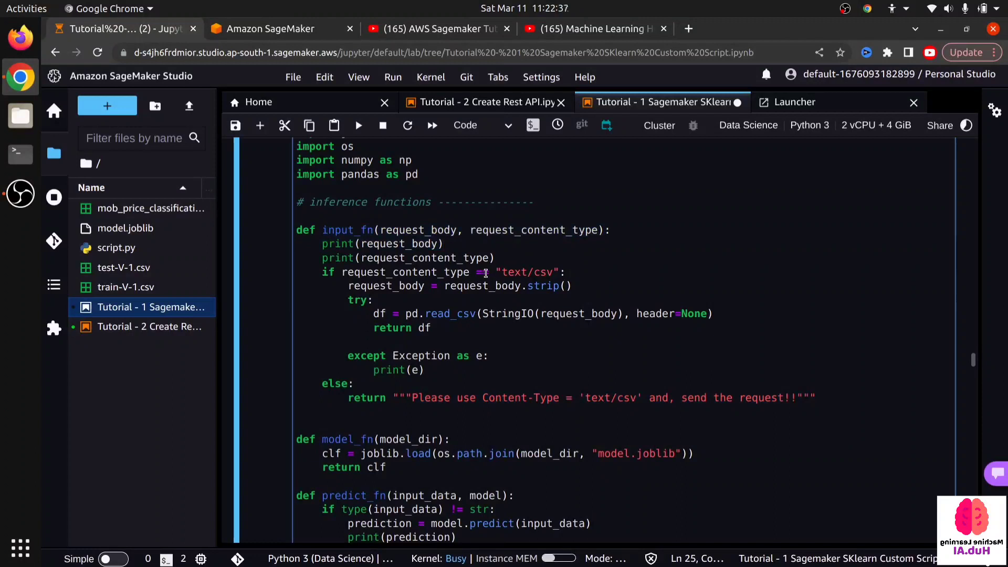
drag(347, 272, 567, 272)
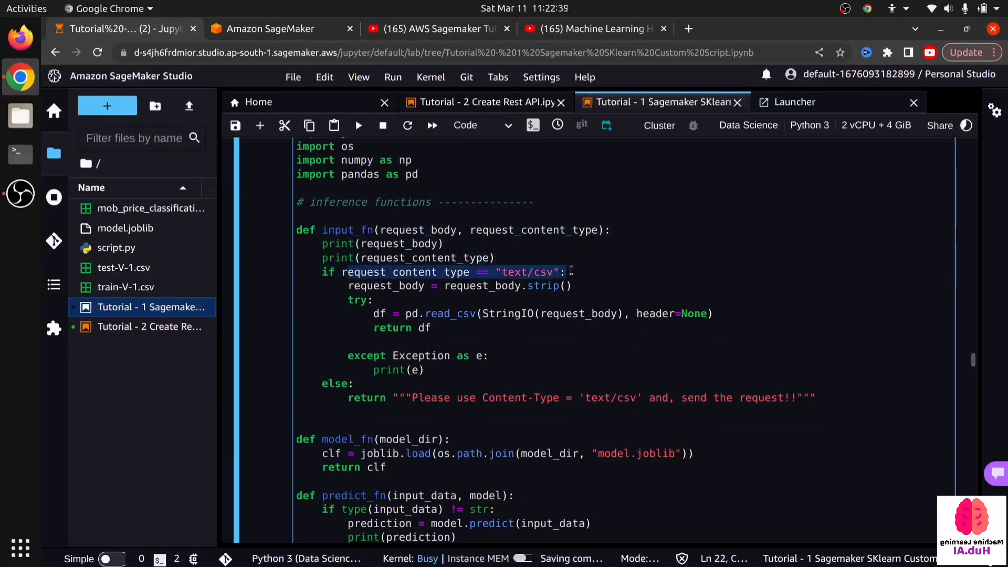
click(450, 303)
drag(408, 314, 711, 313)
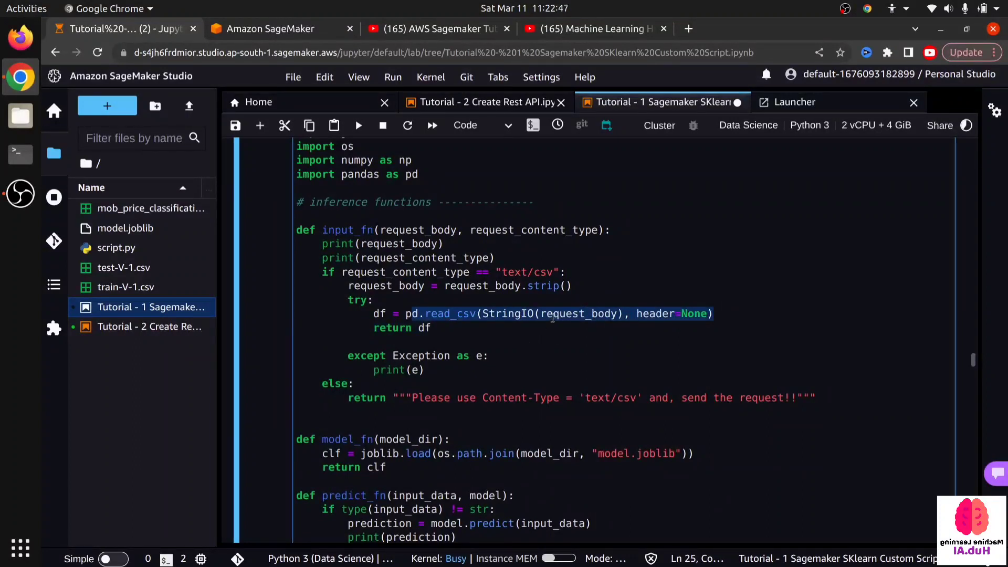
scroll(553, 317, down, 3)
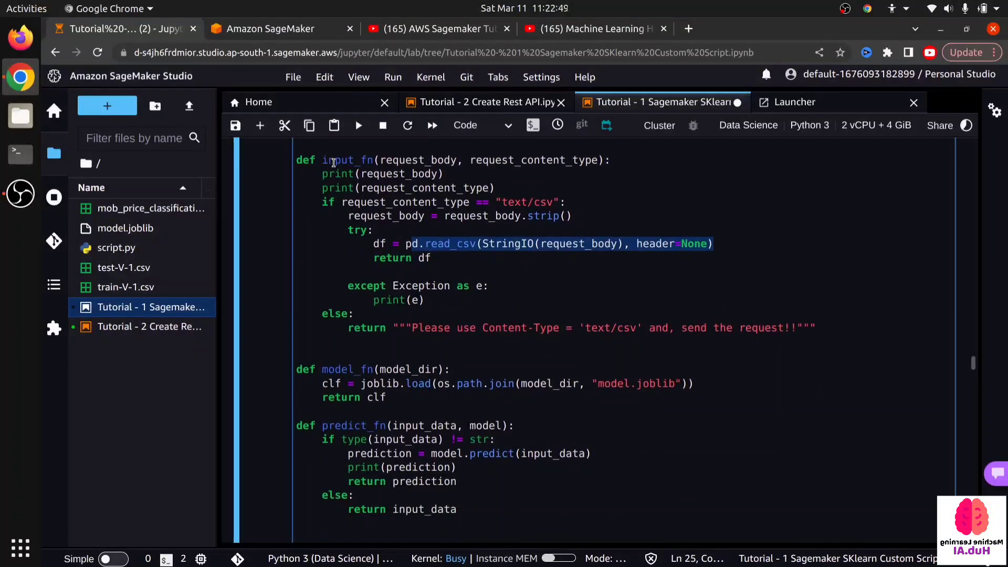
click(388, 244)
scroll(358, 288, down, 2)
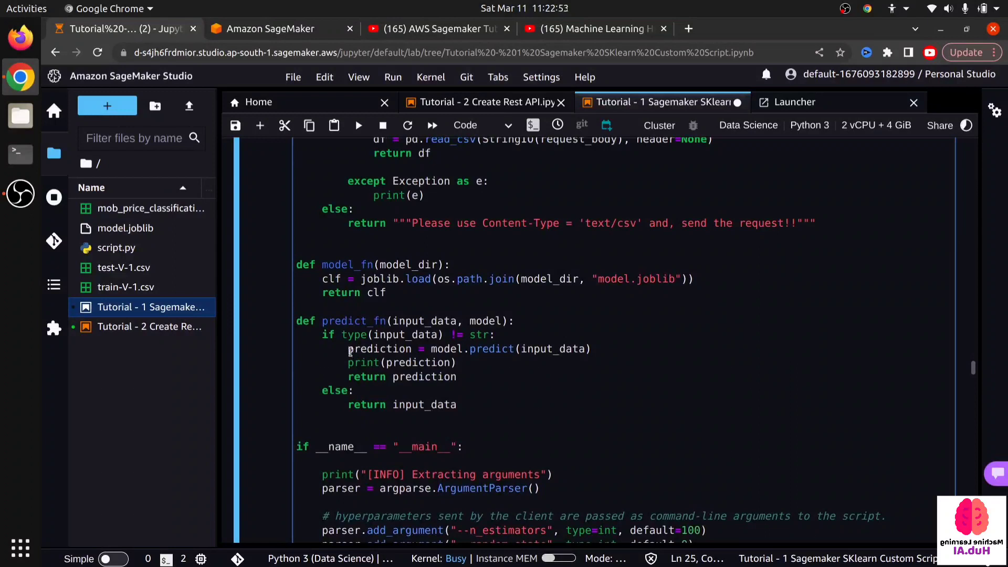
- Examine predict_fn in the training script: the model.predict call and the values returned by each branch
drag(351, 351, 620, 349)
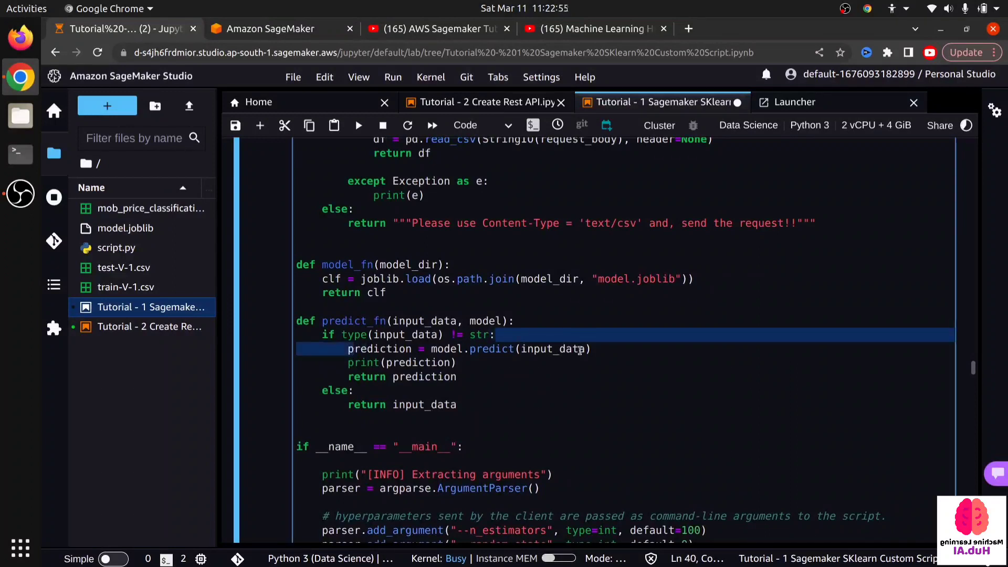
click(462, 405)
drag(457, 376, 391, 378)
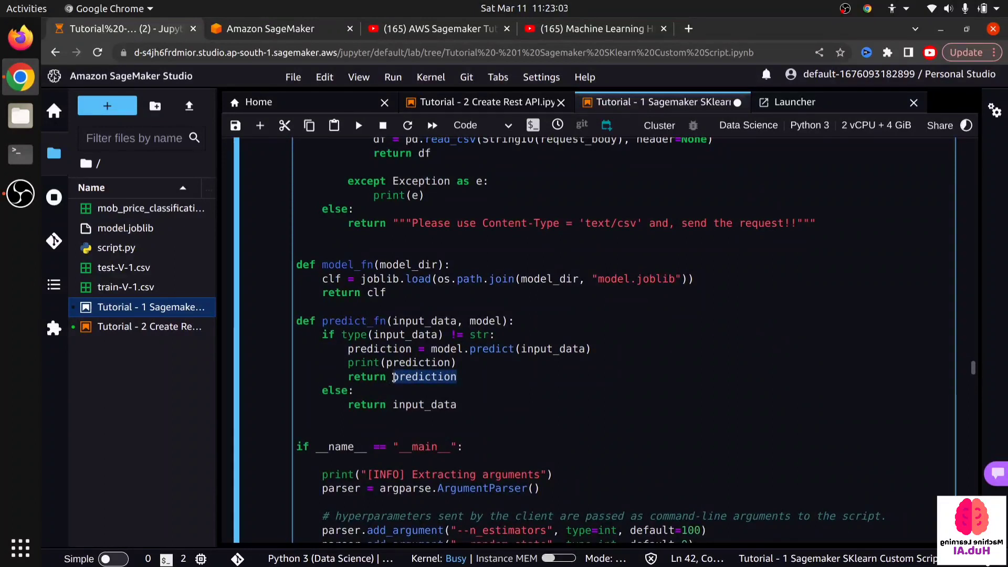
click(463, 406)
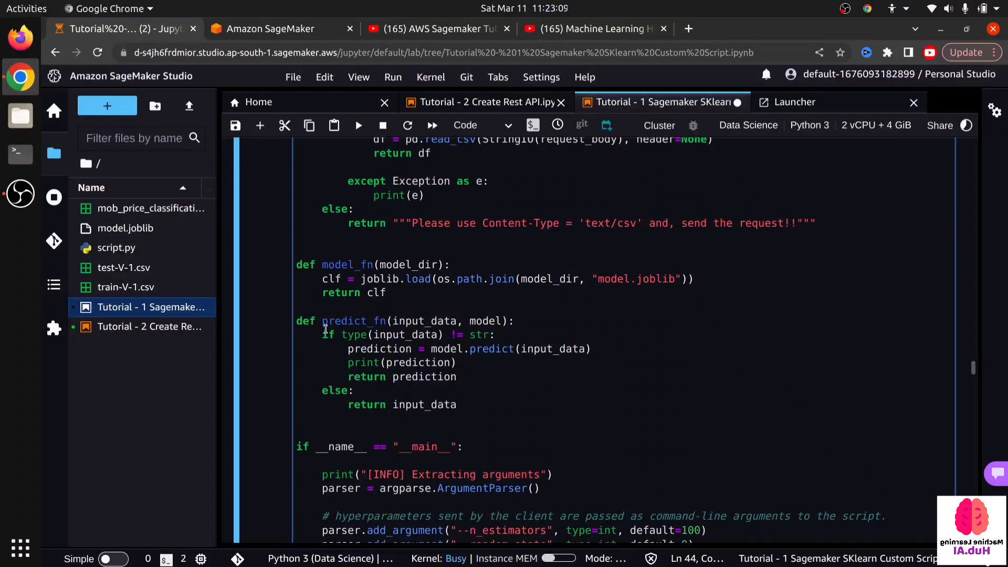
click(316, 431)
click(305, 417)
scroll(400, 361, down, 8)
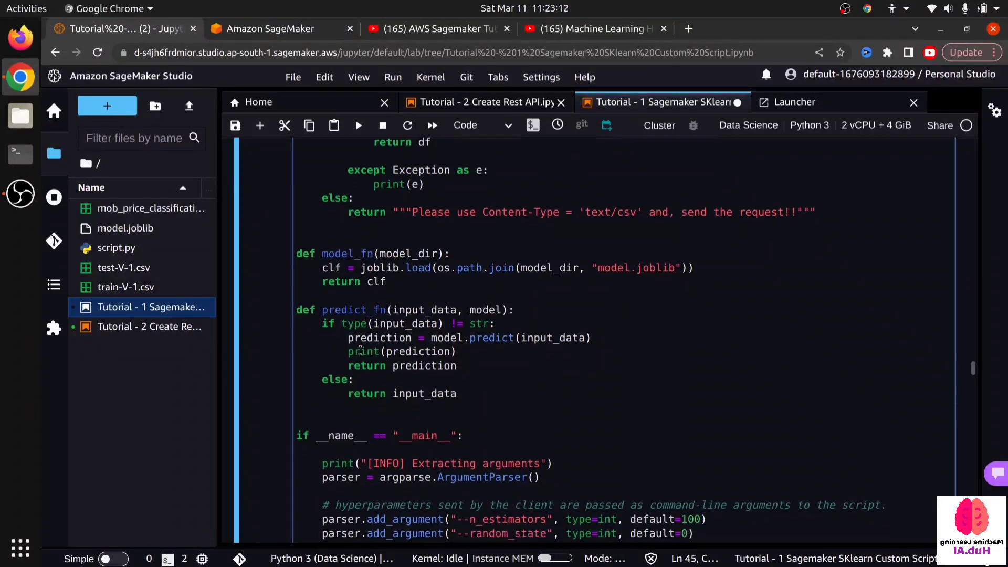
- Review the inference functions against the main training block of script.py, highlighting the code from the exception handler through predict_fn
scroll(359, 352, up, 11)
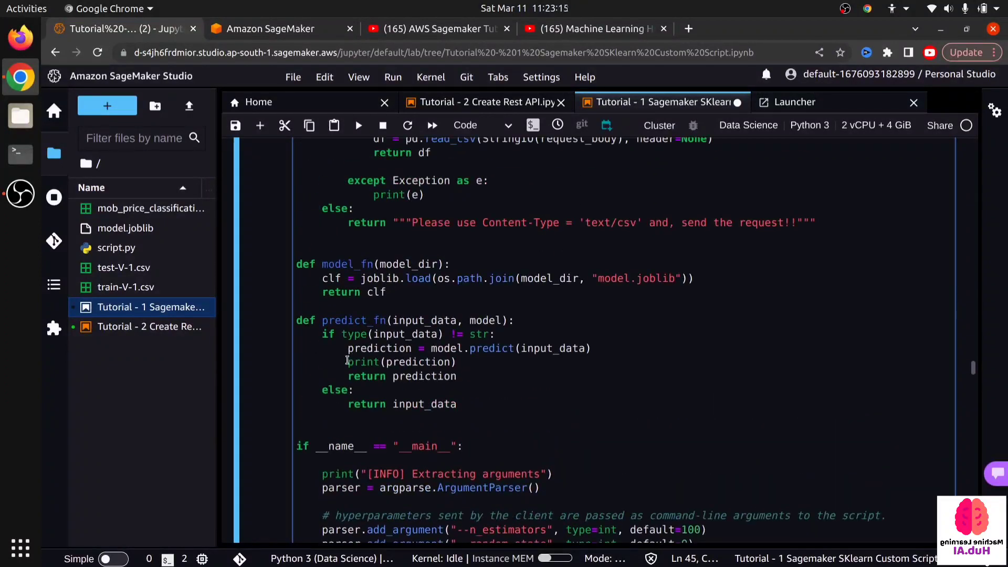
click(346, 449)
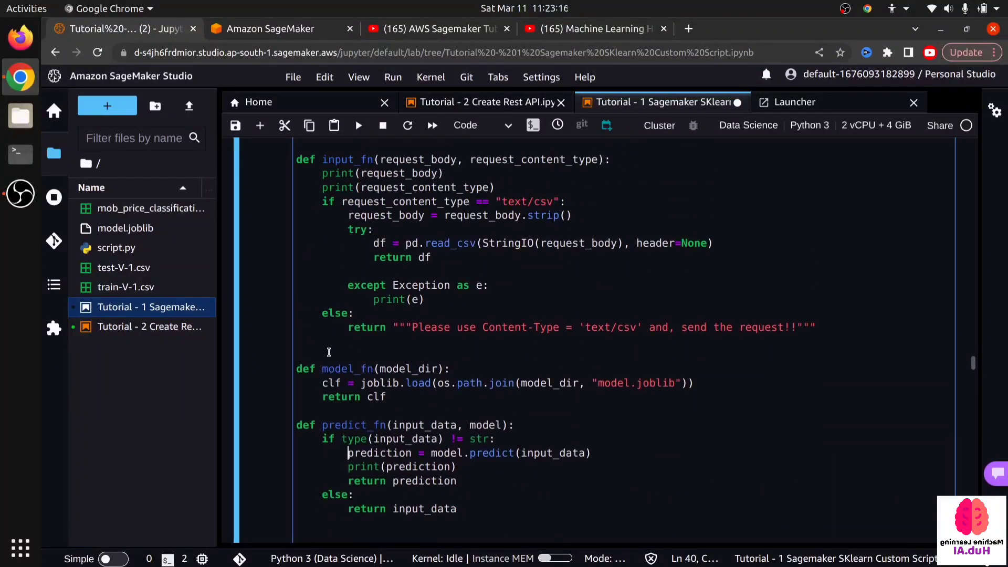
click(361, 230)
scroll(331, 351, down, 1)
scroll(331, 351, down, 20)
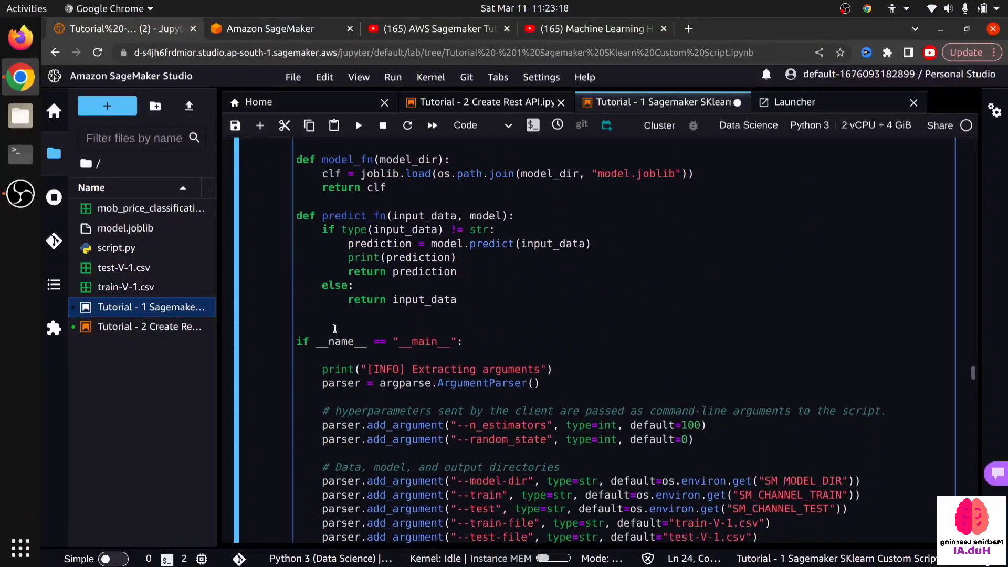
scroll(334, 328, down, 7)
scroll(331, 328, up, 12)
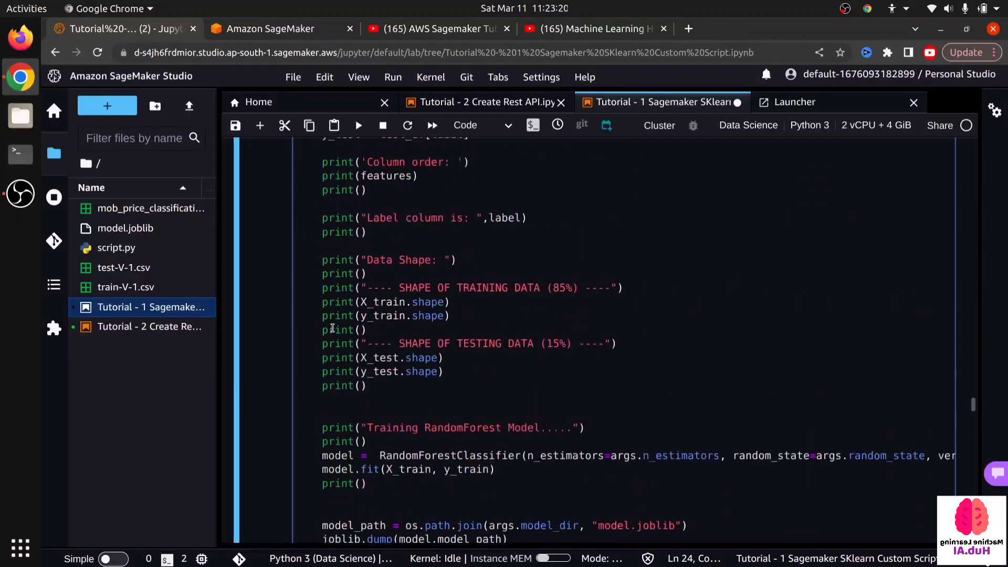
scroll(324, 329, up, 9)
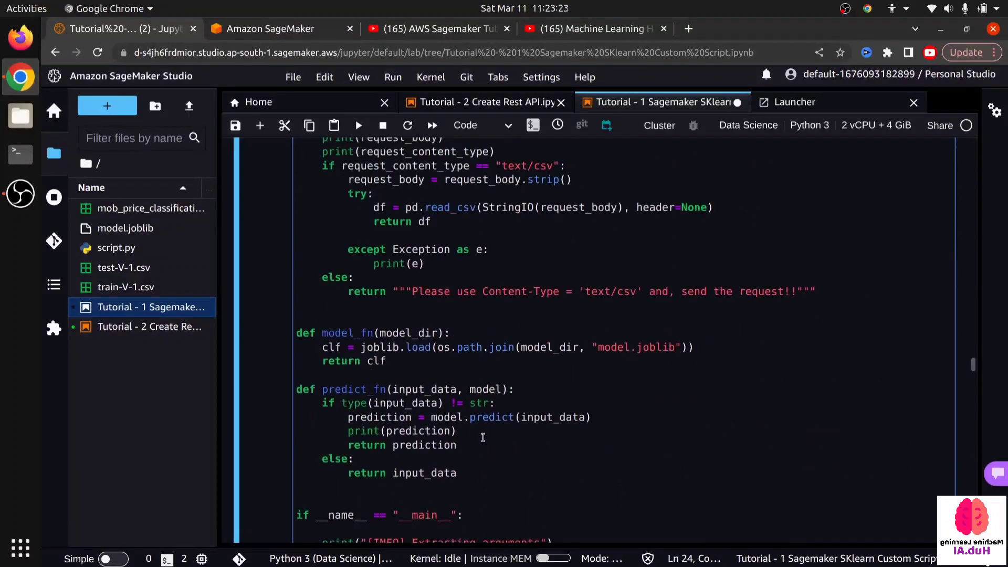
drag(486, 487, 288, 251)
scroll(351, 289, up, 4)
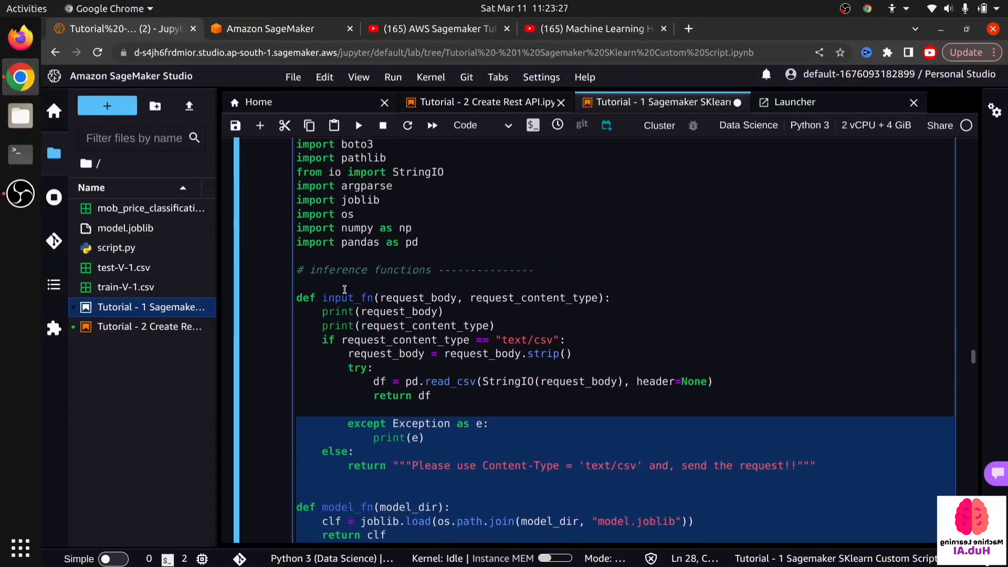
scroll(344, 289, down, 20)
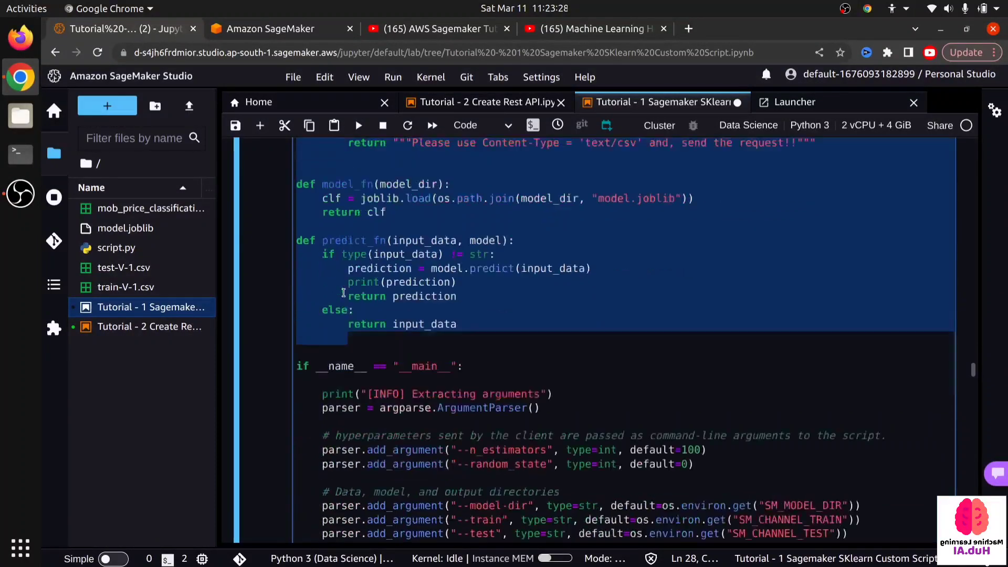
- Review the Tutorial 1 notebook's remaining cells, from the local script run and container training to the model.deploy endpoint cell
scroll(327, 324, down, 15)
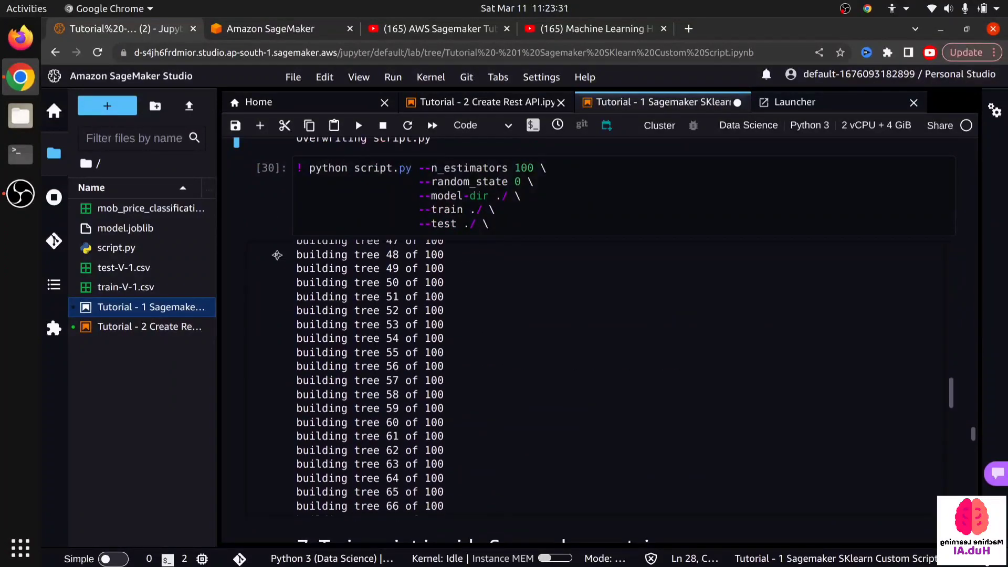
scroll(449, 515, down, 20)
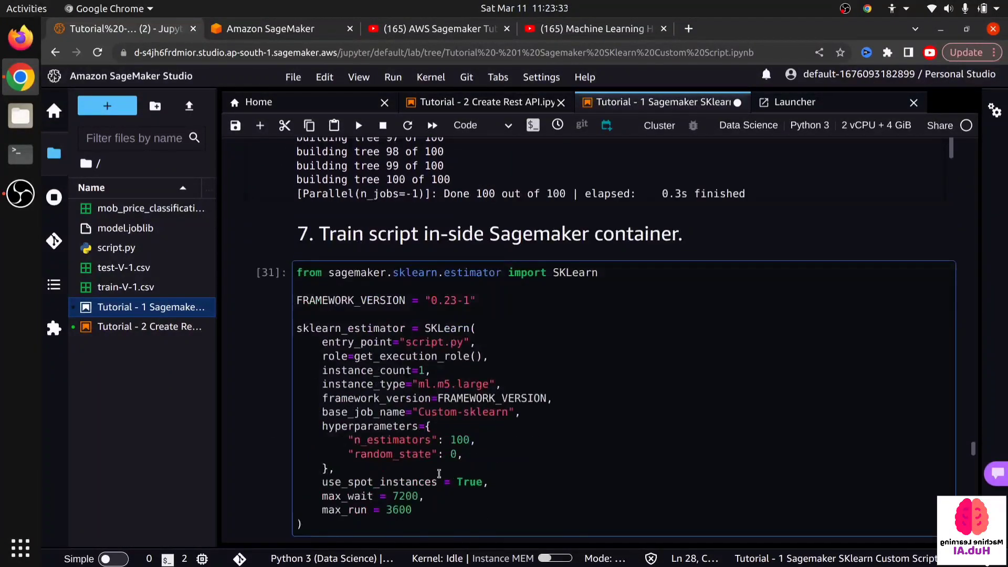
scroll(427, 455, down, 5)
scroll(420, 462, up, 10)
scroll(418, 464, down, 2)
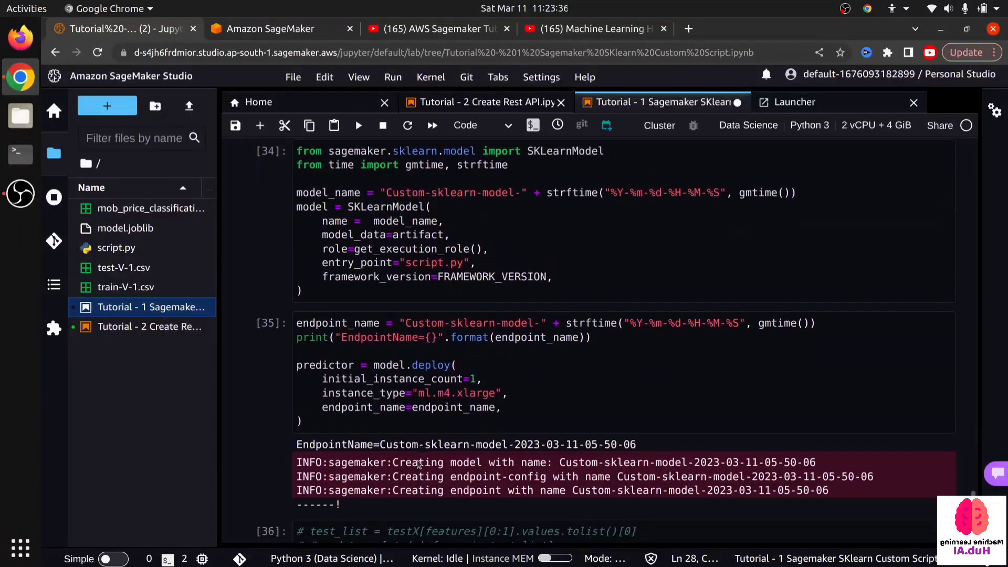
- Open the Inference Endpoints list in the SageMaker console and highlight the deployed Custom-sklearn-model endpoint's name
click(273, 31)
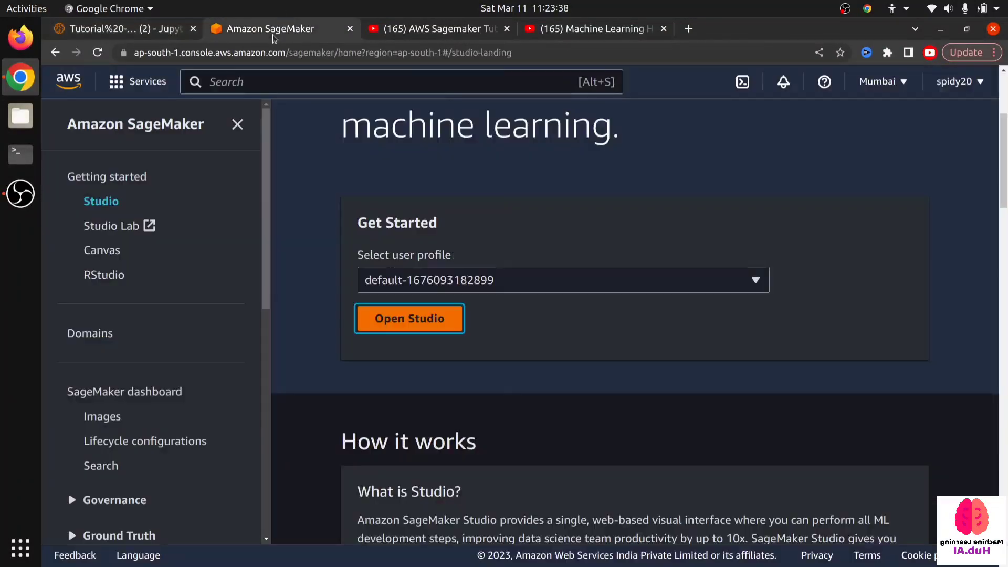
scroll(183, 360, down, 2)
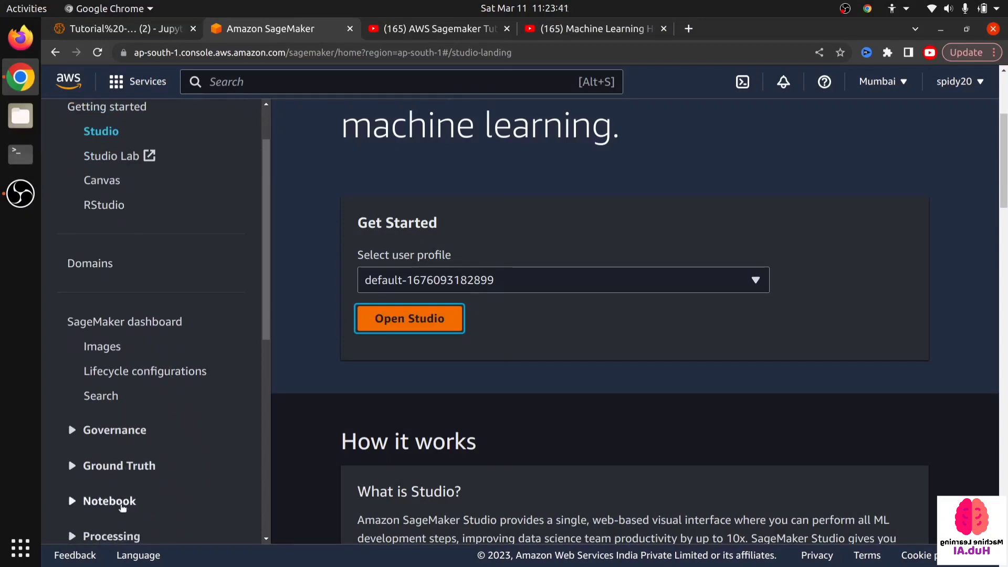
scroll(117, 461, down, 4)
scroll(106, 386, down, 3)
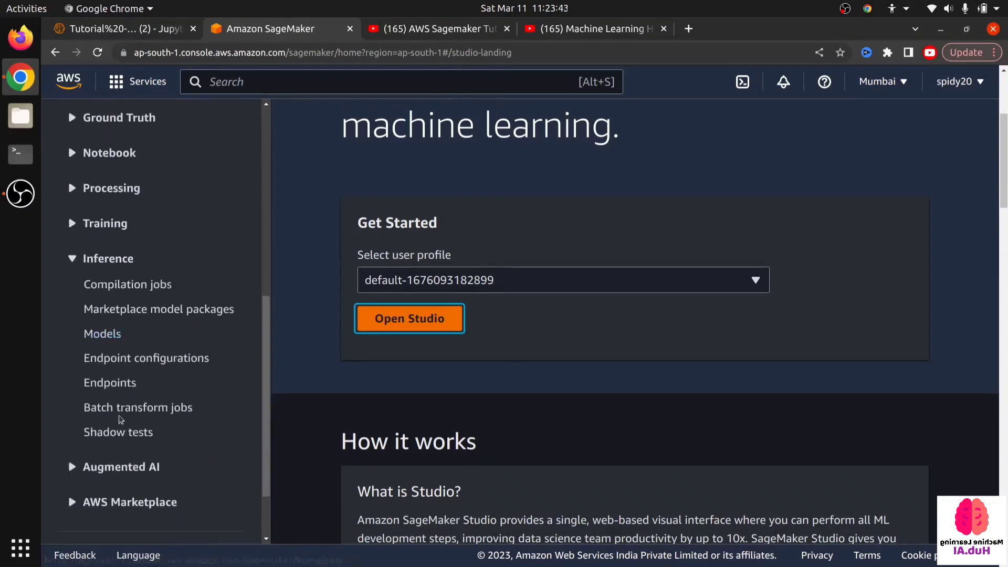
click(106, 383)
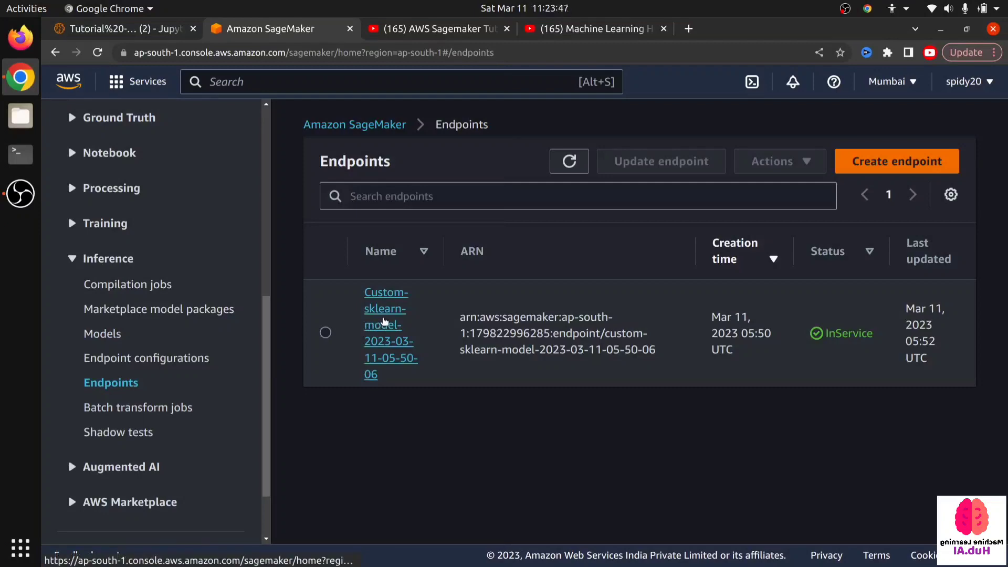
triple_click(386, 325)
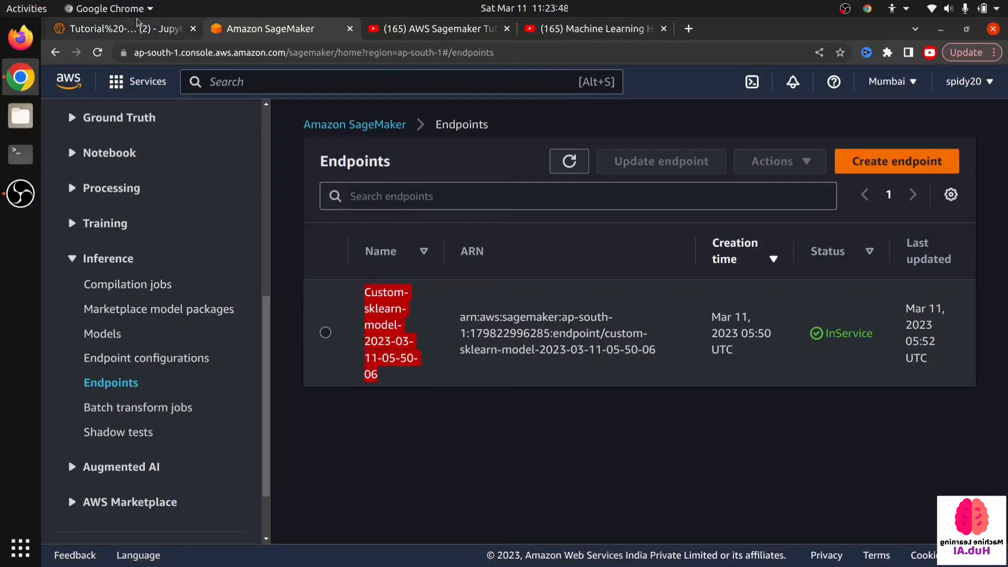
- Return to the Tutorial 2 Create Rest API notebook and highlight the Create Lambda Function item in the workload list
click(142, 33)
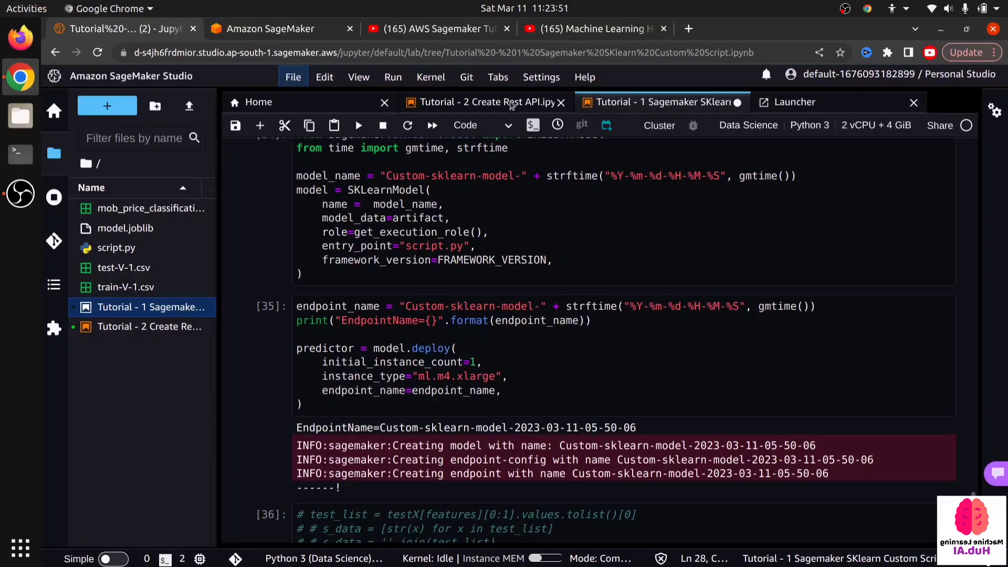
click(512, 103)
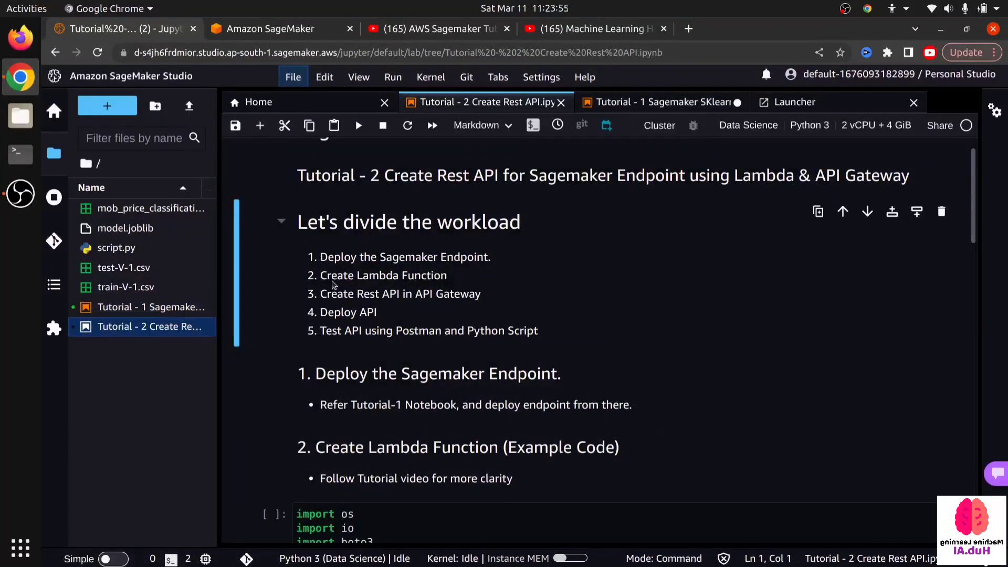
drag(320, 275, 446, 275)
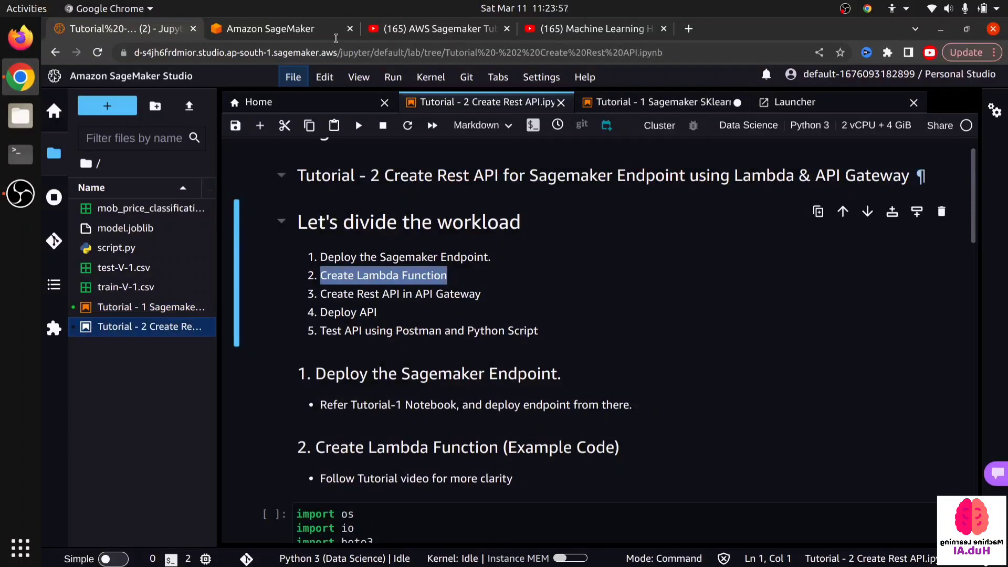
- Search the AWS console for lambda and open the Lambda service in a separate browser tab
click(320, 28)
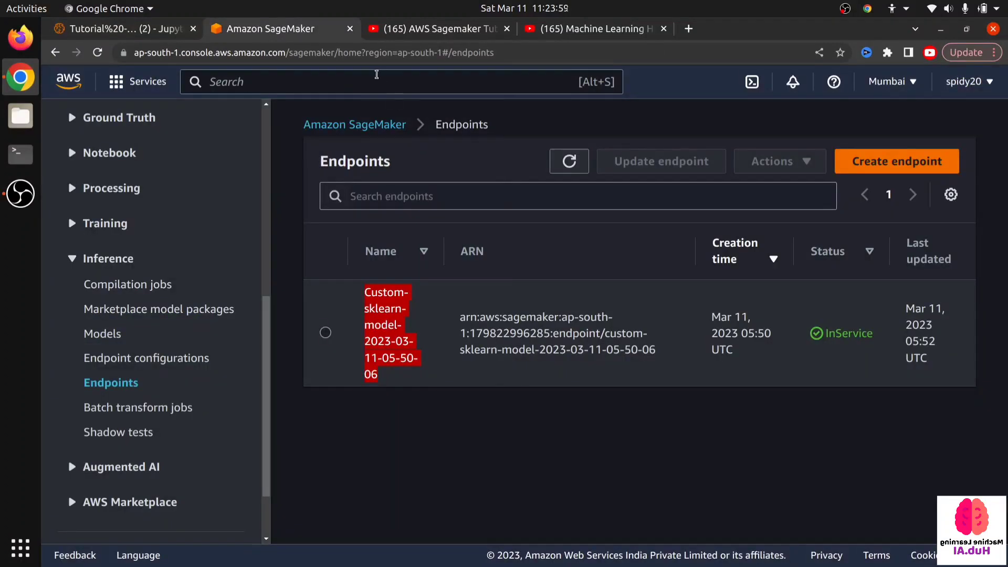
click(370, 83)
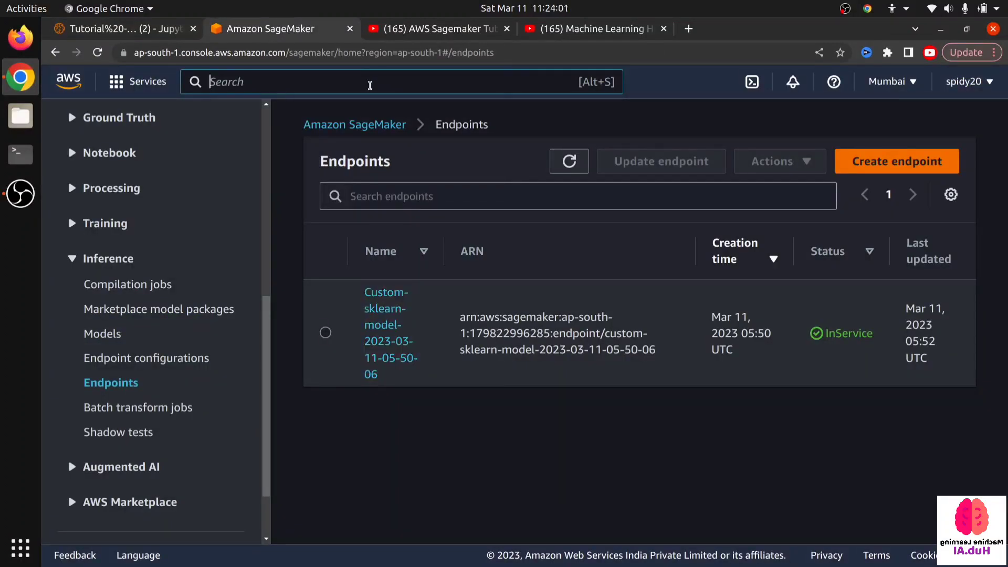
text(lambda)
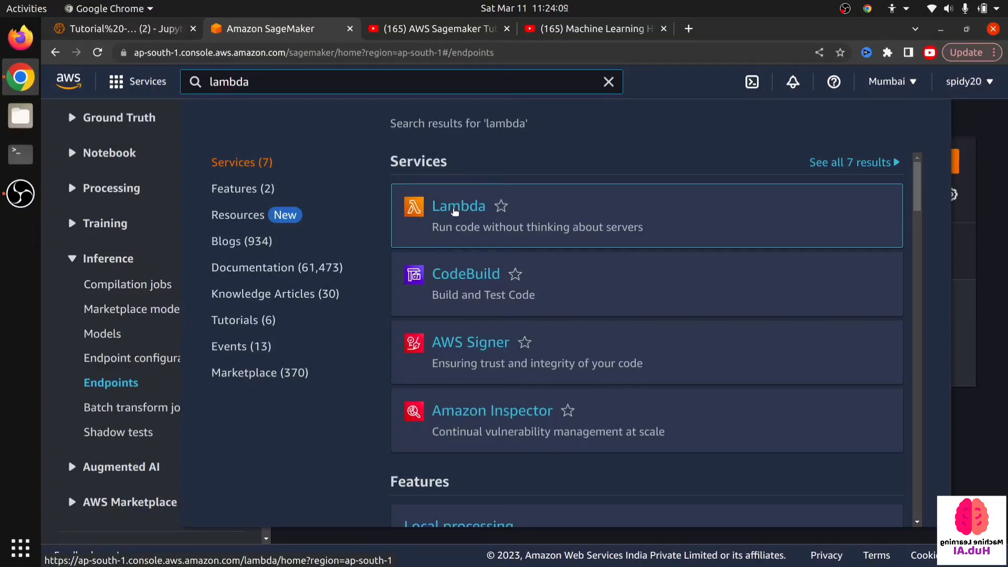
middle_click(454, 210)
click(414, 26)
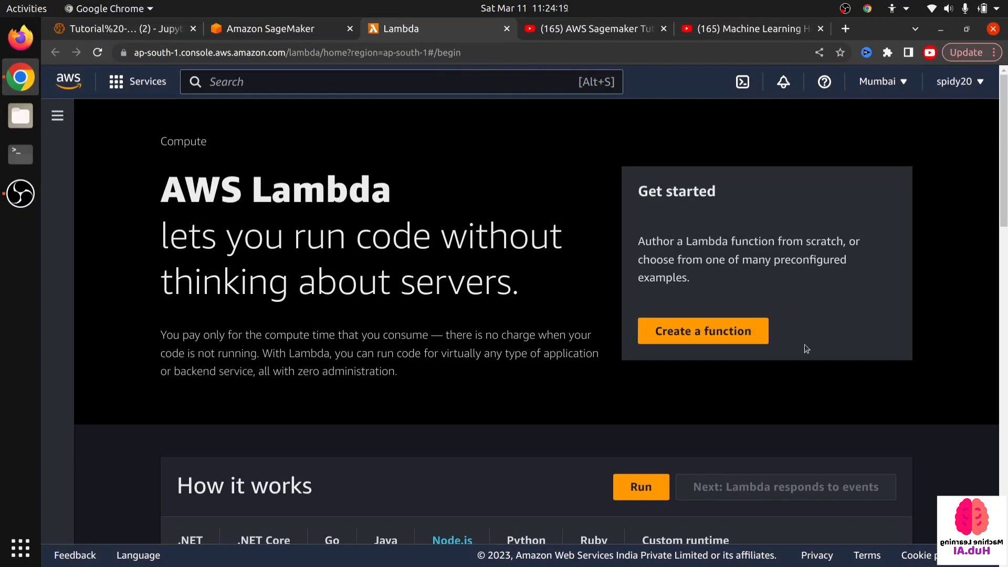
- Start creating a Lambda function authored from scratch and name it sagemaker-endpoint-invoker
click(731, 332)
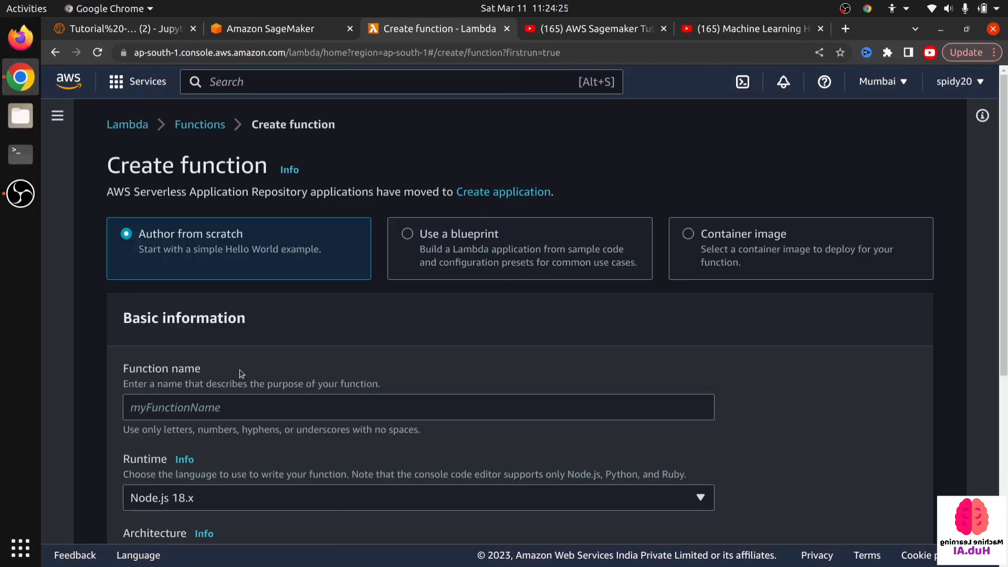
click(210, 406)
scroll(107, 358, down, 3)
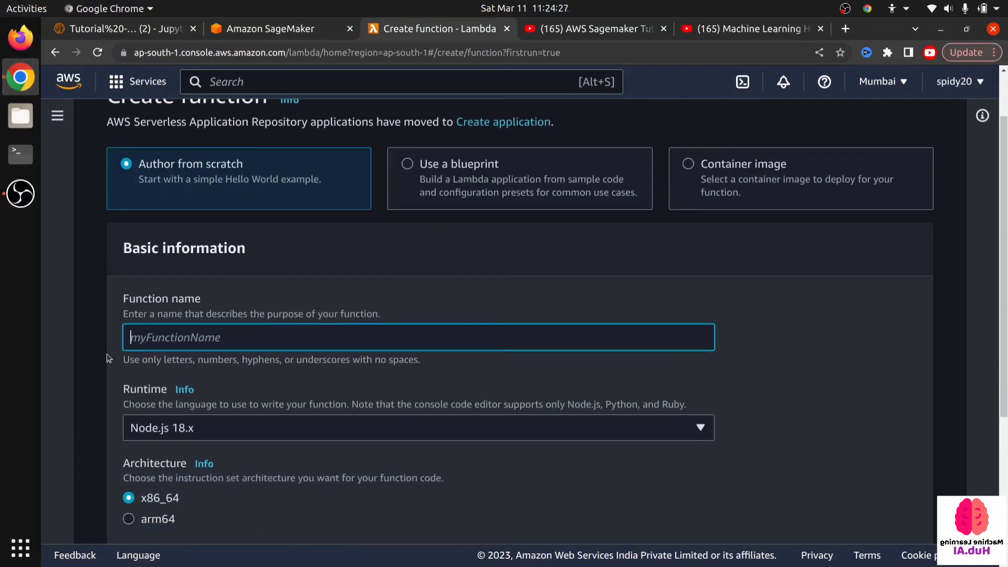
text(s)
key(BackSpace)
text(sa)
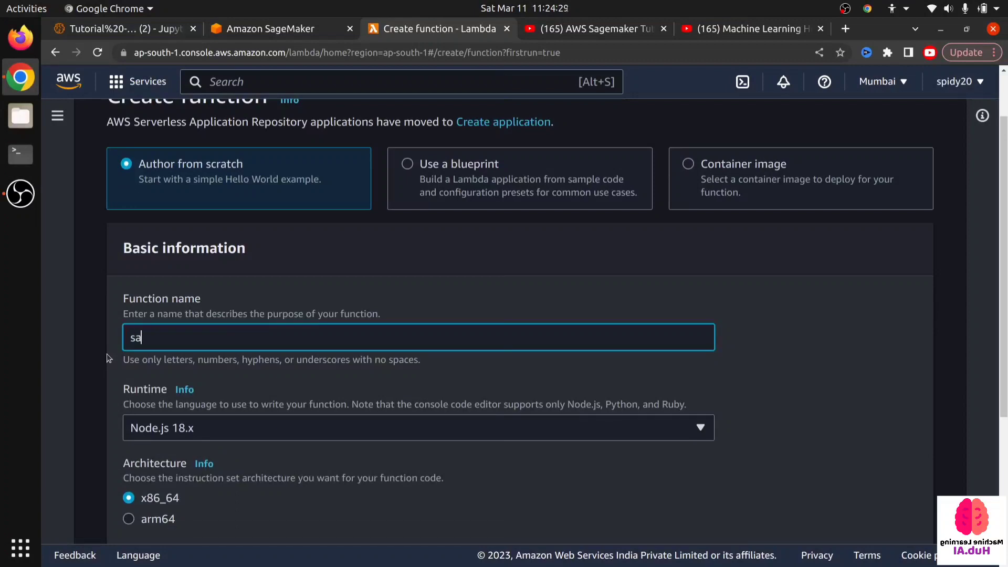
text(gemaker-endpoint)
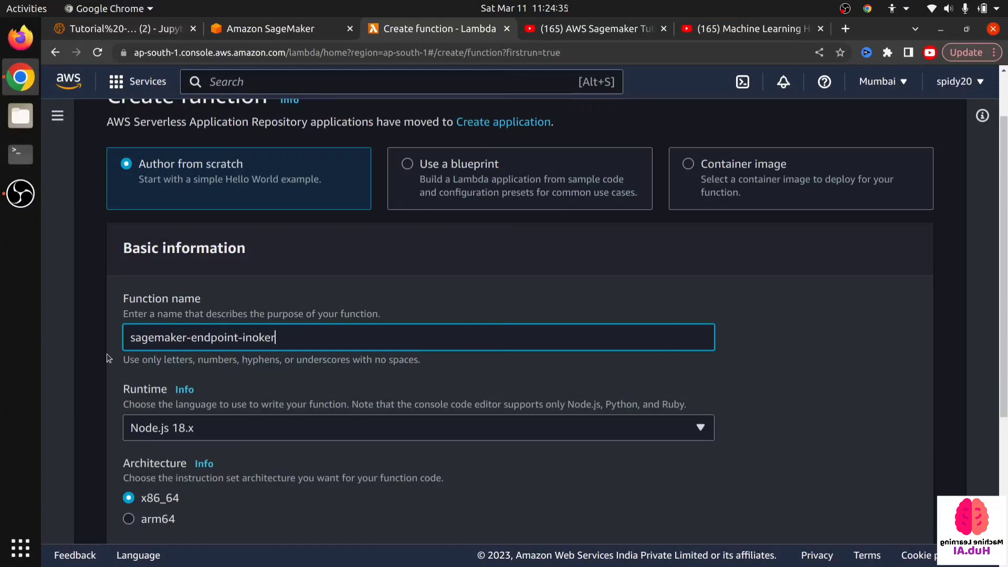
text(-inok)
key(BackSpace)
key(BackSpace)
text(oker)
- Set the new Lambda function's runtime to Python 3.9
scroll(109, 358, down, 2)
click(170, 359)
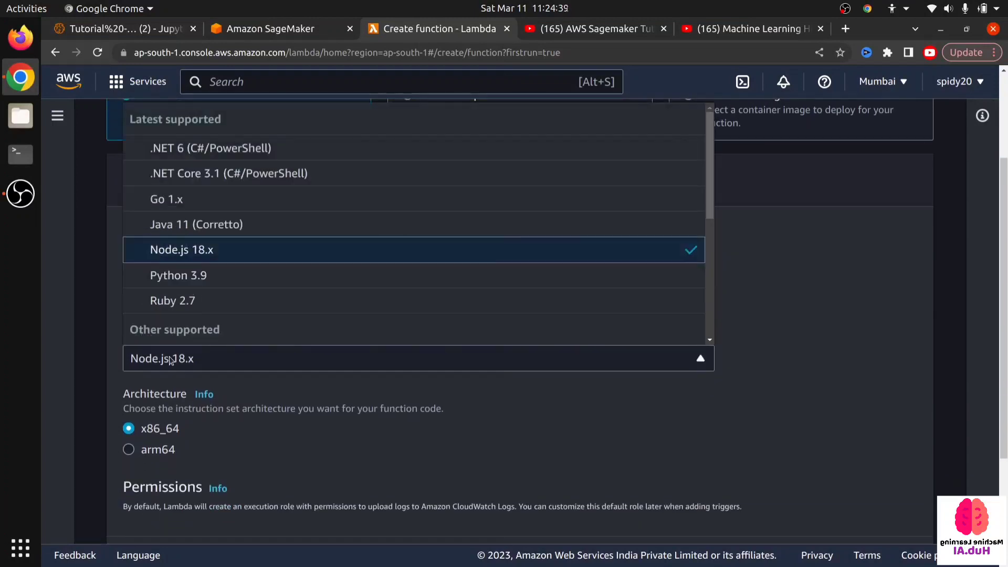
click(205, 278)
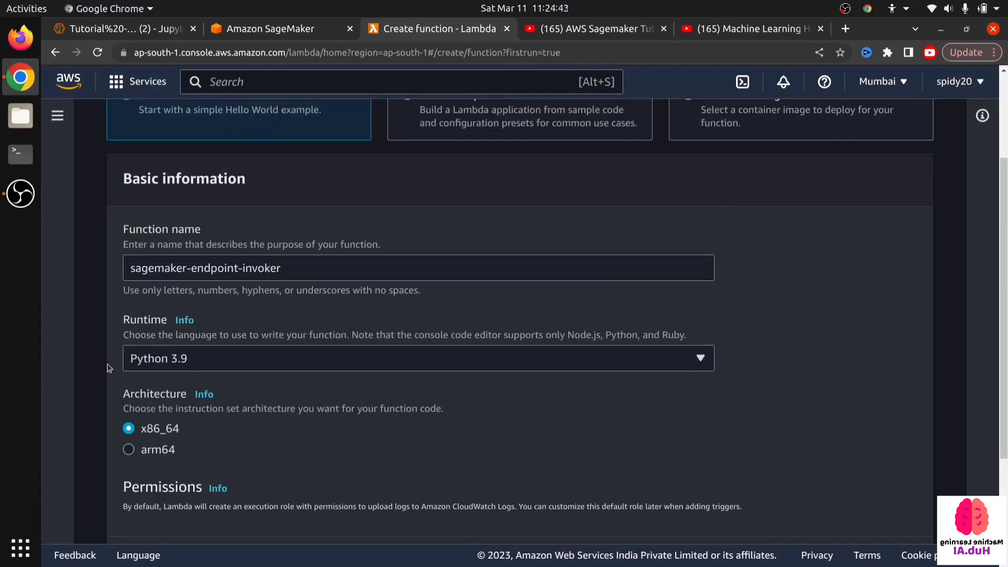
- Check that the execution role is a new one with basic Lambda permissions and create the function
scroll(107, 367, down, 3)
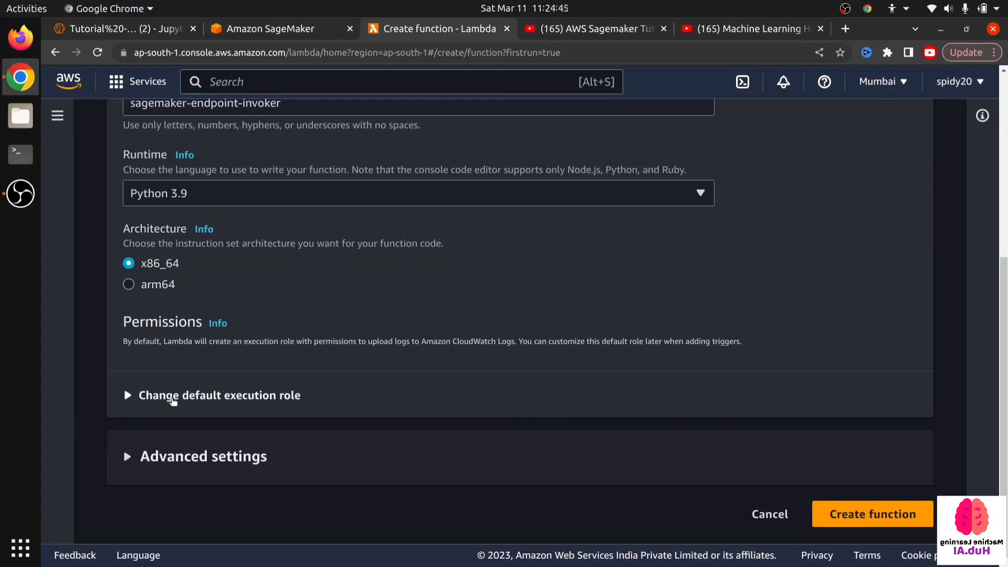
click(173, 399)
scroll(134, 393, down, 1)
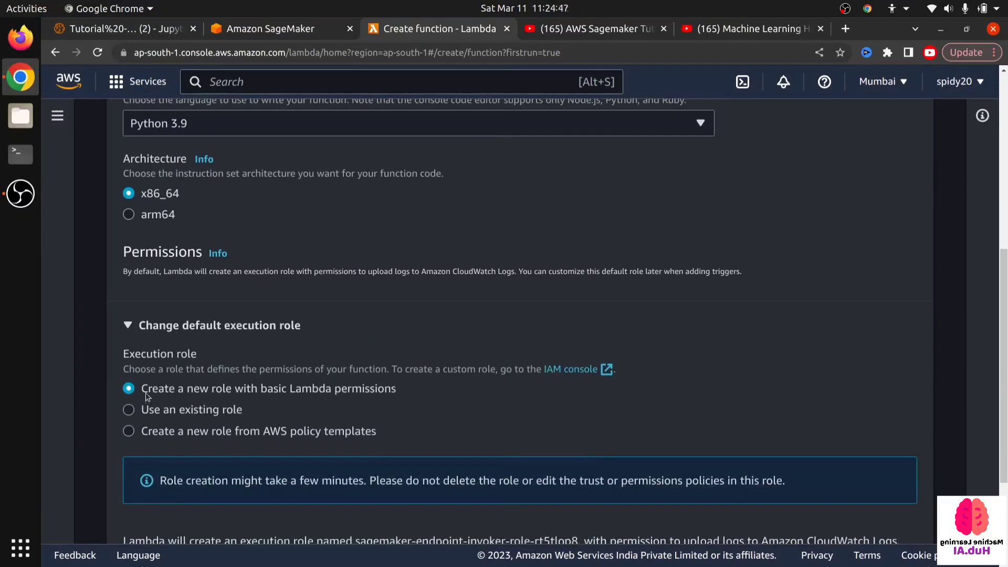
scroll(429, 392, down, 3)
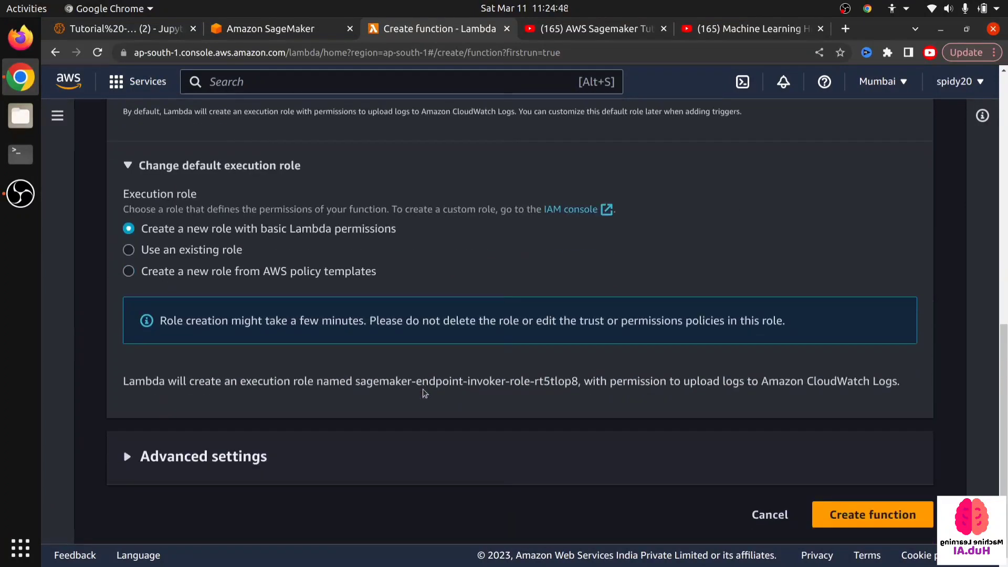
click(844, 515)
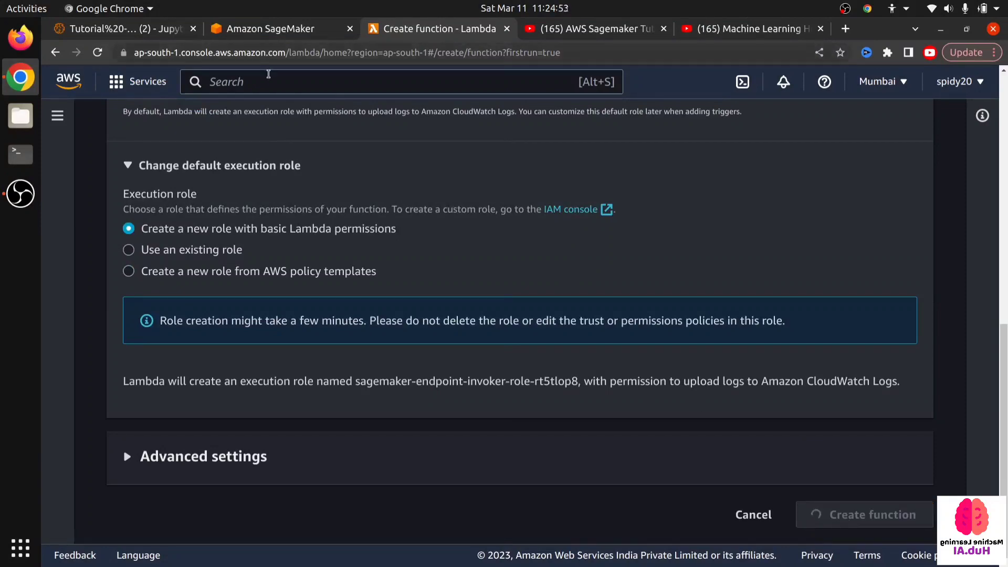
scroll(285, 151, up, 8)
scroll(228, 187, up, 1)
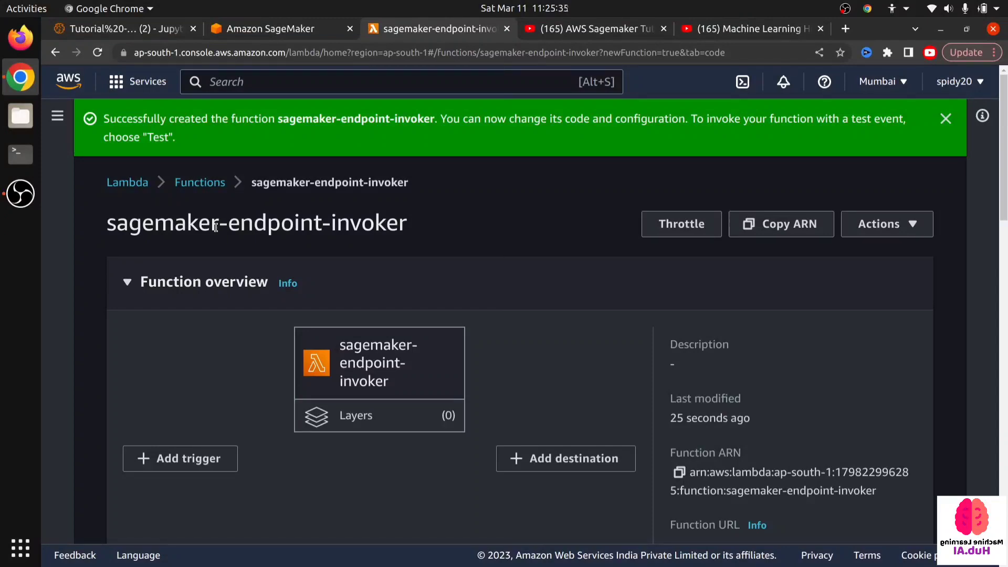
- Accept the Code change notice in the function's code source and dismiss the function-created banner
scroll(137, 237, down, 10)
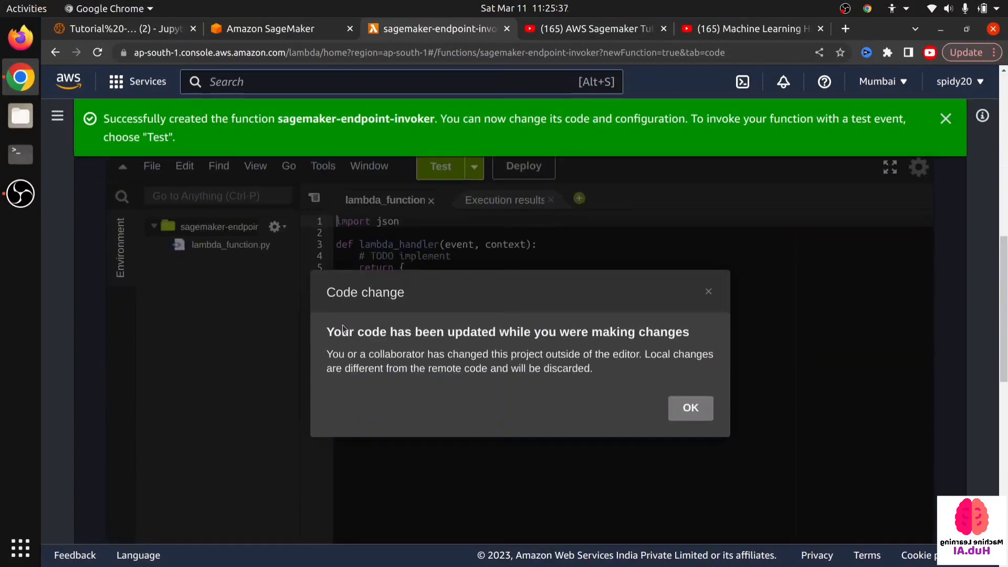
click(694, 407)
click(417, 336)
scroll(384, 309, down, 1)
scroll(385, 307, up, 1)
scroll(388, 292, up, 1)
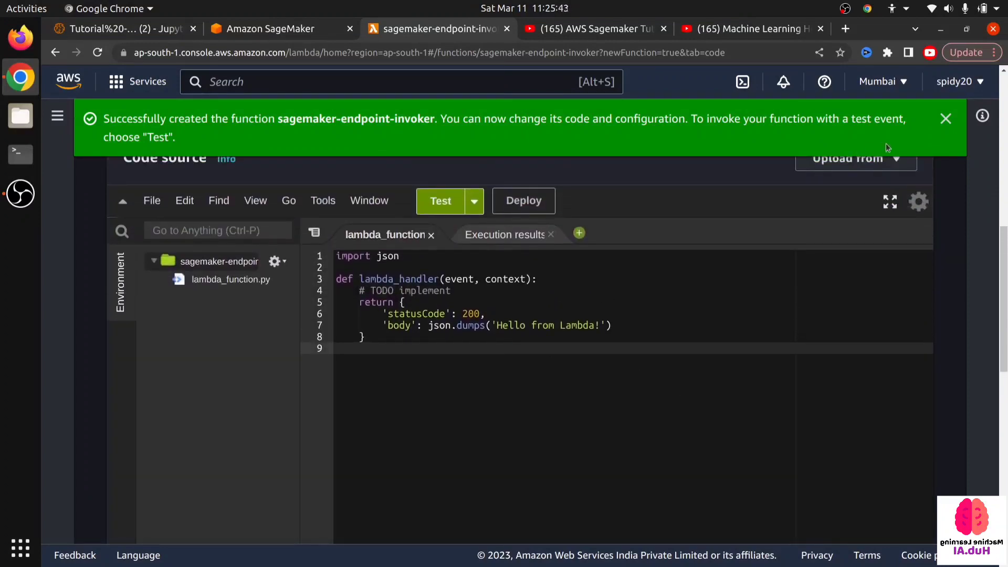
click(945, 118)
scroll(385, 269, up, 3)
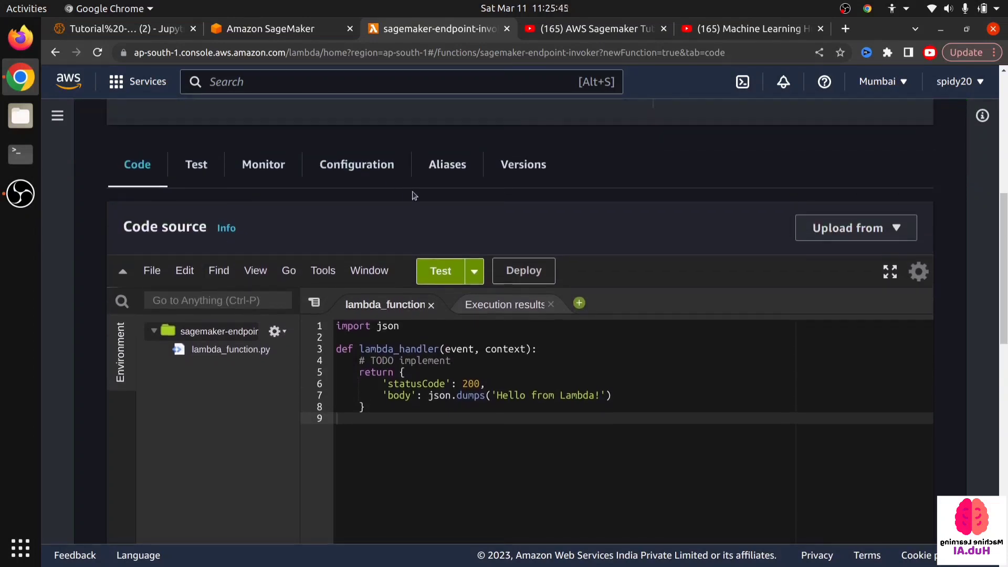
- Increase the font size of the Lambda code editor by one step
scroll(385, 272, down, 1)
scroll(380, 278, down, 1)
click(258, 271)
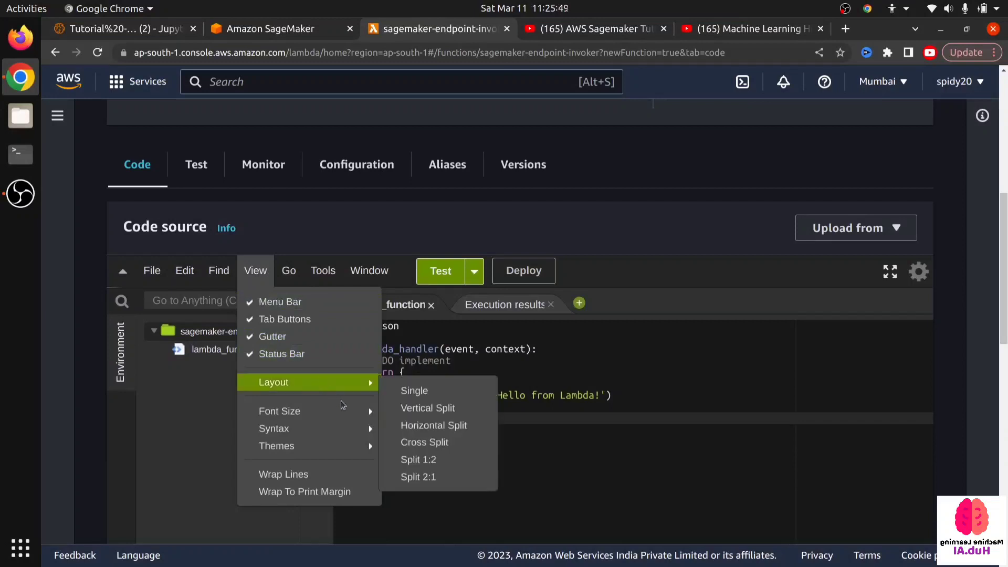
mouse_move(358, 412)
click(402, 422)
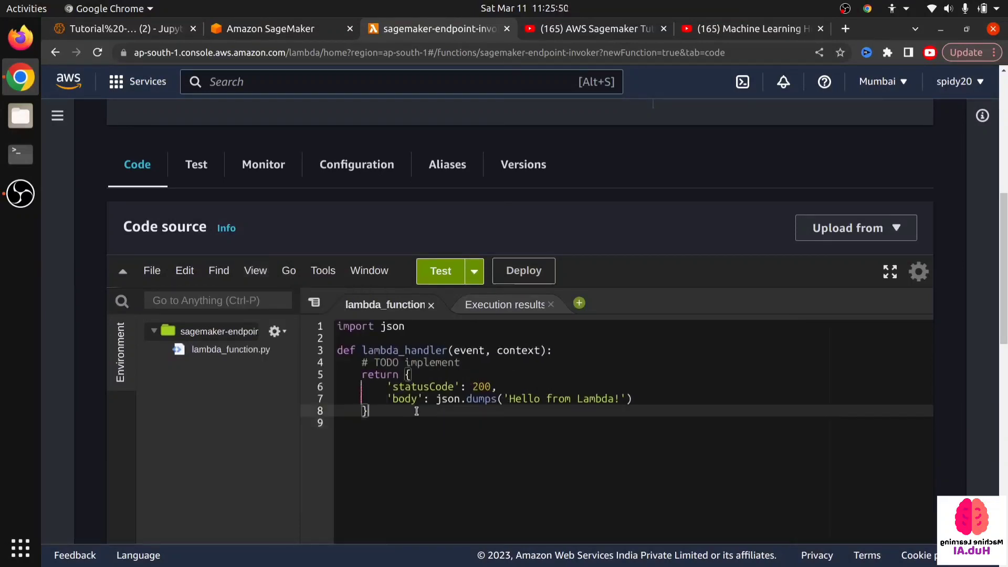
- Copy the entire example code cell under Create Lambda Function in the Tutorial 2 notebook
click(297, 37)
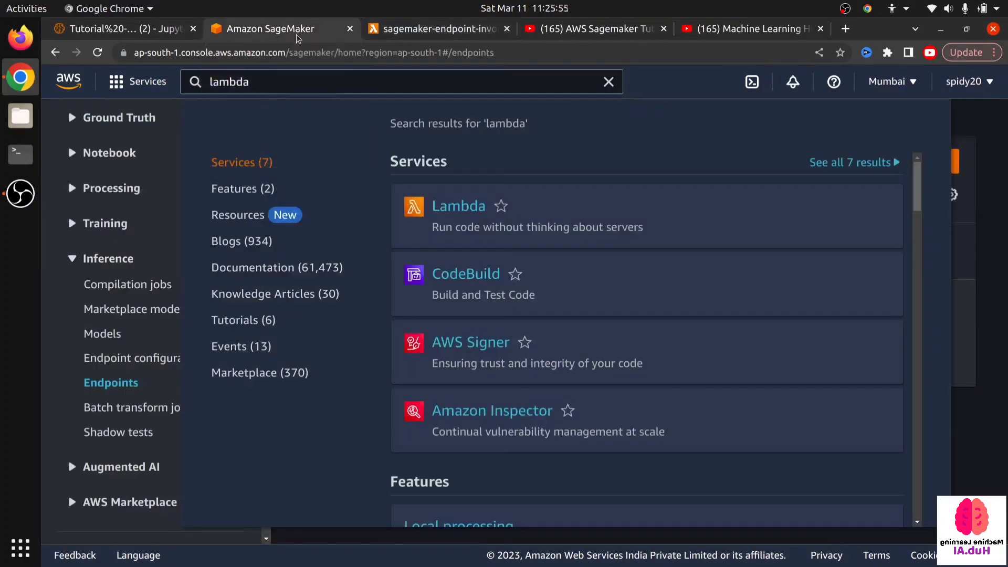
click(111, 37)
scroll(396, 264, down, 3)
scroll(396, 264, down, 5)
click(406, 298)
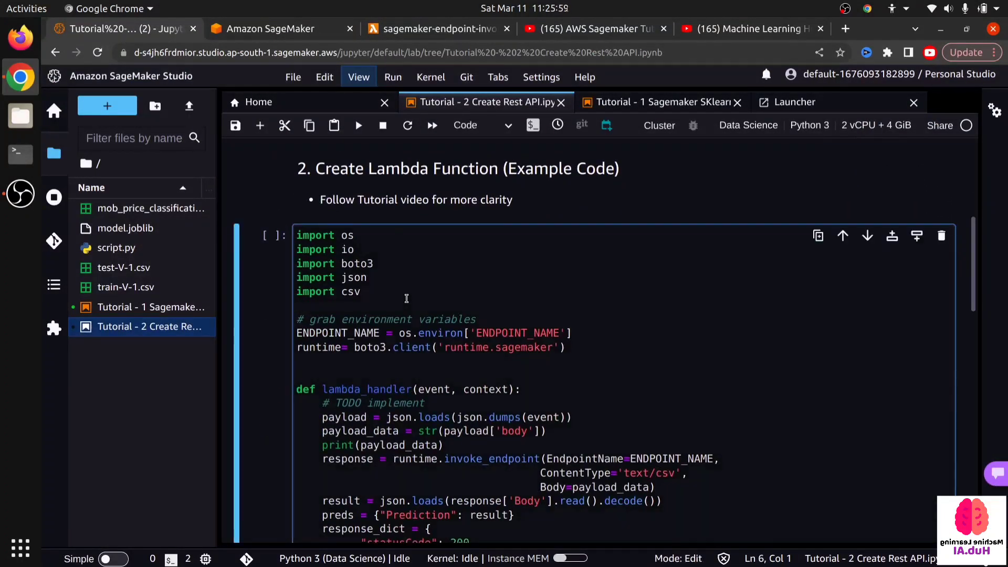
key(ctrl+a)
key(ctrl+c)
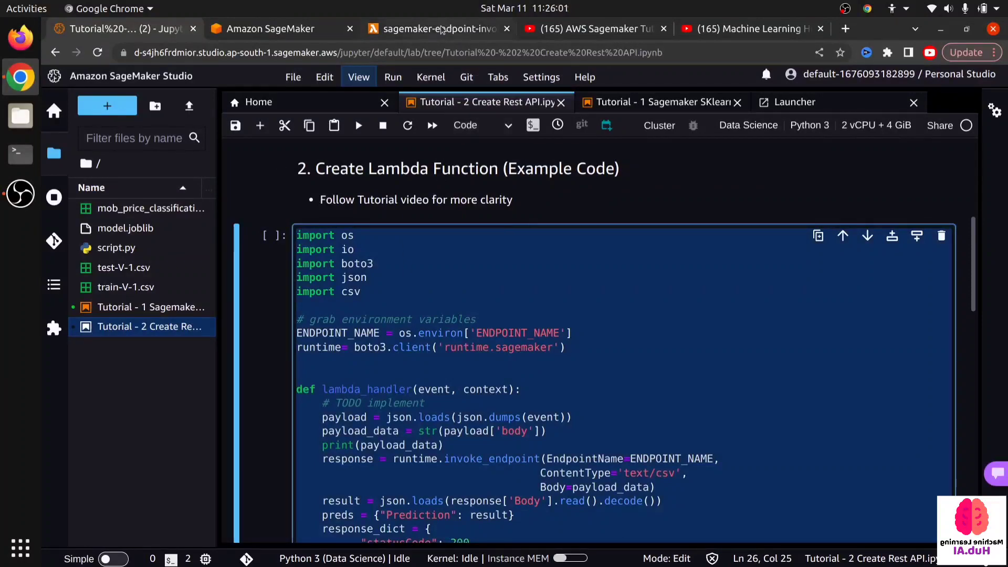
- Replace all the default code in the sagemaker-endpoint-invoker function's lambda_function.py with the copied endpoint-invoking code
click(443, 29)
key(ctrl+a)
key(ctrl+v)
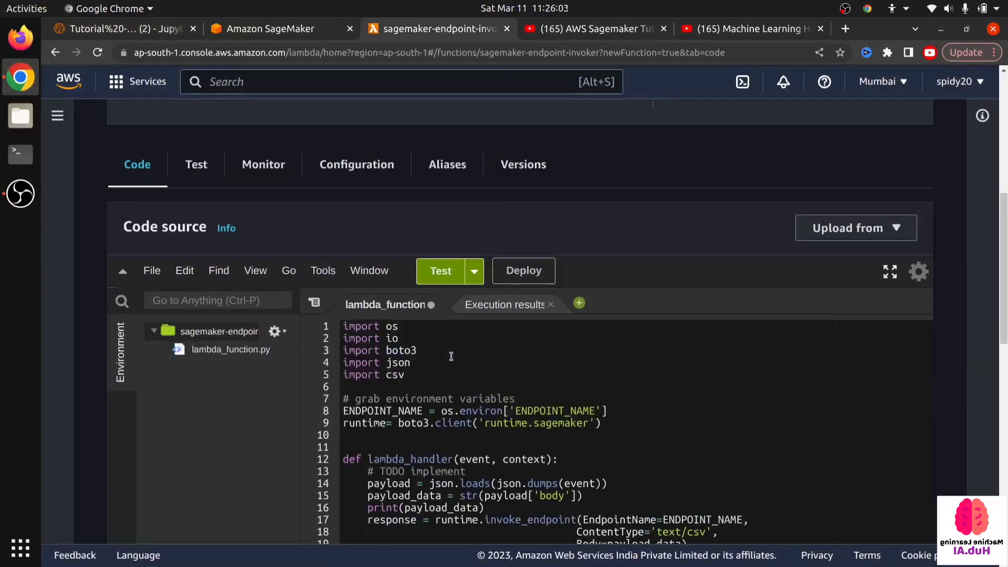
- Review the library imports, the ENDPOINT_NAME environment variable and the SageMaker runtime client lines in lambda_function.py
scroll(231, 364, down, 1)
scroll(231, 364, down, 3)
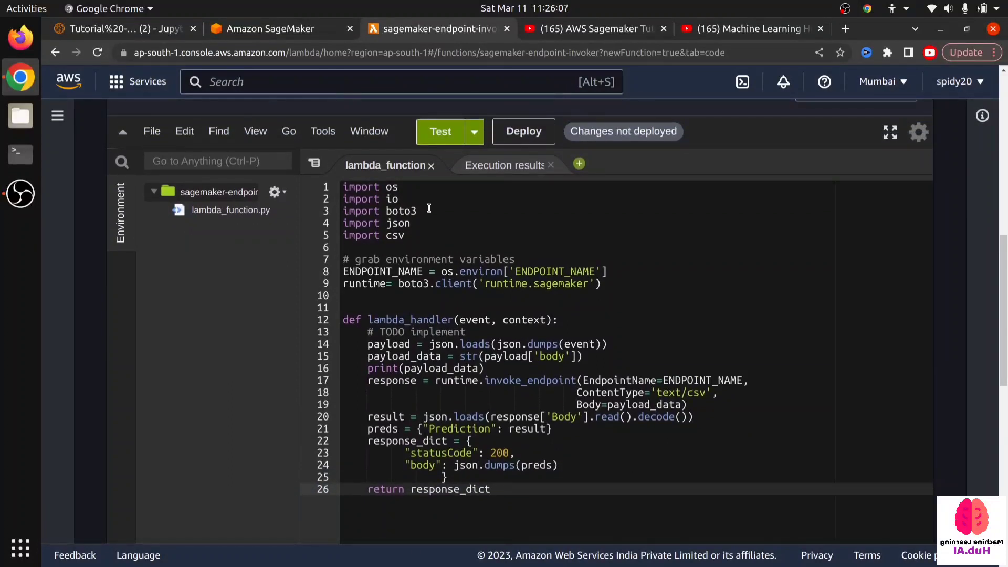
drag(426, 210, 340, 199)
click(444, 222)
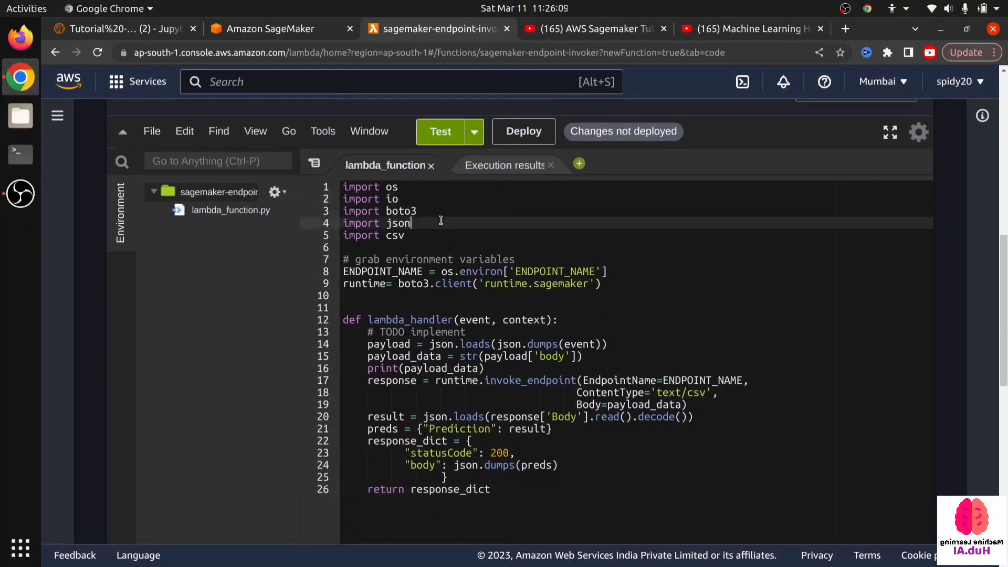
click(340, 285)
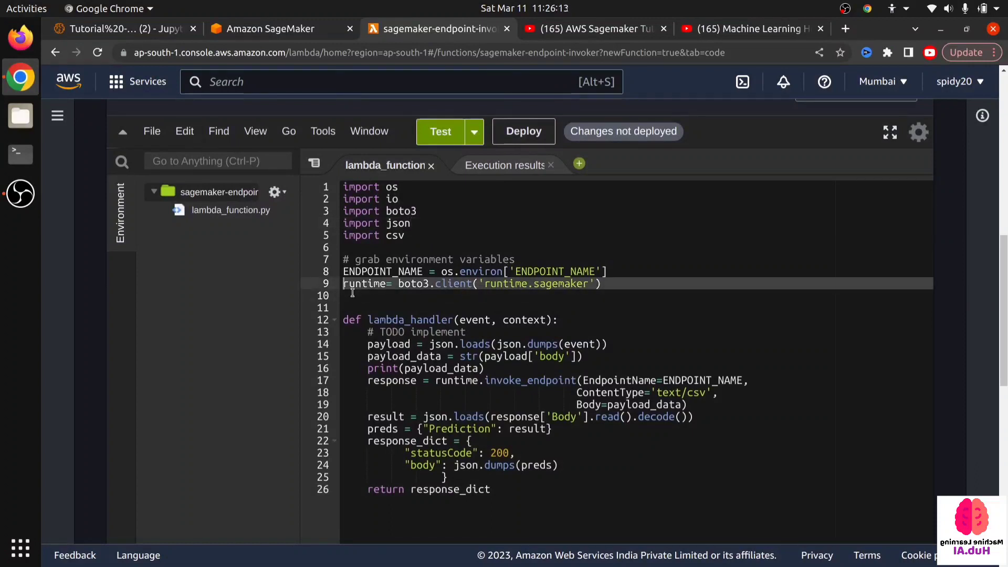
click(348, 298)
drag(348, 298, 339, 273)
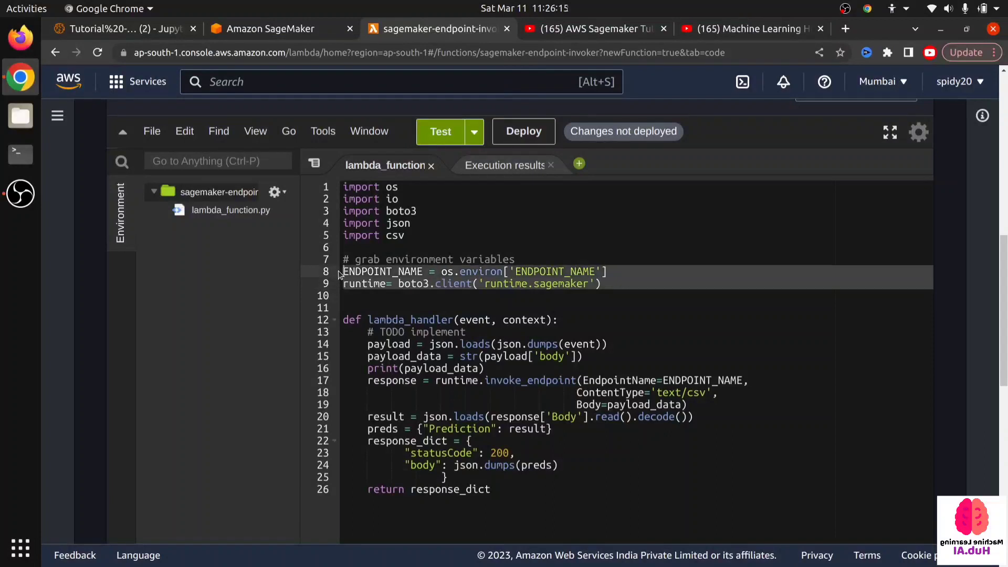
click(412, 304)
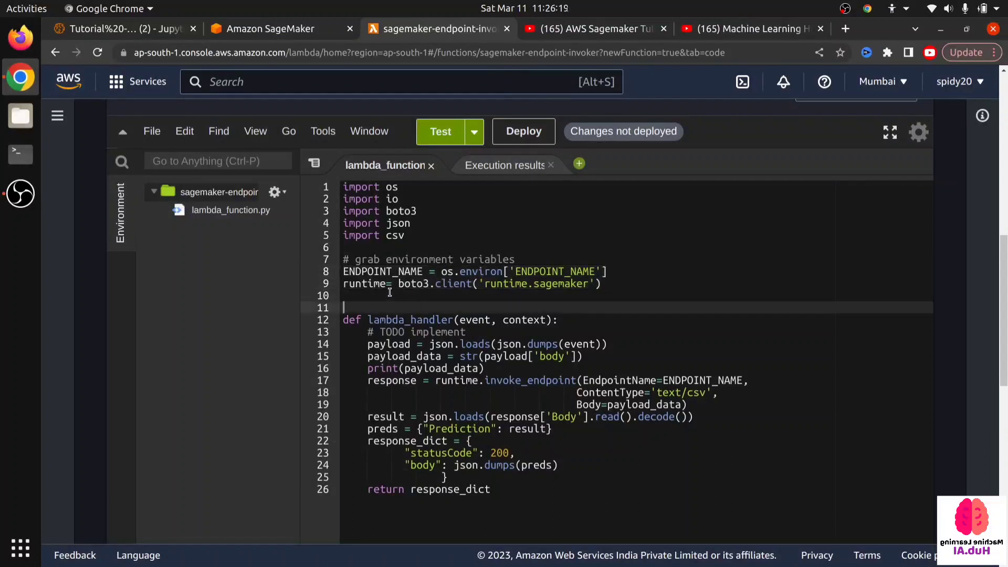
- Examine the lambda_handler function's signature, its event argument and its body in lambda_function.py
scroll(414, 257, down, 1)
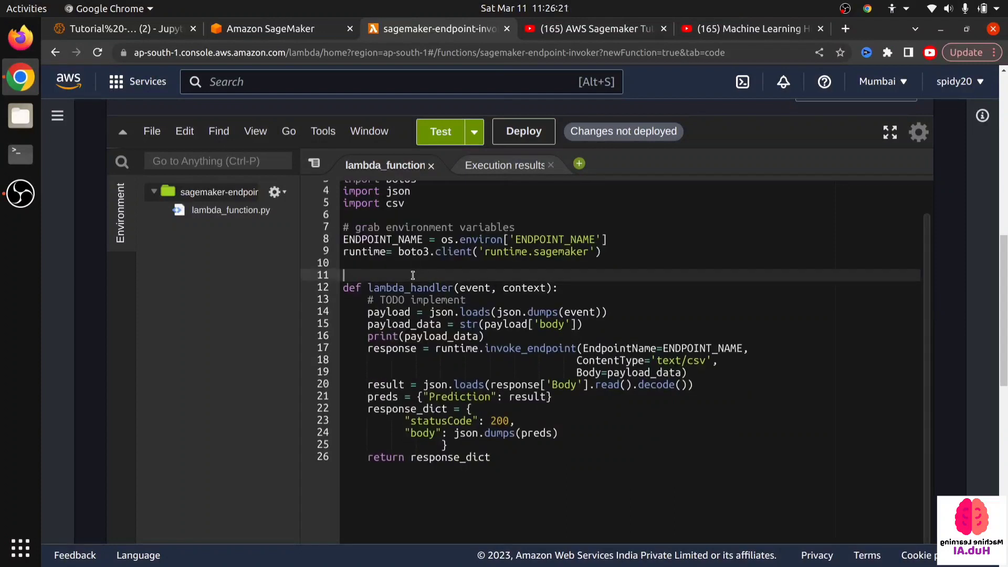
click(374, 285)
drag(373, 287, 455, 287)
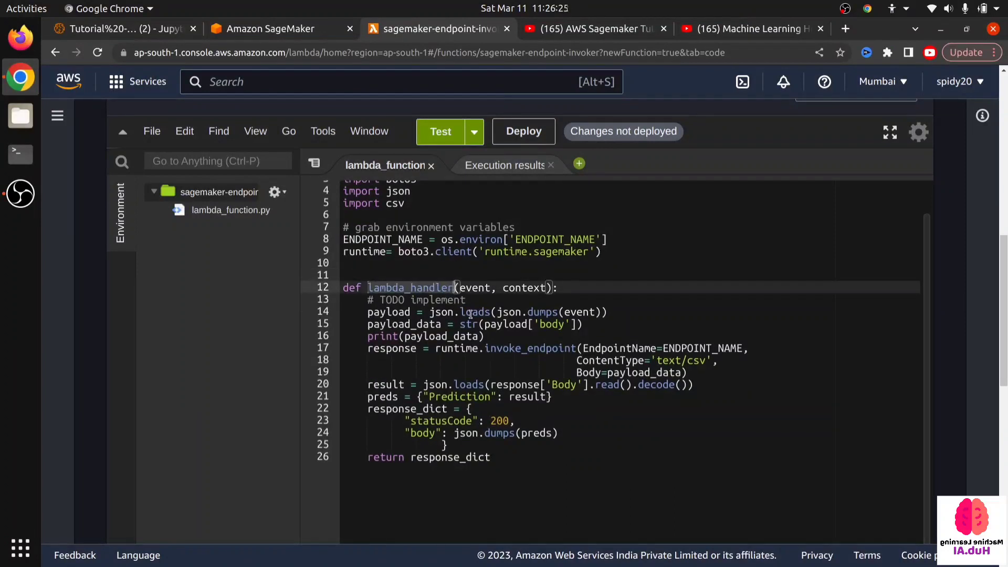
drag(583, 443, 307, 305)
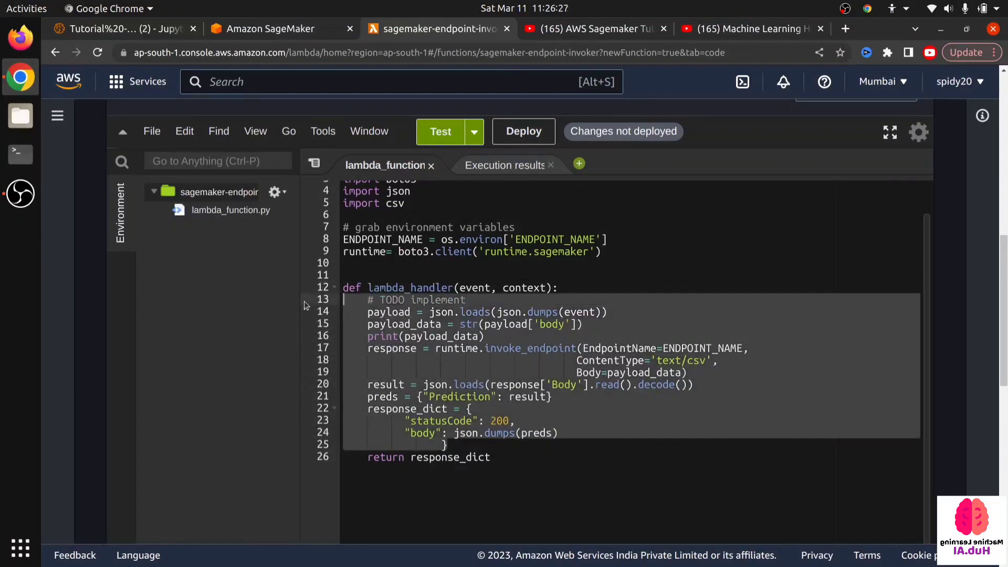
click(550, 448)
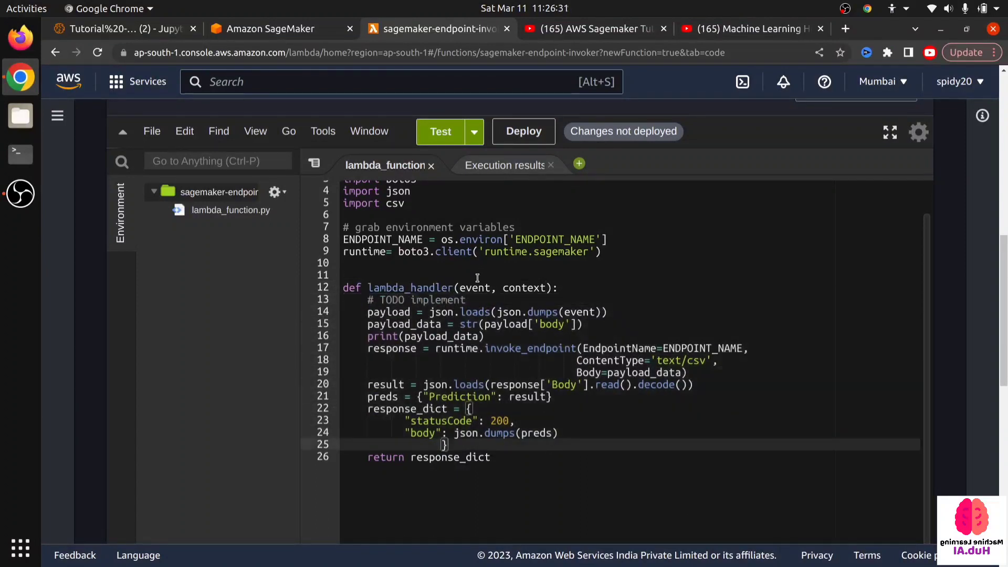
click(458, 287)
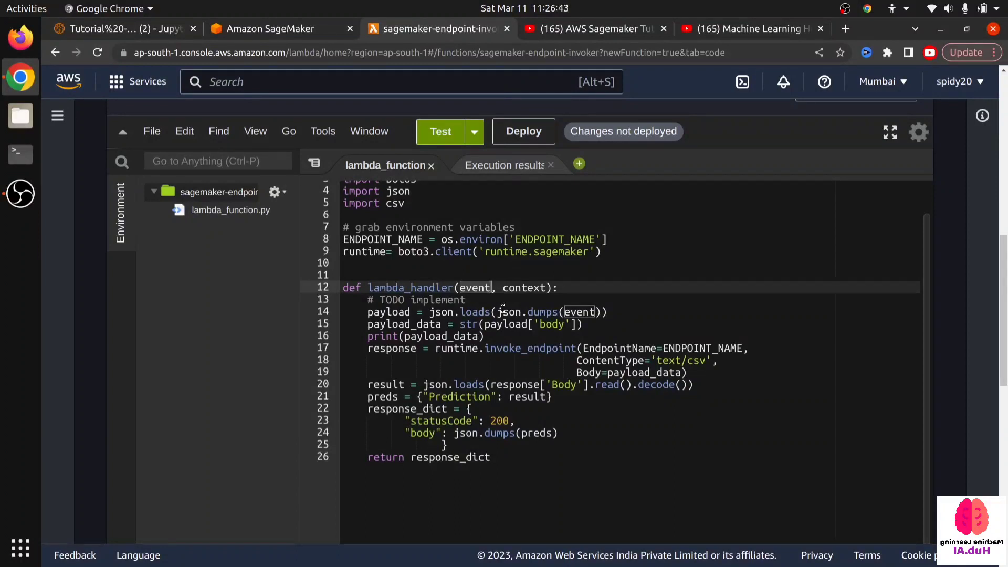
scroll(502, 309, down, 1)
click(579, 387)
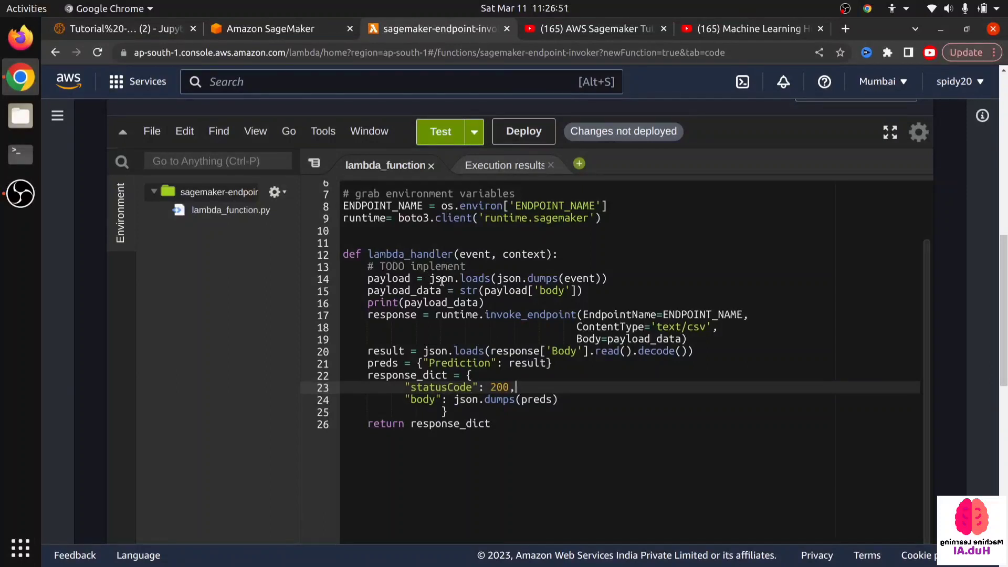
- Examine how lambda_handler turns the event into payload and extracts payload_data from its body
drag(492, 253, 459, 249)
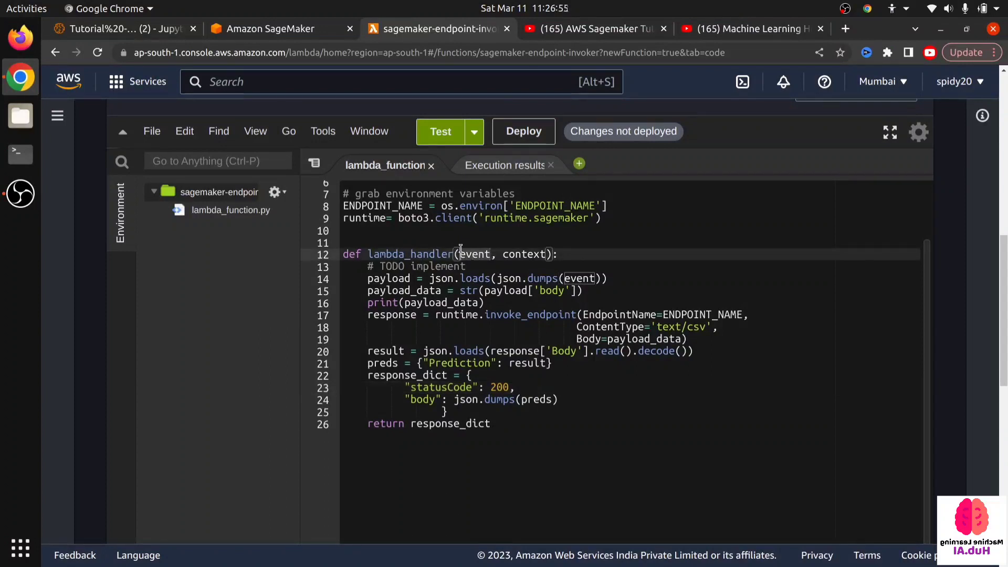
click(479, 291)
drag(431, 277, 611, 277)
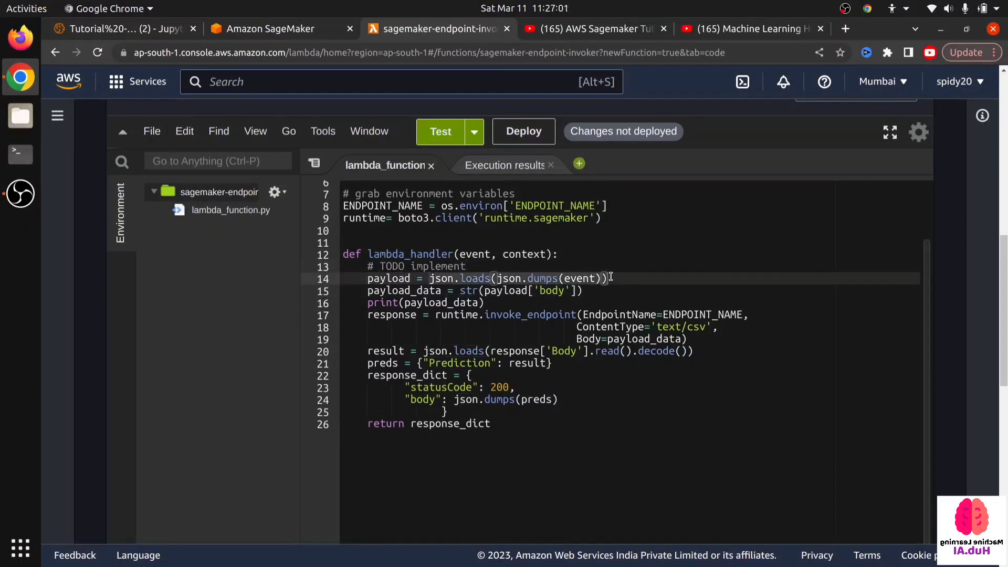
click(549, 301)
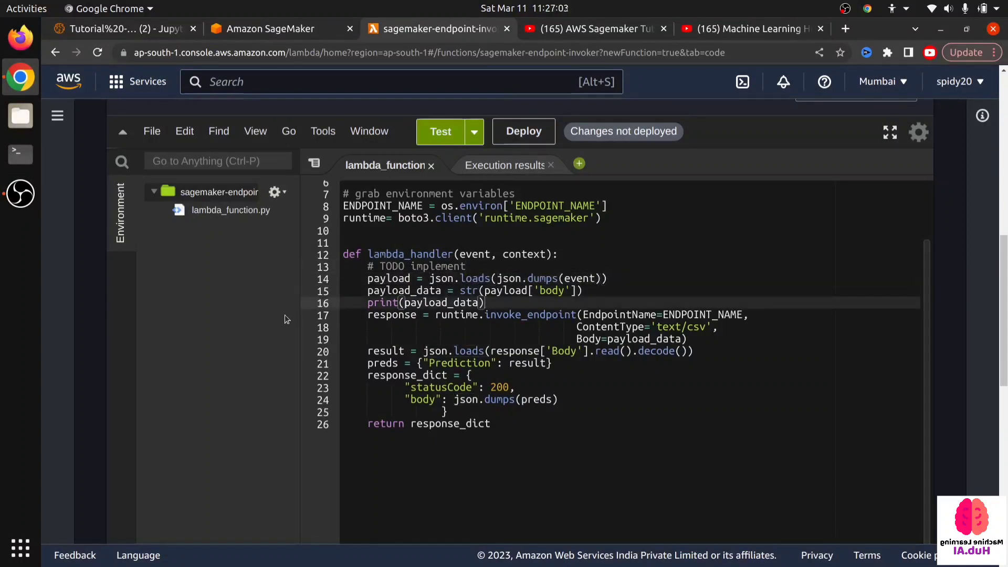
drag(368, 290, 604, 294)
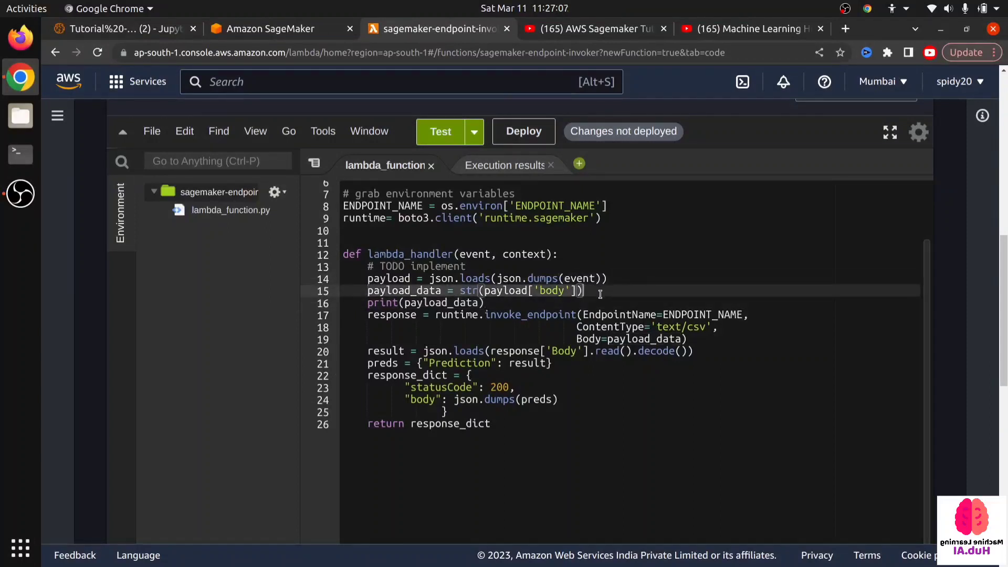
click(372, 314)
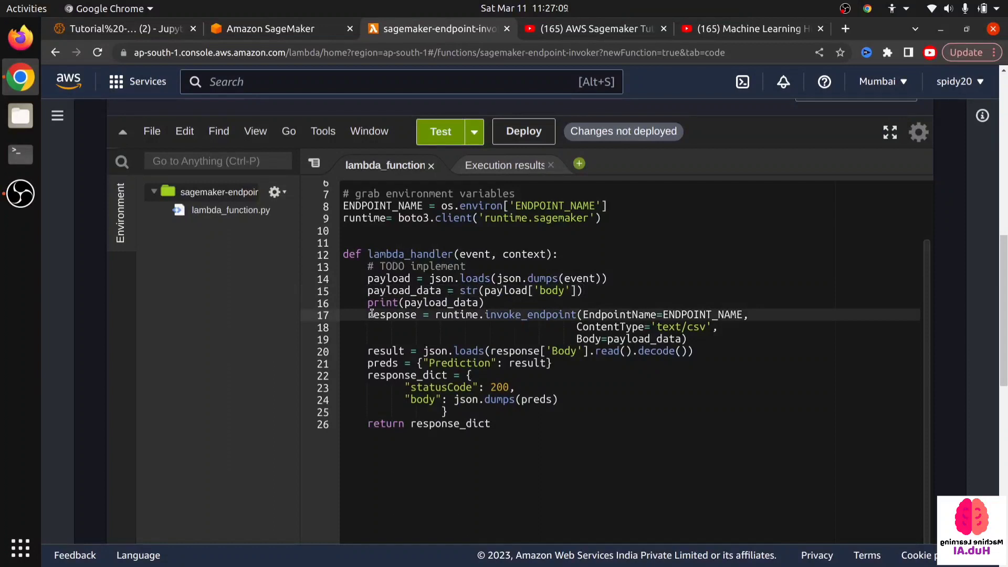
double_click(442, 290)
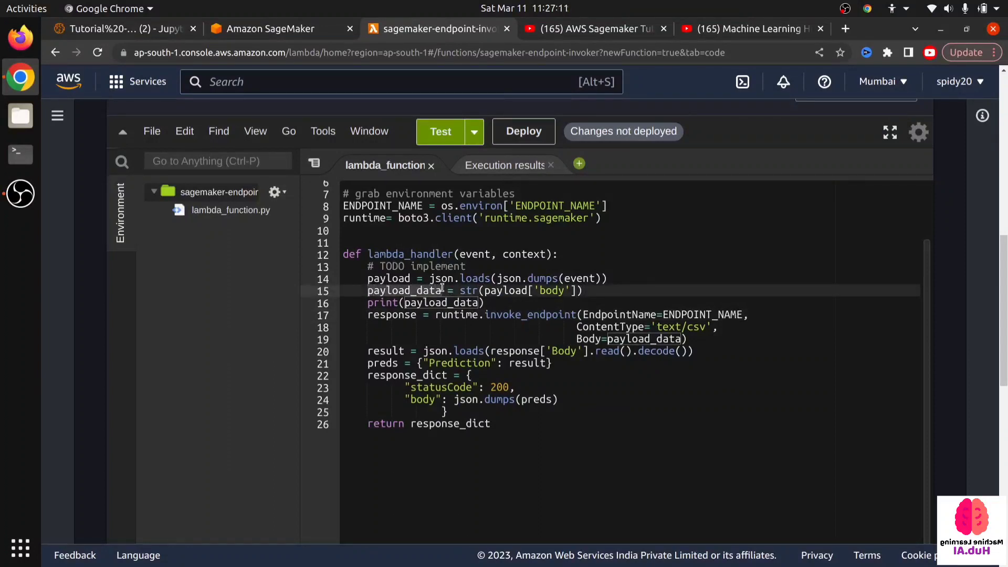
click(357, 324)
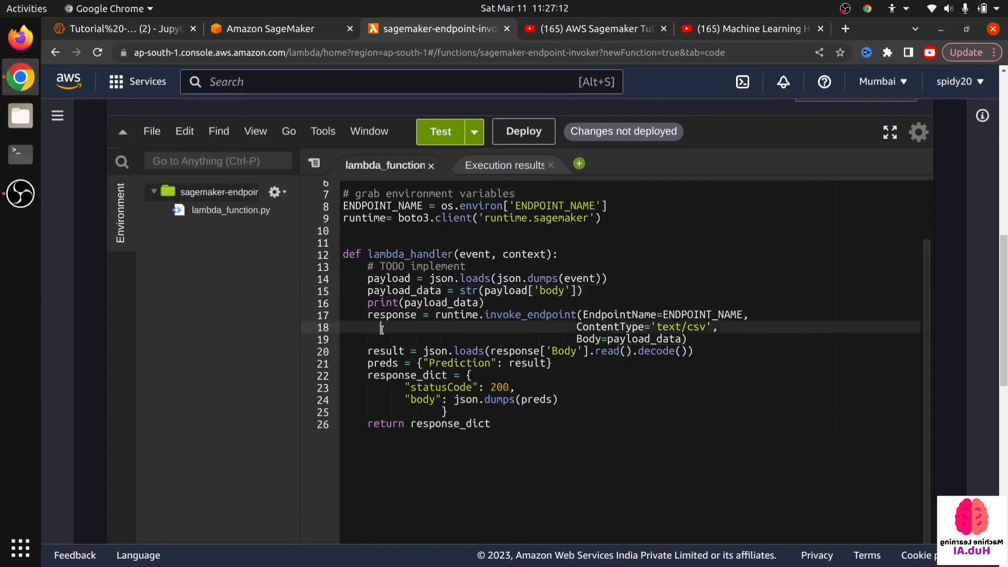
- Examine the runtime.invoke_endpoint call and its EndpointName, ContentType and Body arguments
click(366, 311)
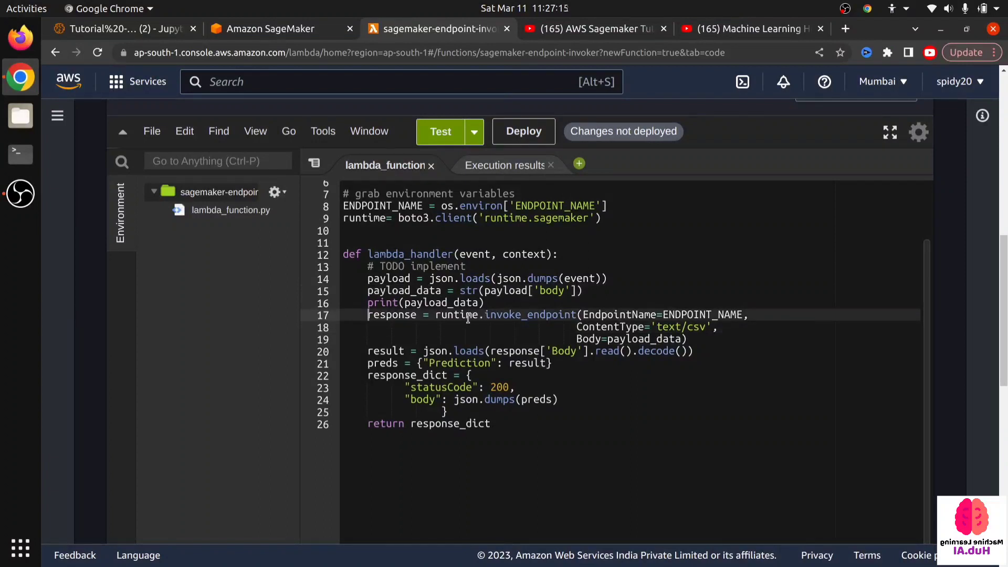
drag(436, 314, 579, 315)
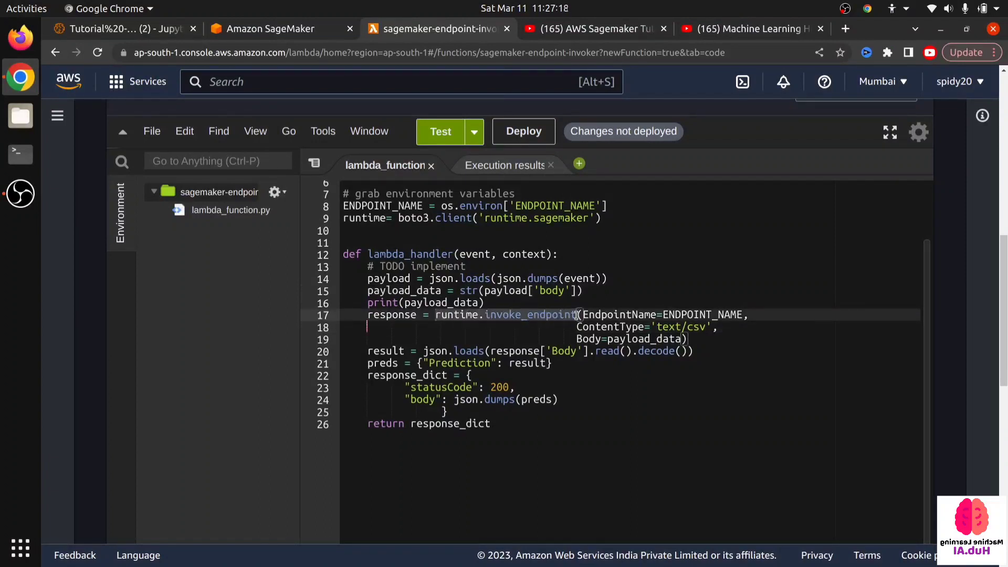
click(524, 329)
click(492, 312)
drag(485, 314, 646, 309)
click(768, 313)
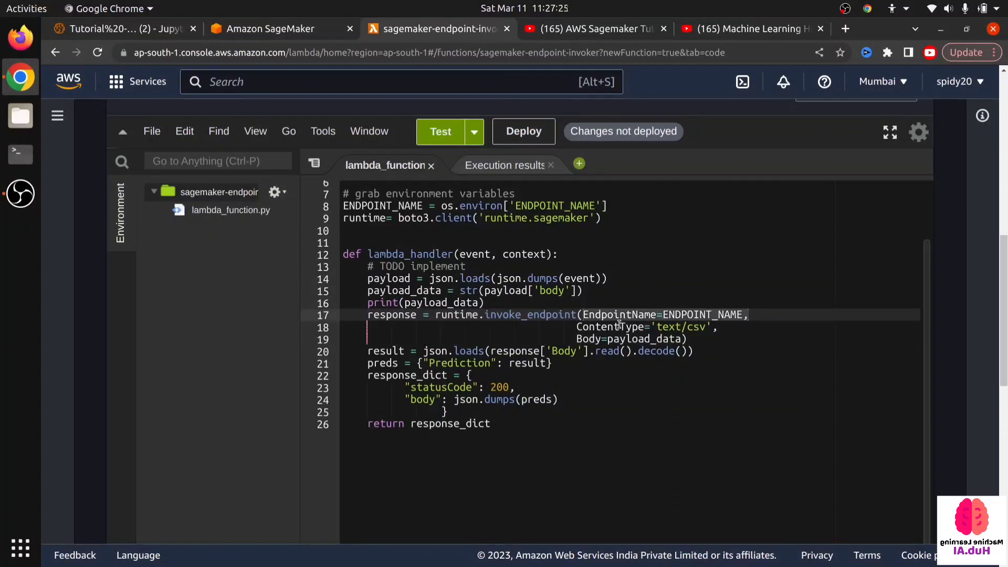
click(740, 322)
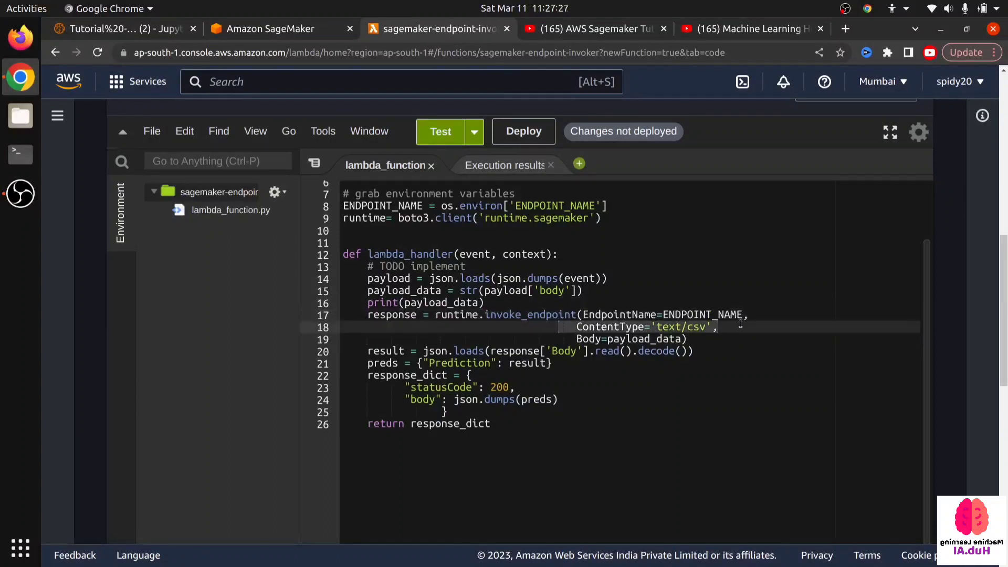
drag(569, 337, 676, 334)
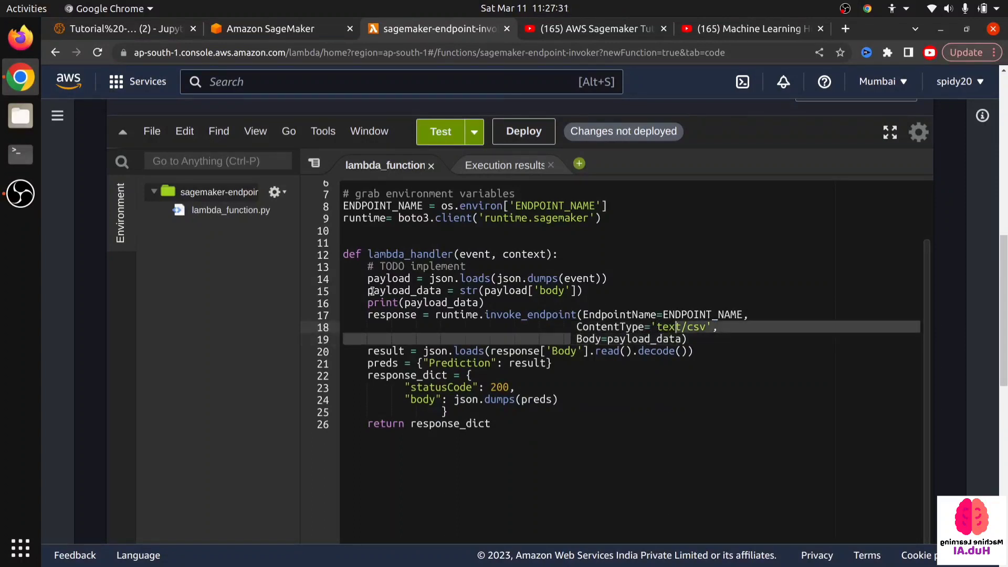
drag(373, 291, 472, 302)
click(495, 314)
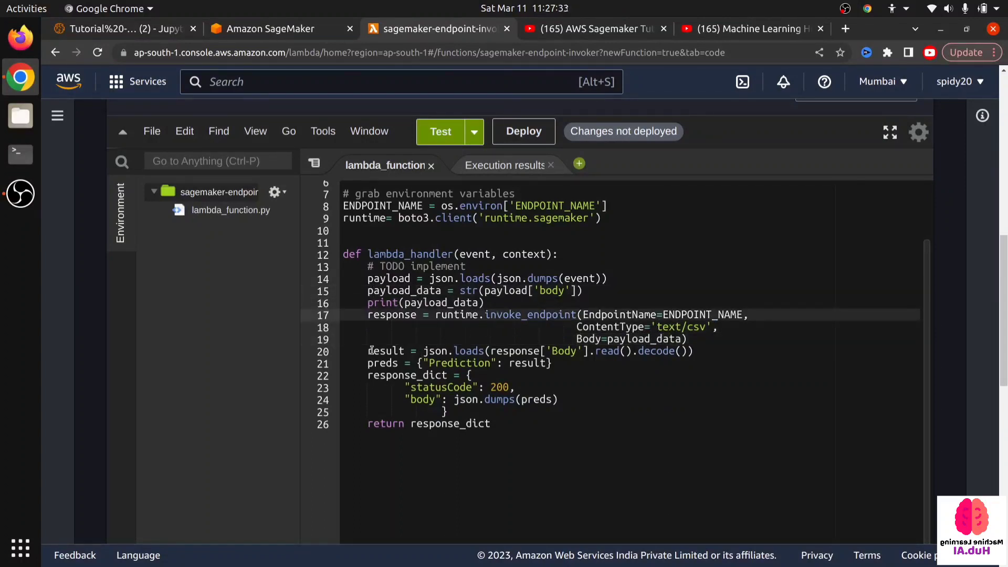
- Examine the lines that decode the result, build preds and response_dict with its status code, and return the response
drag(366, 350, 657, 364)
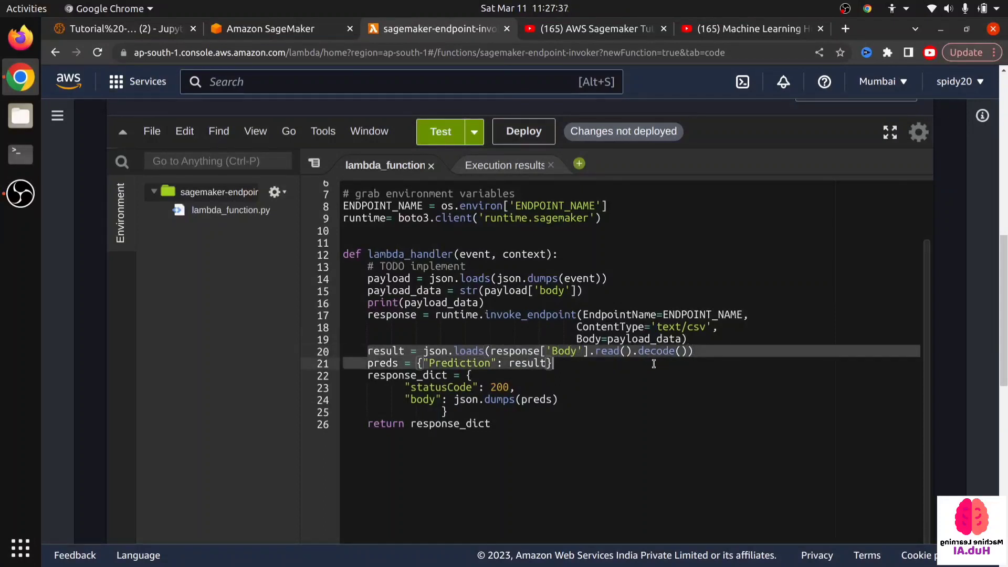
click(577, 366)
drag(368, 374, 480, 411)
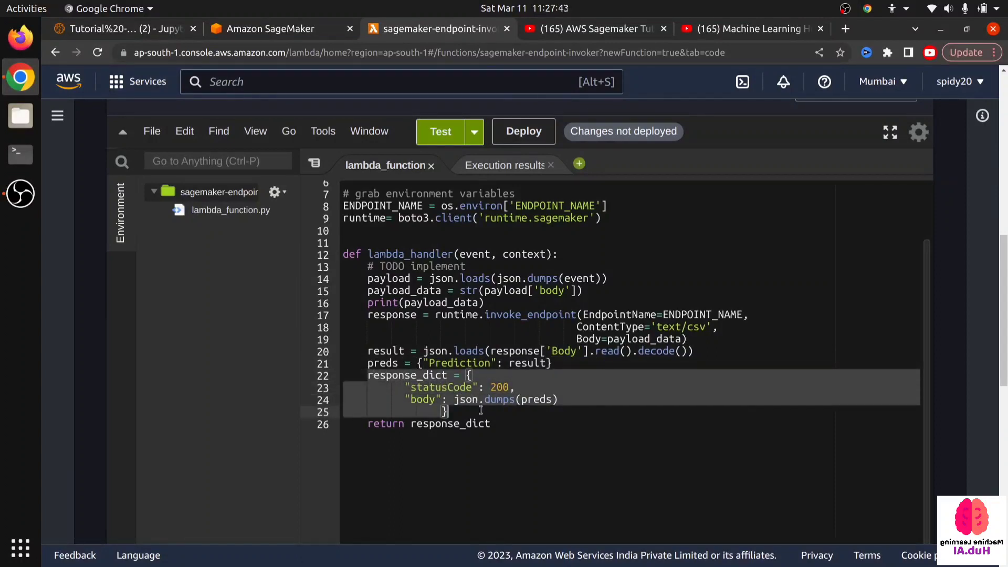
click(513, 421)
double_click(498, 387)
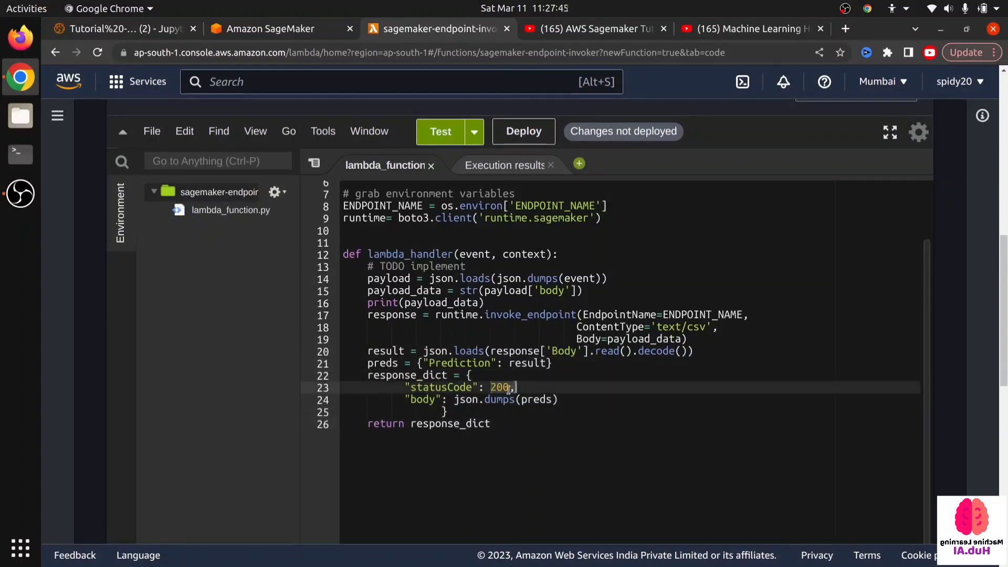
drag(406, 395, 501, 434)
click(511, 437)
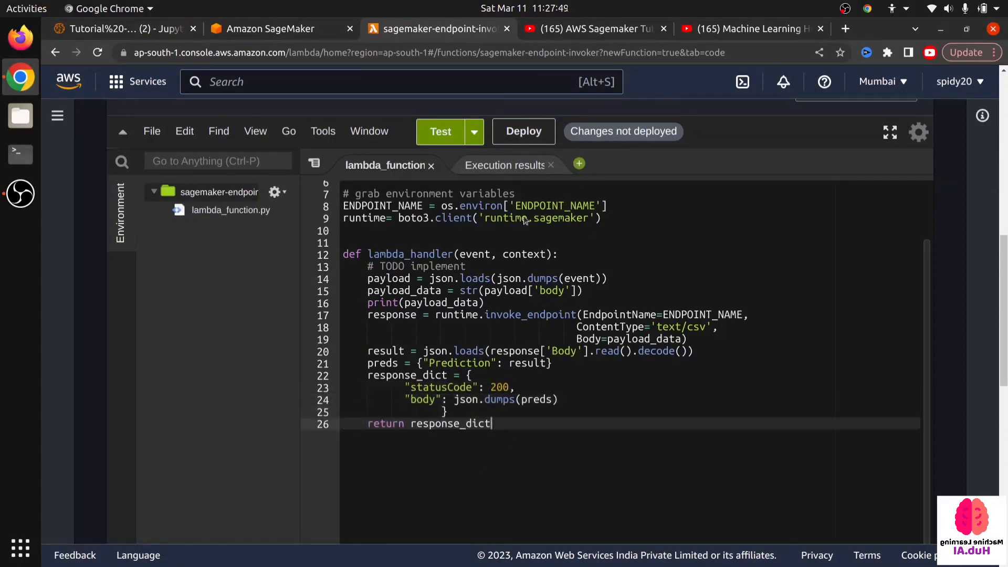
- Deploy the changed code of the sagemaker-endpoint-invoker function
scroll(450, 301, up, 2)
scroll(450, 301, down, 2)
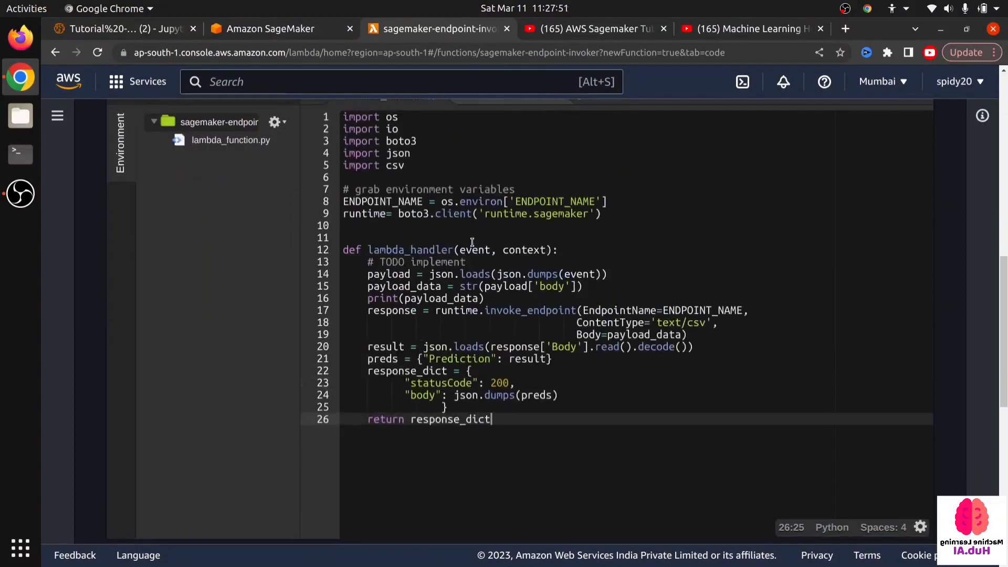
scroll(513, 171, up, 2)
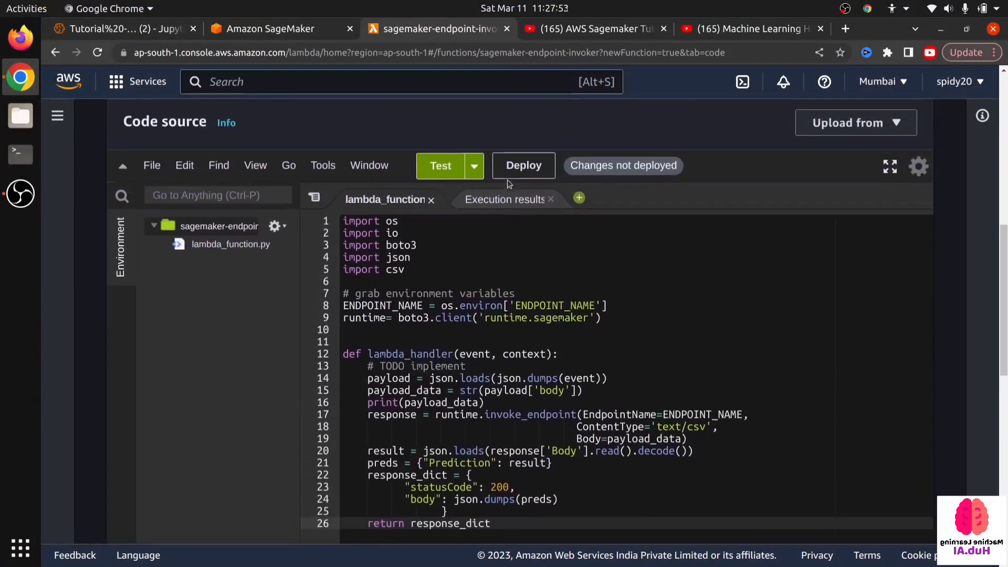
click(524, 282)
click(528, 166)
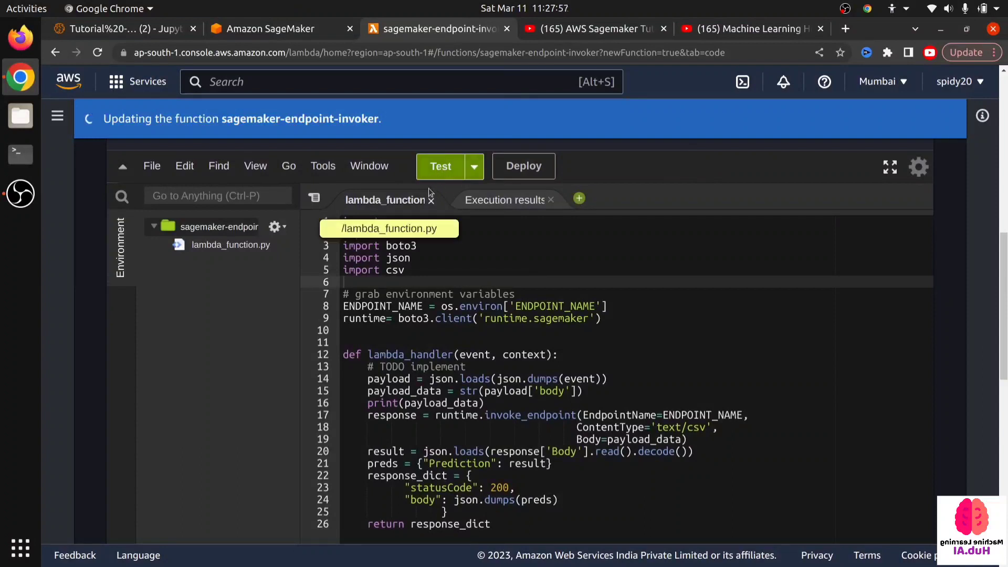
scroll(431, 249, up, 1)
scroll(431, 248, up, 1)
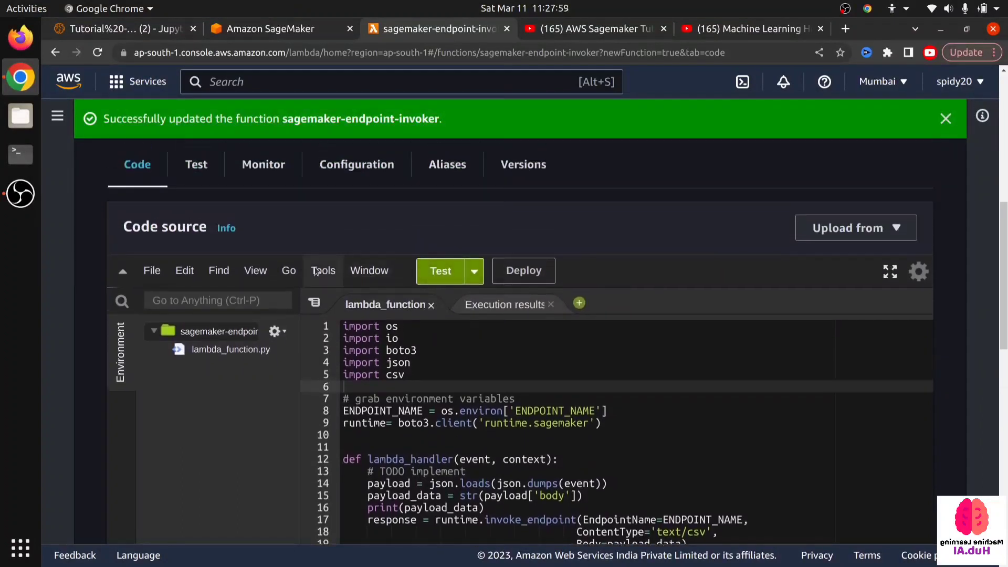
scroll(456, 350, down, 2)
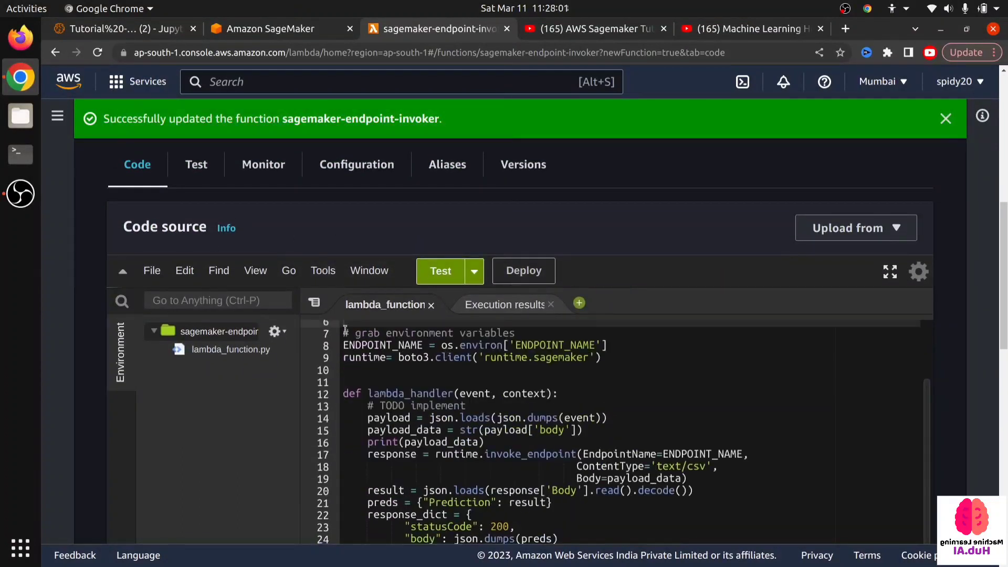
scroll(455, 350, down, 2)
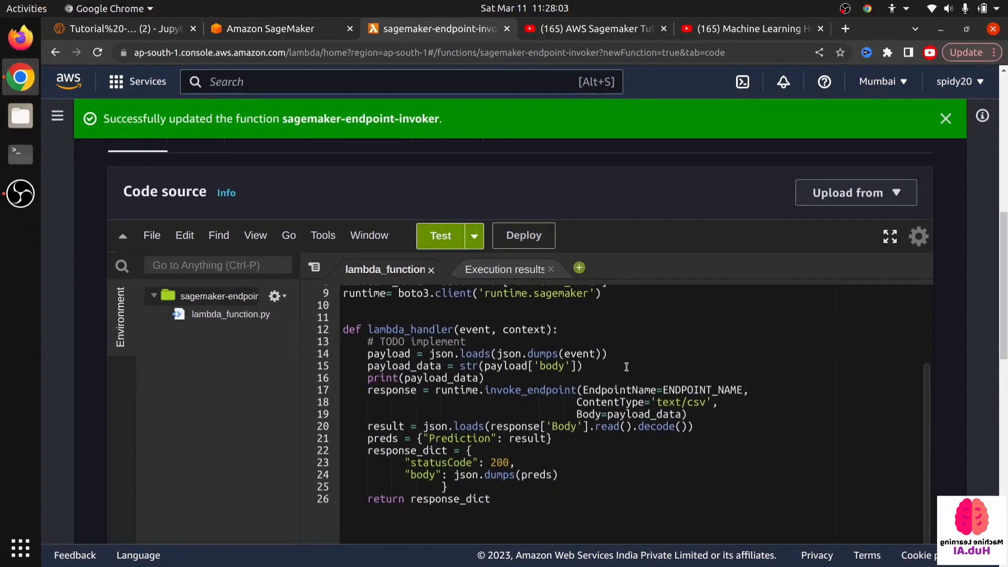
scroll(626, 366, up, 4)
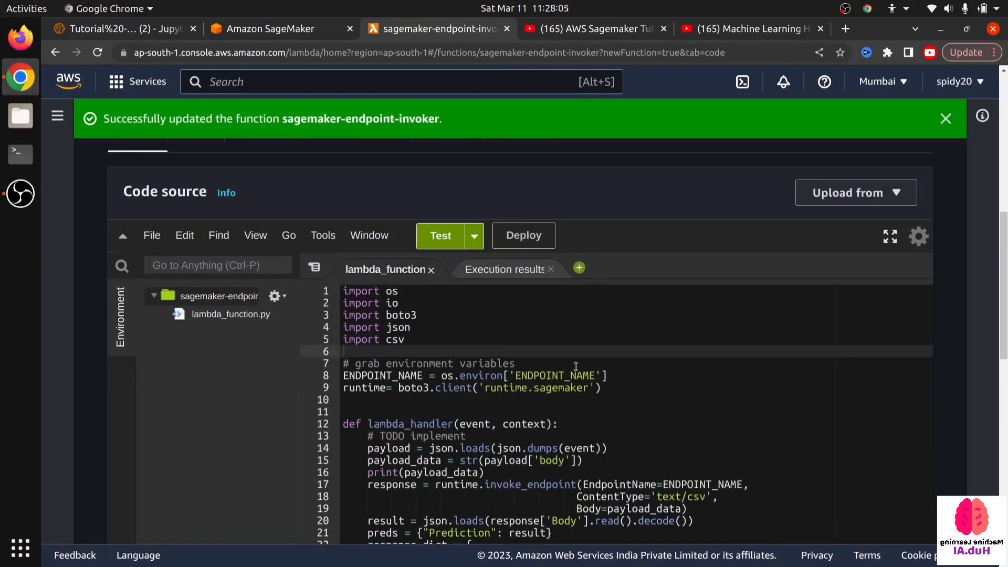
- Copy the environment variable name ENDPOINT_NAME from the os.environ line in lambda_function.py
scroll(288, 202, up, 1)
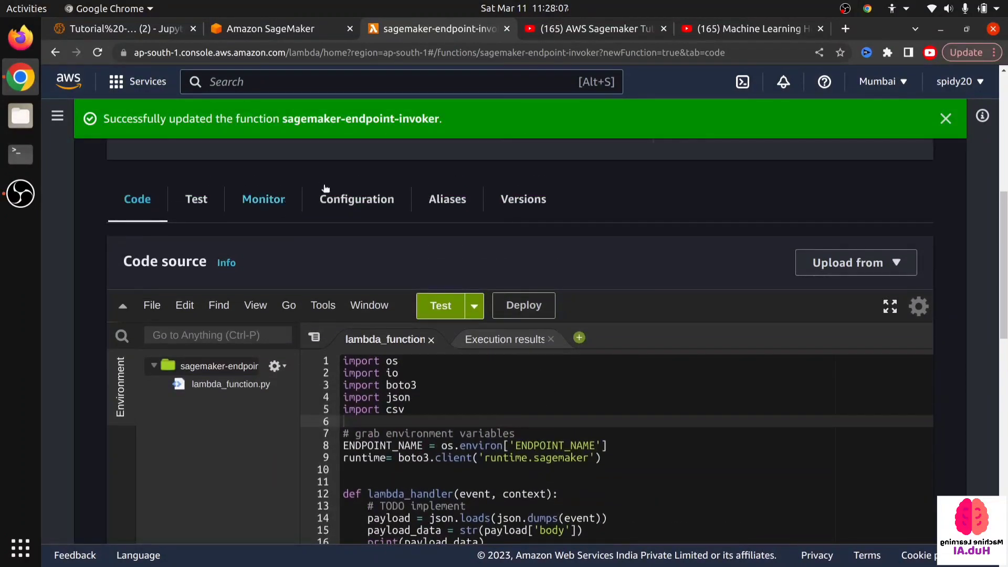
click(357, 200)
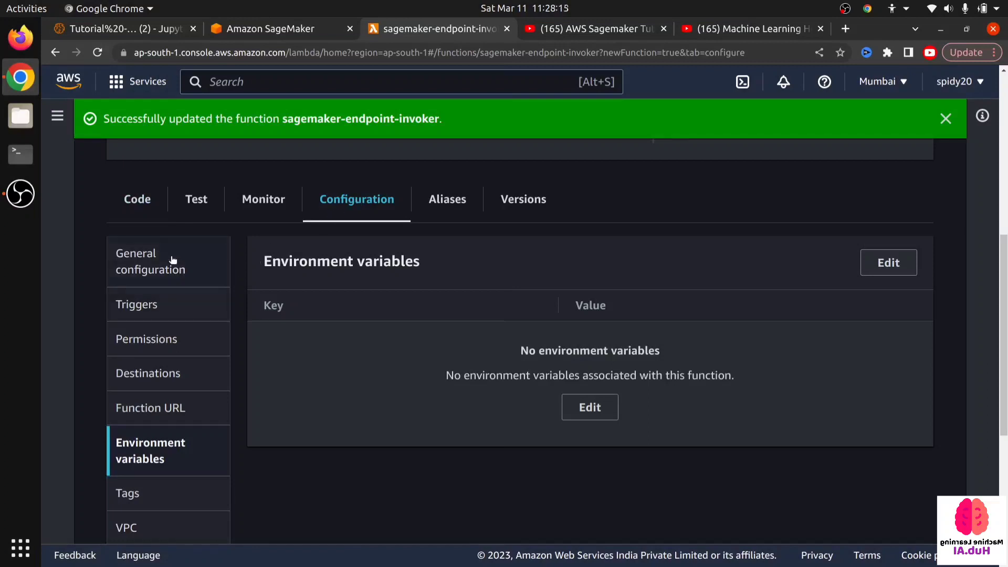
click(137, 200)
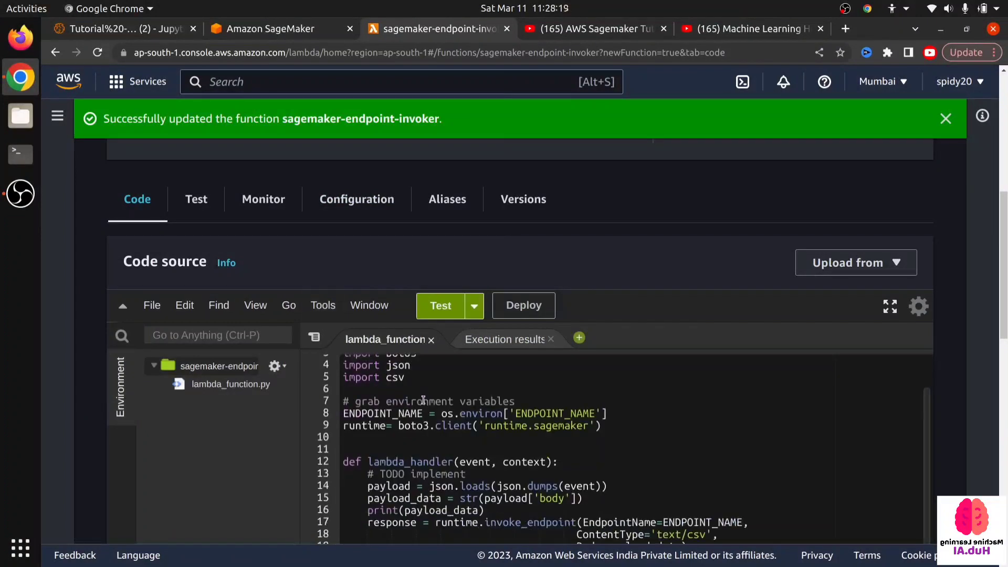
scroll(303, 261, down, 1)
drag(518, 377, 592, 376)
key(ctrl+c)
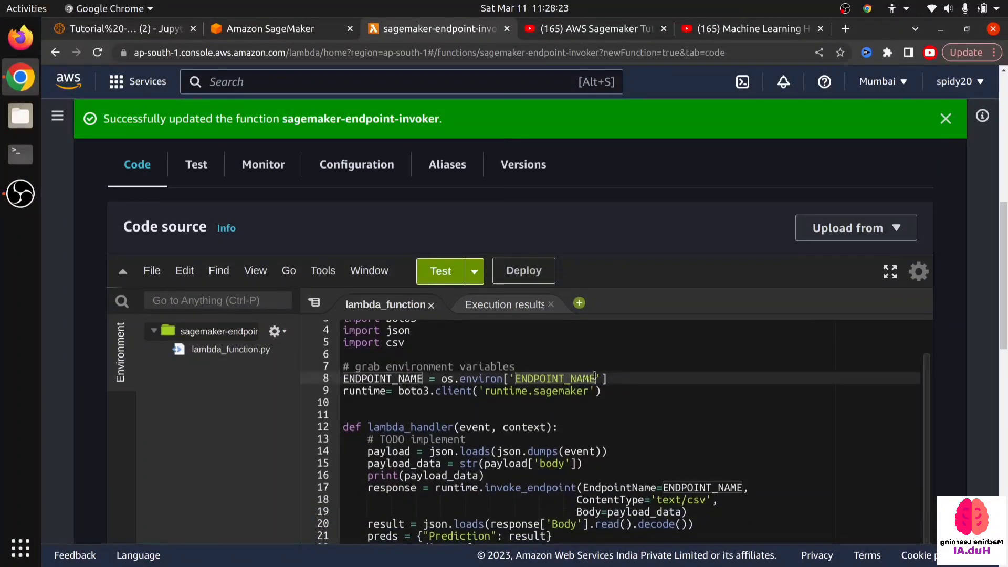
- Start editing the function's environment variables and add one with the key ENDPOINT_NAME
click(357, 165)
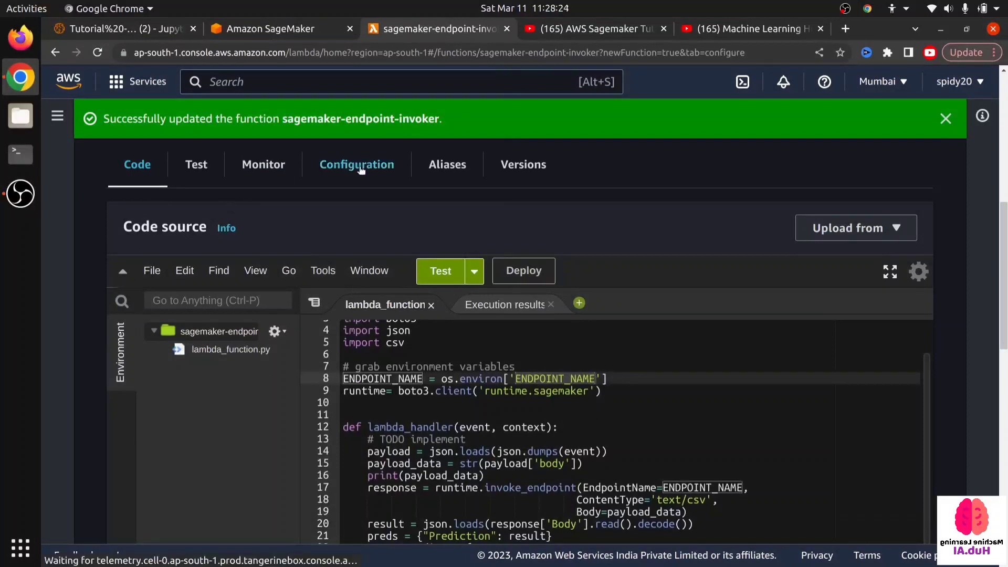
click(580, 375)
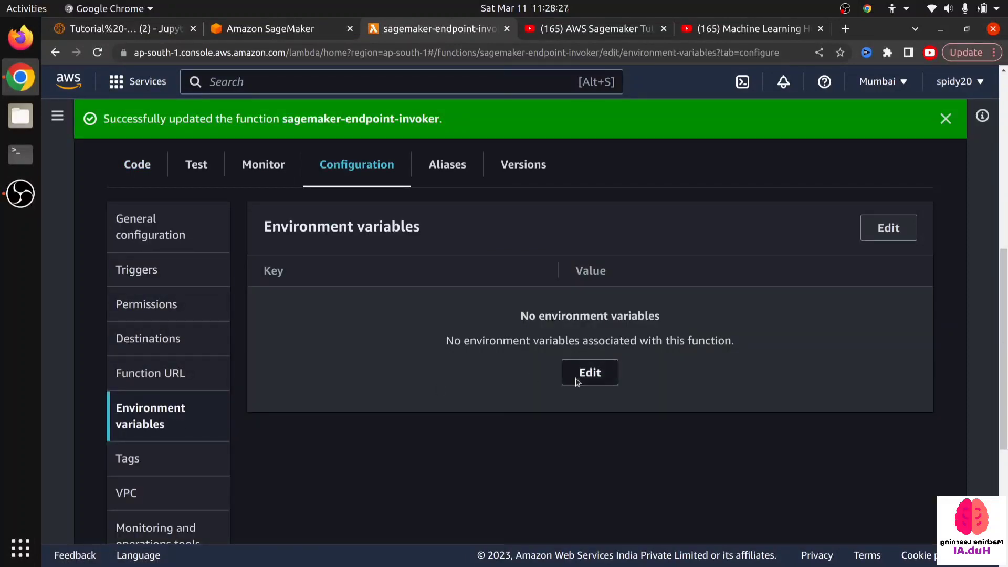
click(231, 398)
click(202, 372)
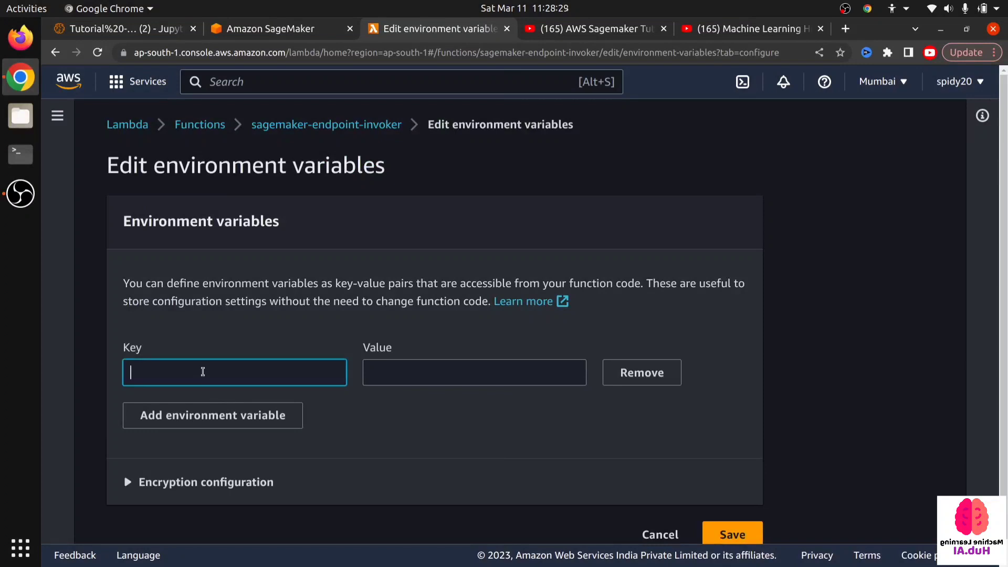
key(ctrl+v)
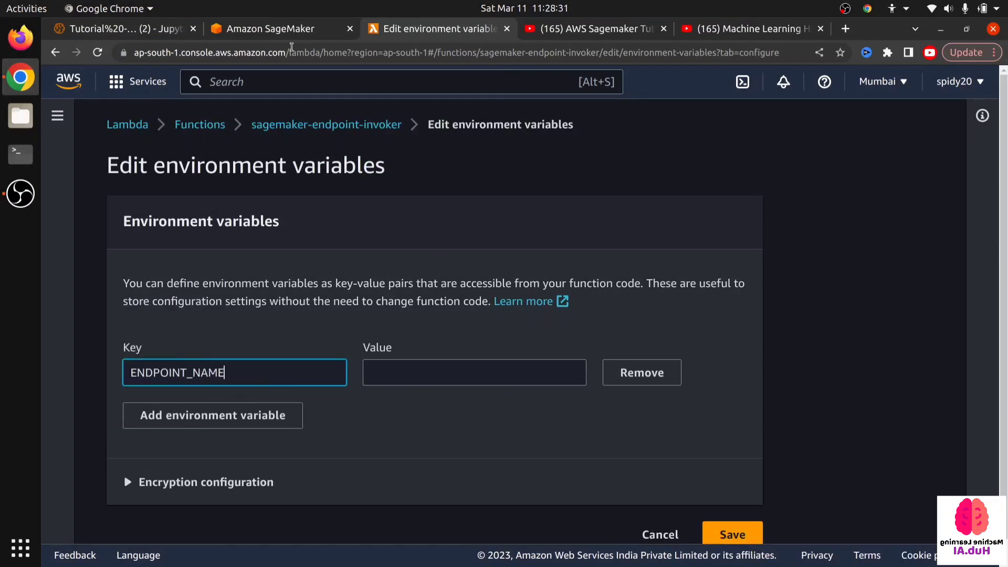
click(255, 29)
click(994, 426)
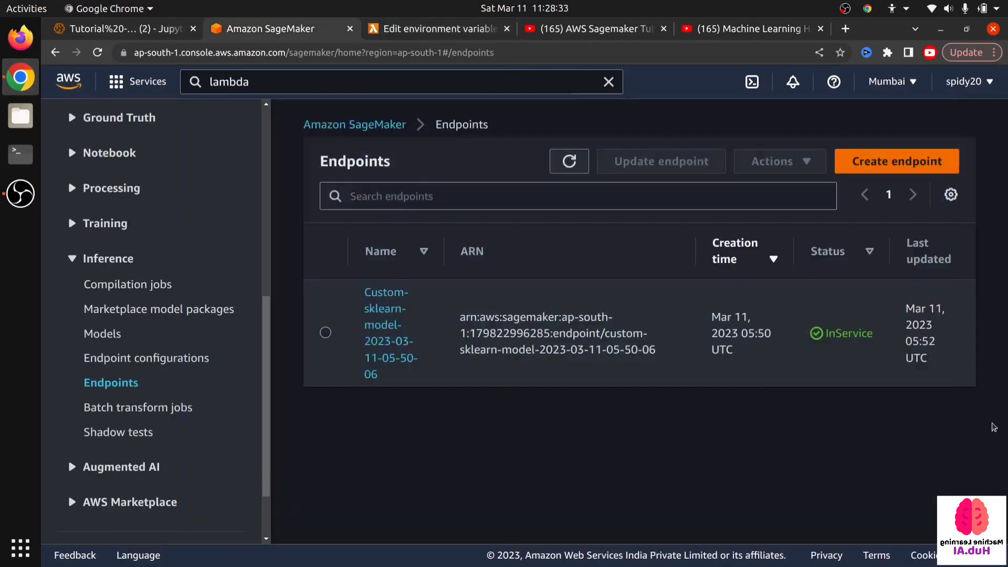
drag(357, 286, 387, 378)
key(ctrl+c)
click(423, 28)
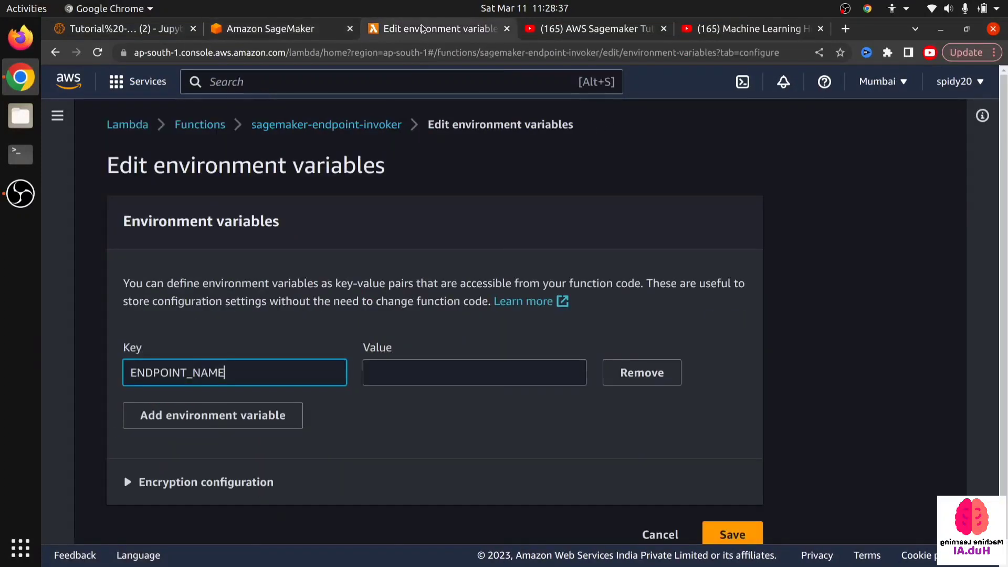
click(409, 372)
key(ctrl+v)
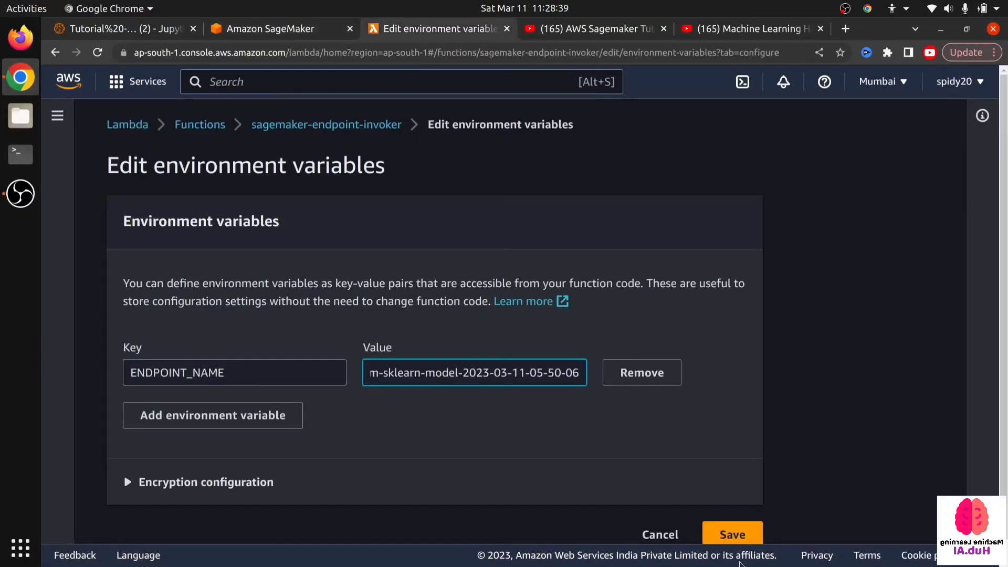
click(733, 543)
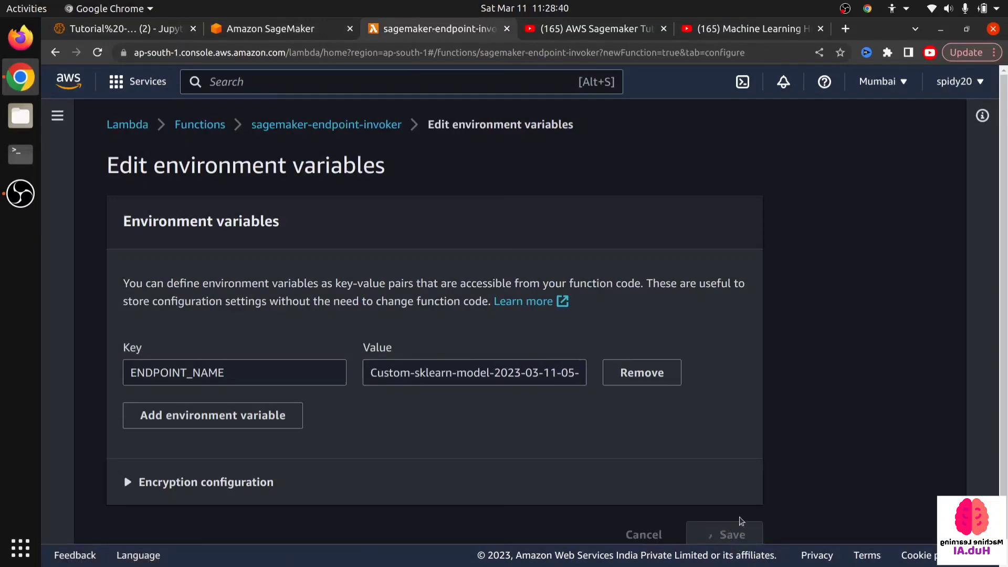
scroll(321, 347, down, 5)
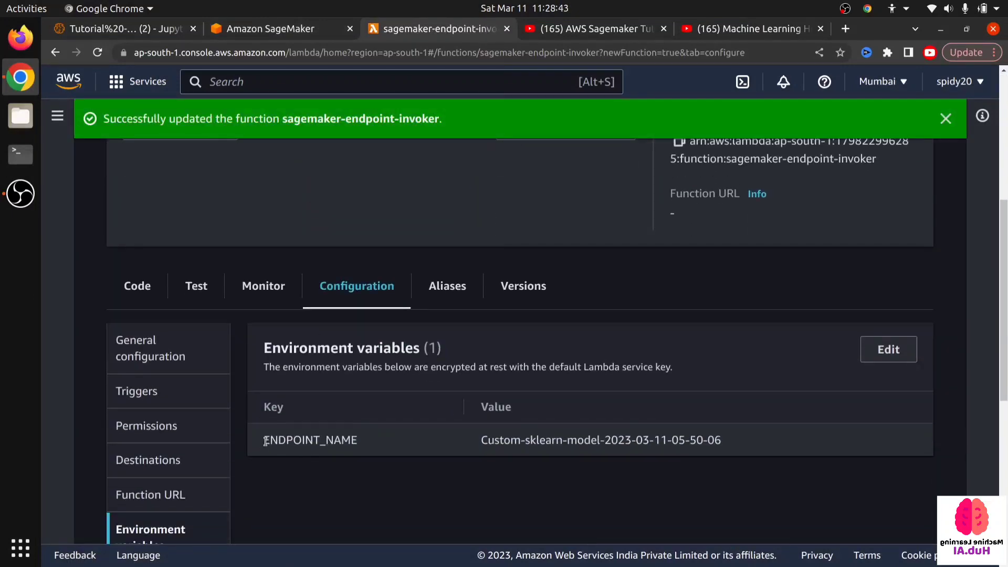
drag(265, 440, 762, 447)
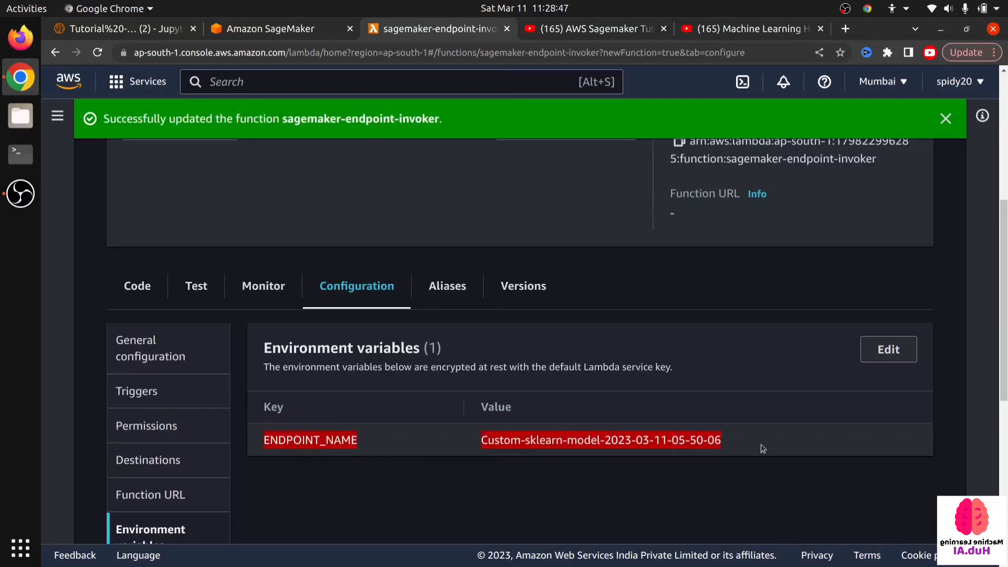
- Review the function's code from the ENDPOINT_NAME lookup through the lambda_handler return
click(139, 287)
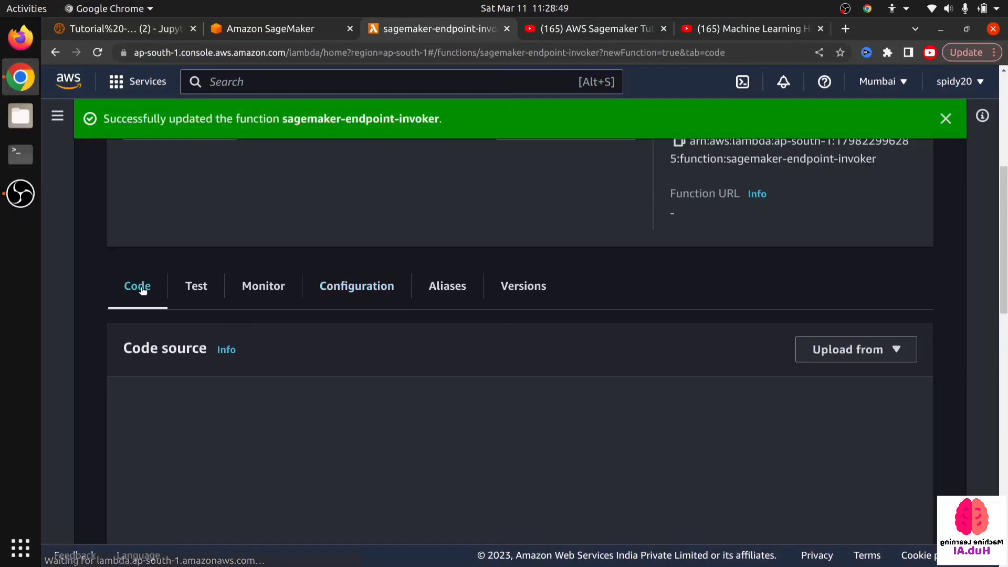
scroll(428, 419, down, 1)
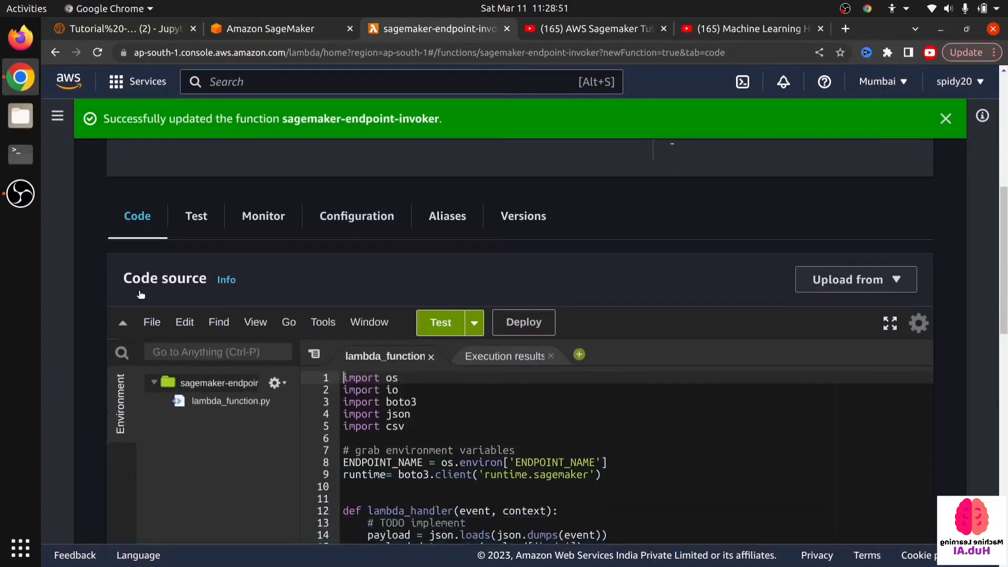
scroll(428, 419, down, 2)
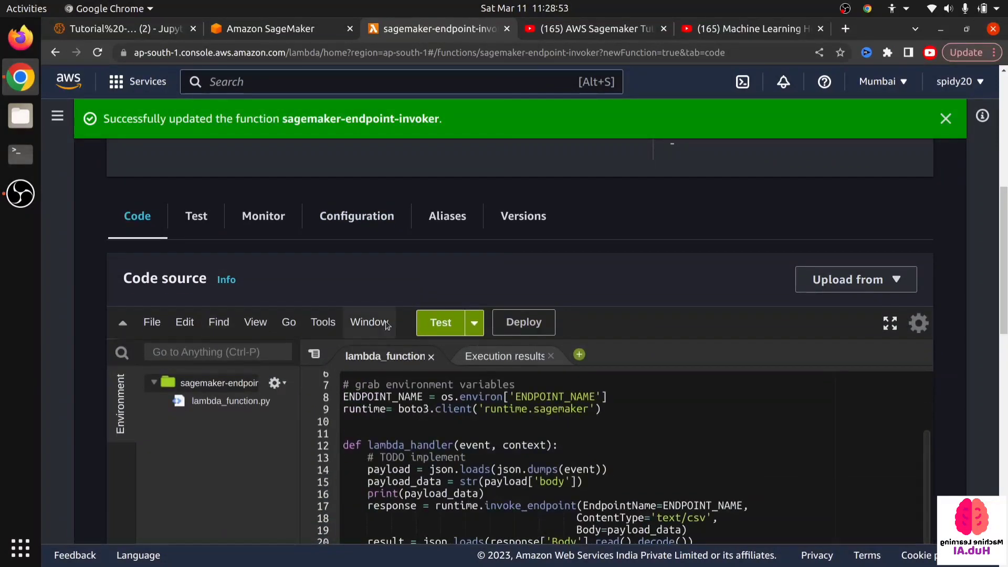
scroll(393, 334, down, 3)
click(506, 396)
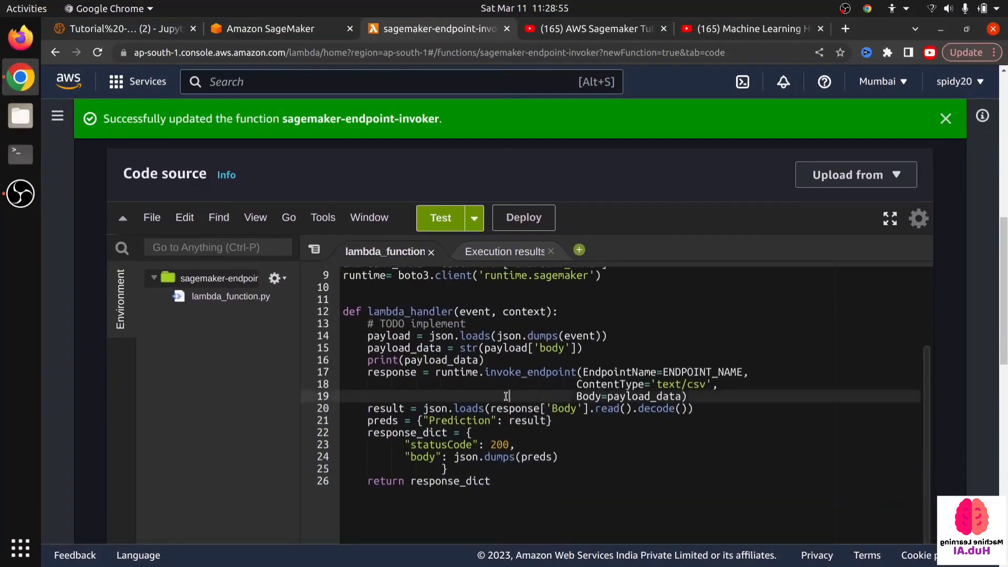
scroll(505, 396, up, 3)
scroll(254, 253, down, 5)
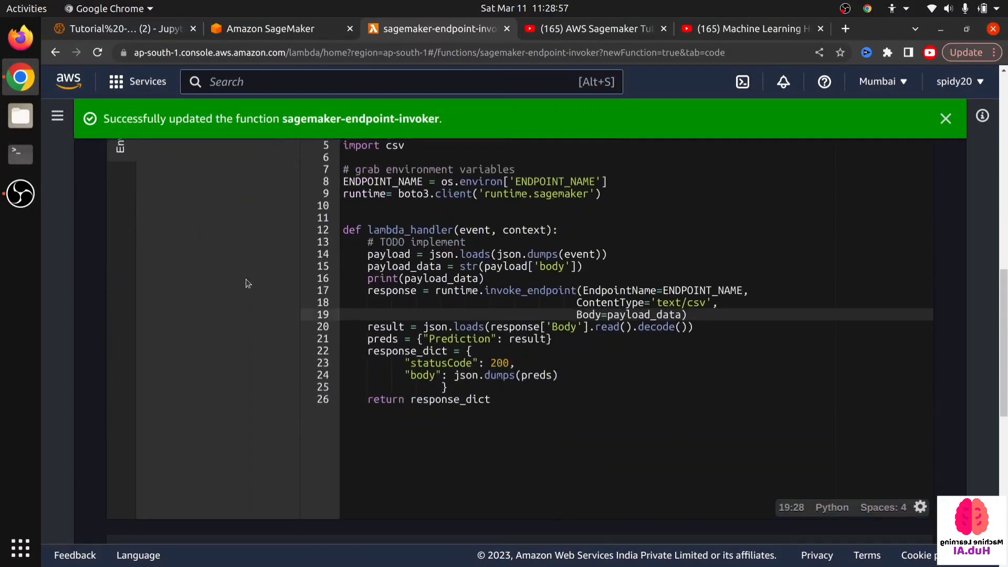
- Copy the JSON policy allowing sagemaker:InvokeEndpoint from the "Attach this policy to Lambda Execution Role" section of the Tutorial - 2 notebook
click(168, 32)
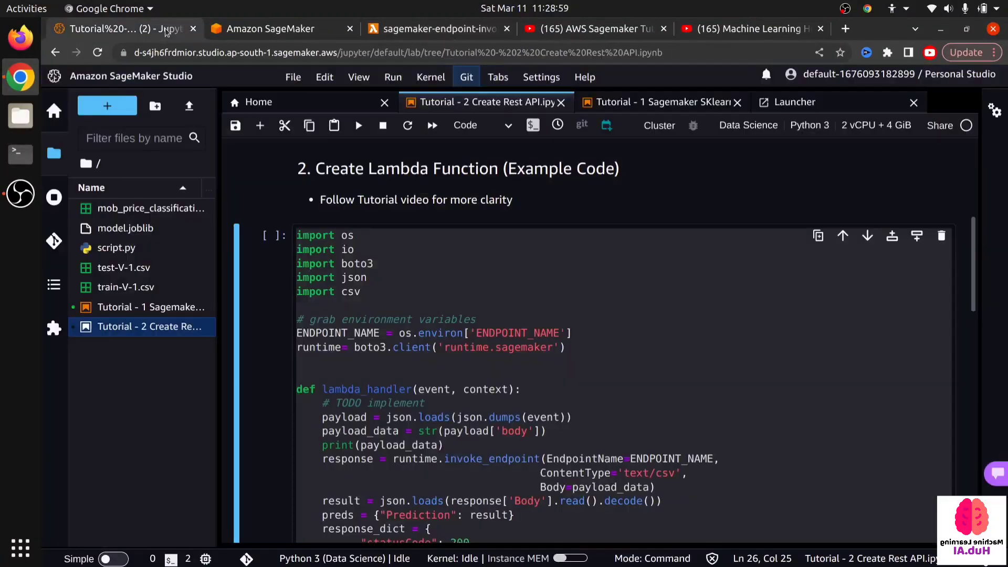
scroll(336, 335, down, 5)
scroll(335, 335, down, 3)
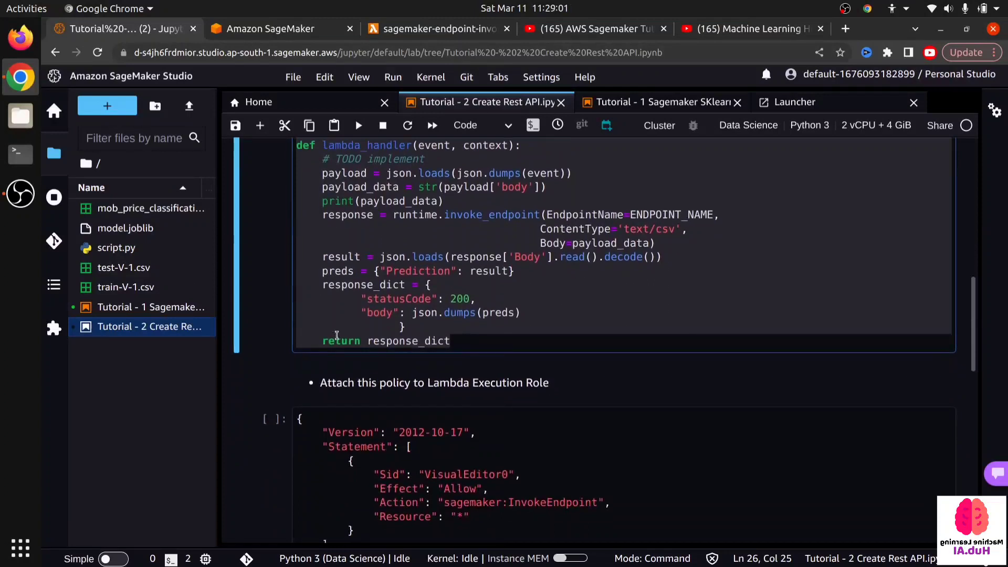
click(399, 390)
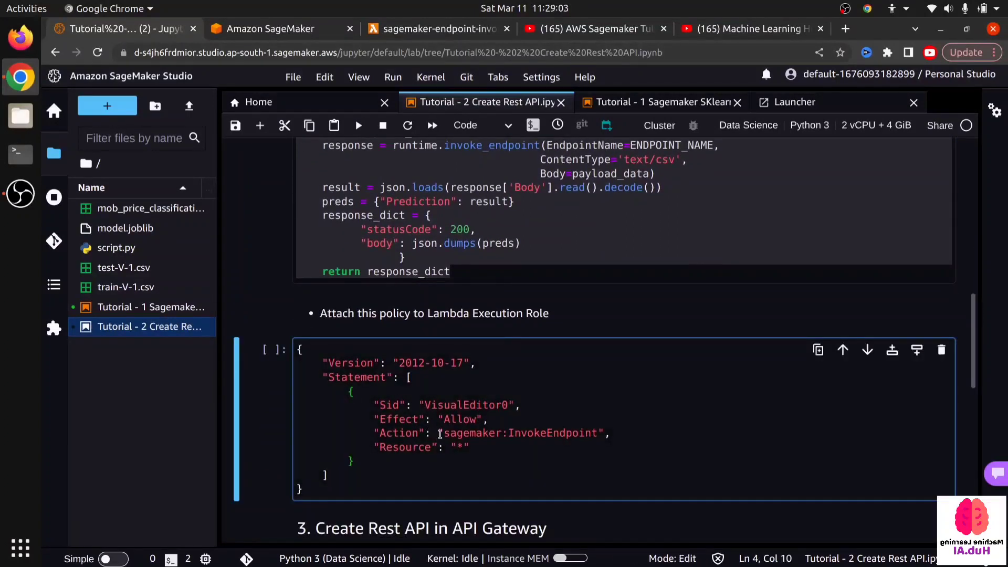
drag(442, 434, 540, 435)
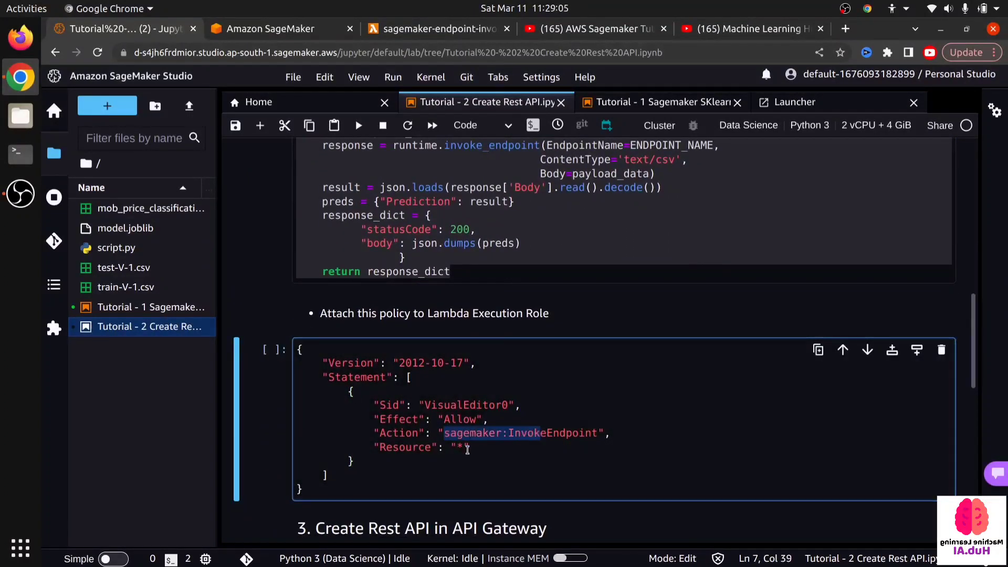
click(354, 461)
click(424, 450)
key(ctrl+a)
key(ctrl+c)
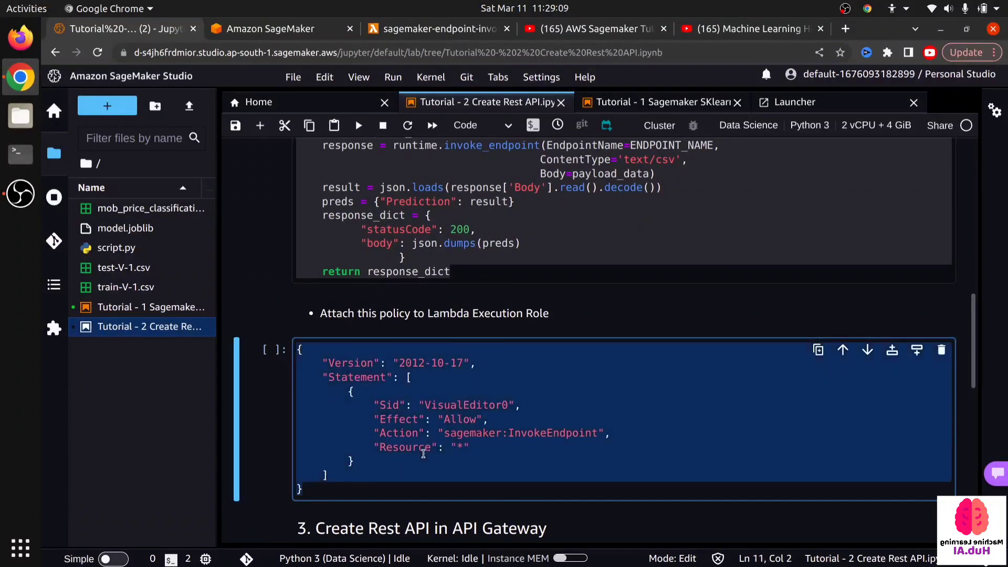
key(Escape)
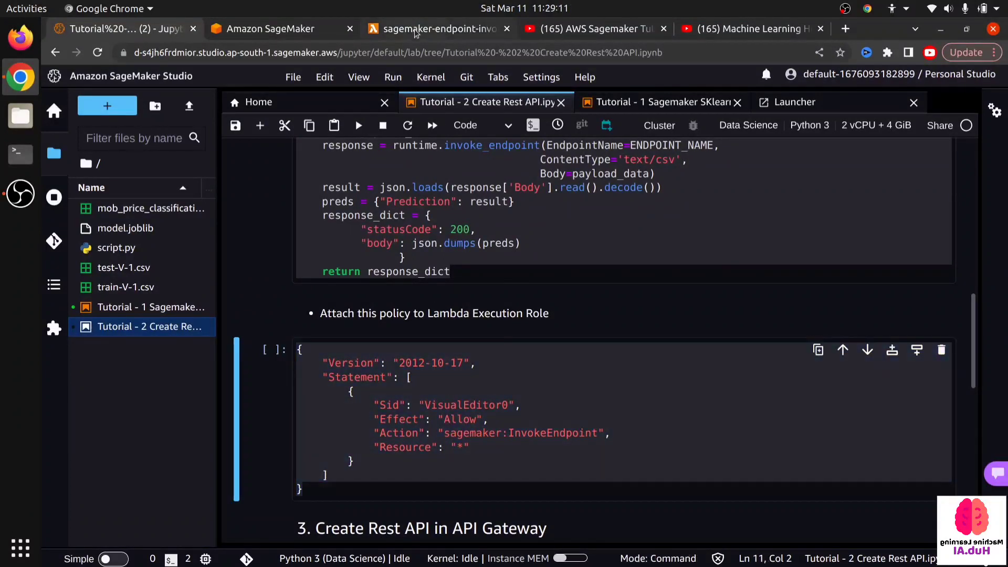
- Go to the sagemaker-endpoint-invoker function's permissions configuration and open its execution role in IAM
click(415, 32)
scroll(169, 343, up, 5)
scroll(169, 344, up, 2)
click(359, 180)
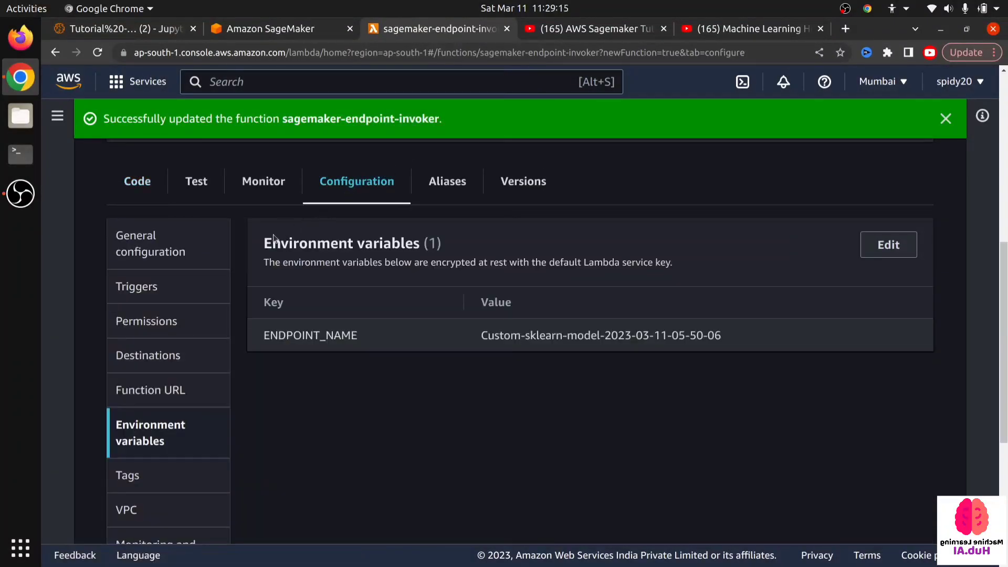
scroll(133, 383, down, 4)
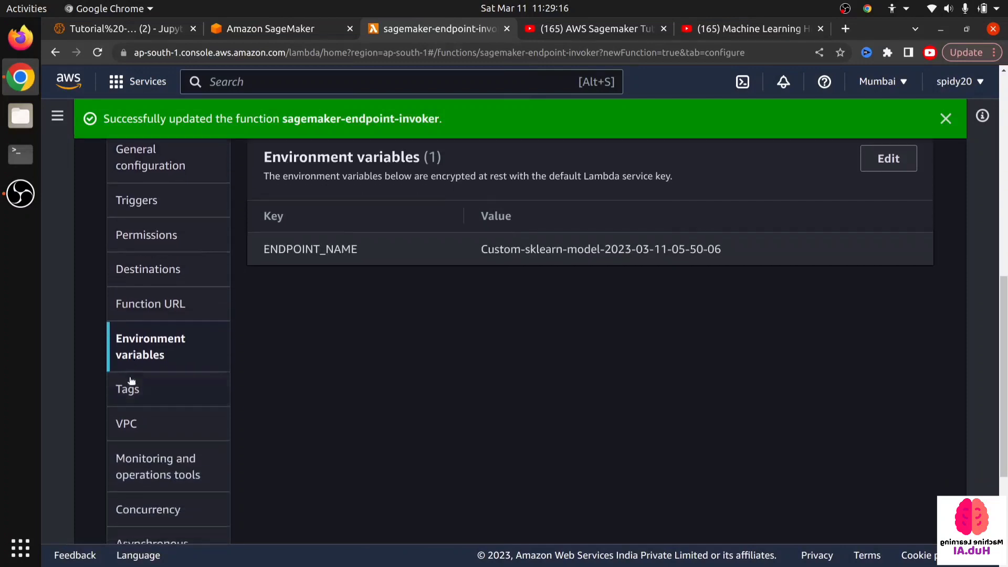
scroll(135, 387, down, 2)
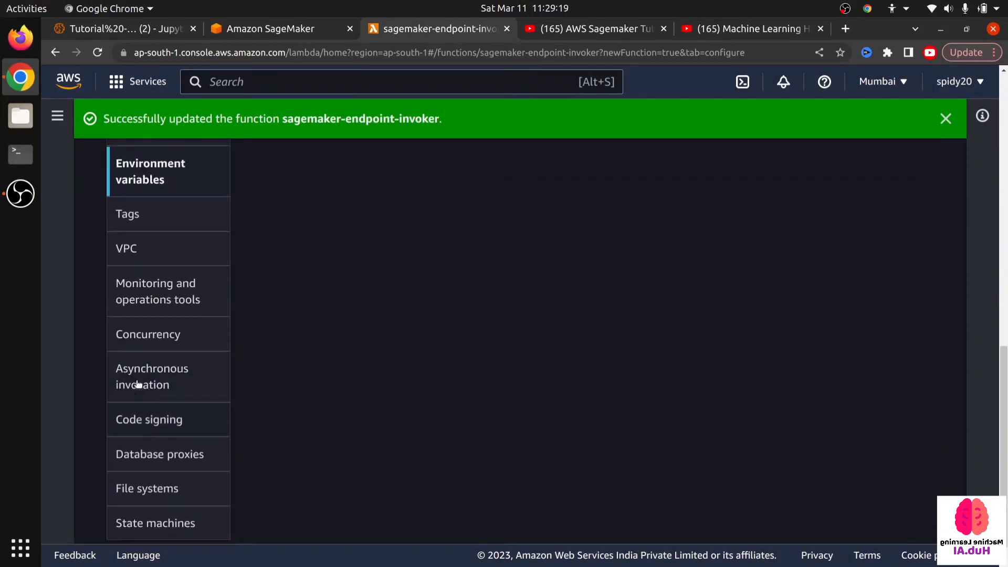
scroll(131, 383, up, 5)
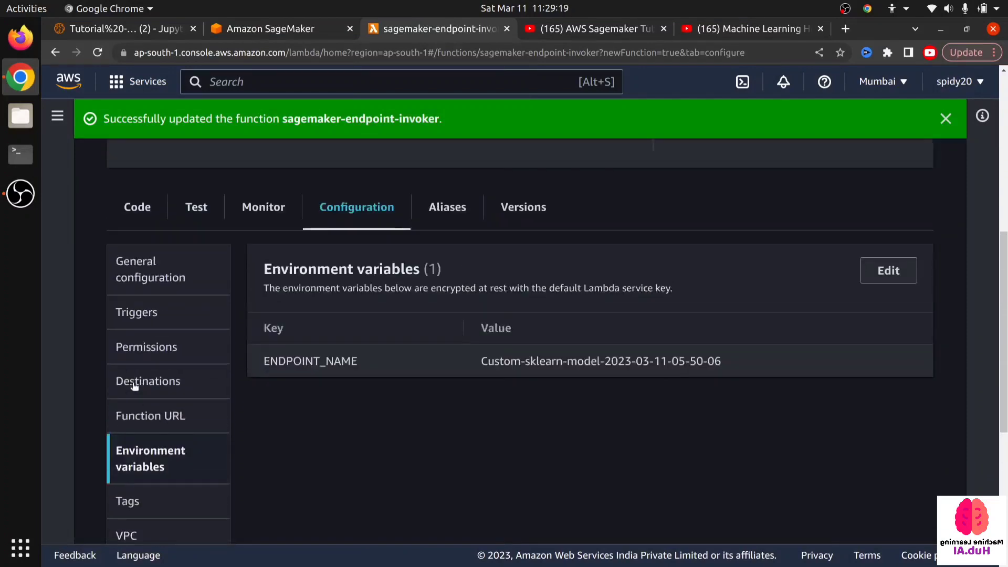
click(172, 278)
click(154, 315)
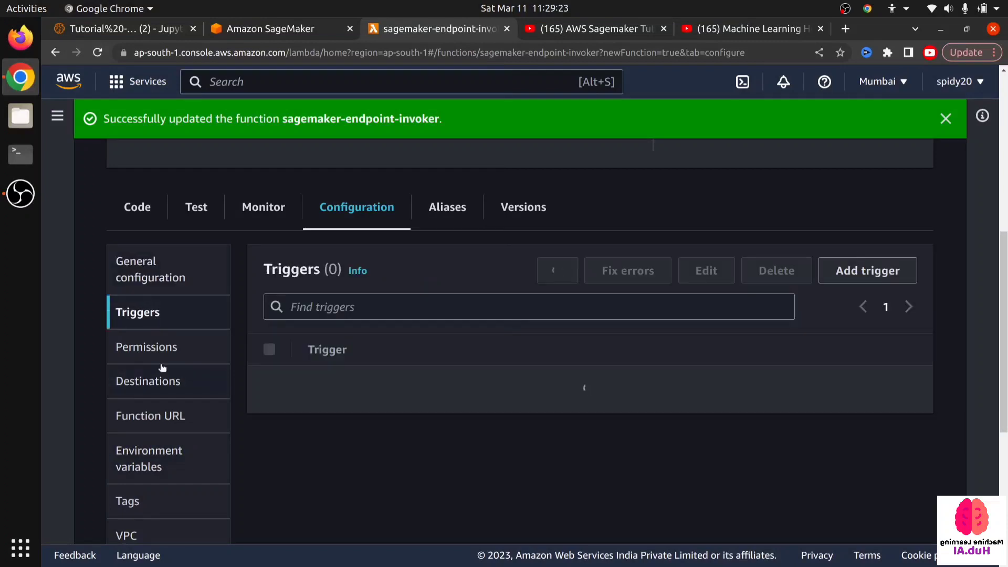
click(162, 369)
click(154, 351)
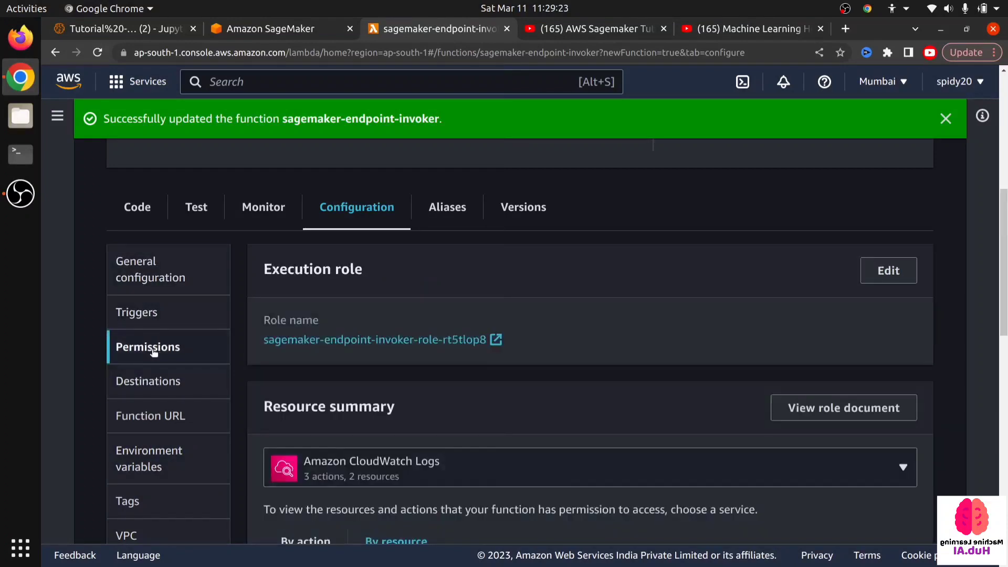
click(346, 340)
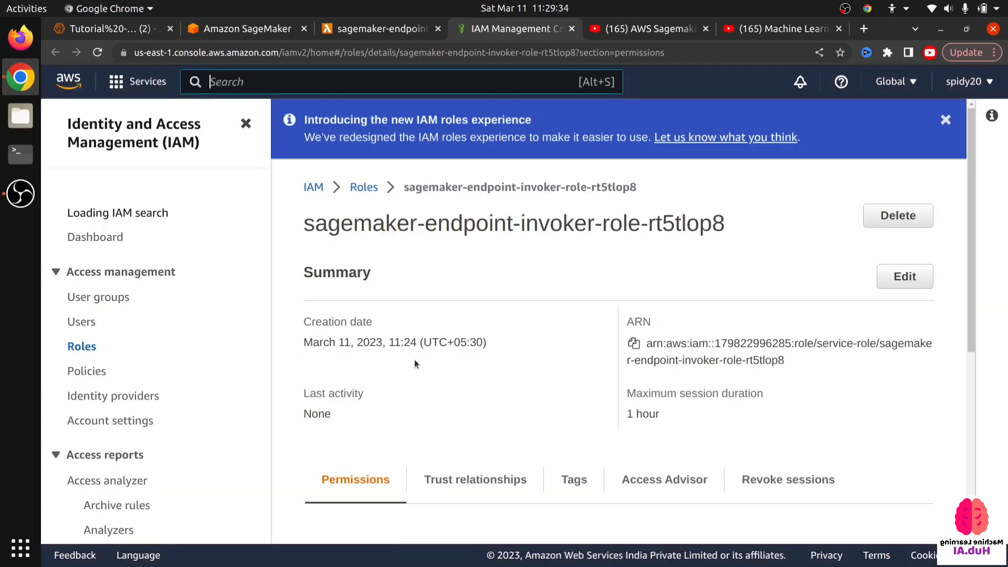
- Start creating an inline policy for the function's execution role
scroll(410, 361, down, 7)
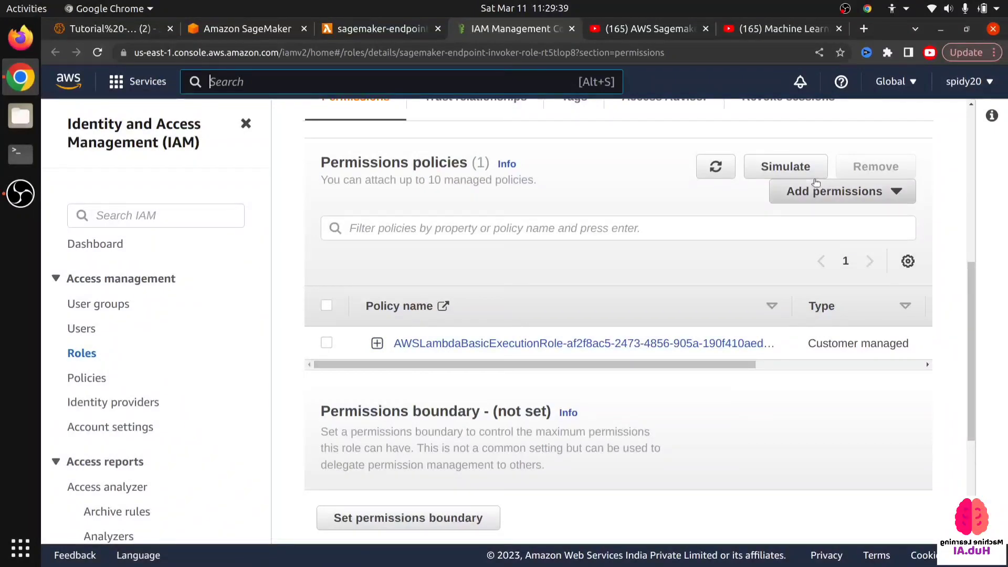
click(826, 204)
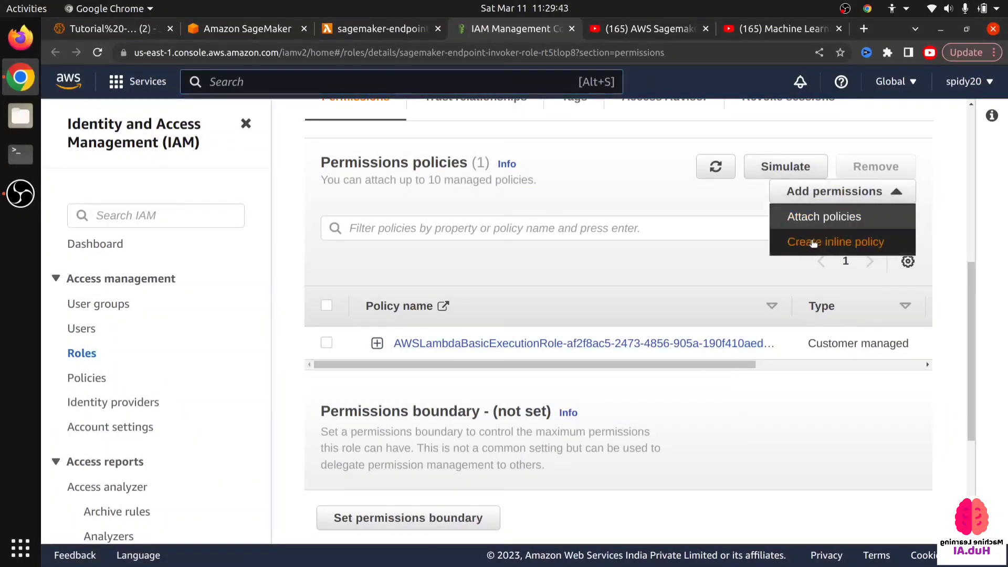
click(813, 243)
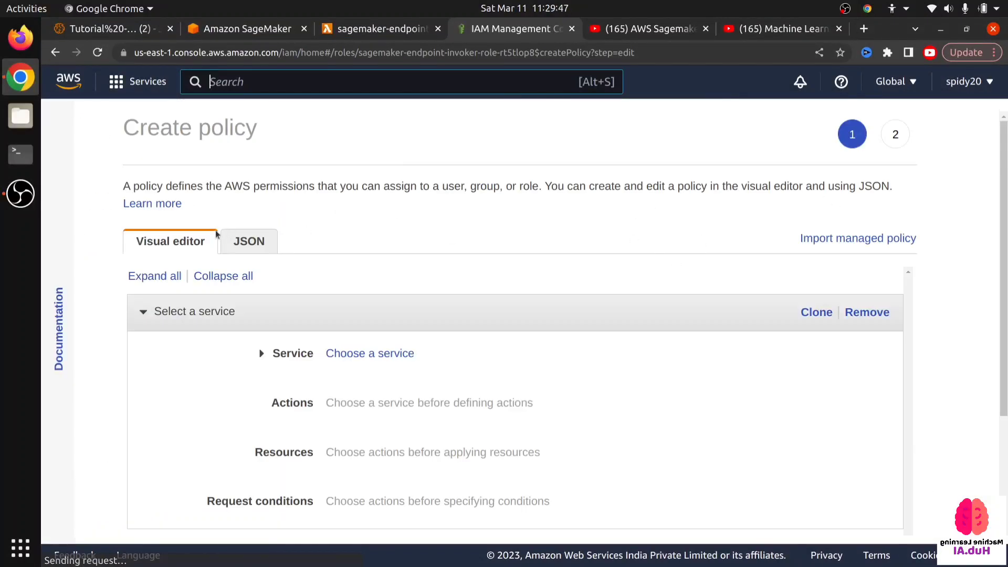
- Replace the inline policy's default JSON with the copied statement allowing sagemaker:InvokeEndpoint on resource "*", and check its Action and Resource entries
click(237, 244)
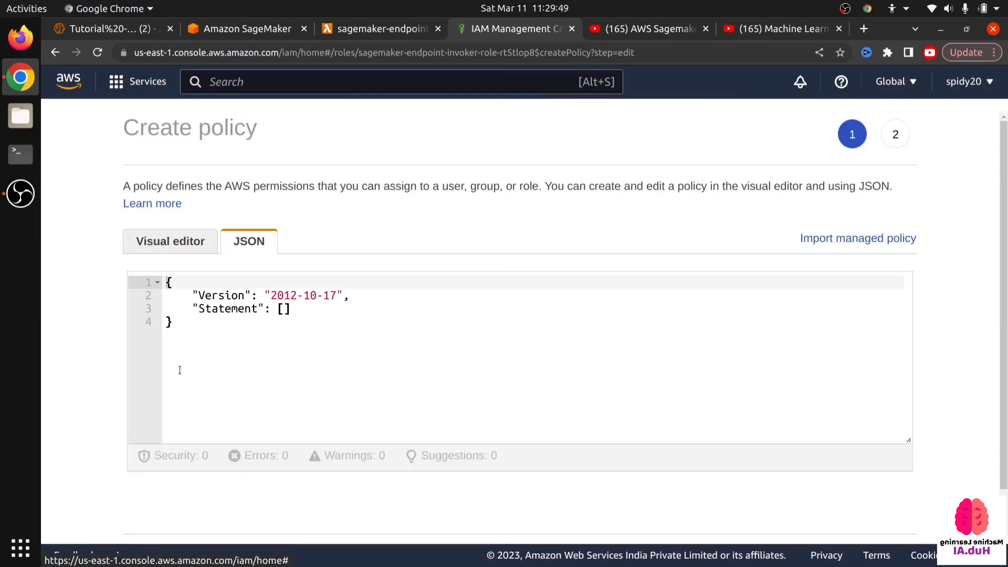
click(183, 344)
key(ctrl+a)
key(ctrl+v)
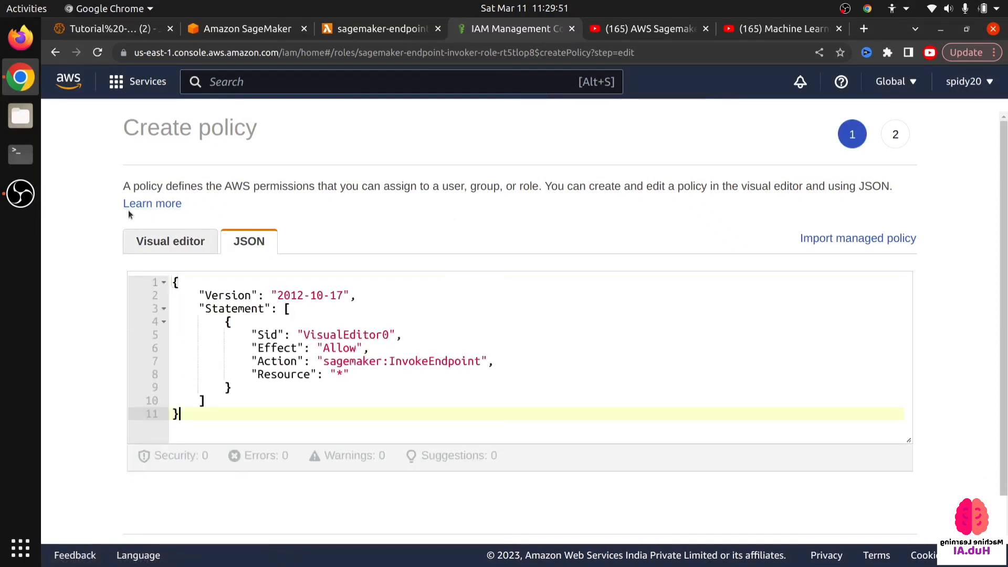
click(307, 388)
drag(257, 361, 502, 369)
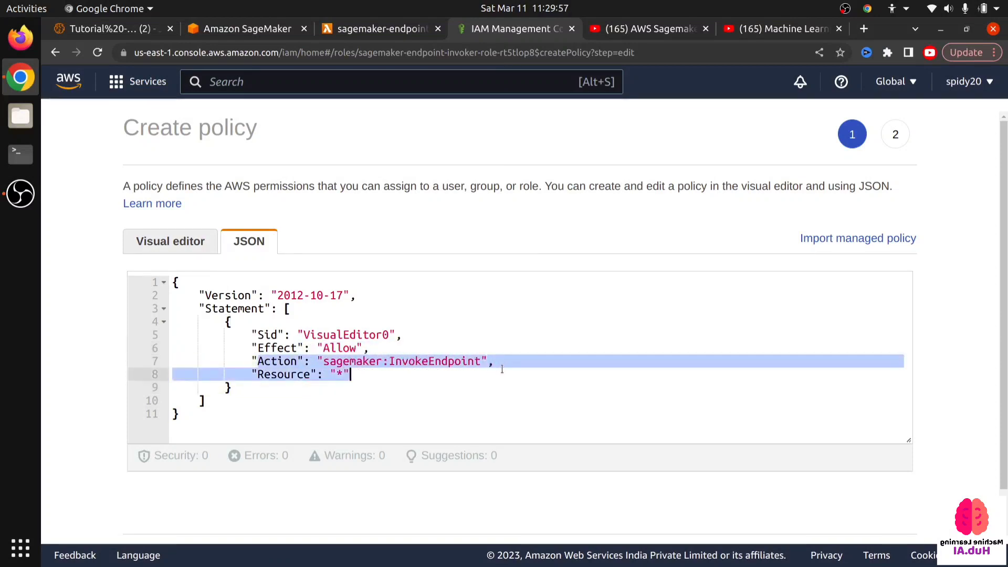
click(391, 396)
drag(331, 376, 344, 376)
click(353, 386)
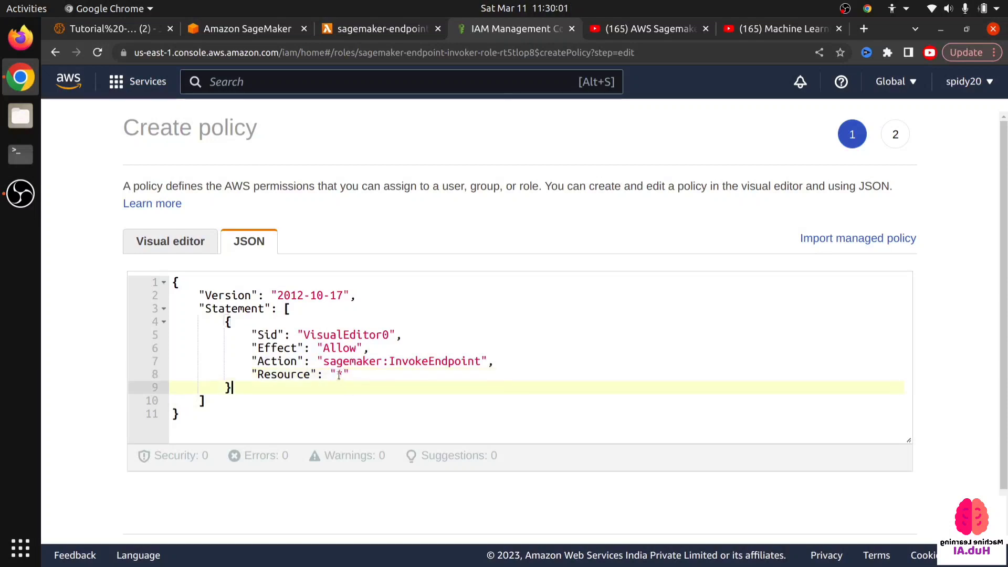
click(343, 374)
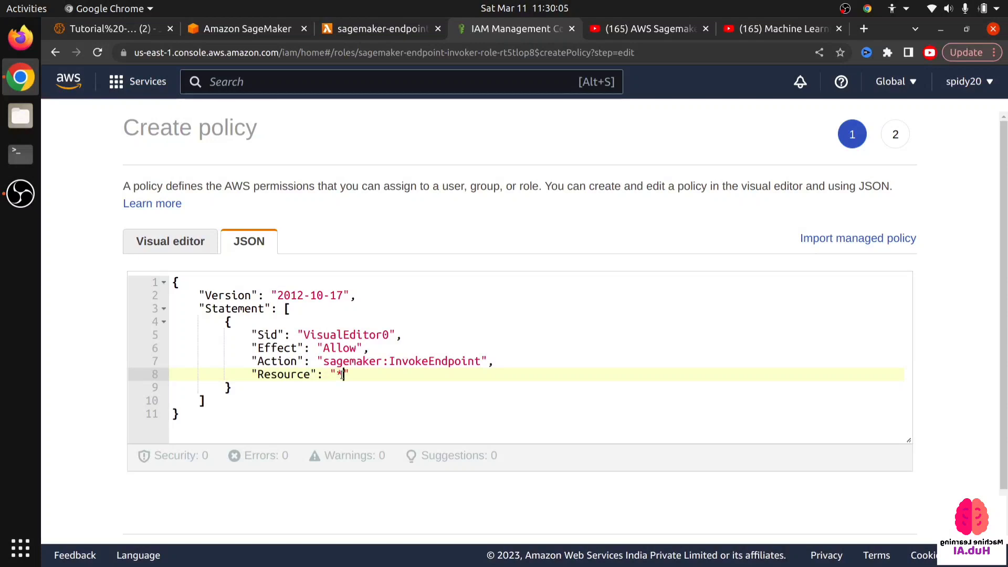
- Proceed to the policy review, name the inline policy endpoint_invoker and create it on the execution role
scroll(340, 391, down, 1)
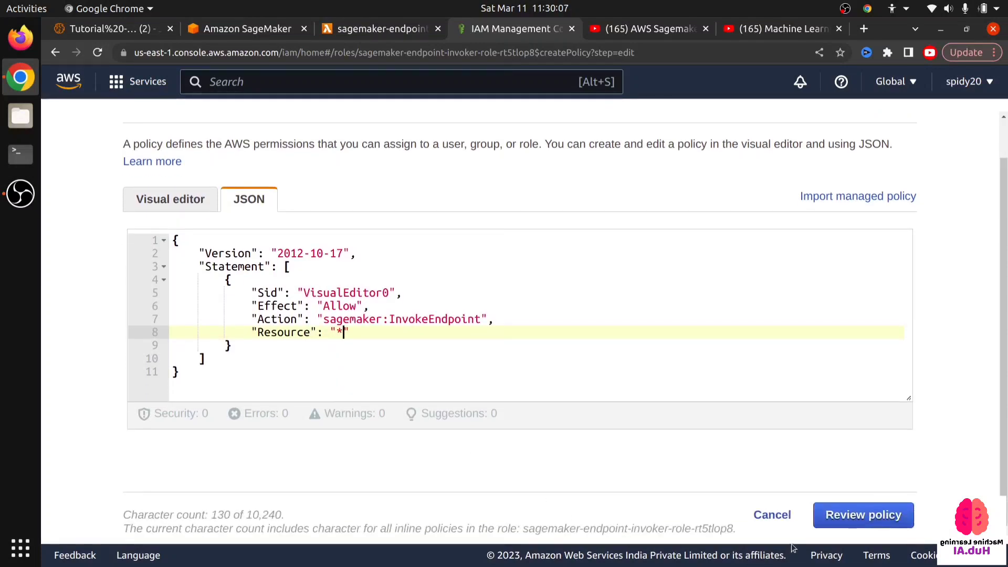
click(849, 515)
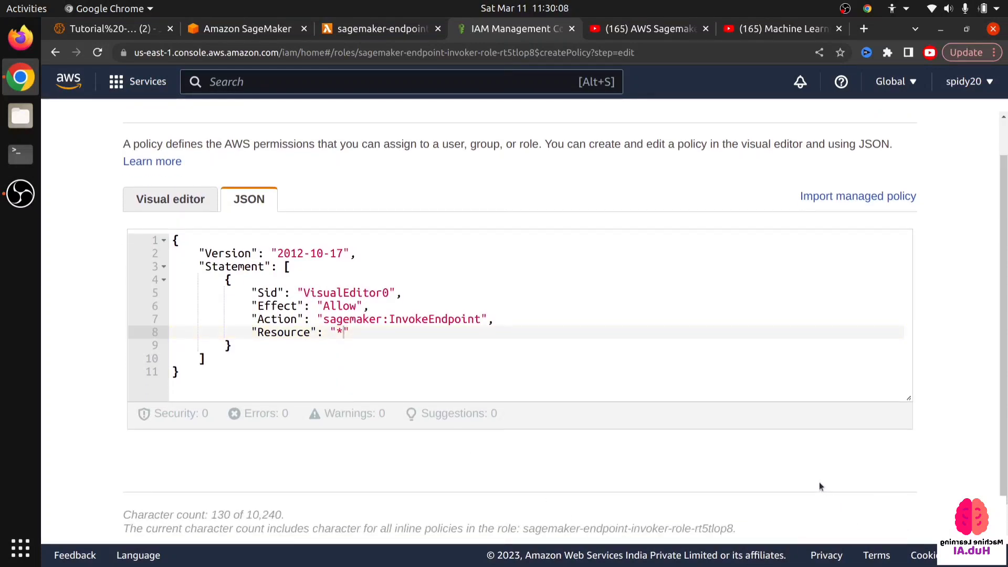
scroll(100, 398, down, 1)
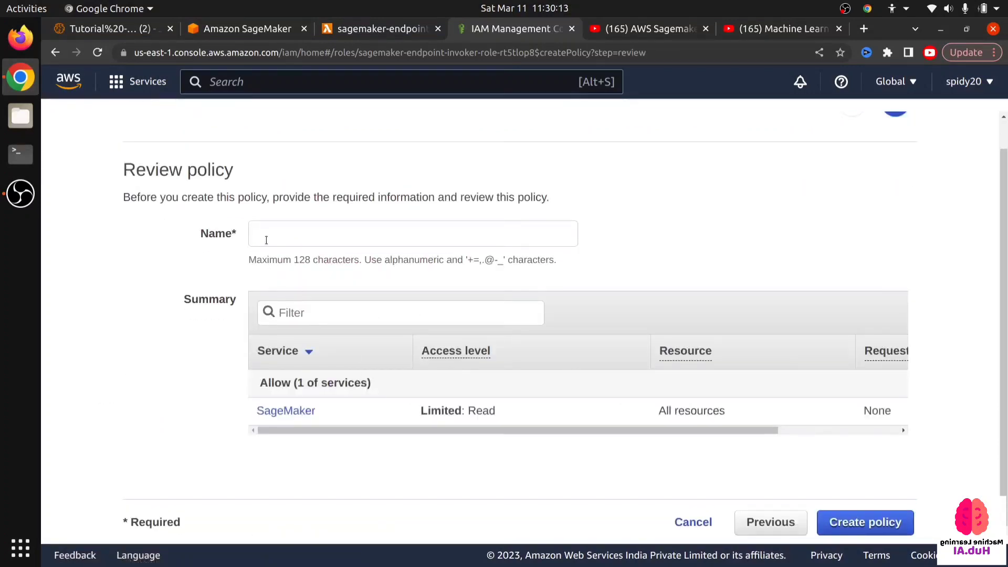
click(273, 235)
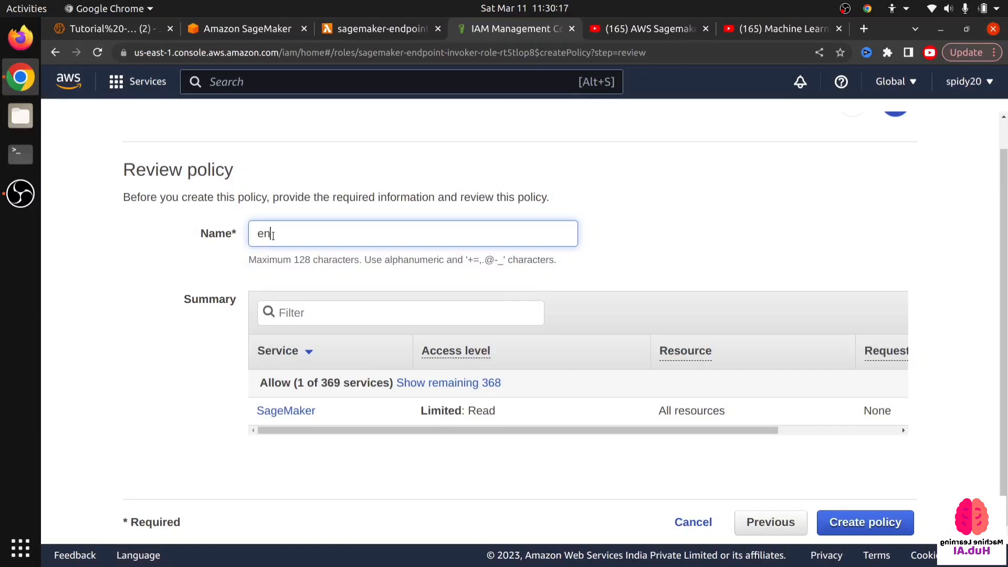
text(endpoint)
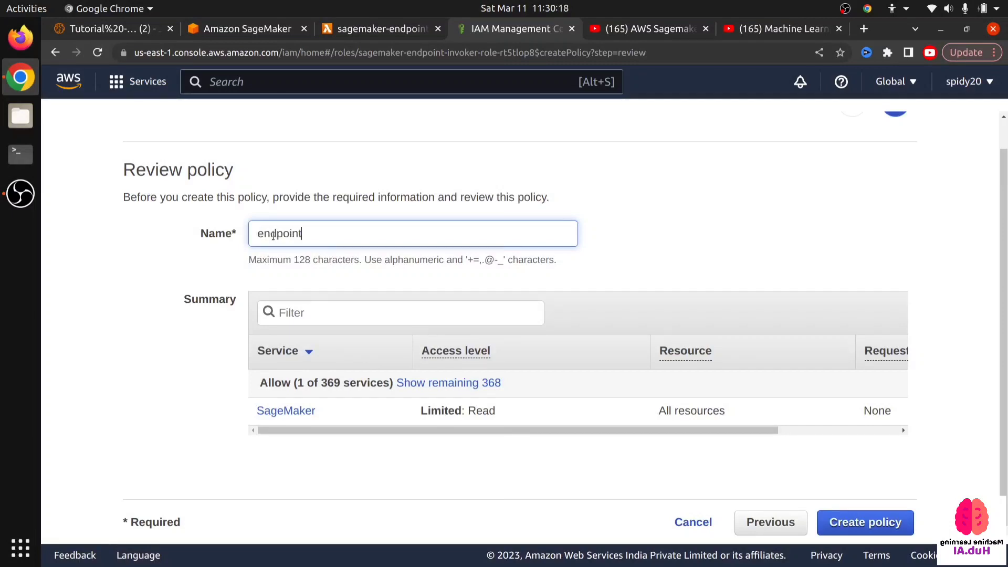
text(_invoker)
click(848, 531)
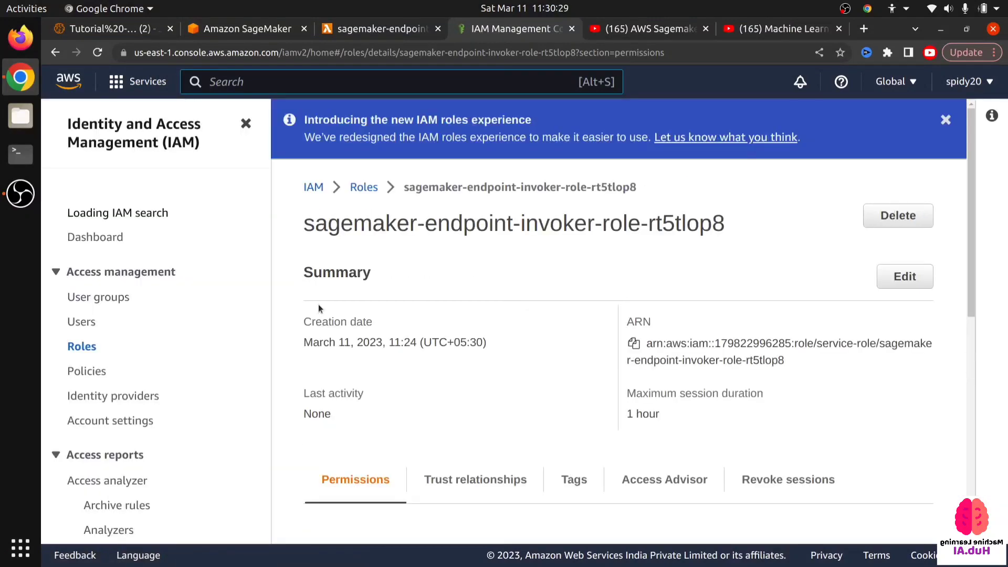
scroll(504, 322, down, 8)
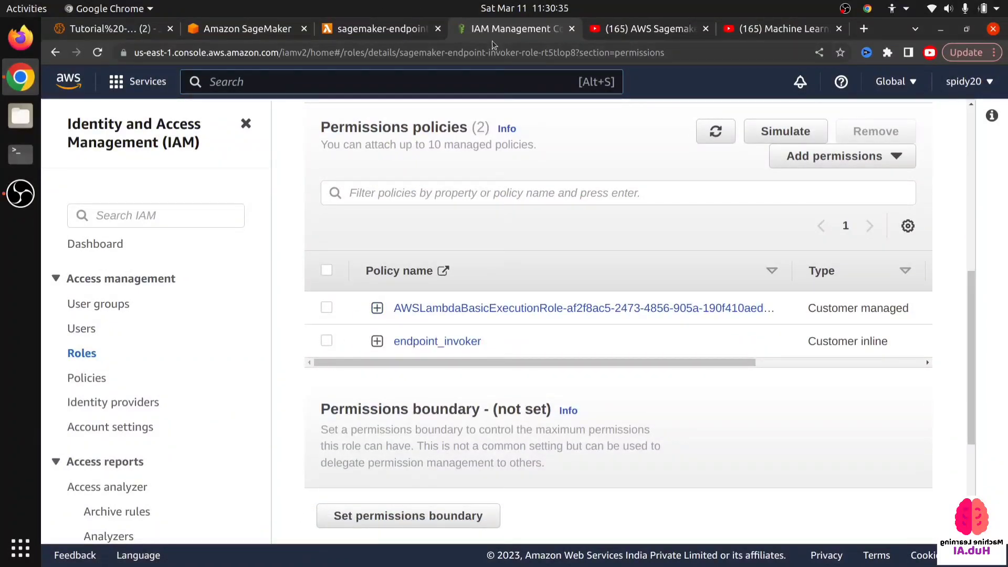
- Find the API Gateway service, open it in a separate browser tab and close the IAM tab
click(304, 86)
text(api g)
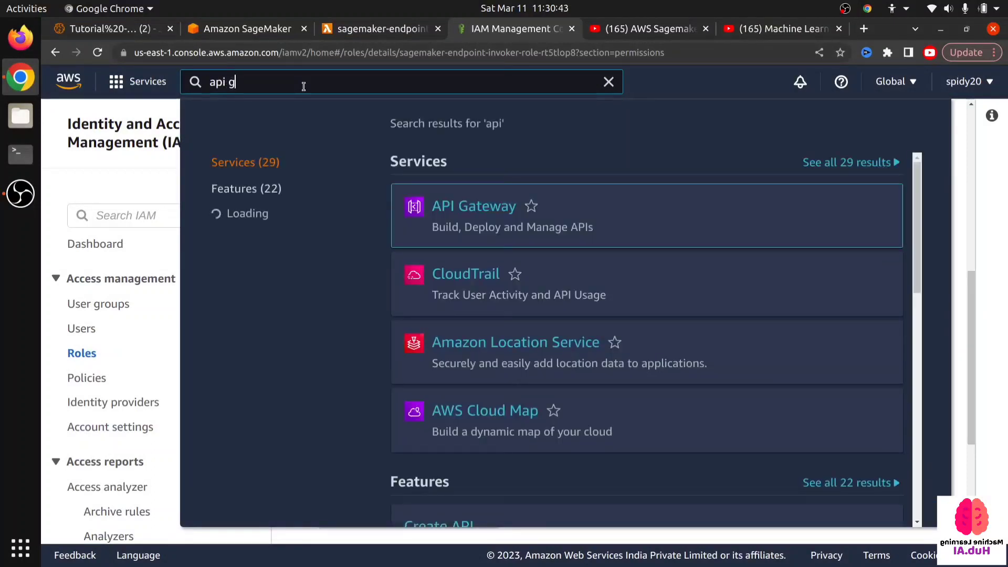
middle_click(452, 206)
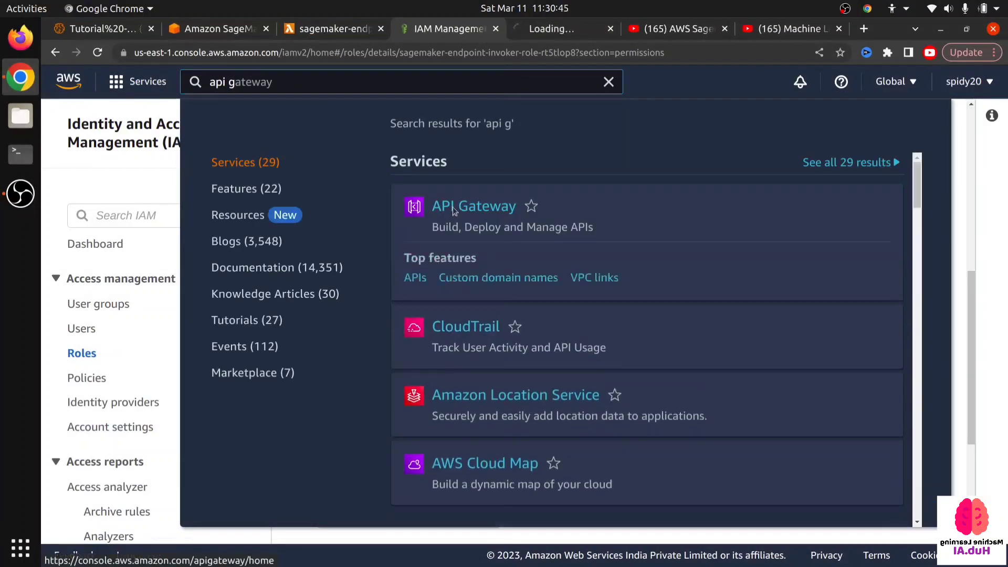
click(564, 28)
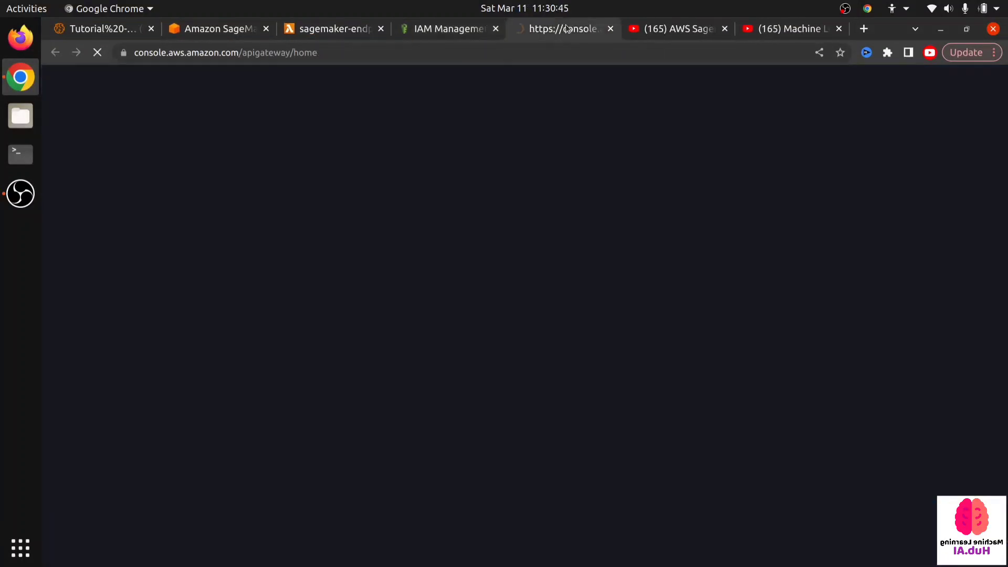
click(495, 28)
- Check the "Create Rest API in API Gateway" item in the workload list of the Tutorial - 2 notebook
click(325, 30)
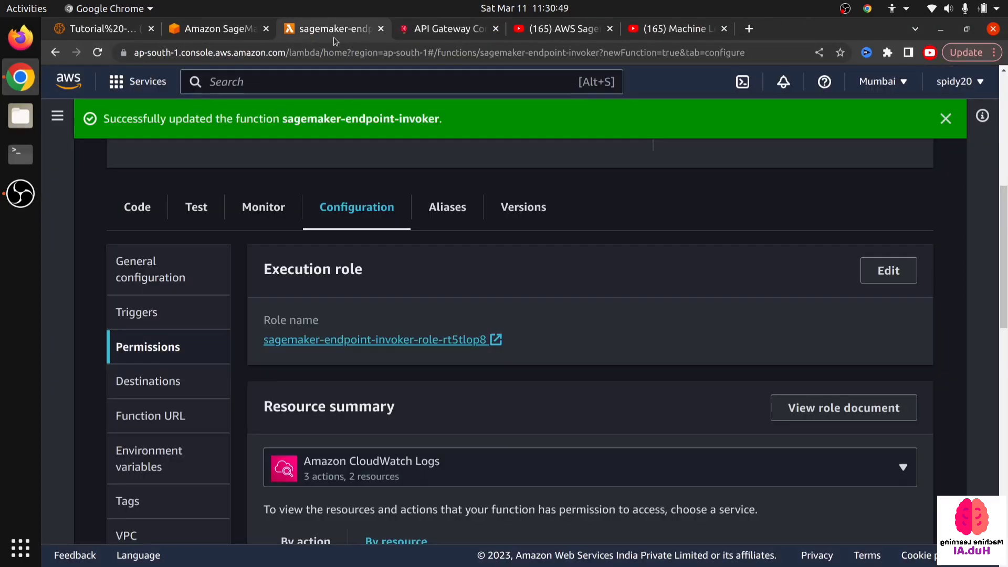
click(127, 32)
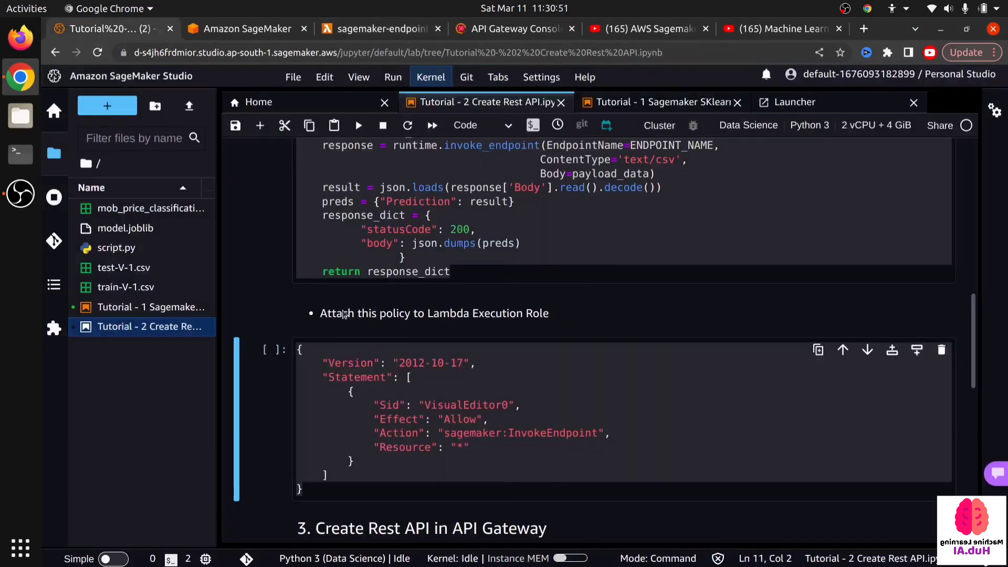
scroll(304, 336, up, 5)
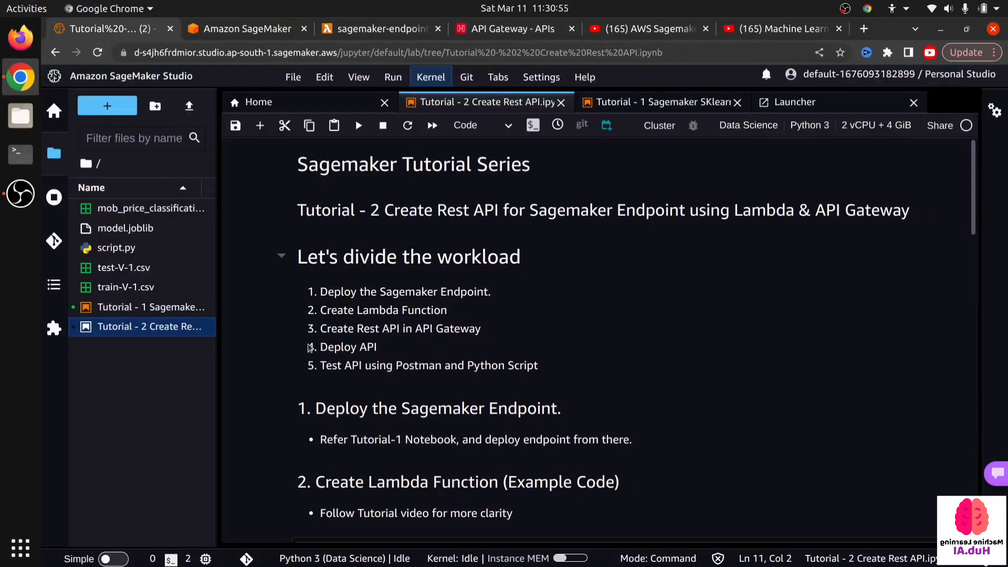
drag(324, 330, 485, 329)
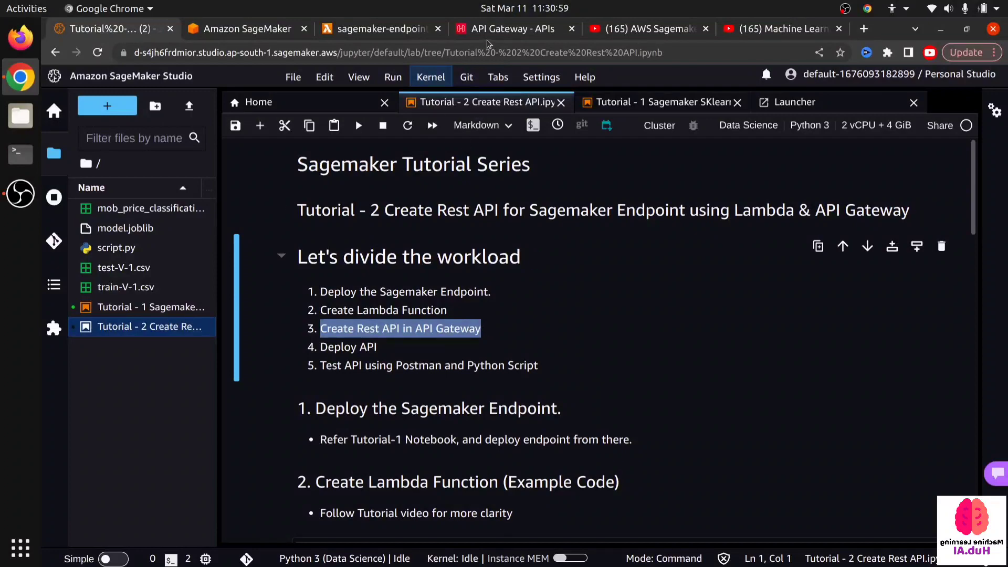
- Start building a public REST API in API Gateway and dismiss the "Create your first API" introduction
click(492, 21)
scroll(276, 328, down, 3)
scroll(279, 326, down, 3)
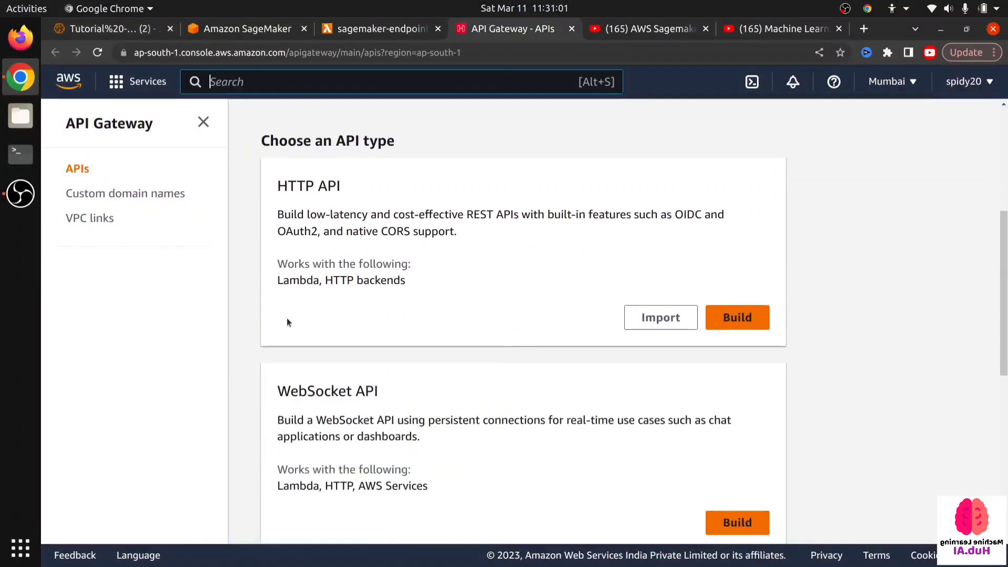
scroll(354, 333, down, 2)
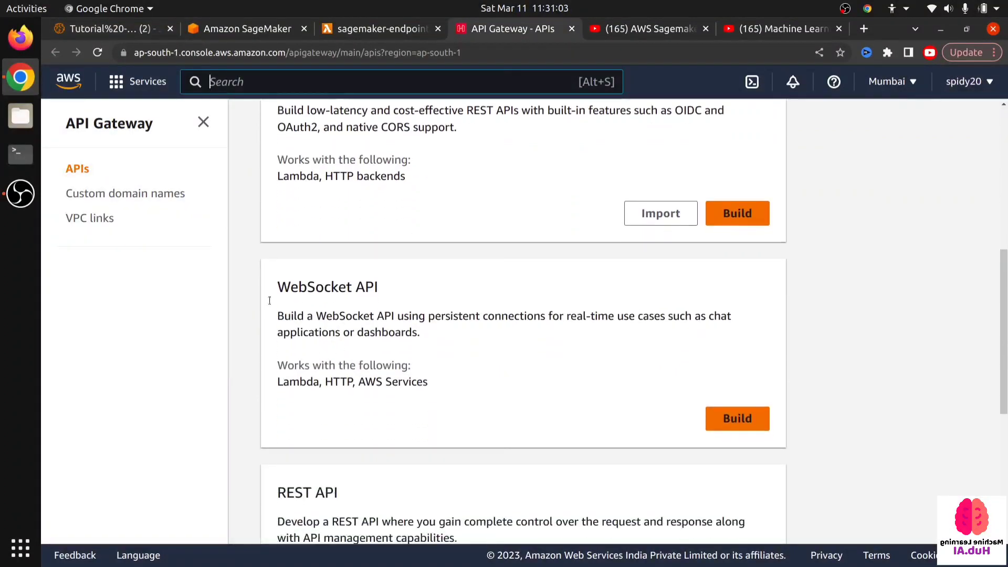
scroll(436, 329, down, 6)
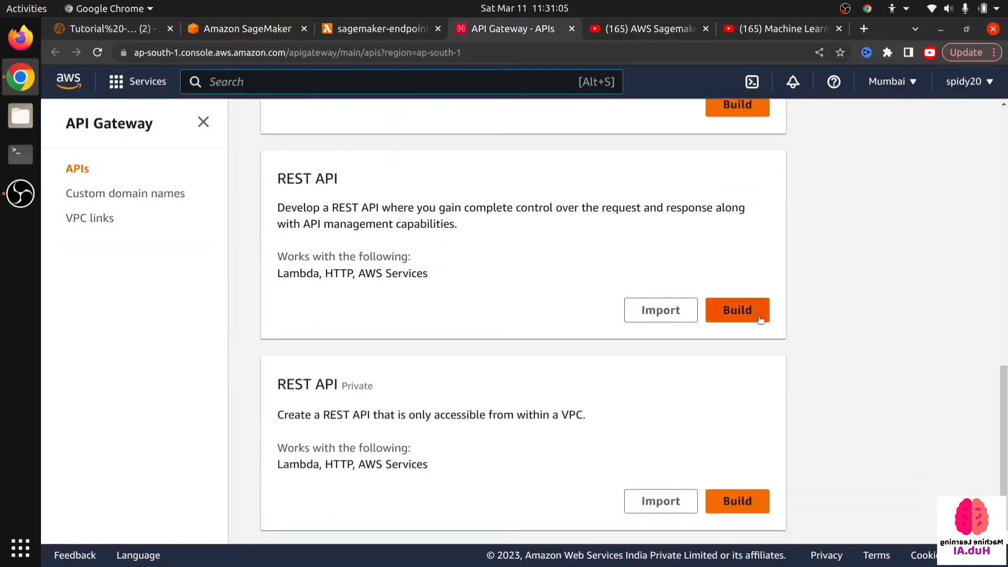
click(756, 314)
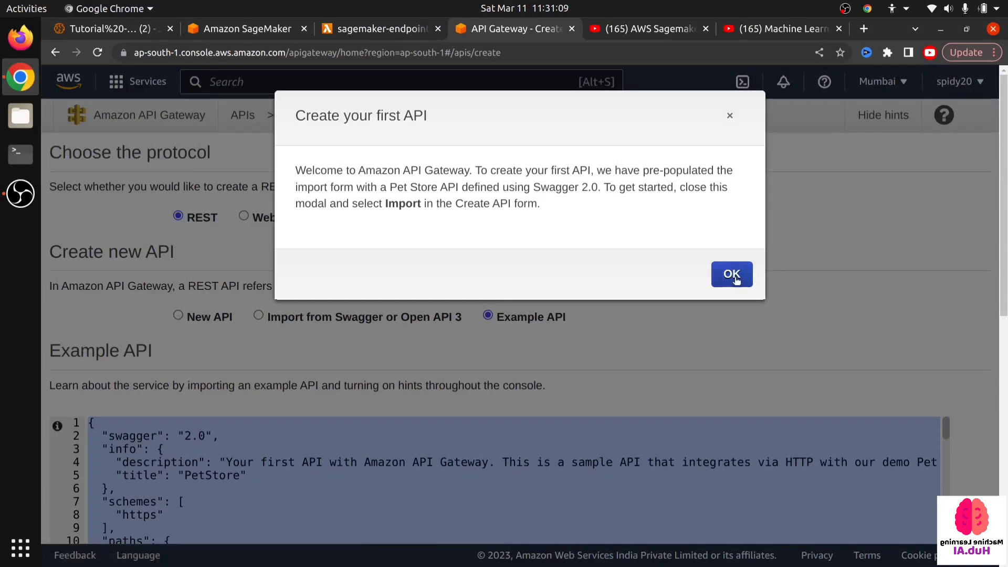
click(732, 277)
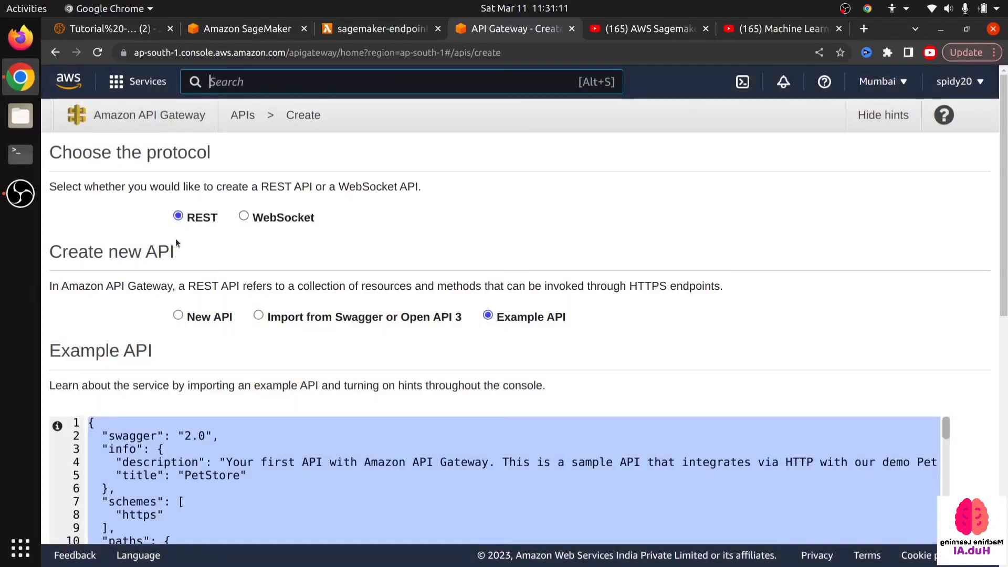
- Create a new REST API named dev-api-endpoint with the Regional endpoint type and no description
click(193, 317)
scroll(189, 321, down, 1)
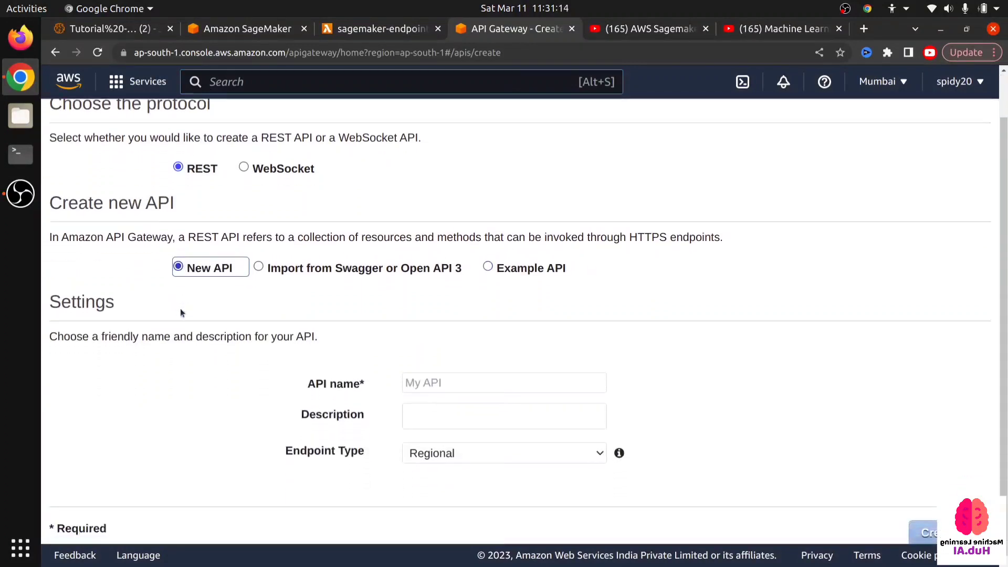
click(480, 379)
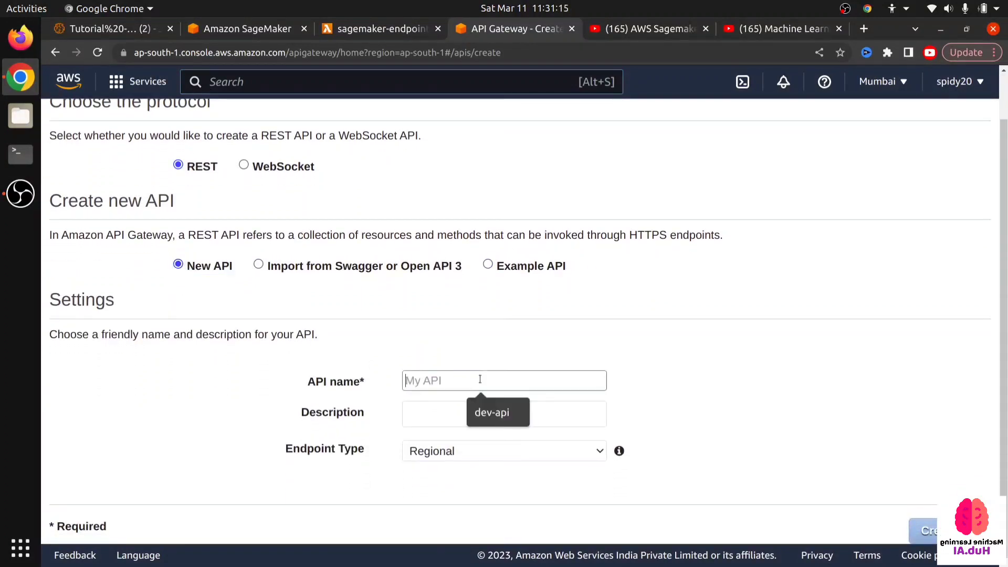
click(484, 405)
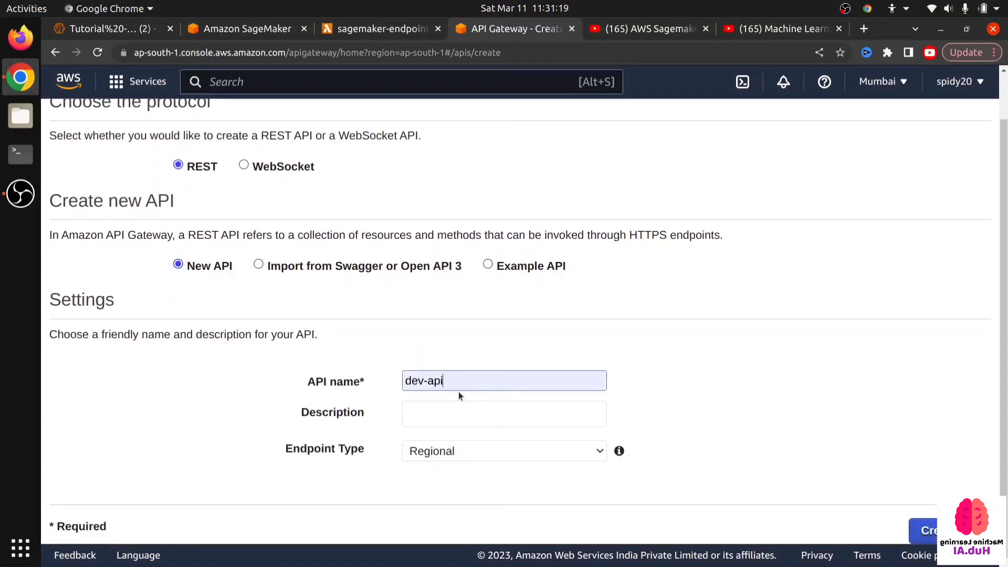
text(-)
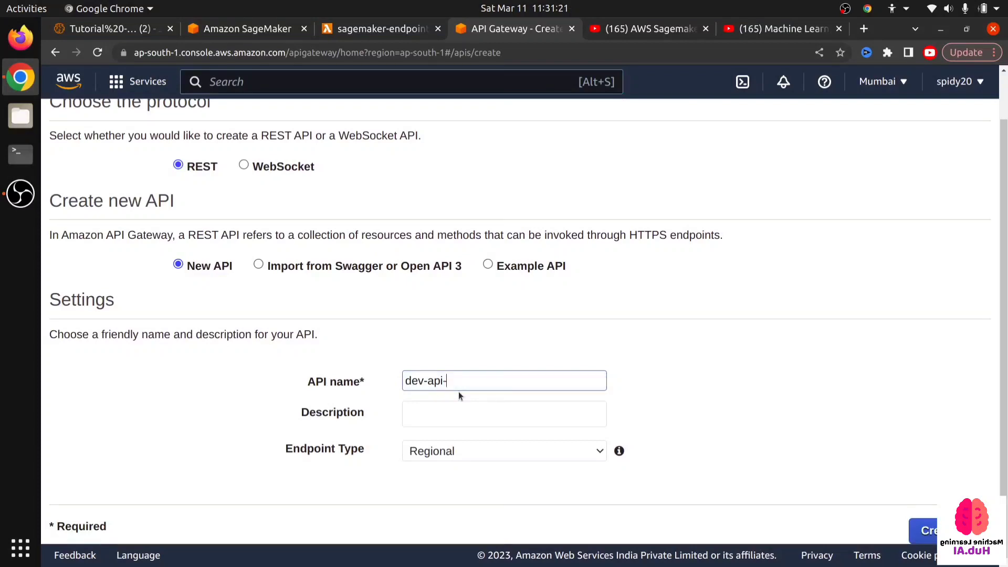
text(endpoint)
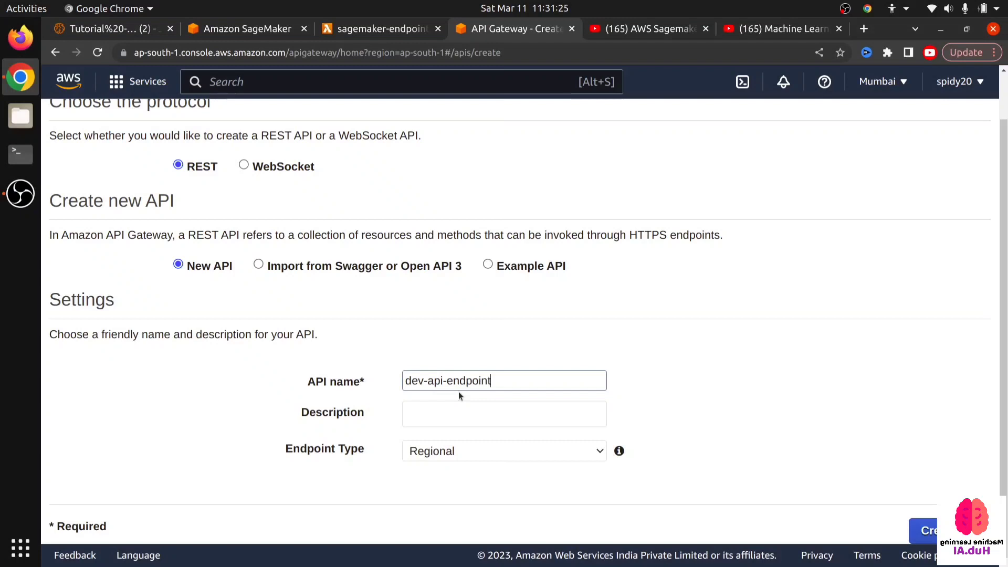
click(453, 454)
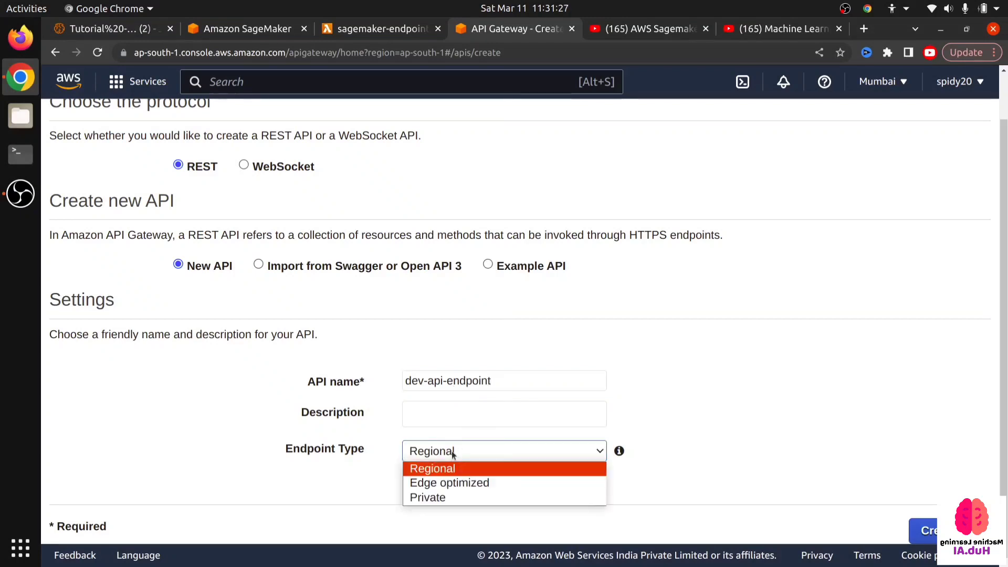
click(316, 489)
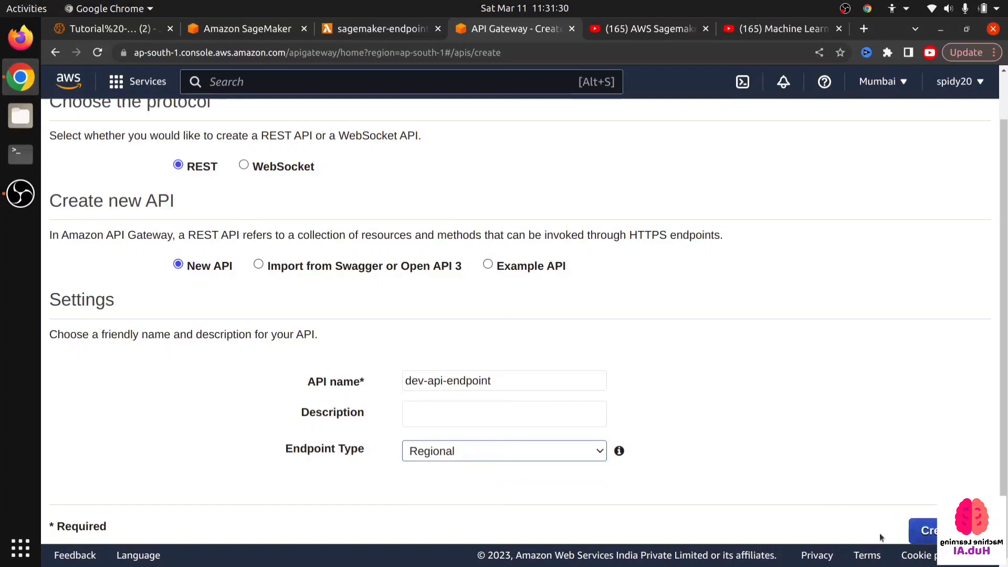
click(586, 451)
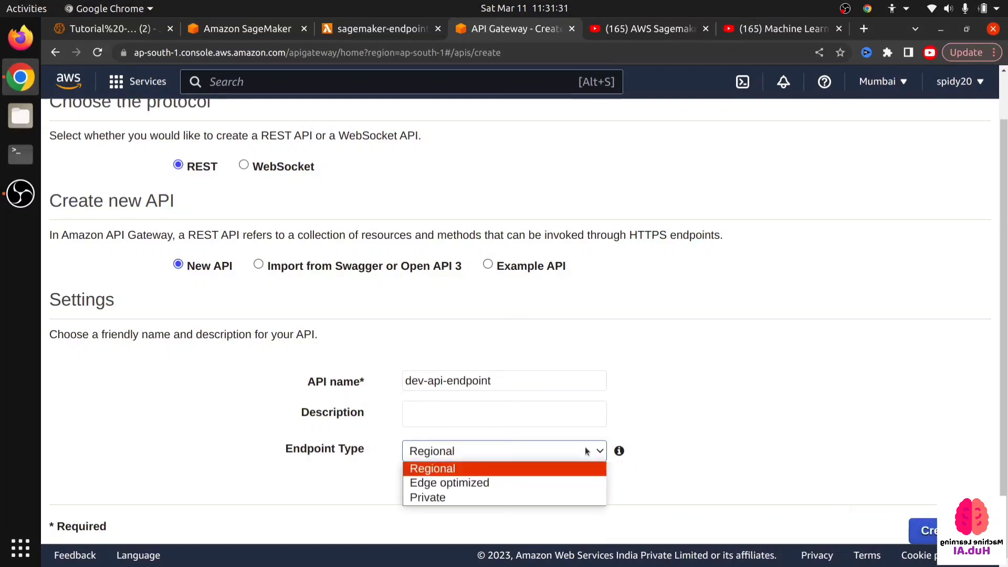
click(779, 411)
click(472, 415)
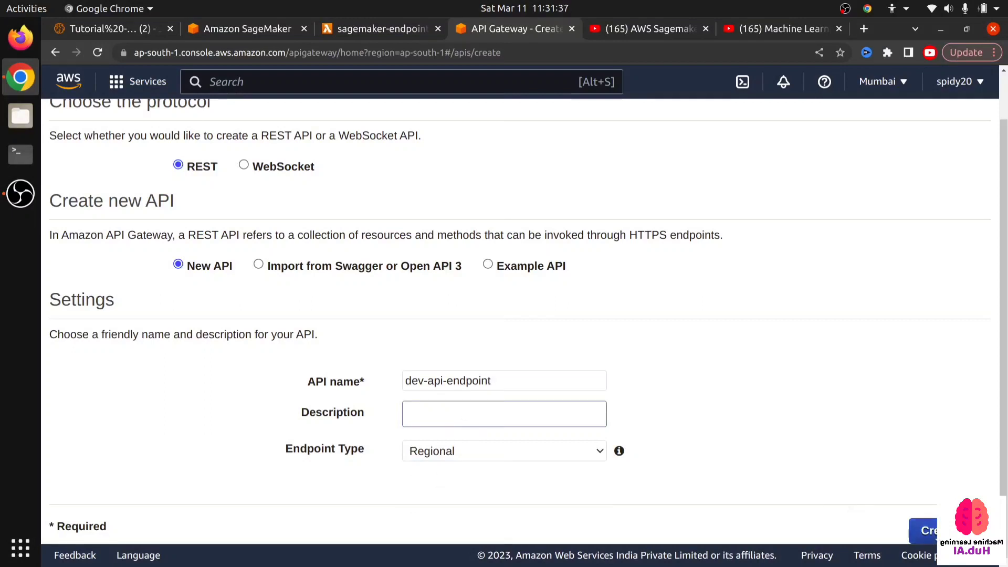
click(921, 530)
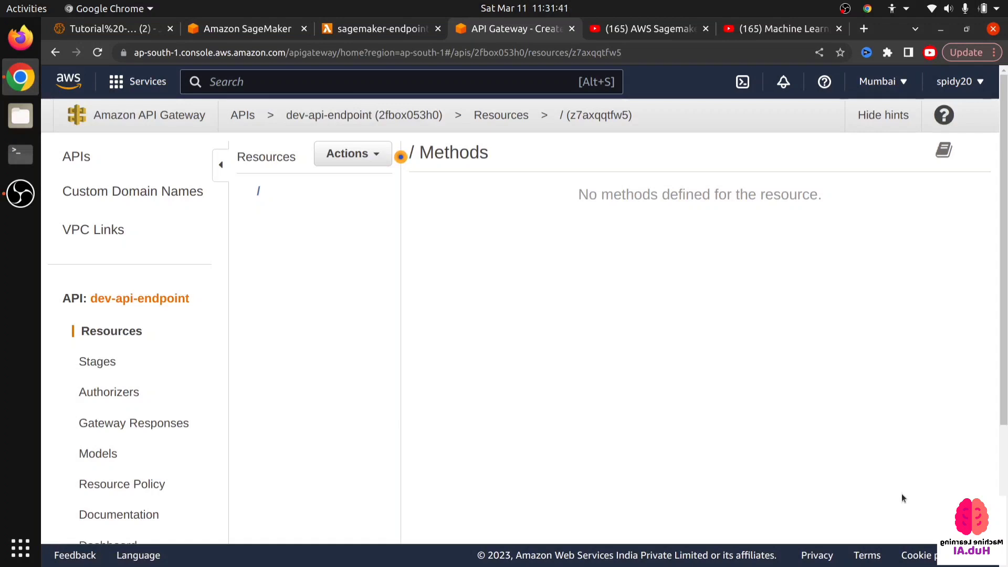
scroll(139, 315, down, 4)
scroll(146, 339, up, 4)
scroll(147, 338, down, 4)
scroll(150, 339, up, 4)
drag(247, 191, 276, 191)
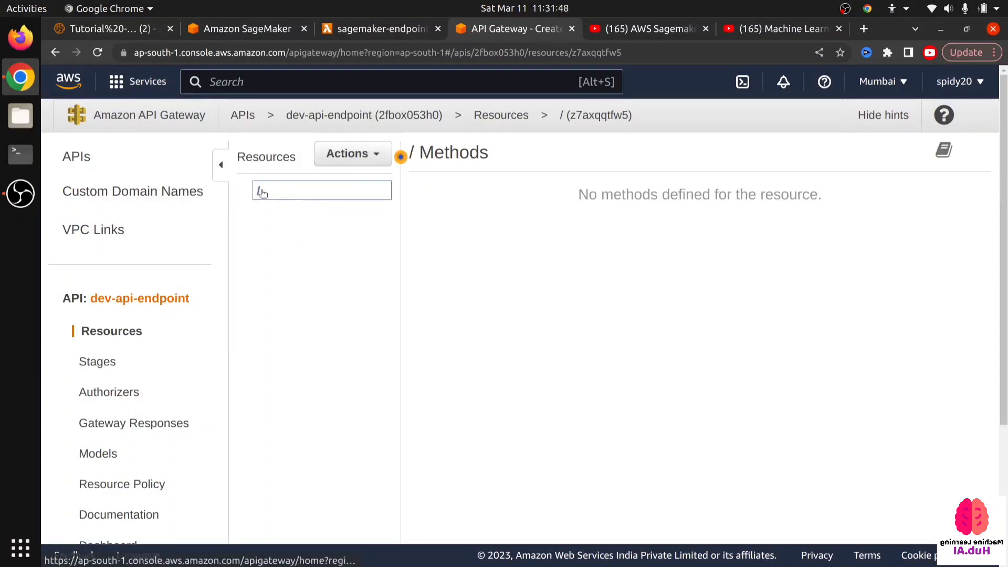
- Draft the sample address example.com/test in a new browser tab, clear it and return to the API Gateway tab
click(356, 154)
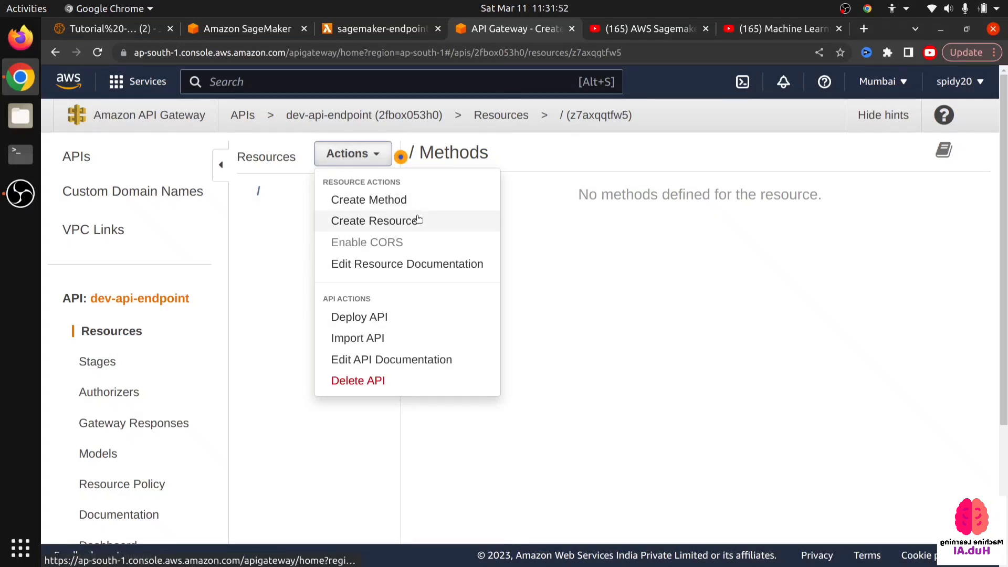
click(864, 28)
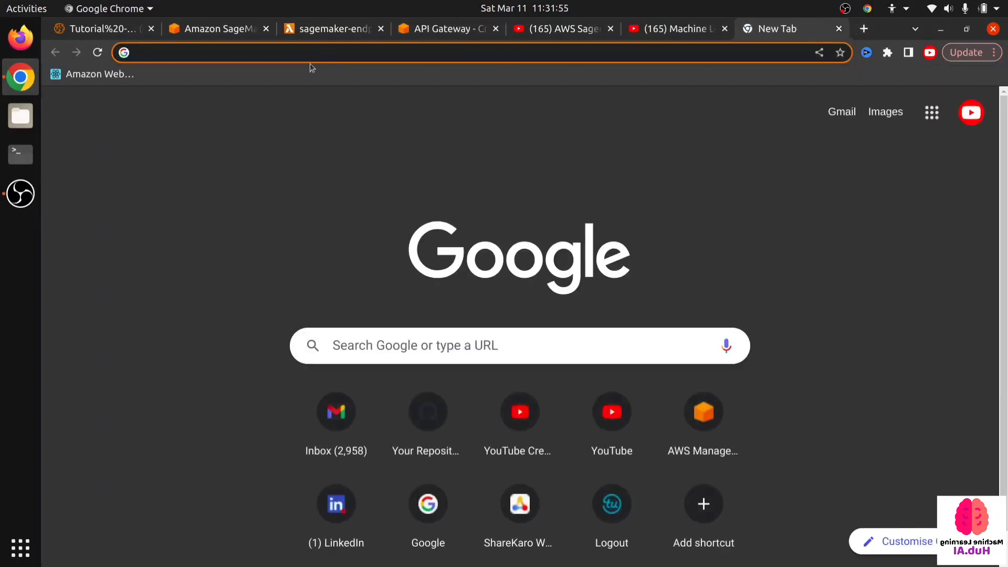
text(exam)
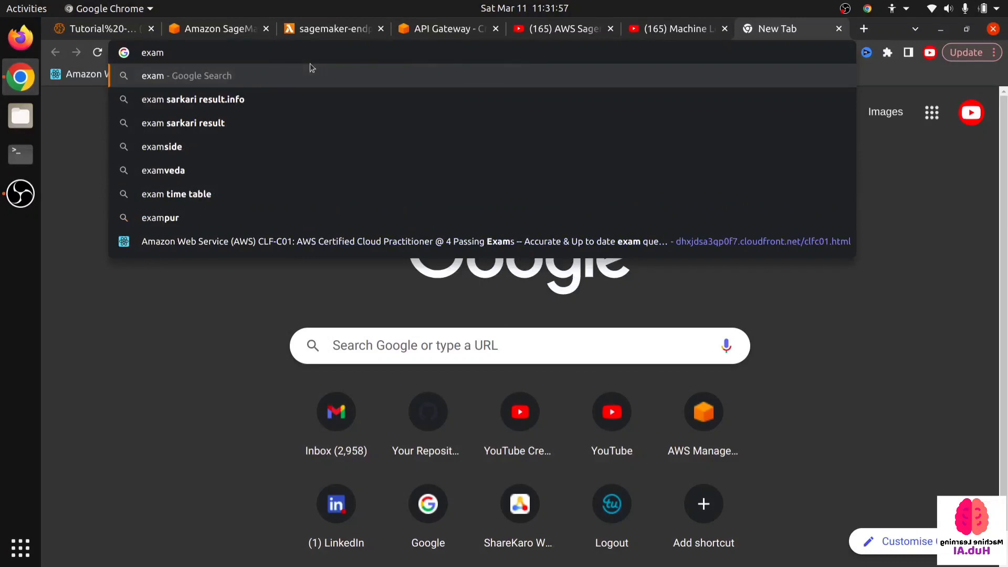
text(ple.com)
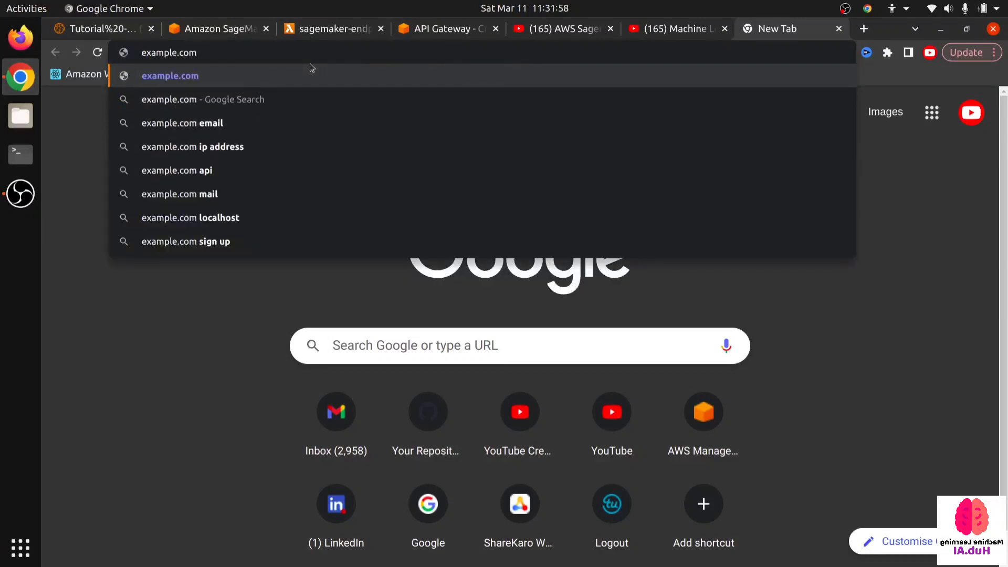
text(/)
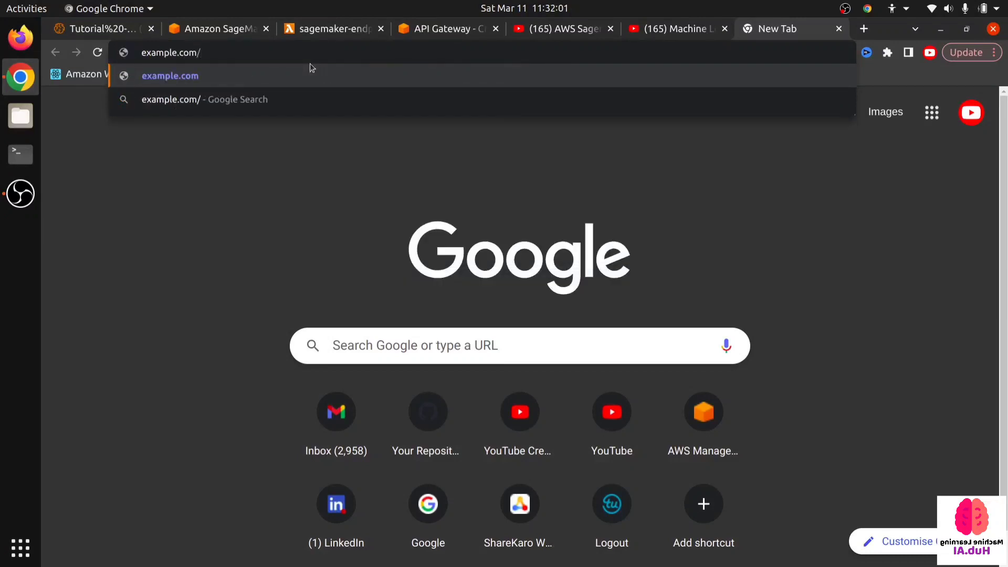
text(test)
key(BackSpace)
key(BackSpace)
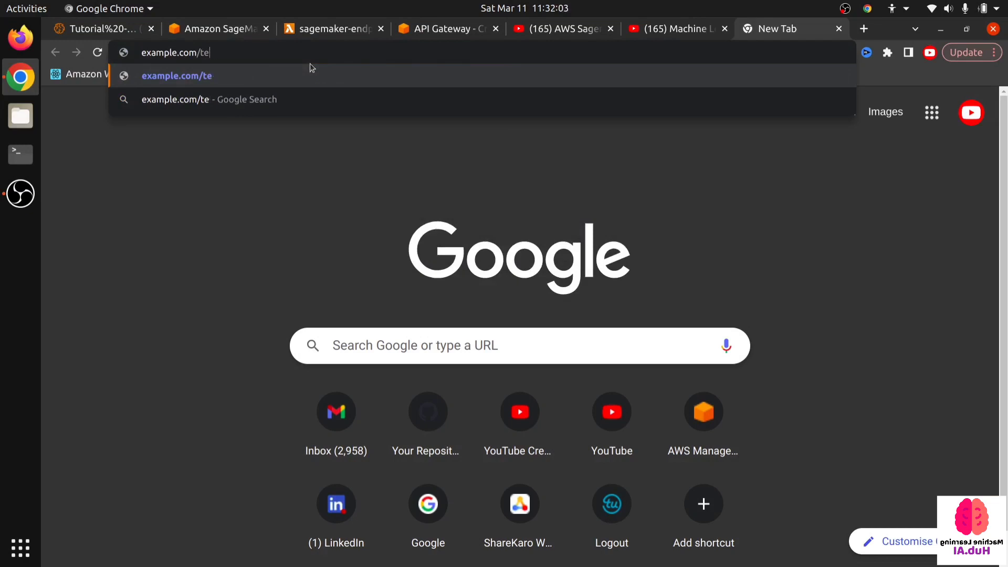
key(ctrl+a)
key(BackSpace)
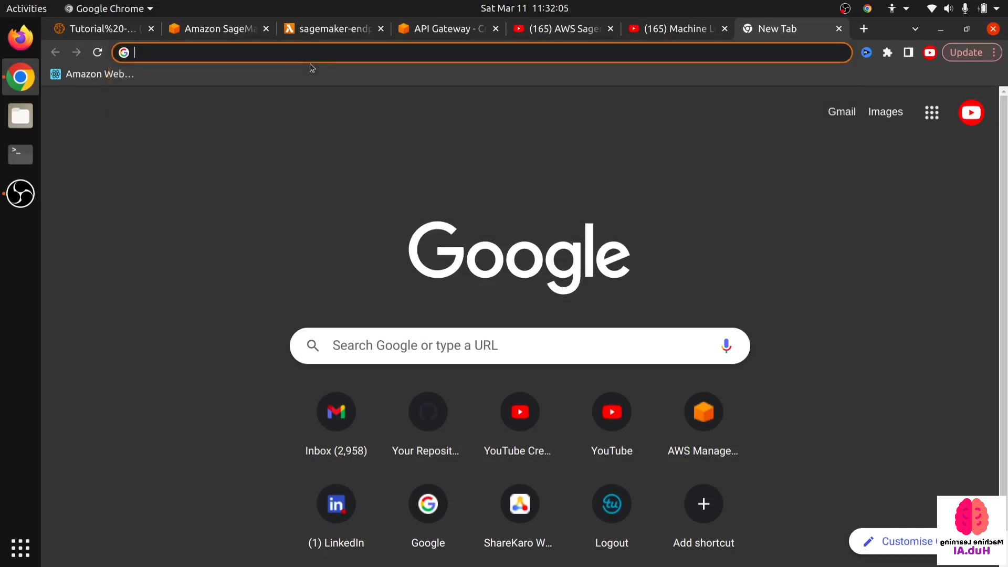
click(451, 29)
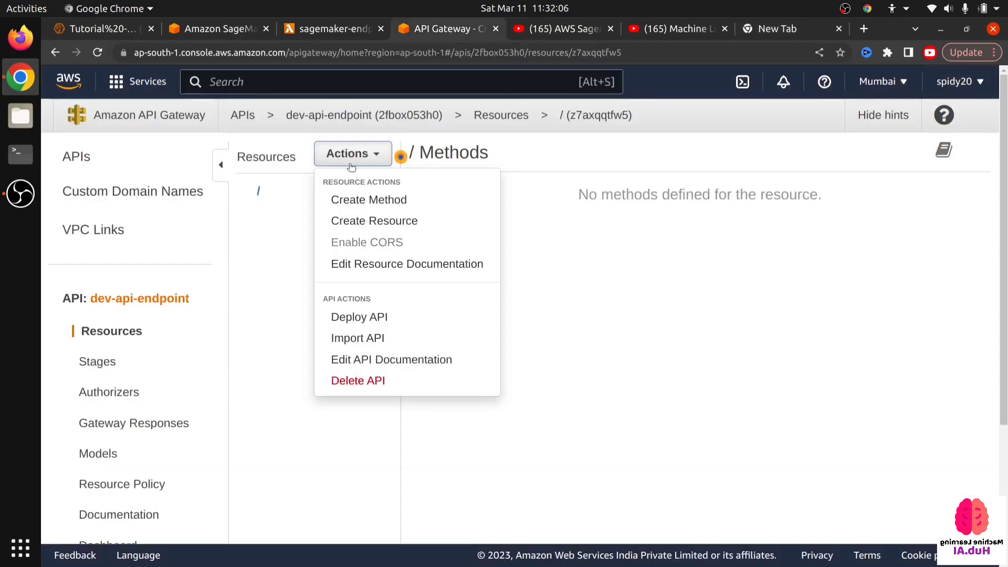
- Create a child resource named dev with the path /dev under the root resource
click(411, 223)
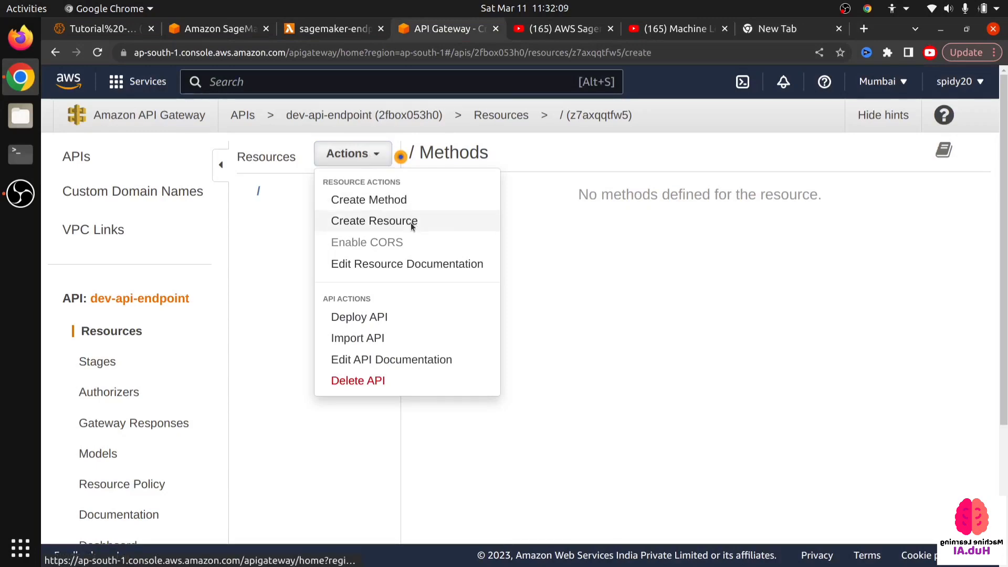
click(703, 246)
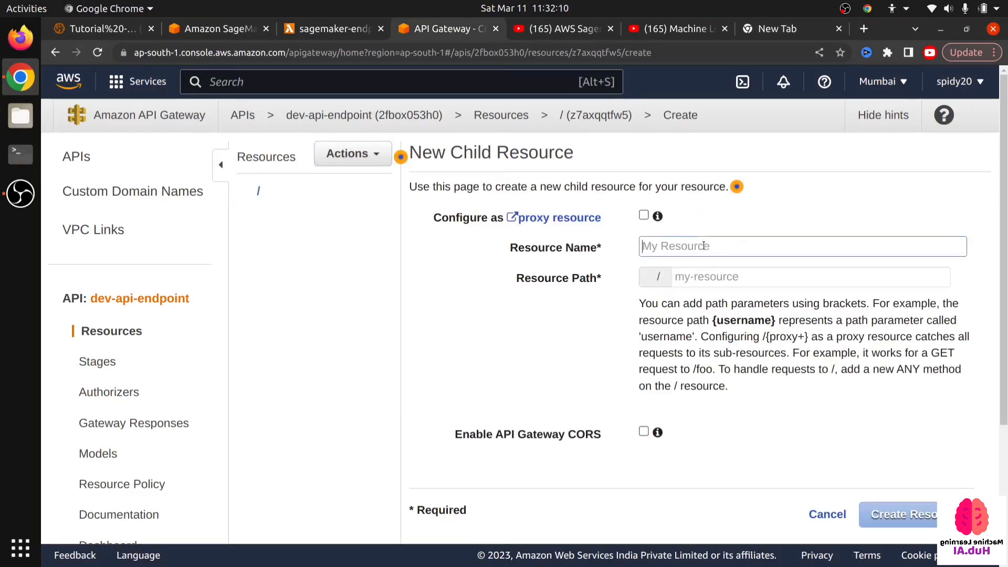
text(dev)
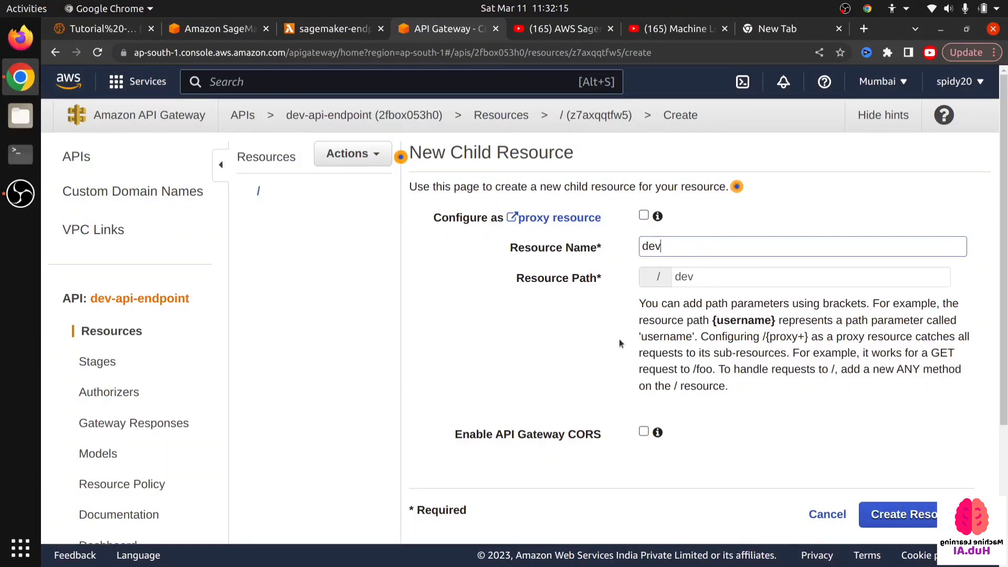
scroll(622, 289, down, 1)
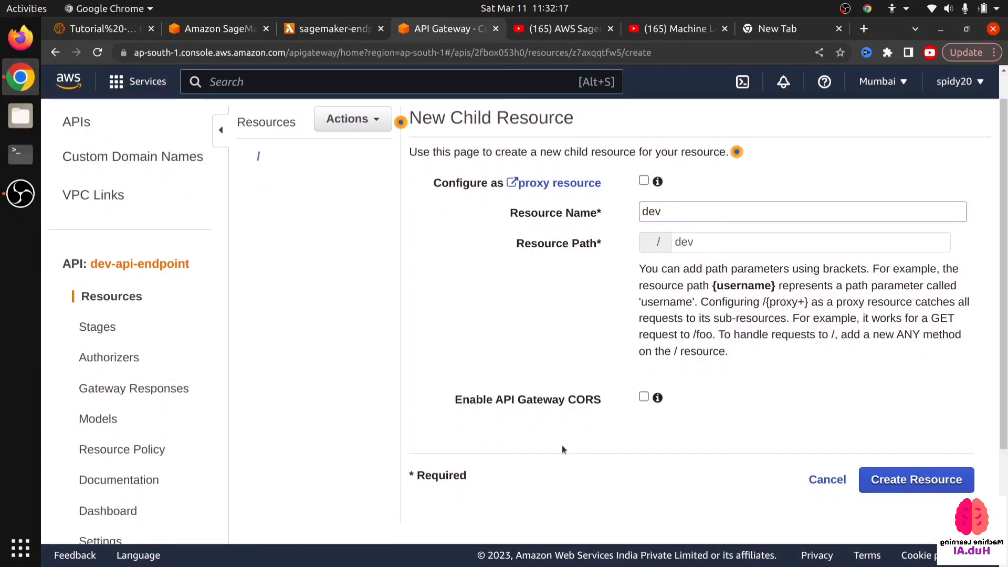
click(905, 481)
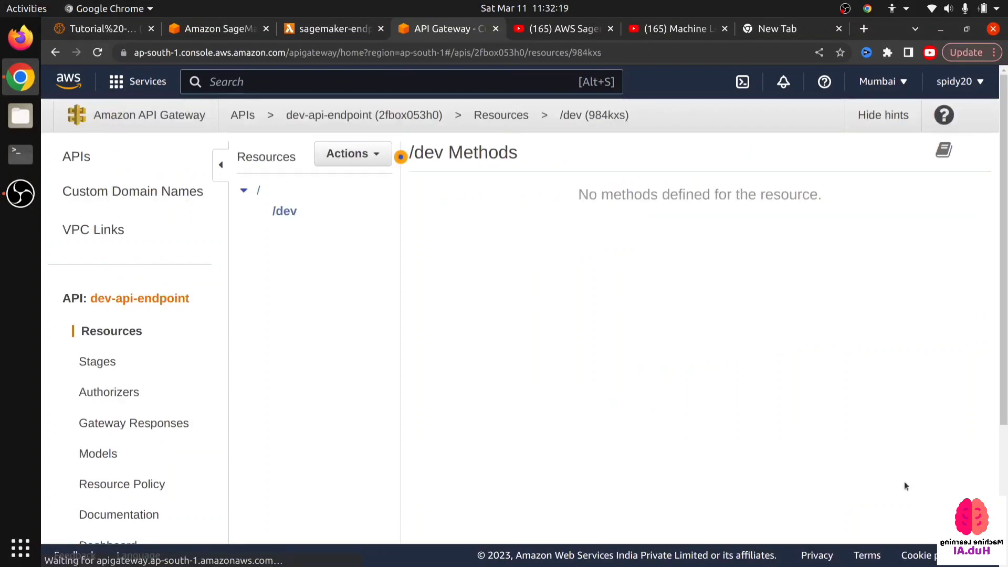
- Add a POST method to the /dev resource
click(351, 153)
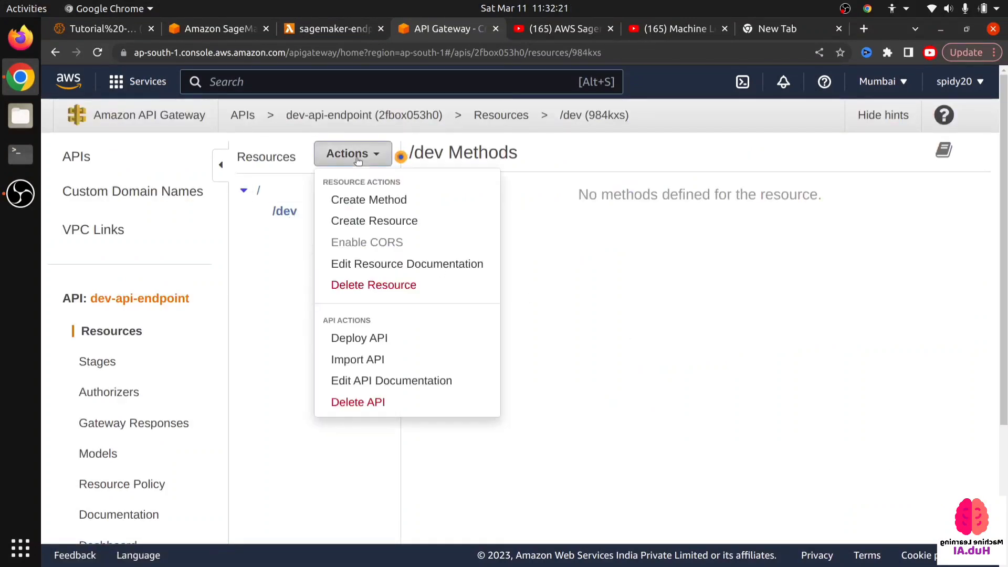
click(403, 200)
click(291, 230)
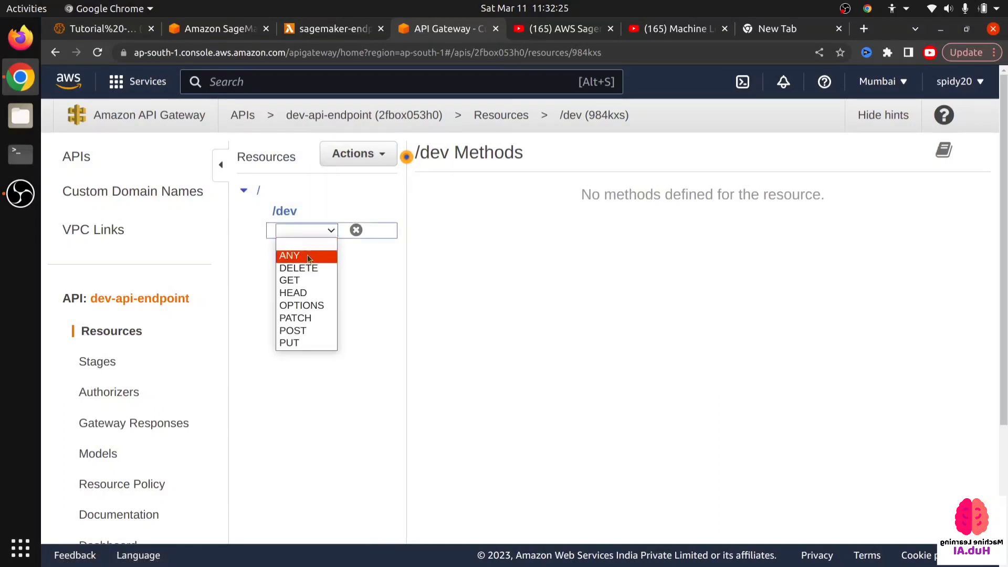
click(311, 330)
click(356, 230)
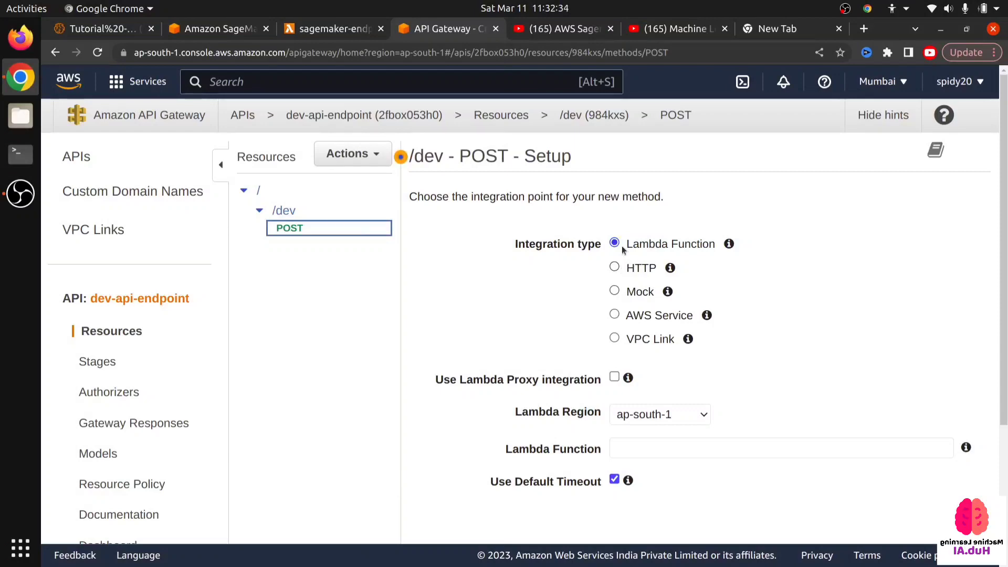
- Keep Lambda Function as the POST method's integration type and enable Lambda Proxy integration
click(13, 194)
click(785, 252)
drag(628, 245, 721, 240)
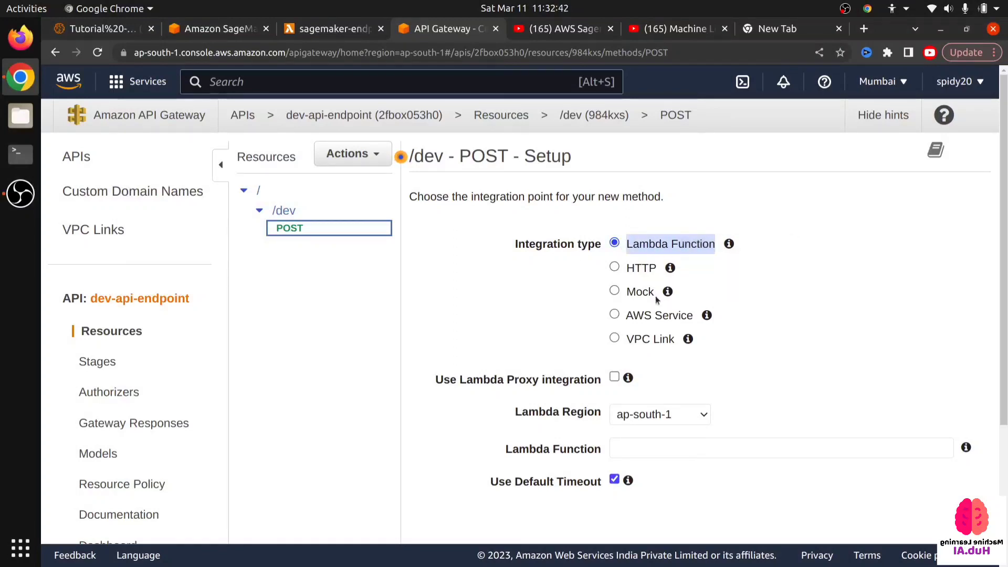
scroll(644, 277, down, 1)
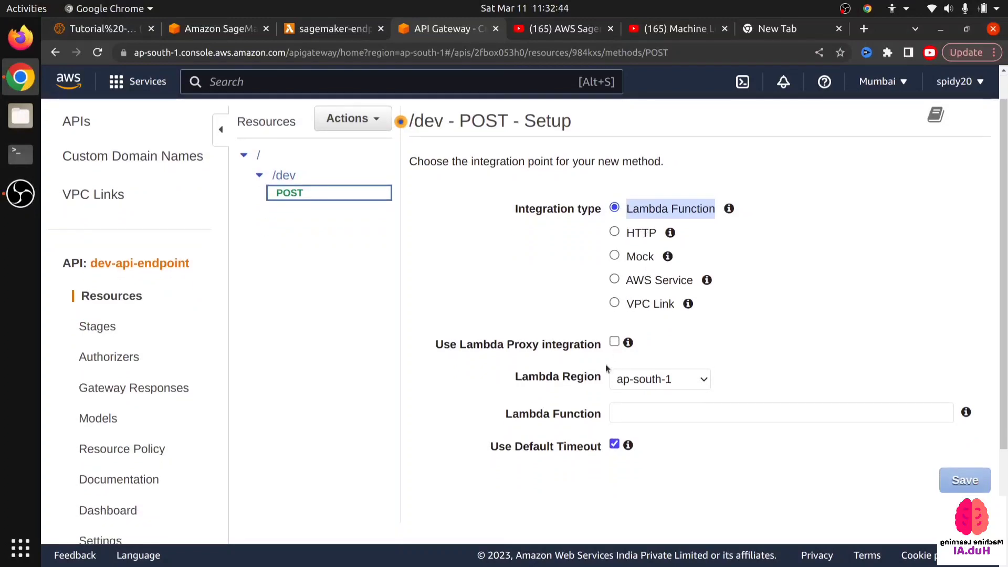
click(614, 341)
scroll(666, 345, down, 1)
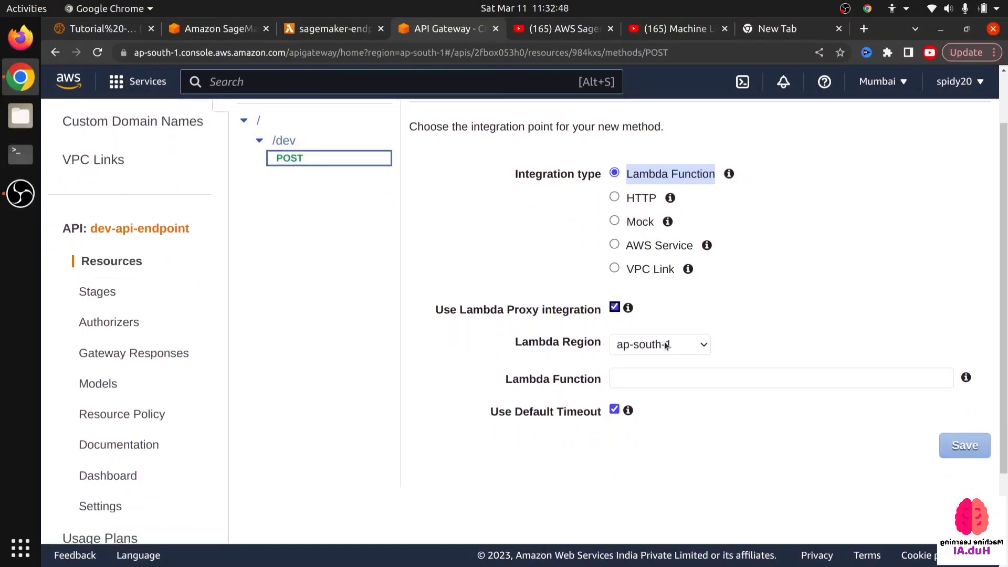
- Check the function's name in the Lambda tab and set the integration's Lambda function to sagemaker-endpoint-invoker
click(667, 372)
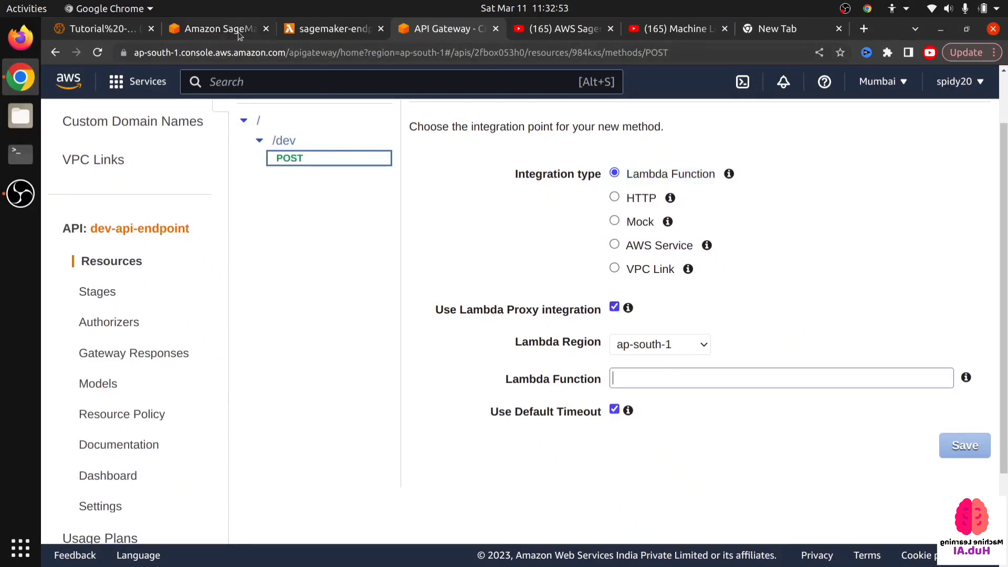
click(324, 28)
scroll(162, 157, up, 10)
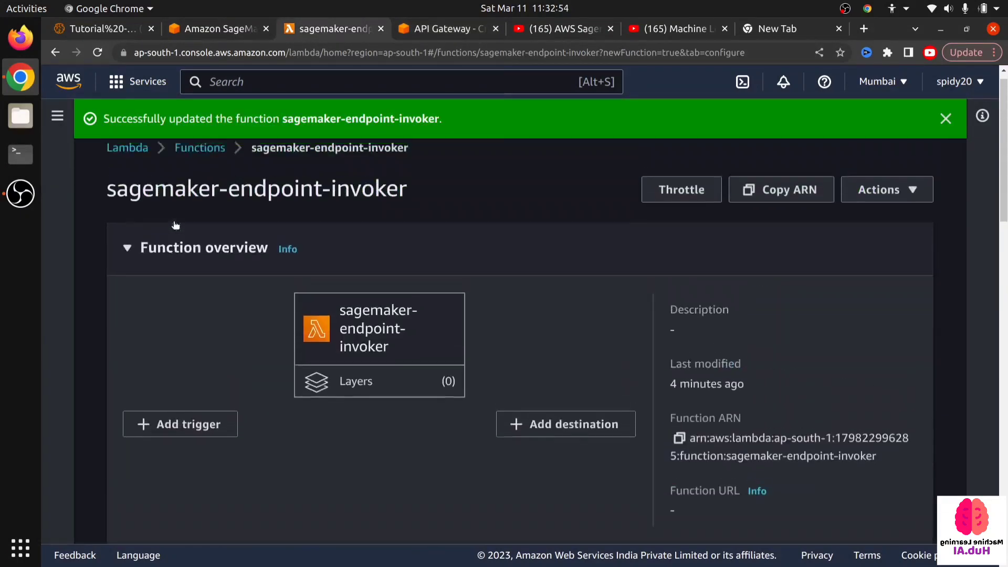
drag(103, 210, 268, 208)
click(452, 28)
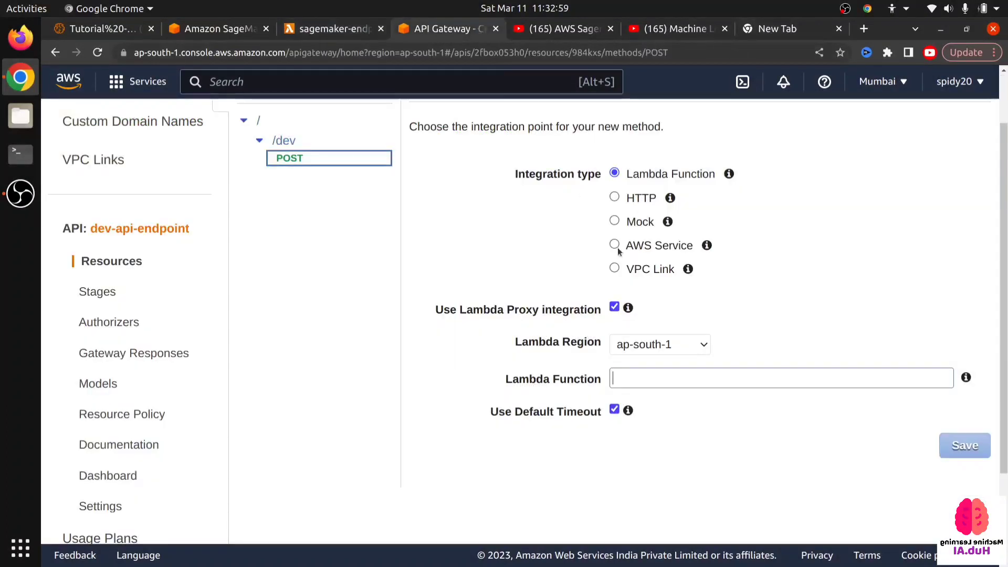
text(sage)
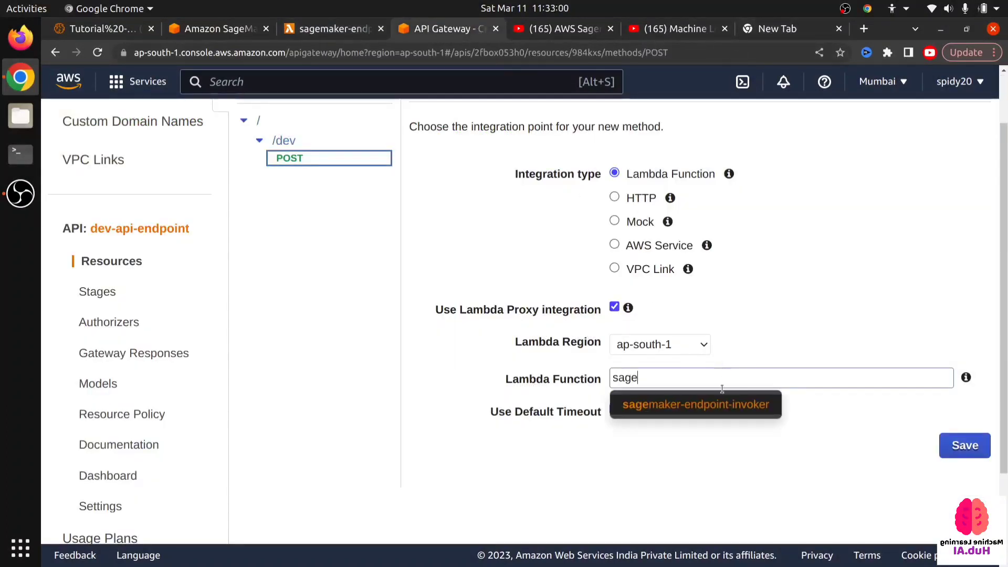
click(693, 408)
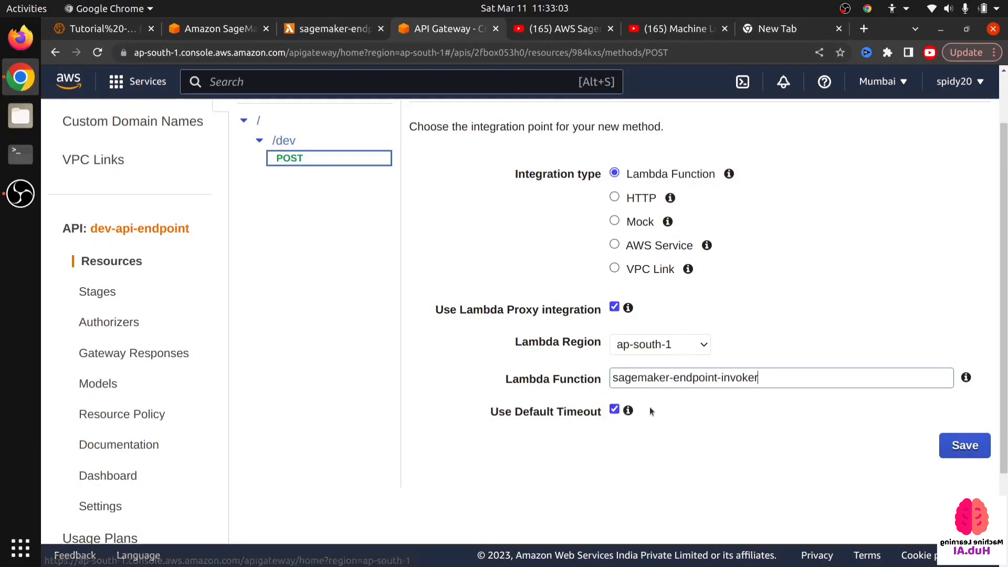
- Review the POST method's integration settings, save them and confirm
scroll(572, 404, up, 2)
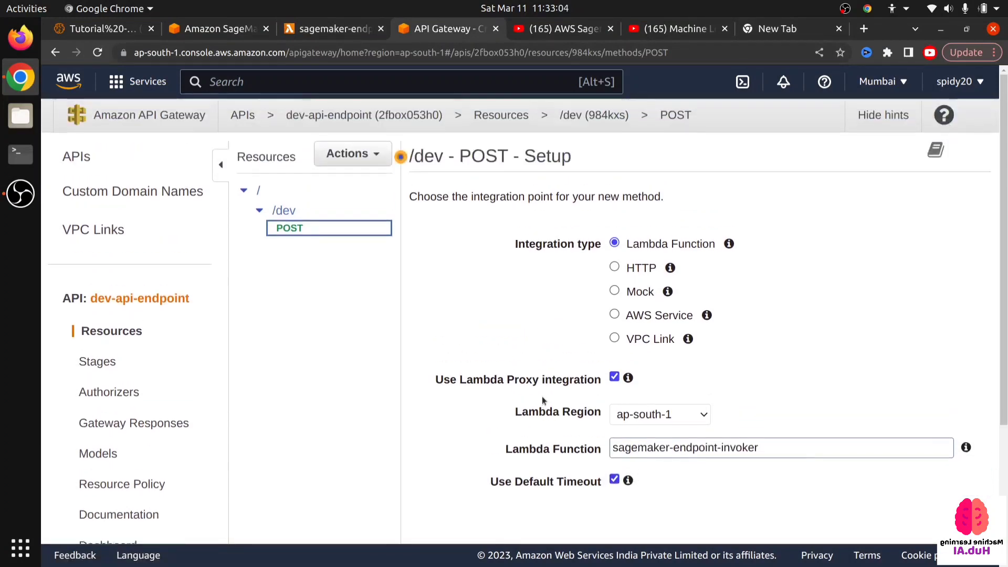
scroll(543, 397, down, 4)
scroll(677, 374, up, 2)
scroll(670, 373, down, 1)
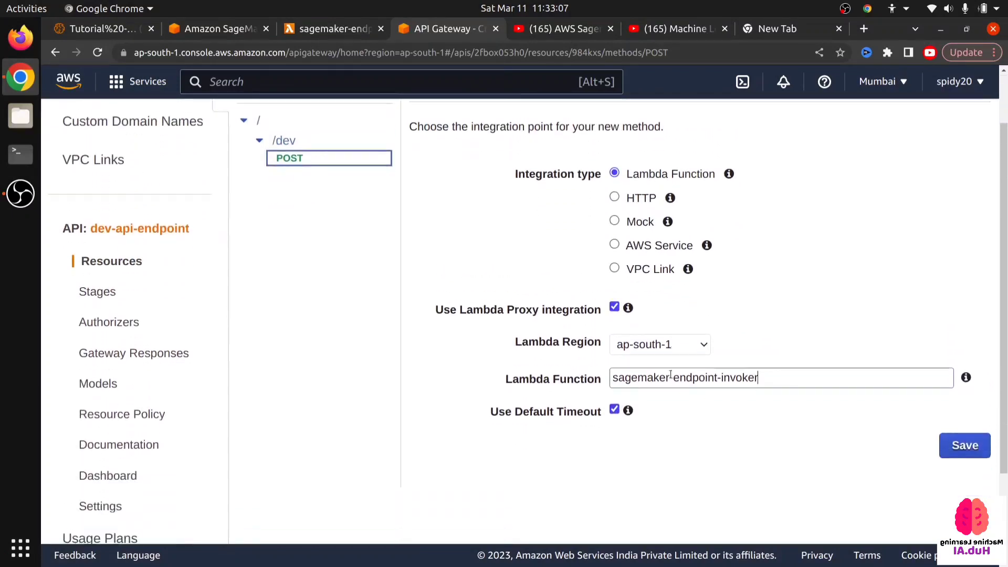
click(961, 452)
drag(171, 172, 697, 219)
click(854, 262)
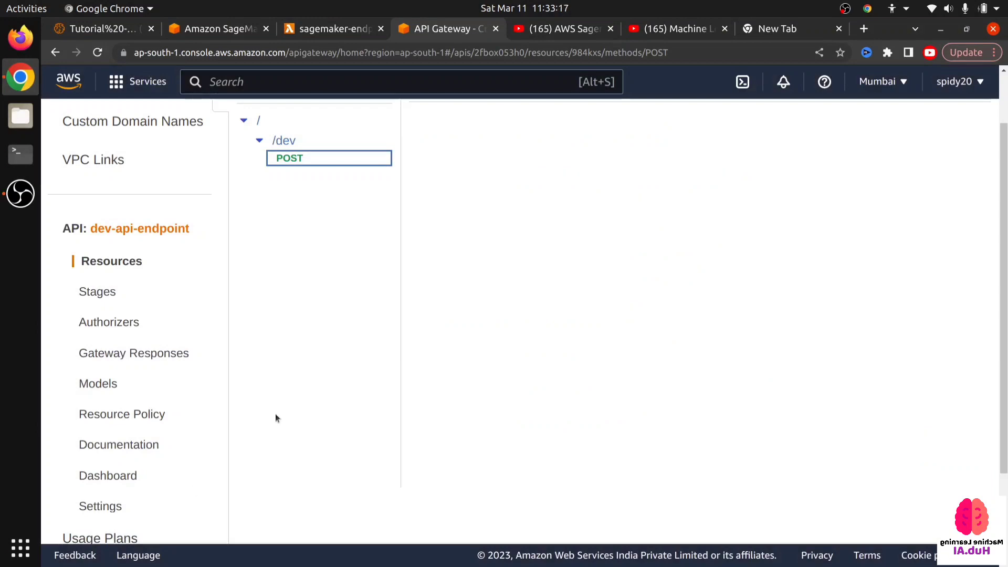
scroll(437, 394, down, 2)
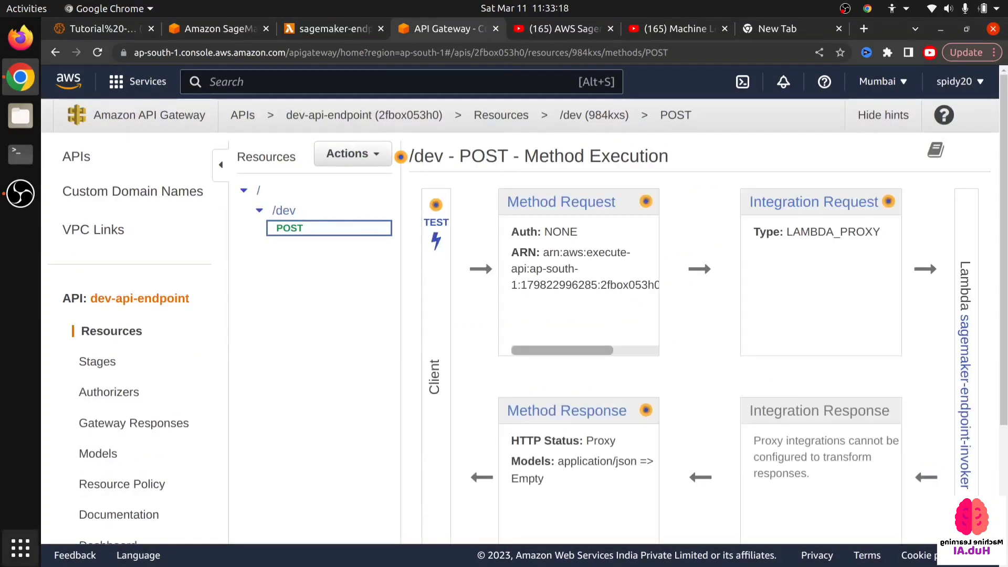
- Find Postman among the installed applications and launch it
click(20, 547)
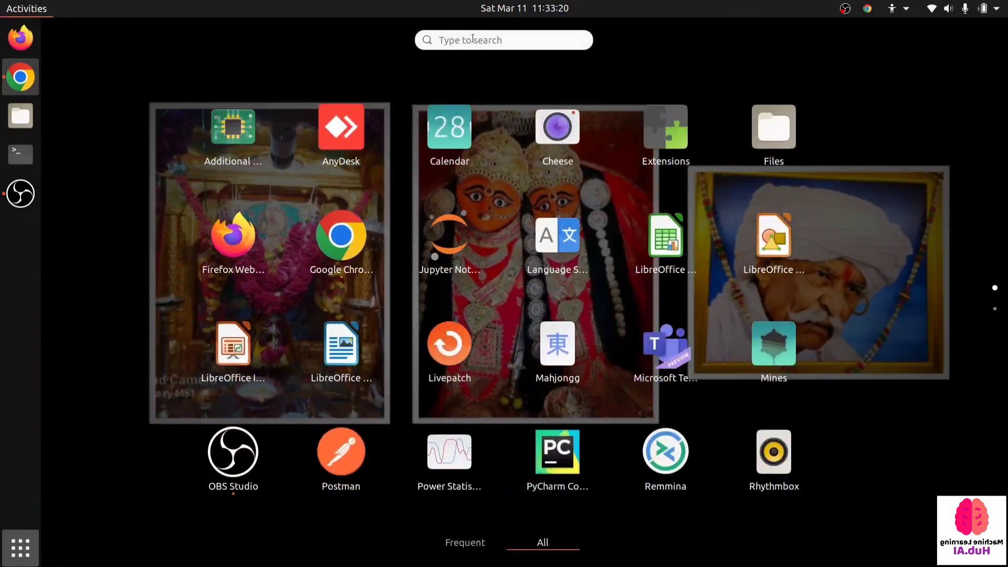
text(post)
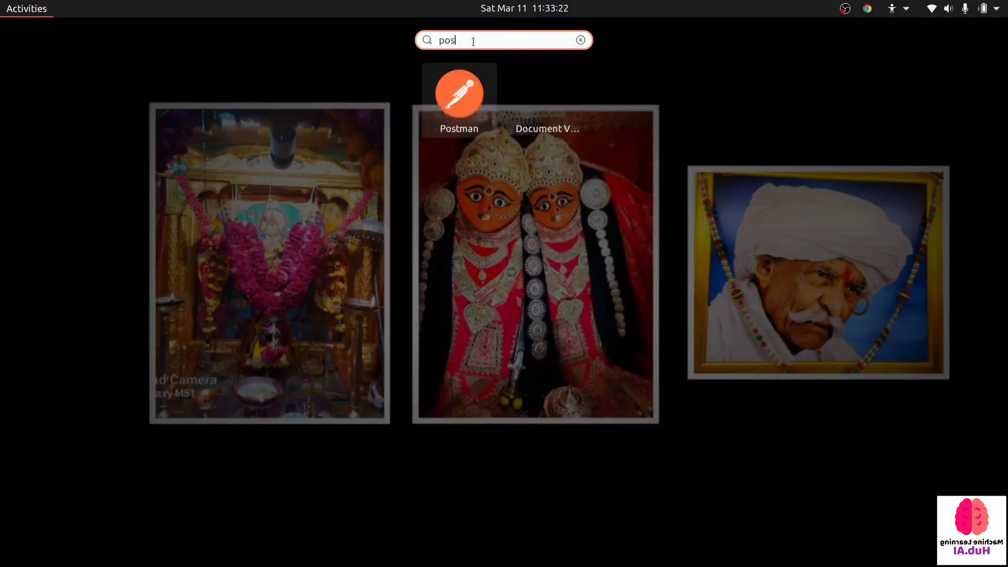
click(448, 90)
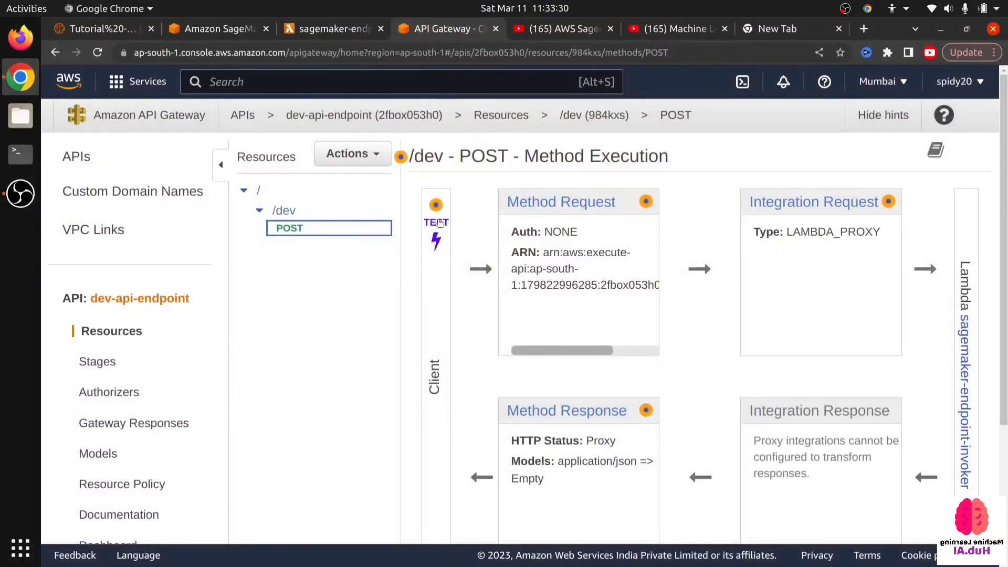
- Open the test page of the /dev POST method and look over its input fields down to the Request Body editor
scroll(560, 327, down, 3)
scroll(537, 345, up, 3)
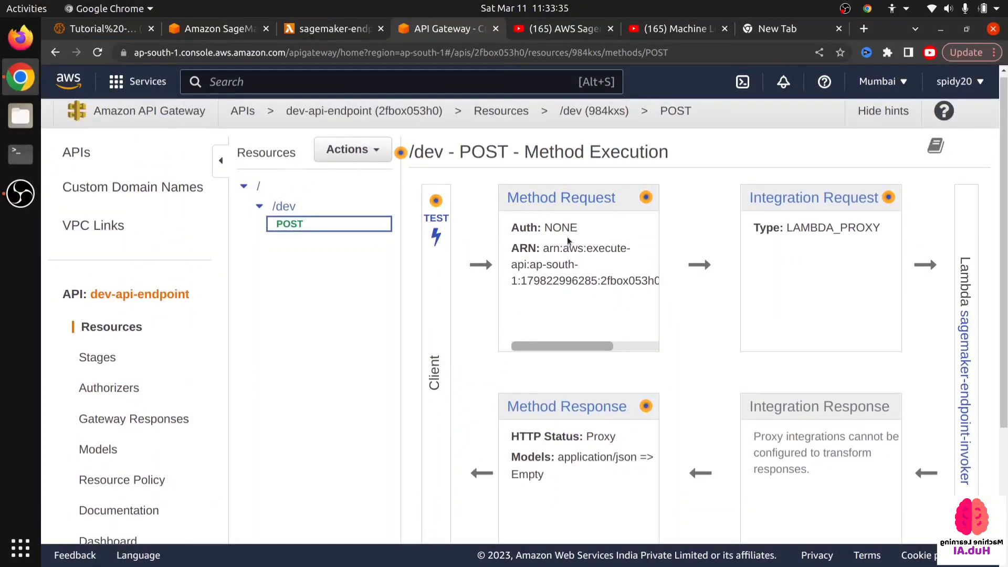
click(435, 233)
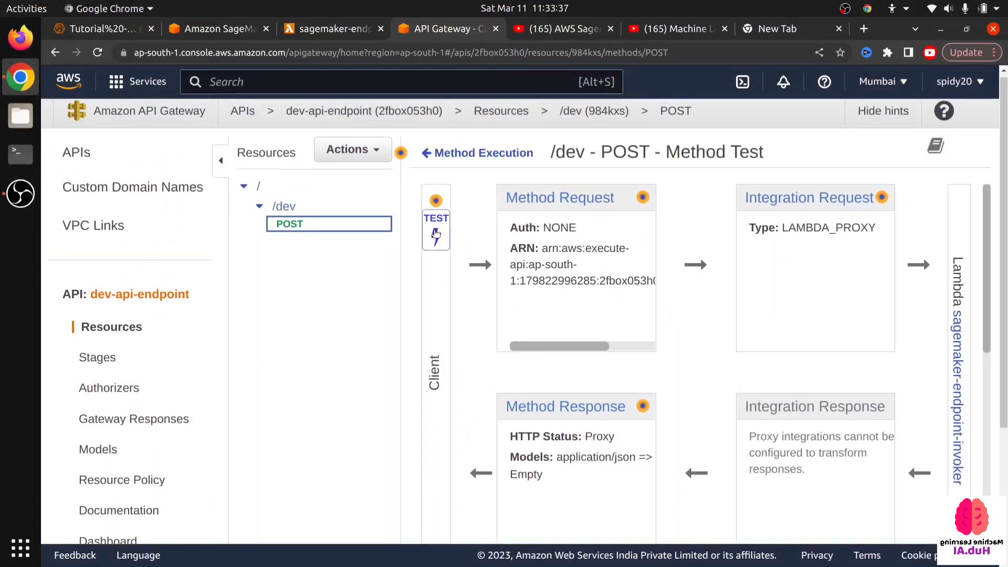
scroll(485, 346, down, 10)
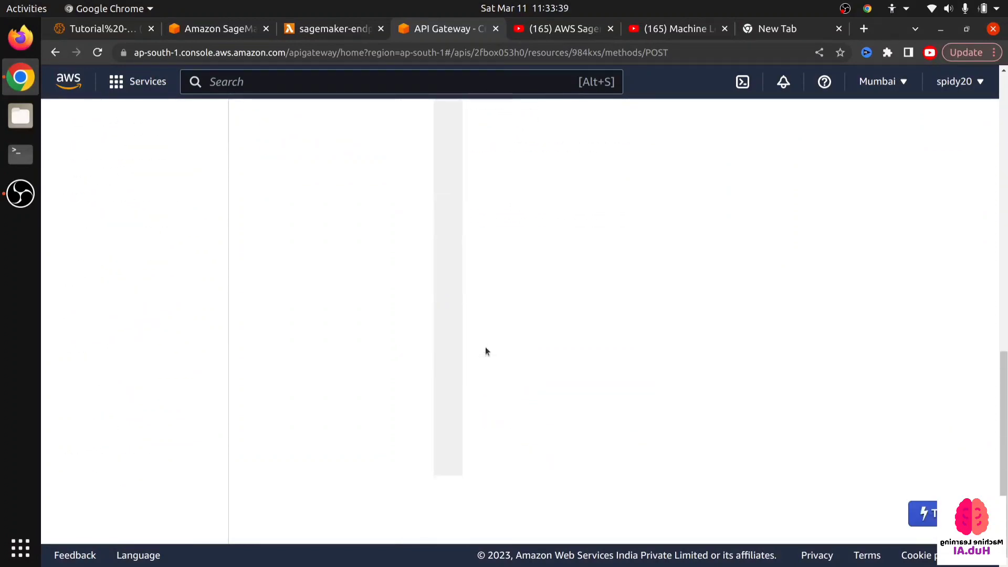
scroll(485, 346, up, 3)
click(487, 248)
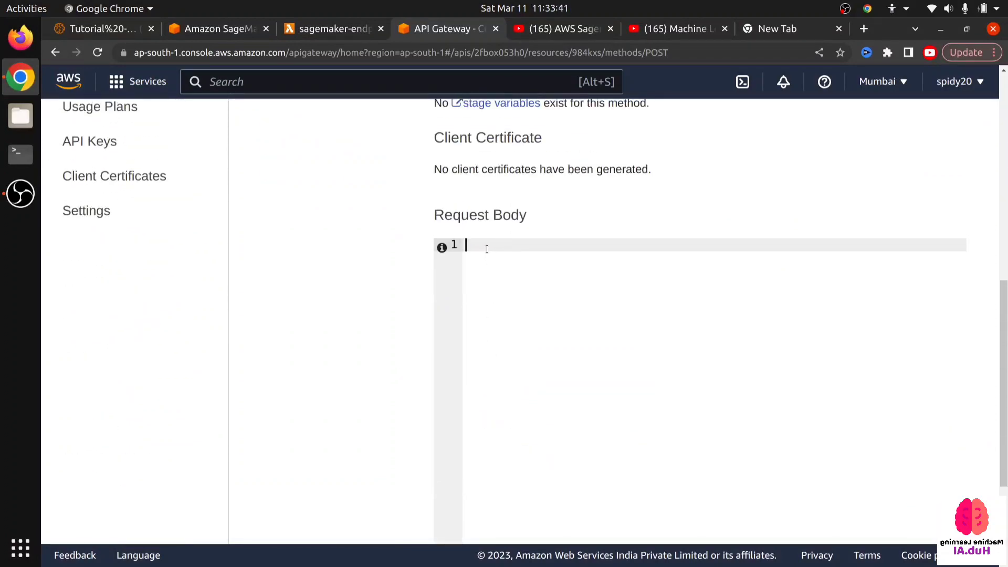
scroll(486, 249, up, 3)
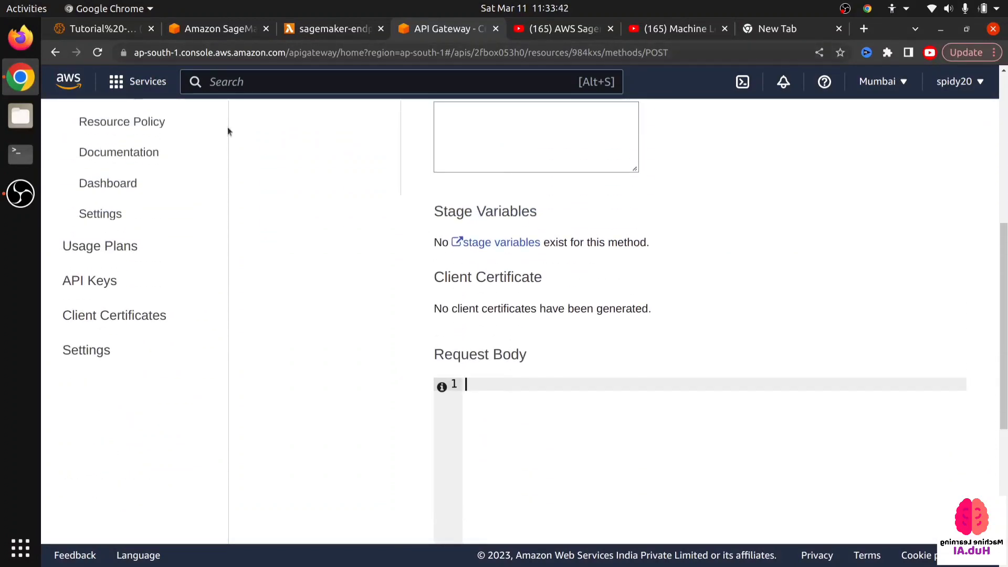
scroll(335, 288, down, 5)
scroll(335, 289, up, 4)
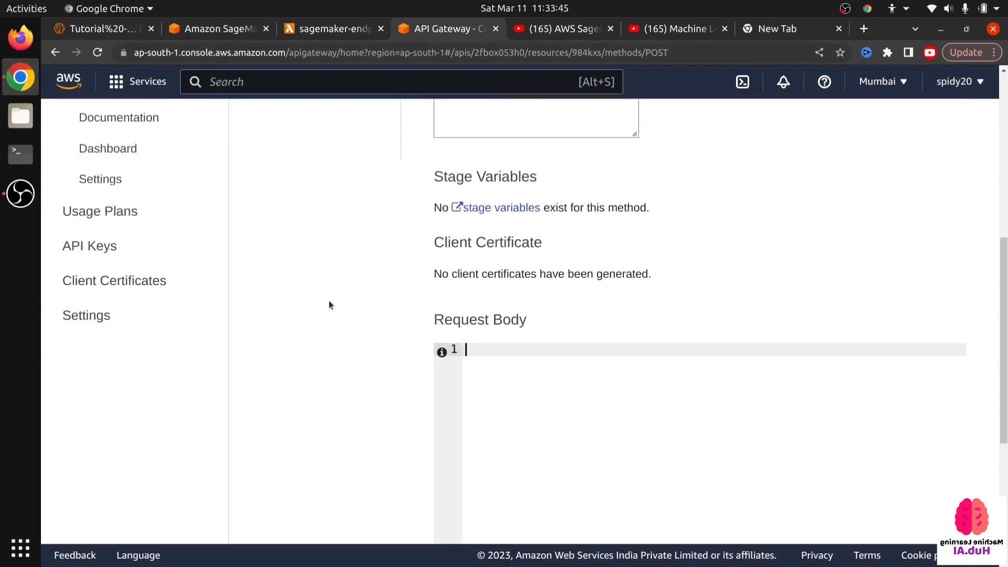
scroll(334, 294, up, 7)
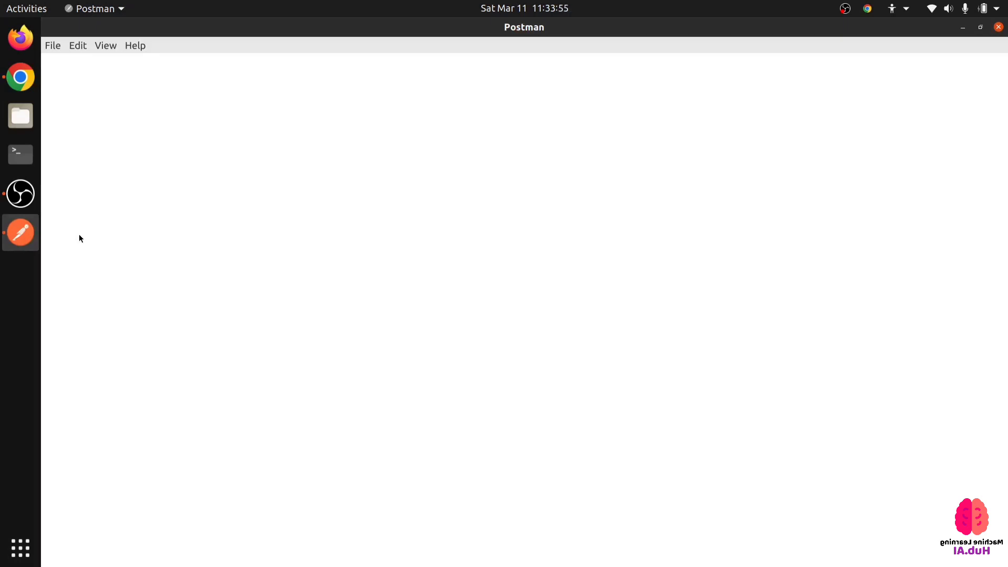
click(20, 193)
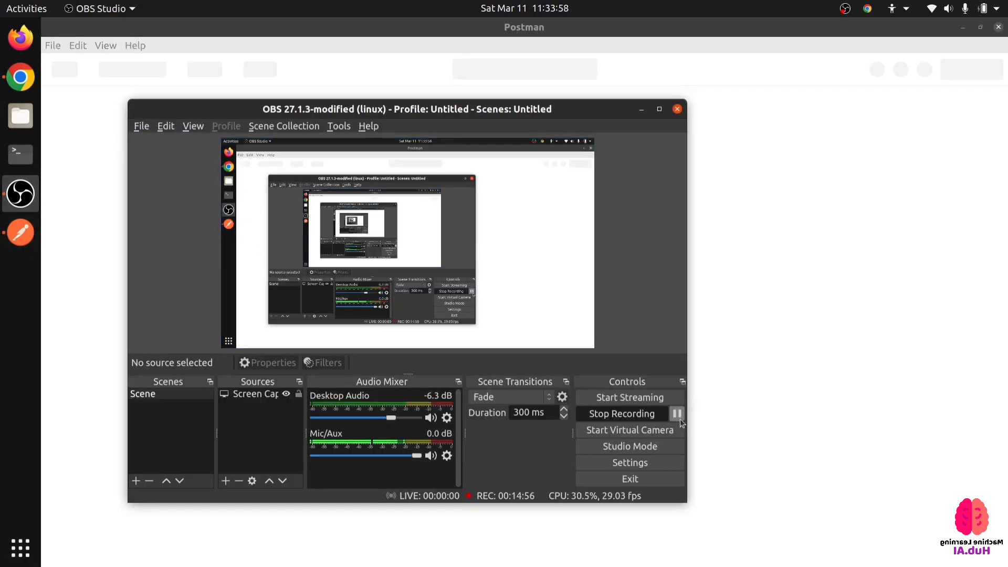
click(677, 413)
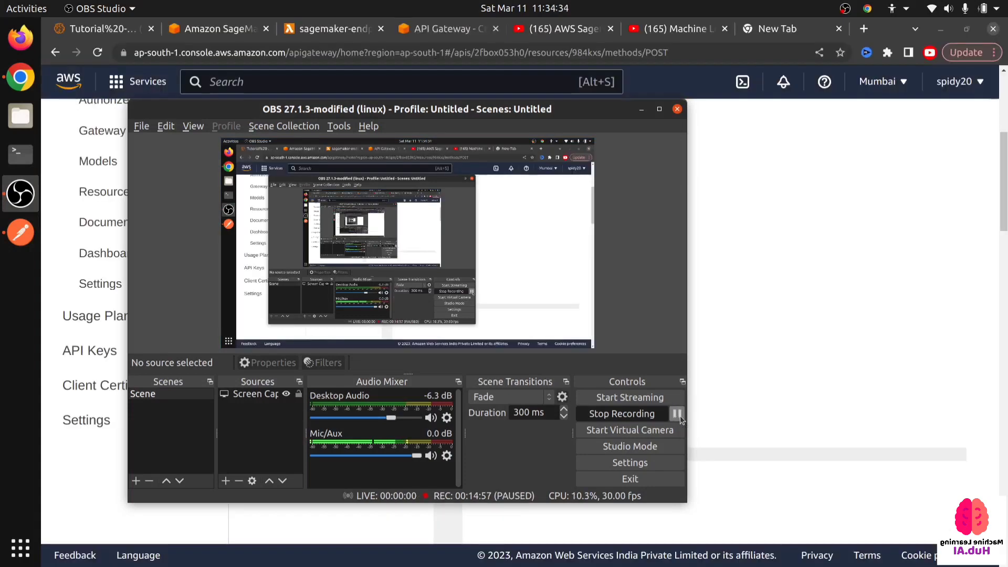
click(677, 414)
- Return to the POST method's execution overview in the browser and reopen its test page at the Request Body editor
click(803, 327)
scroll(397, 296, up, 5)
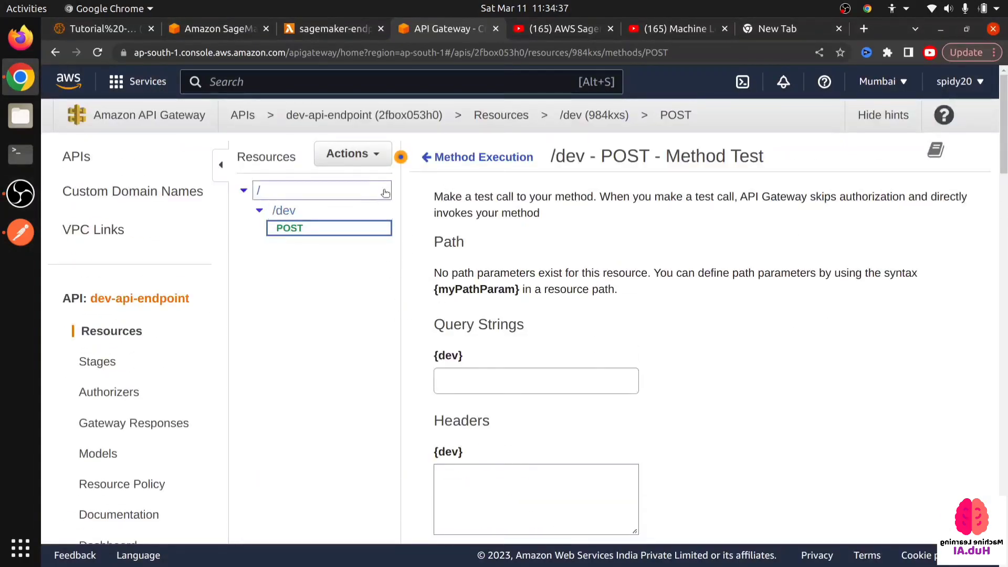
click(428, 157)
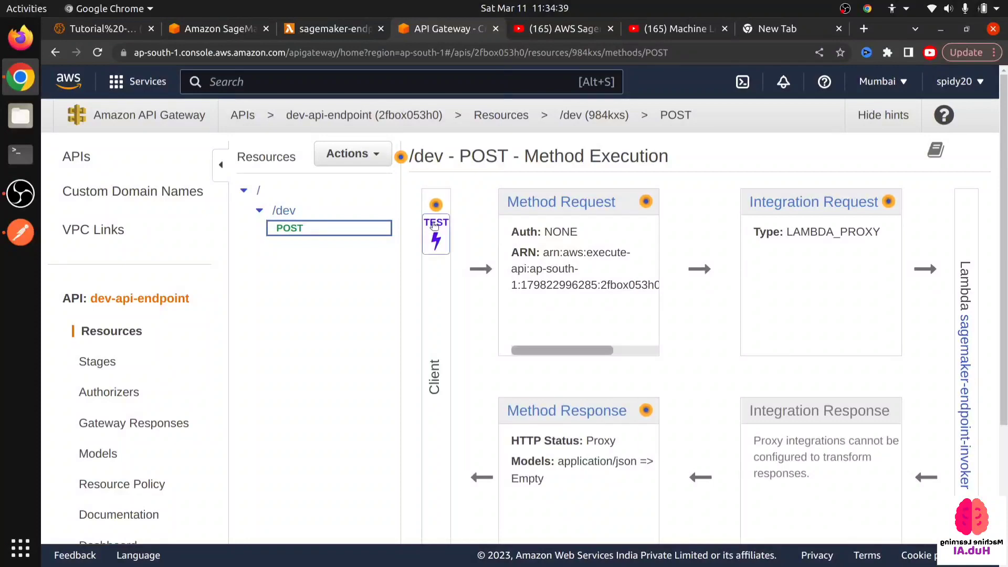
click(435, 222)
scroll(560, 158, down, 5)
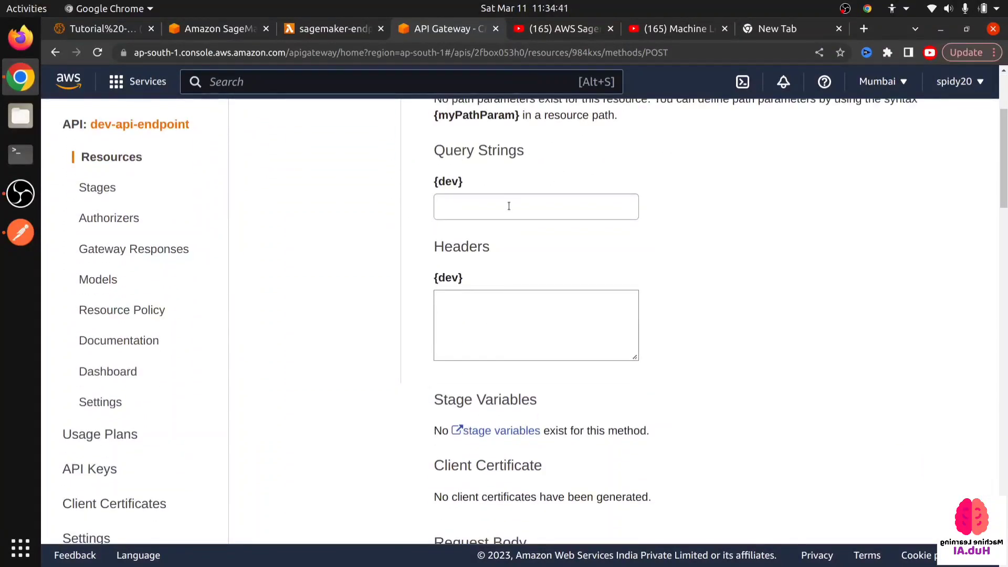
scroll(499, 231, down, 5)
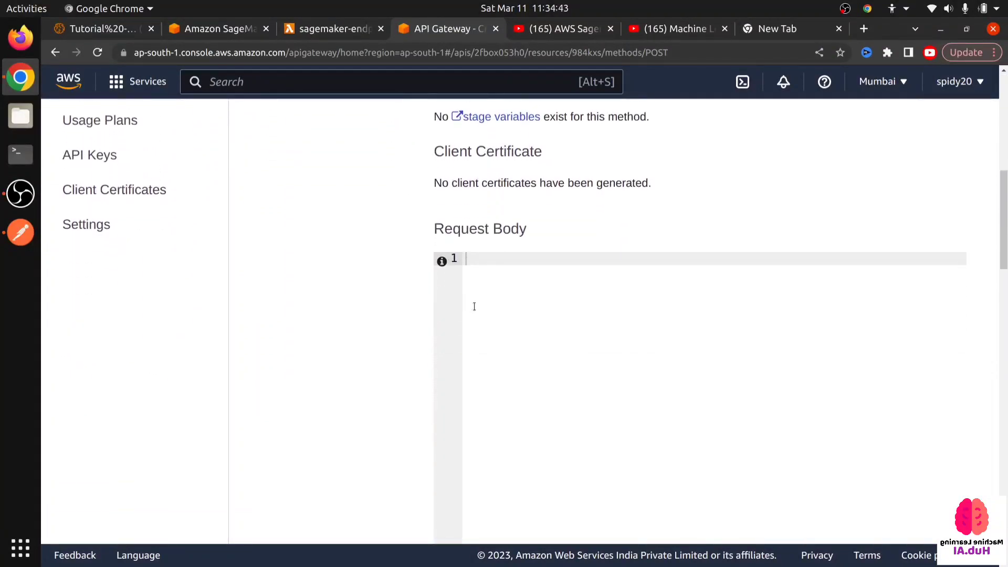
- Switch to Postman and delete the duplicate second data row from the raw request body
click(27, 242)
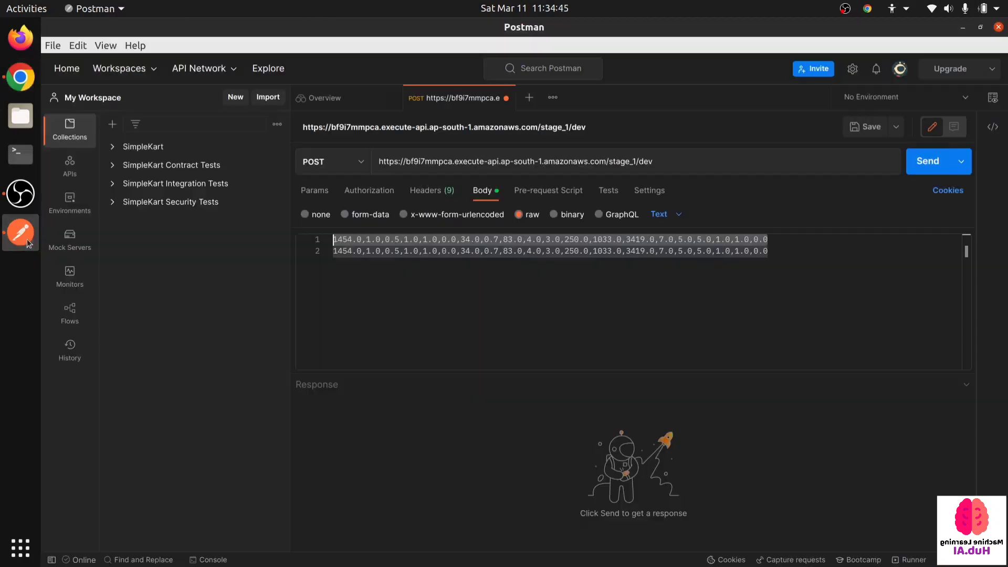
click(507, 310)
drag(790, 250, 322, 258)
key(BackSpace)
key(BackSpace)
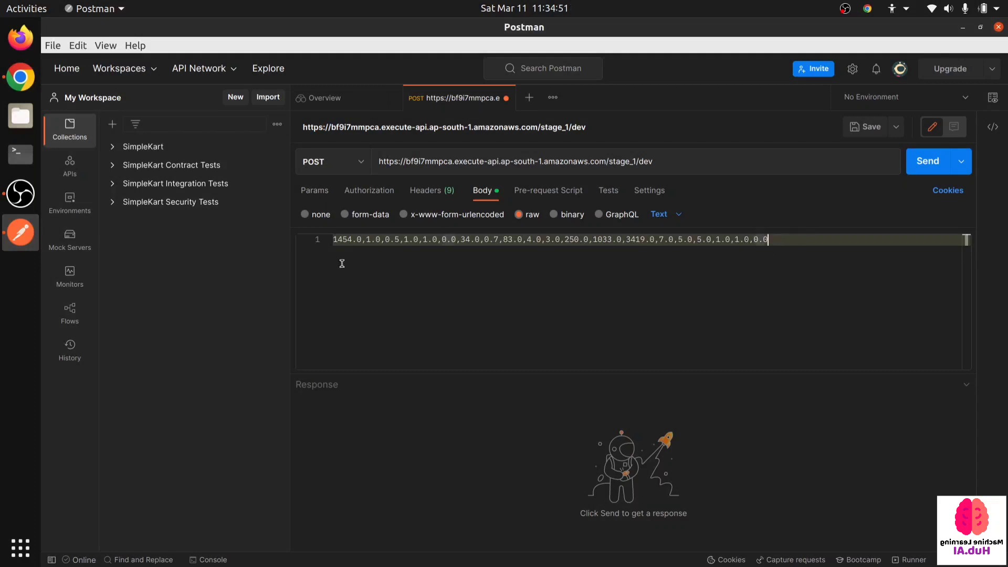
- Copy the remaining row starting with 1454.0 from Postman into the POST method test's request body in the browser and run the test
drag(348, 266, 308, 237)
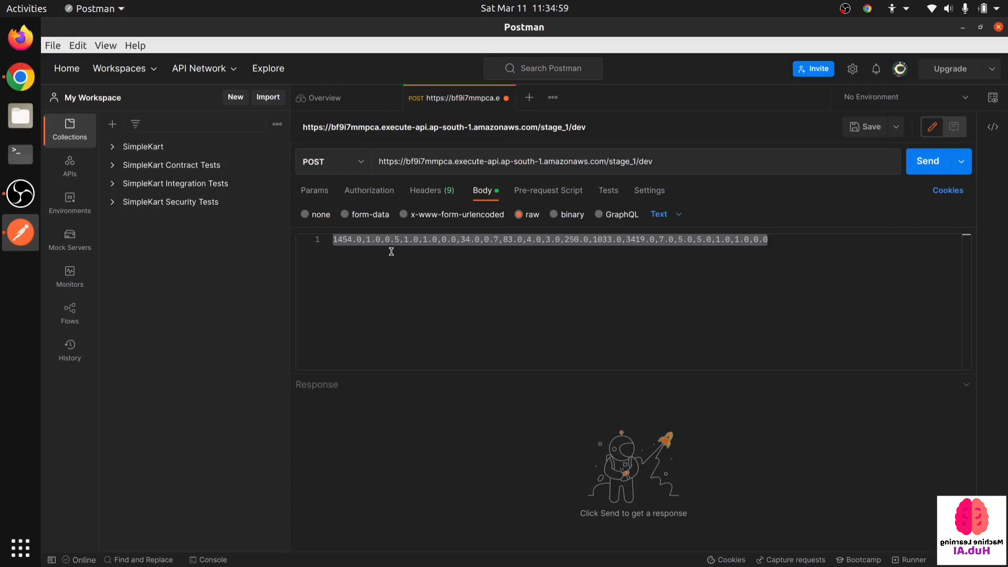
click(21, 78)
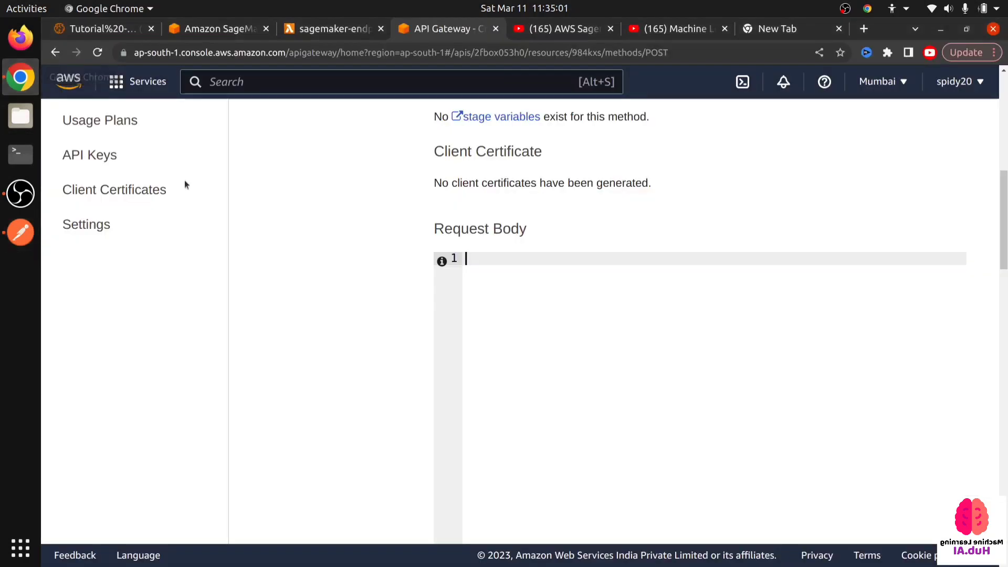
text(0,0,0,34.0,0,7,83.0,4.0,3.0,250.0,1033.0,3419.0,7.0,5.0,5.0,1.0,1.0,0,0)
scroll(410, 283, down, 5)
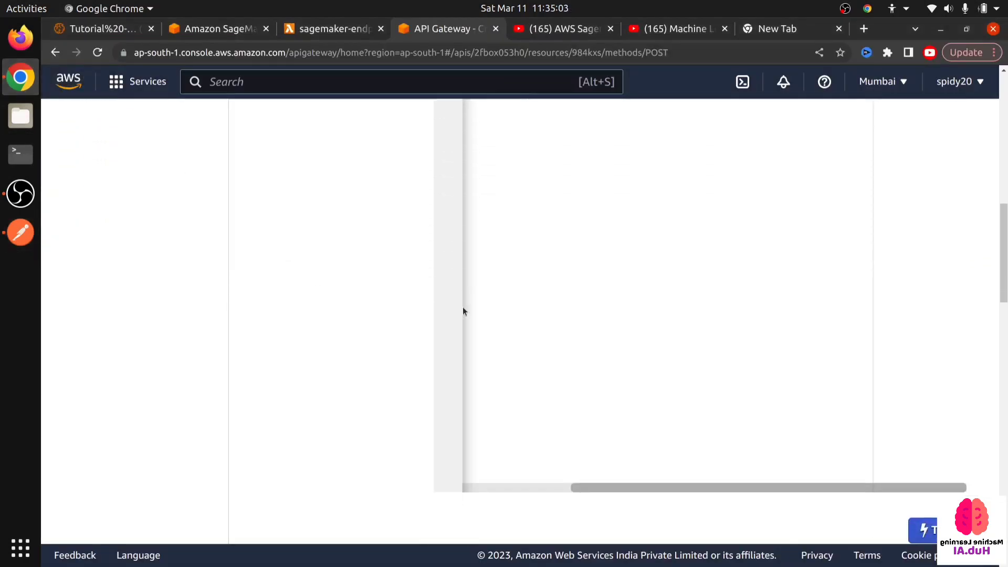
click(924, 533)
- Examine the test's status, response body and execution logs, and check them against the submitted request body
scroll(113, 440, down, 5)
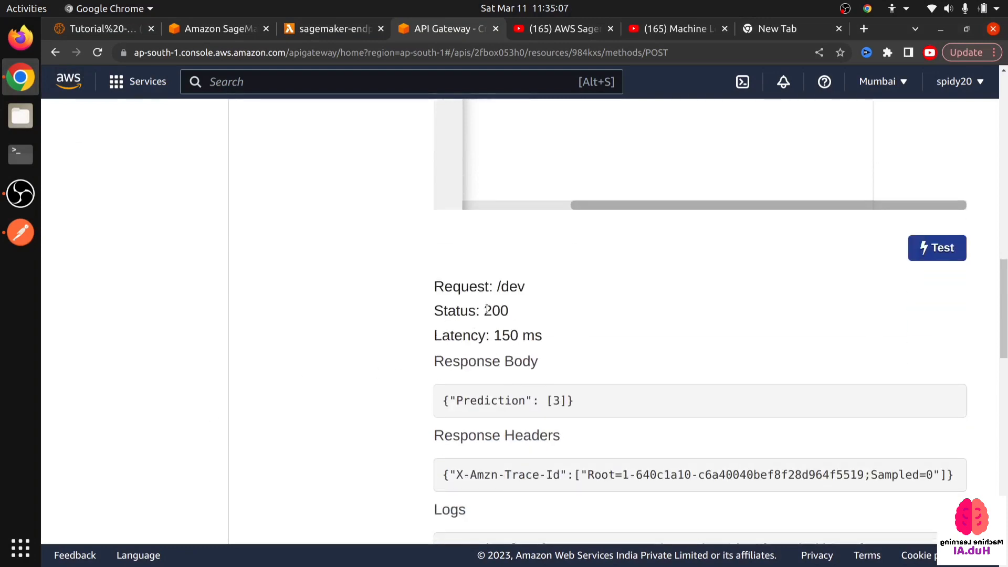
drag(487, 308, 511, 301)
click(495, 345)
drag(444, 406, 624, 397)
scroll(565, 402, down, 2)
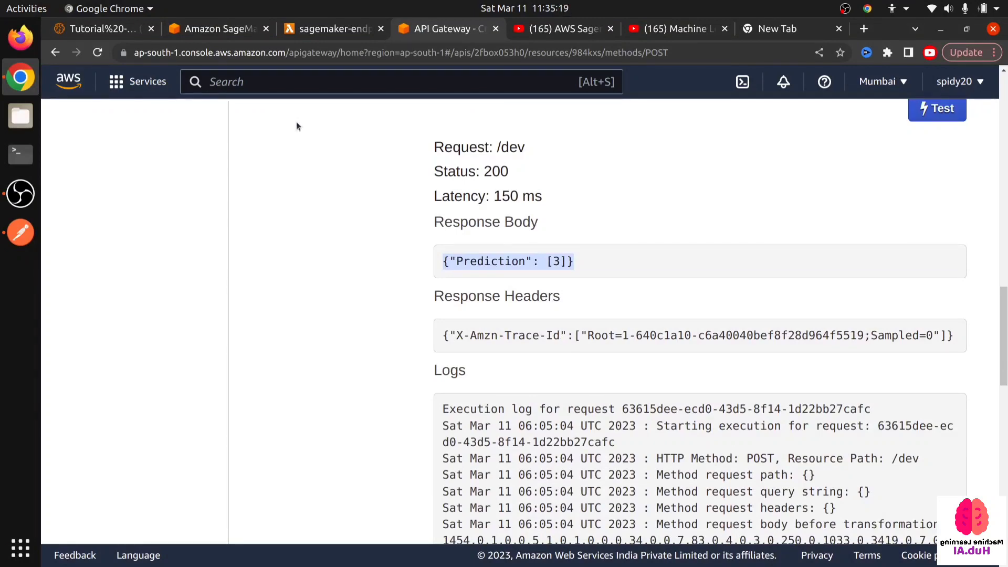
scroll(306, 172, down, 5)
scroll(335, 212, up, 2)
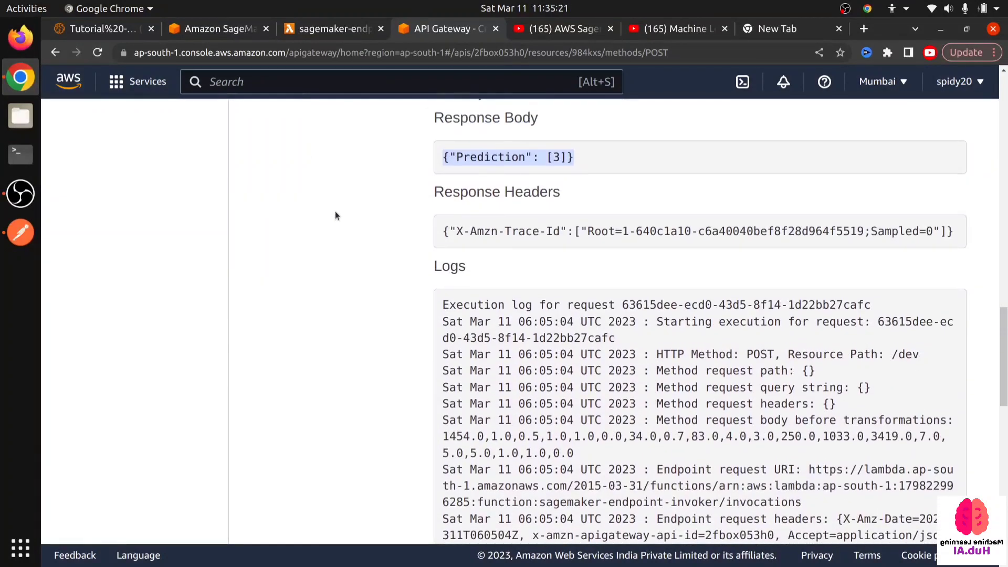
scroll(335, 215, up, 1)
drag(440, 193, 594, 186)
scroll(405, 291, down, 20)
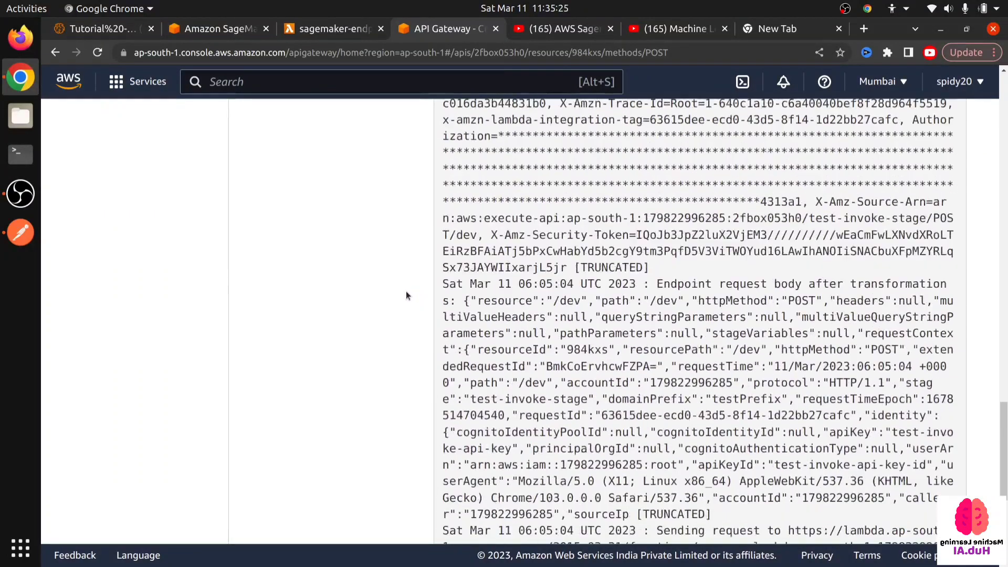
scroll(402, 288, up, 8)
scroll(402, 288, up, 20)
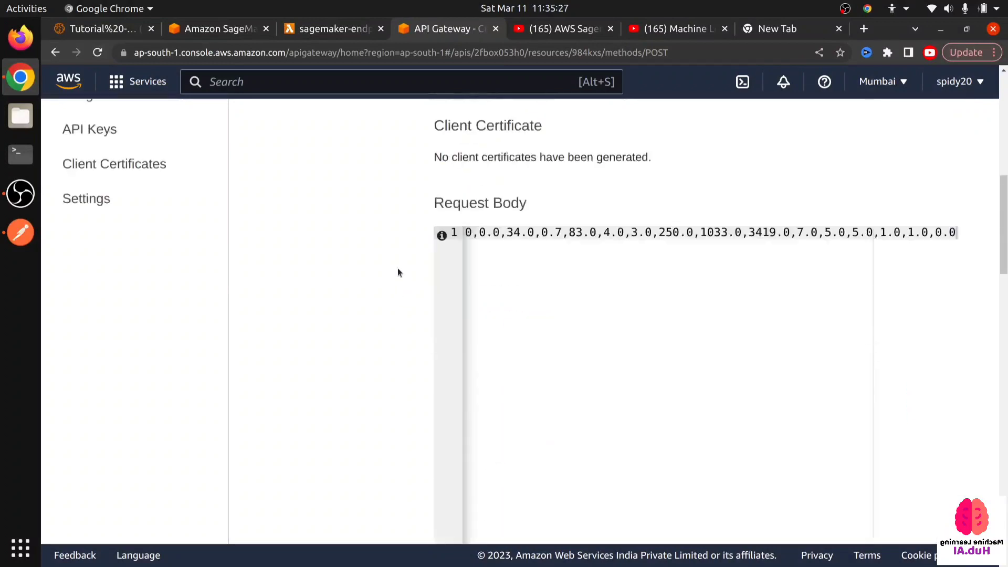
- Open the monitoring view of the sagemaker-endpoint-invoker Lambda function and launch its CloudWatch logs
click(348, 32)
scroll(321, 266, down, 5)
click(261, 258)
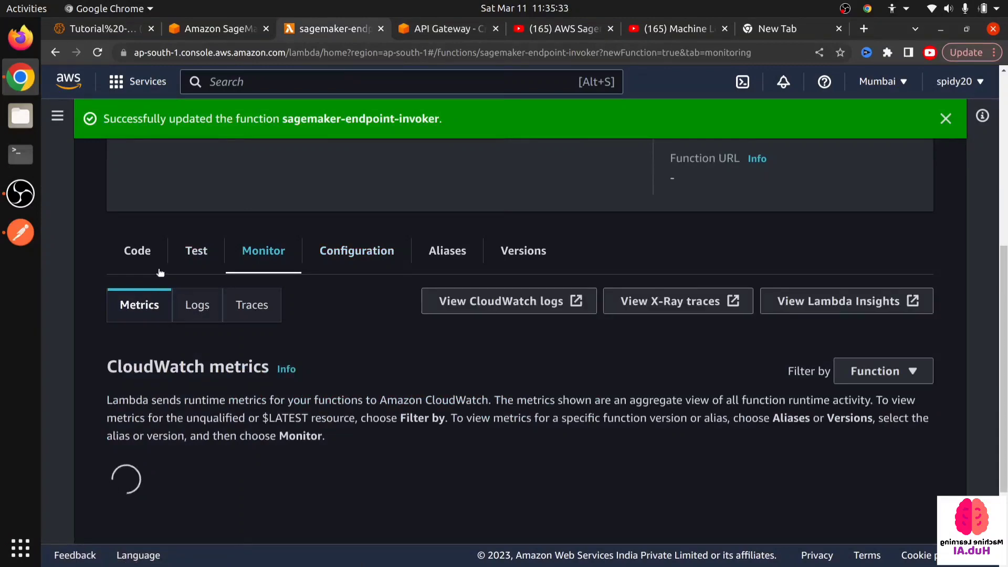
scroll(162, 272, up, 2)
scroll(185, 297, down, 3)
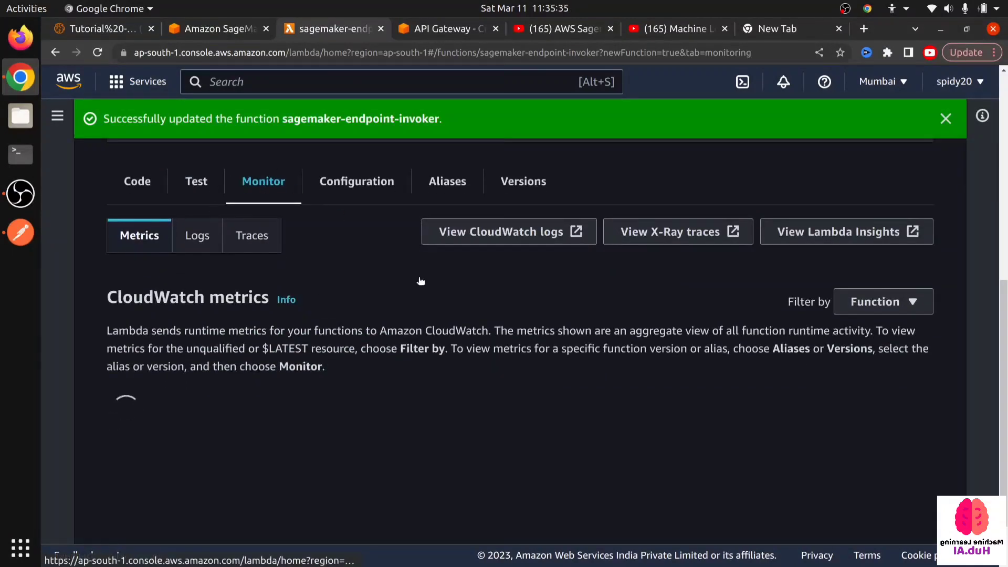
click(514, 238)
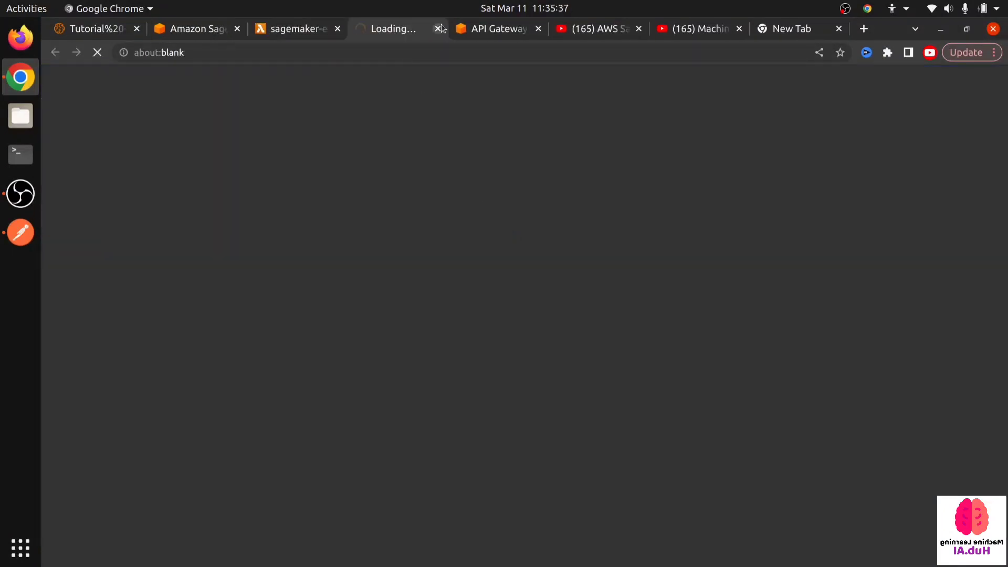
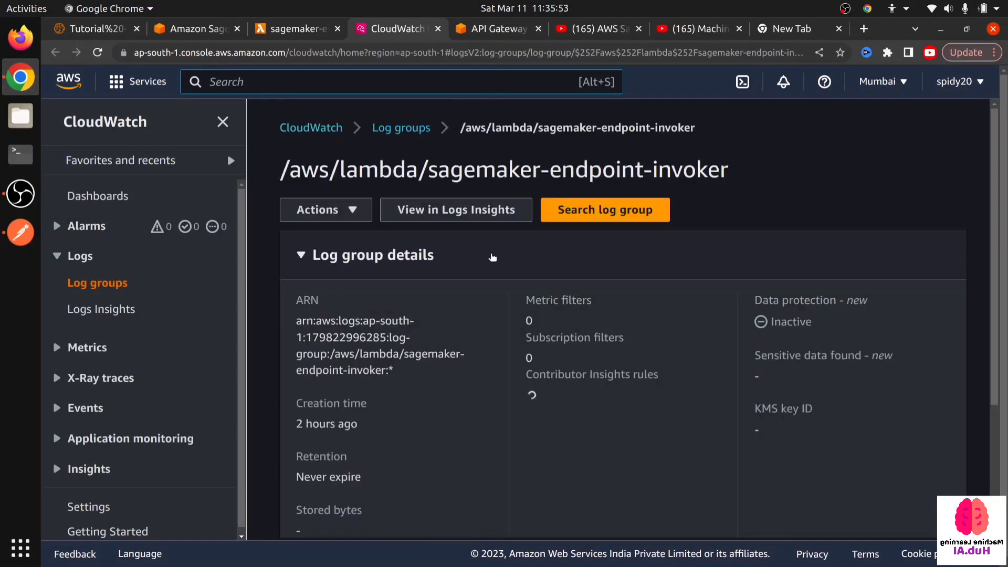
- Open the most recent log stream of the sagemaker-endpoint-invoker log group and read its log events
scroll(491, 223, down, 7)
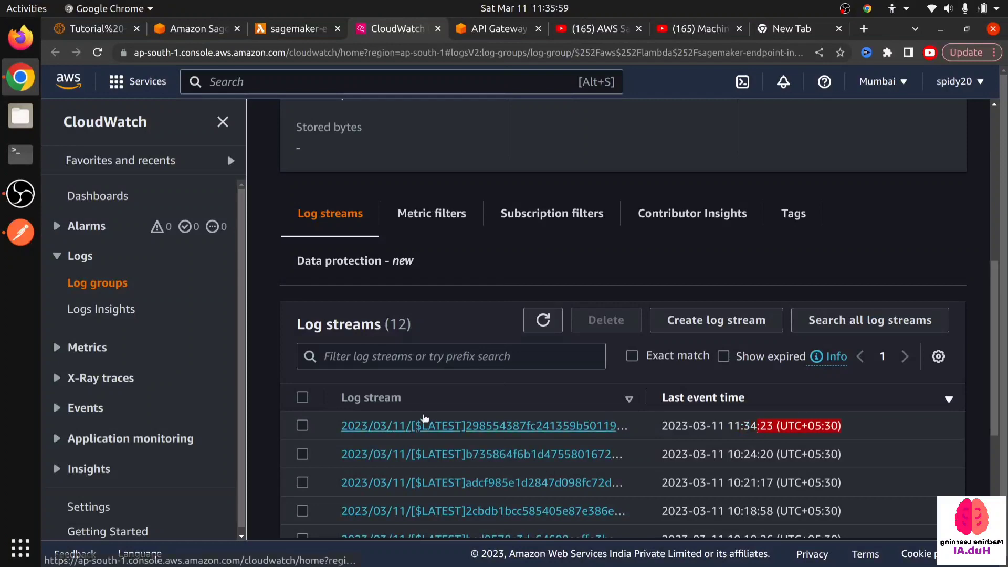
click(432, 427)
scroll(432, 427, down, 1)
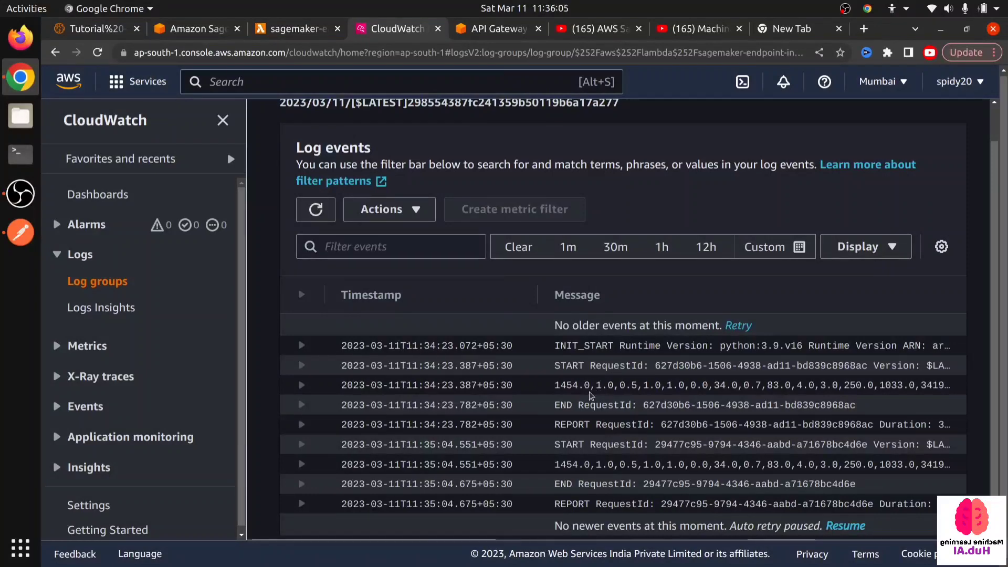
- Compare the payload handling in the sagemaker-endpoint-invoker function's lambda_function code with the payload rows in the CloudWatch log events
click(291, 28)
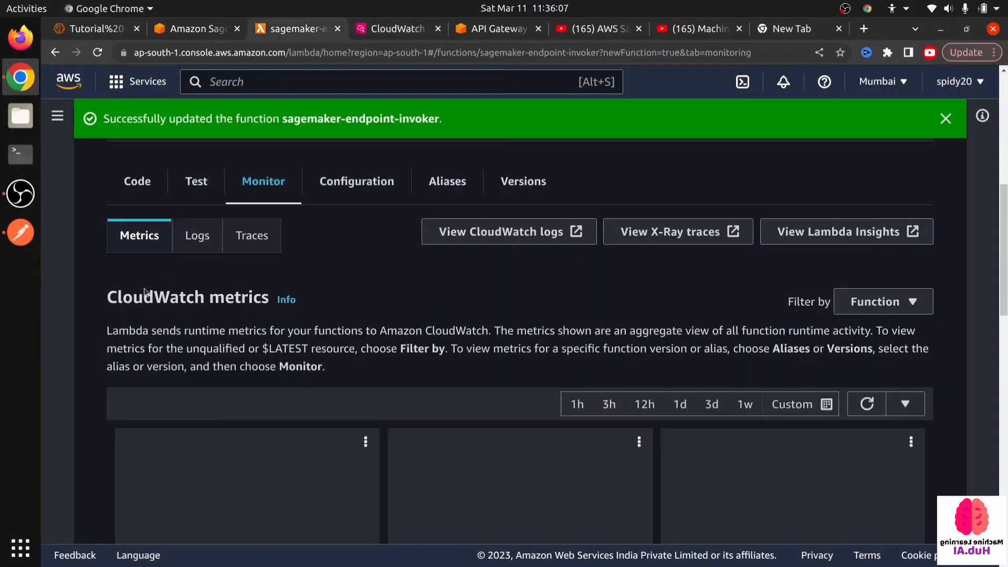
click(139, 181)
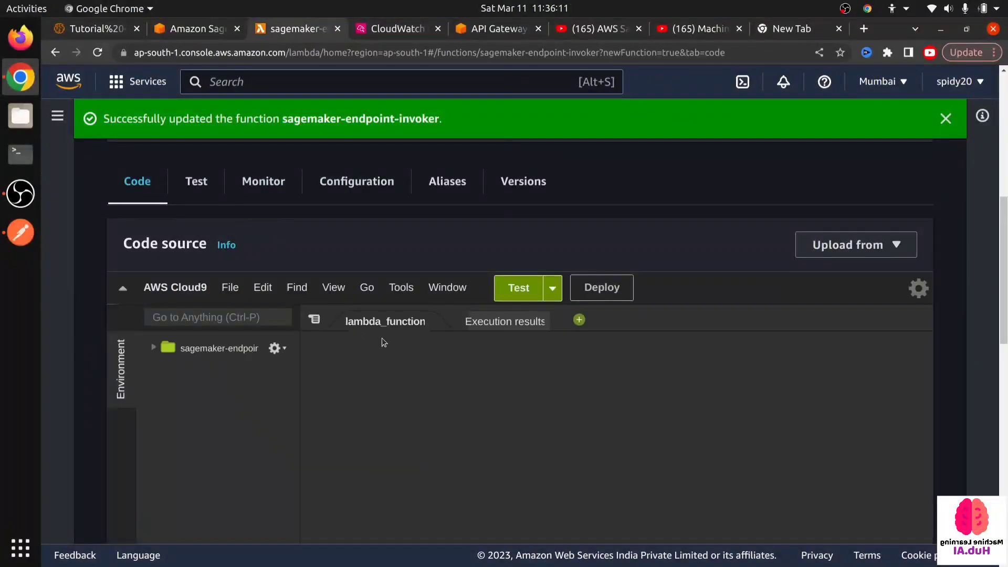
scroll(383, 367, down, 2)
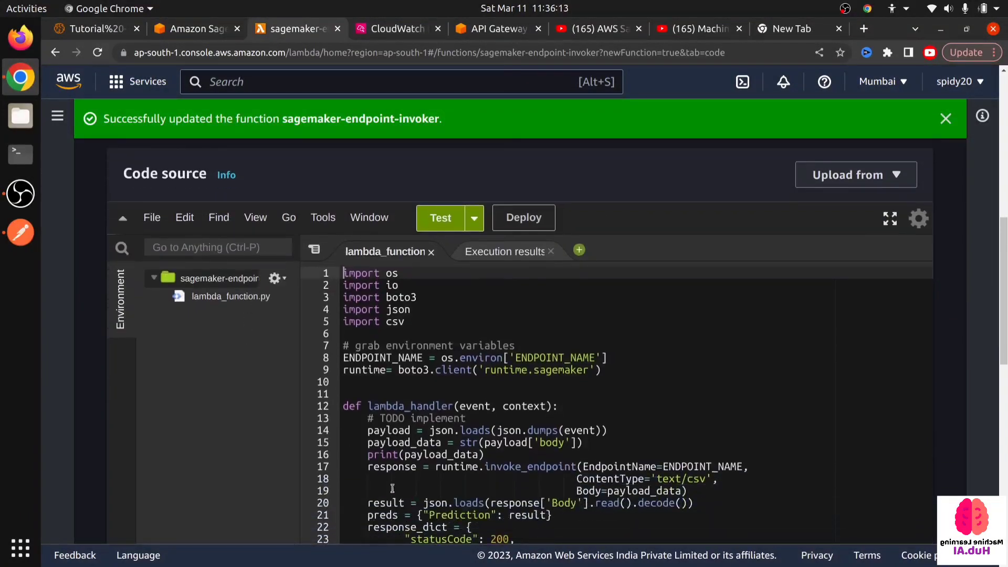
scroll(372, 458, down, 2)
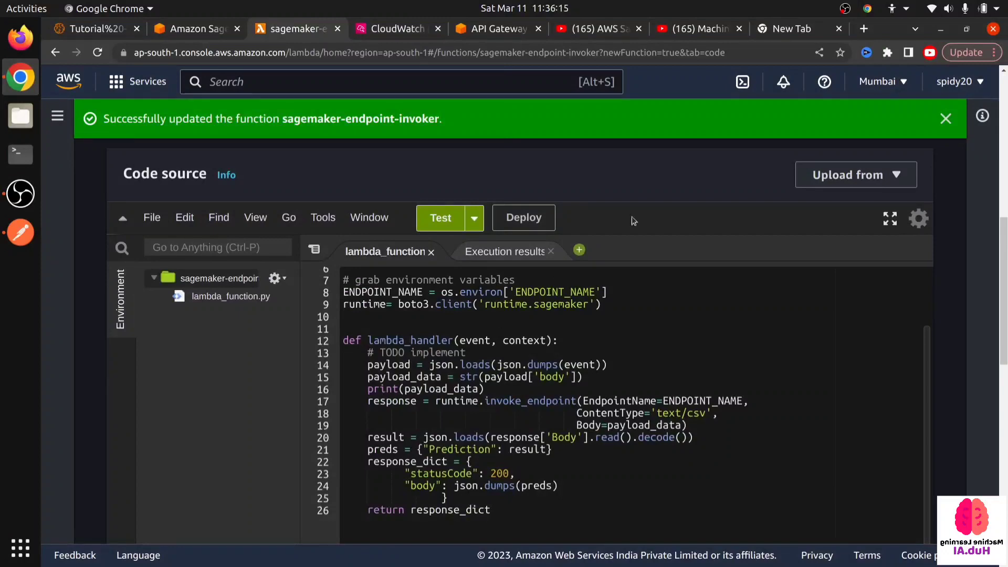
click(397, 29)
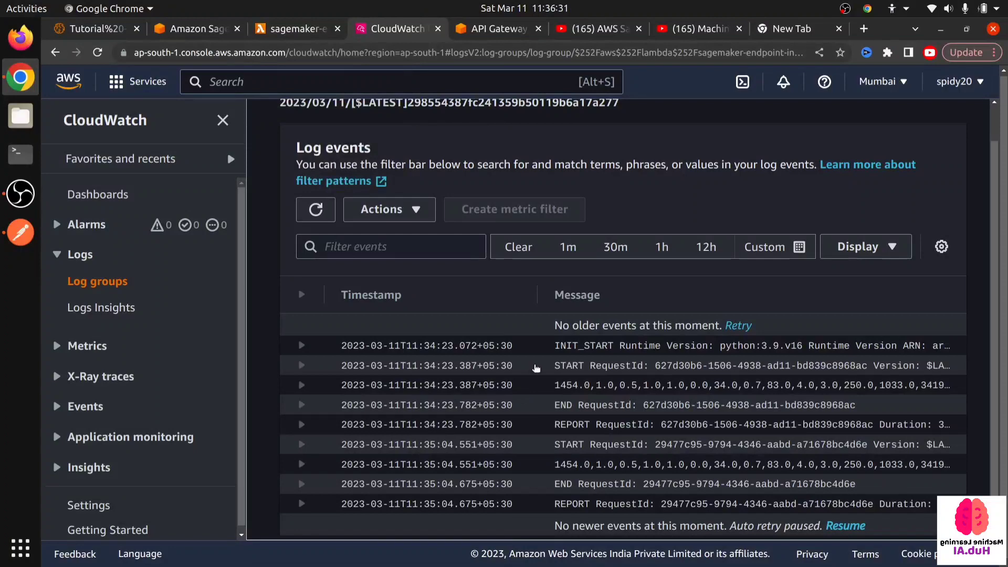
click(291, 32)
scroll(199, 205, up, 5)
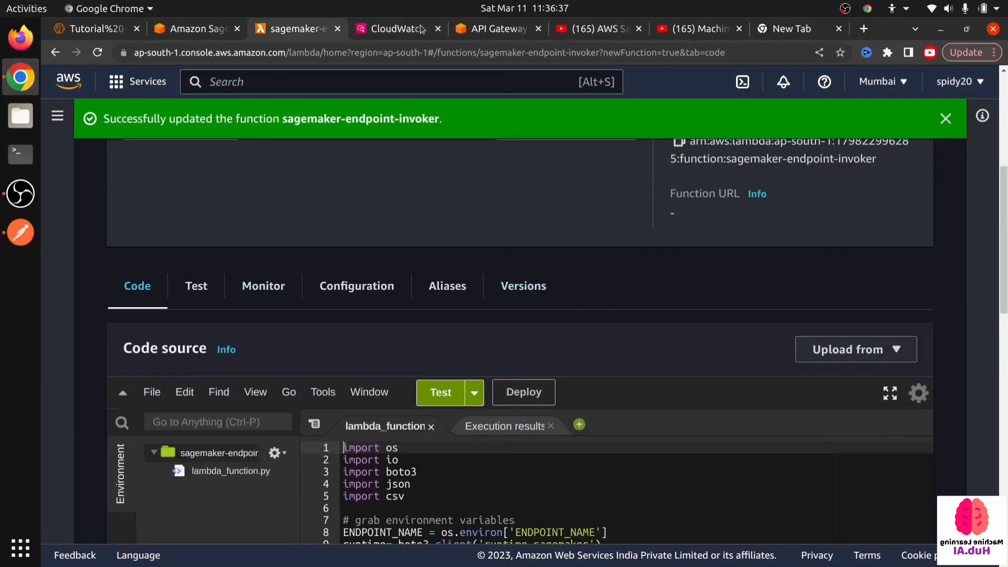
- Duplicate the data row in the /dev POST method test's request body three times, making four identical rows
click(491, 33)
scroll(474, 432, down, 2)
scroll(473, 432, down, 7)
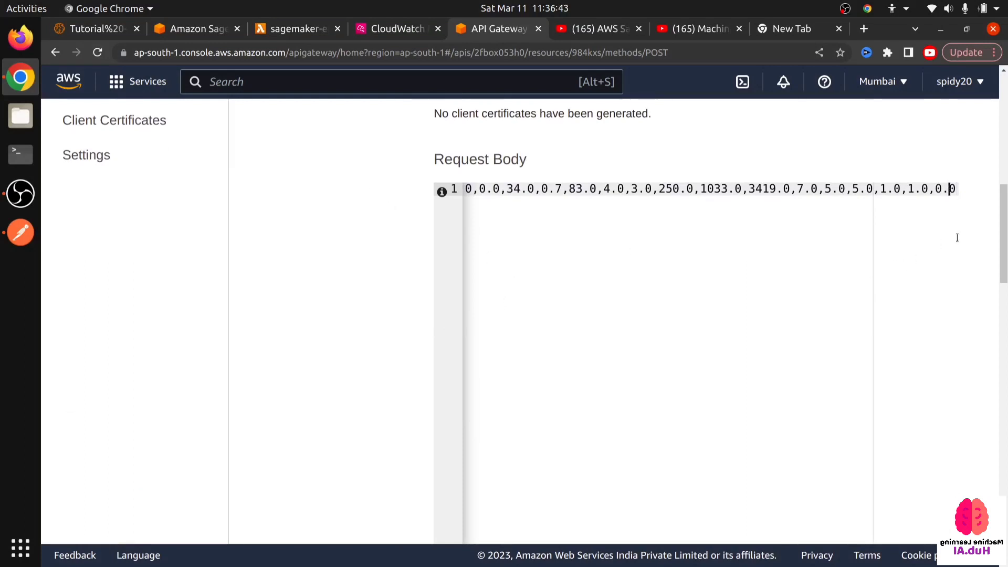
key(ctrl+a)
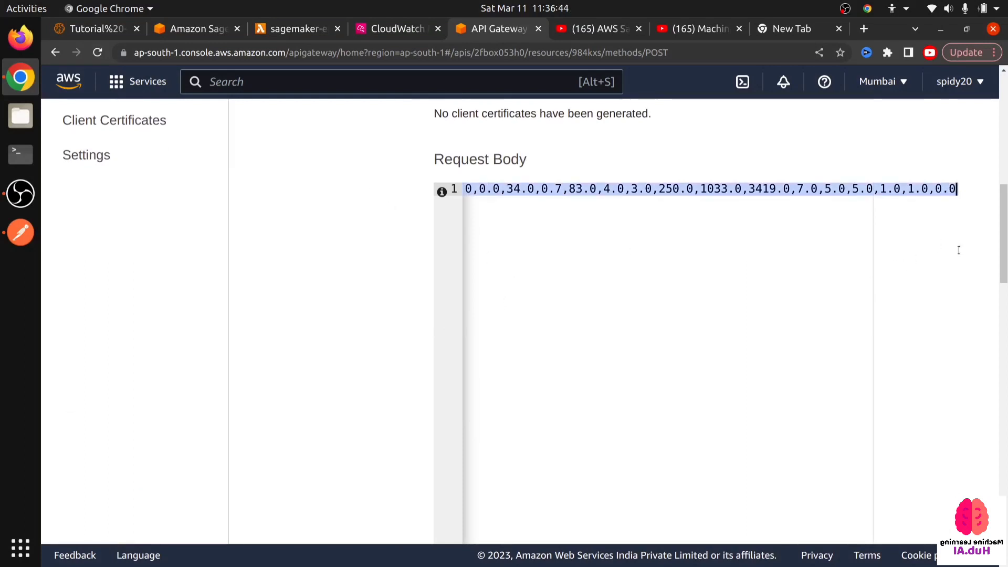
click(952, 208)
key(Return)
text(1454.0,1.0,0.5,1.0,1.0,0.0,34.0,0.7,83.0,4.0,3.0,250.0,1033.0,3419.0,7.0,5.0,5.0,1.0,1.0,0.0)
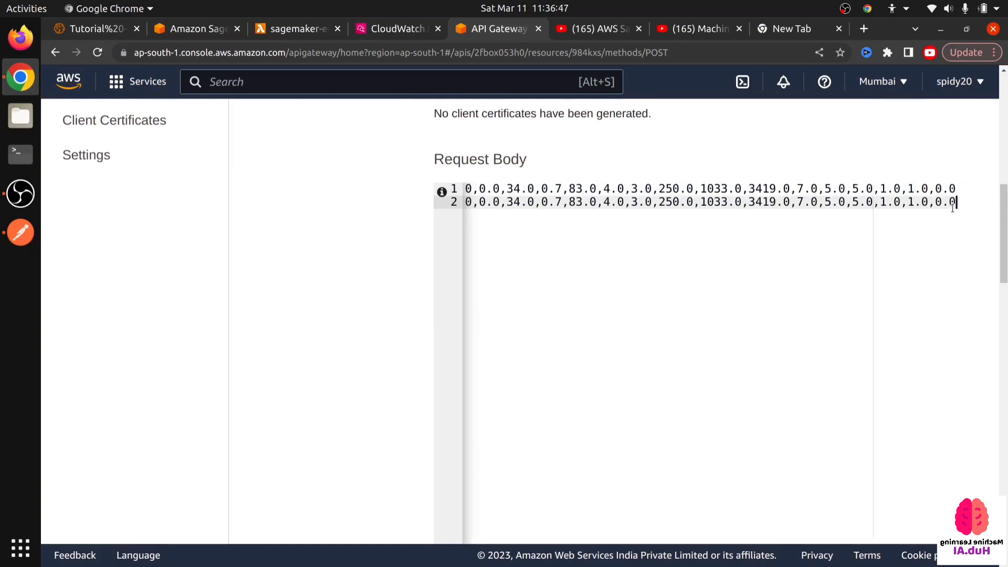
key(Return)
key(ctrl+v)
key(Return)
key(ctrl+v)
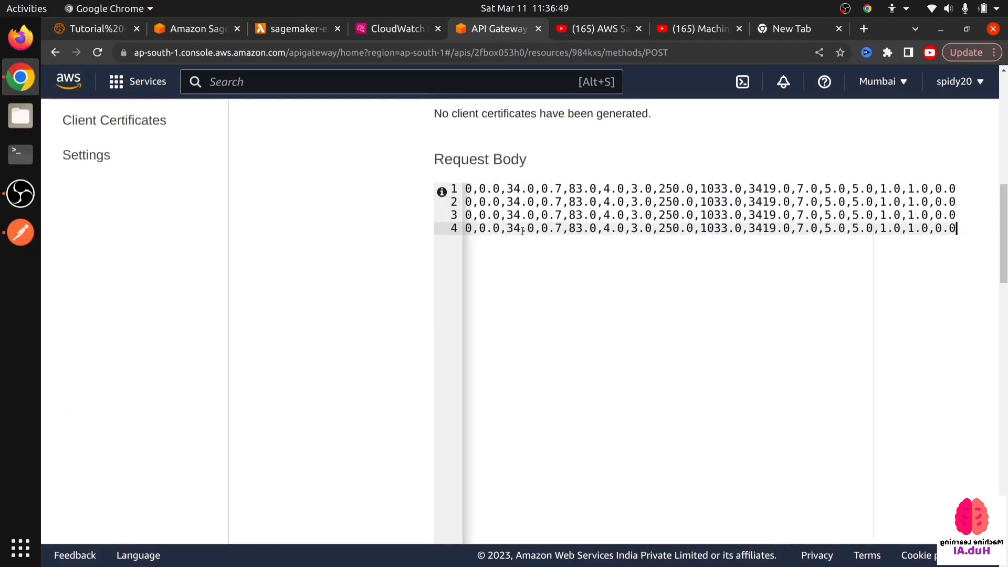
- Run the POST method test with the four-row request body and examine the predictions in the response body
scroll(375, 293, down, 5)
scroll(507, 288, down, 3)
click(945, 283)
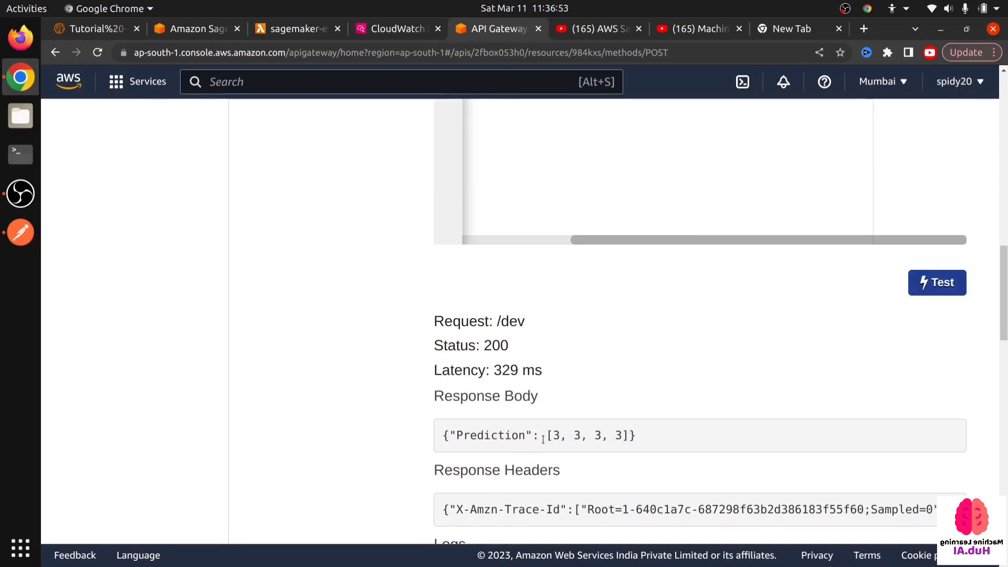
drag(545, 436, 616, 431)
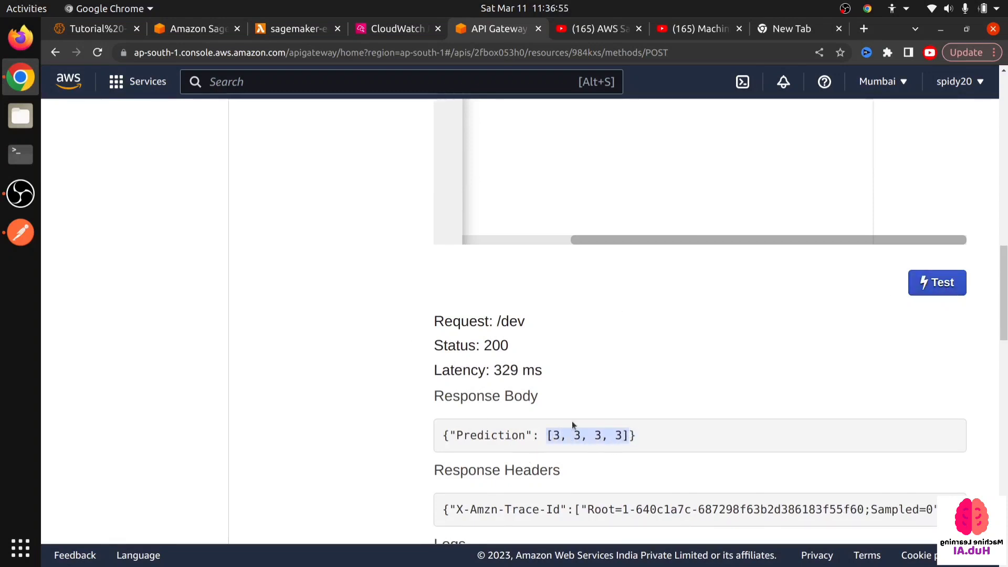
scroll(430, 426, up, 2)
scroll(433, 425, down, 3)
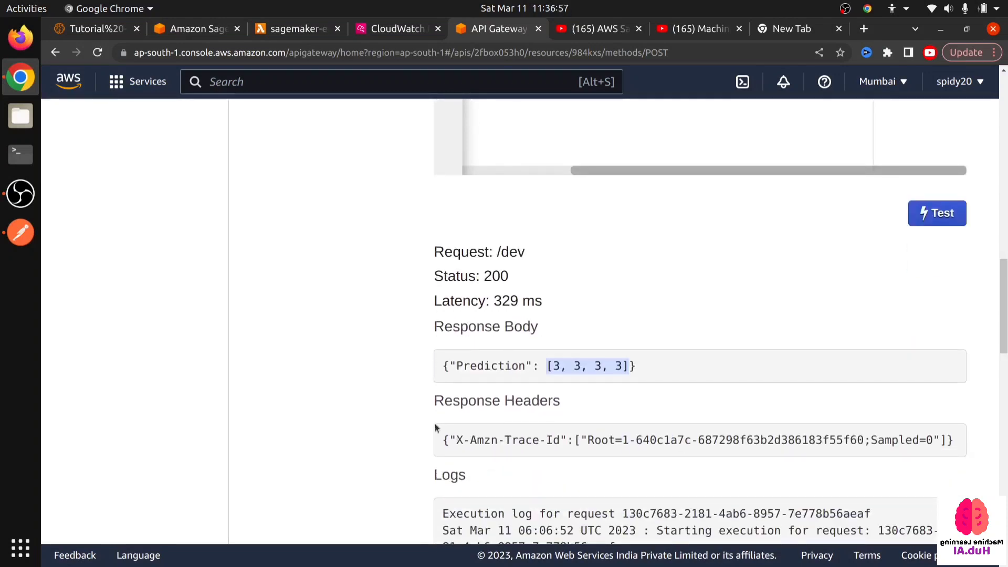
- Examine the input_fn code in the Tutorial - 1 Sagemaker SKlearn notebook, focusing on how pd.read_csv parses the request body
click(87, 32)
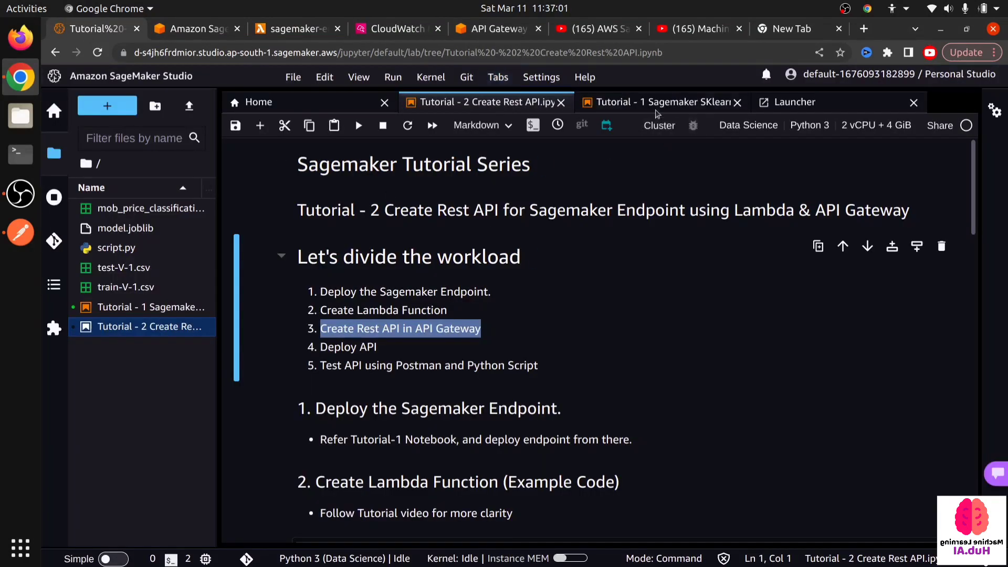
click(649, 113)
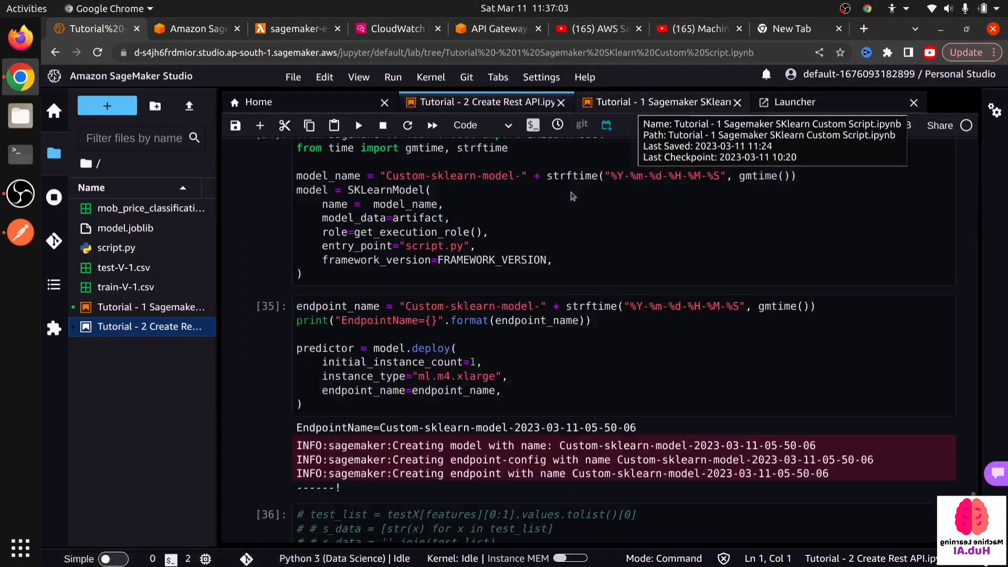
scroll(387, 353, up, 20)
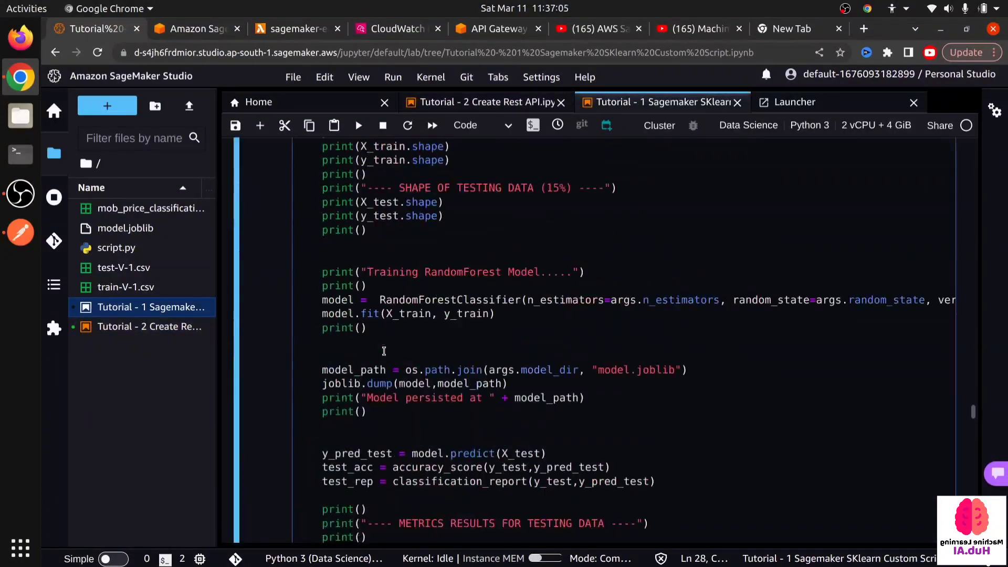
scroll(372, 361, up, 5)
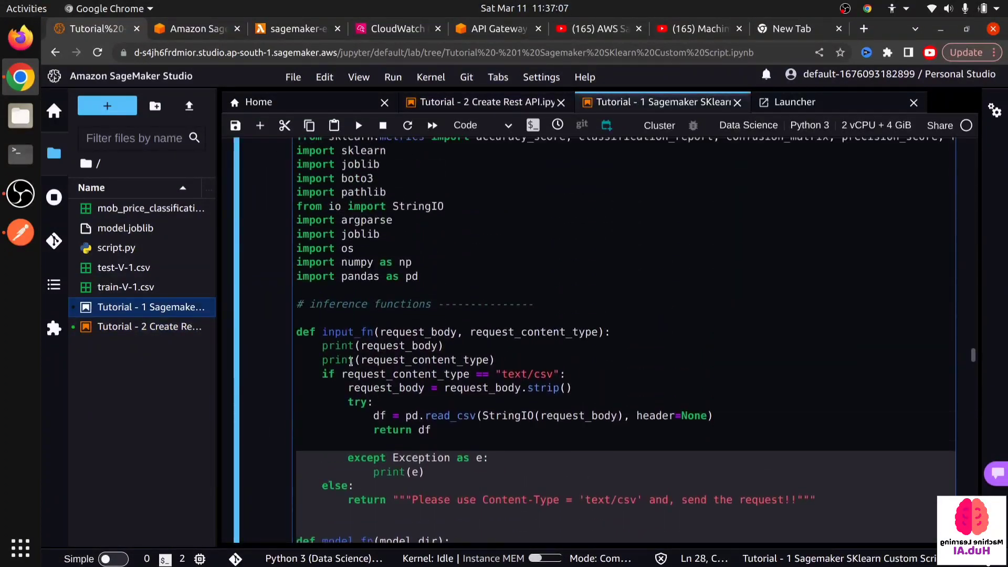
click(323, 333)
click(349, 402)
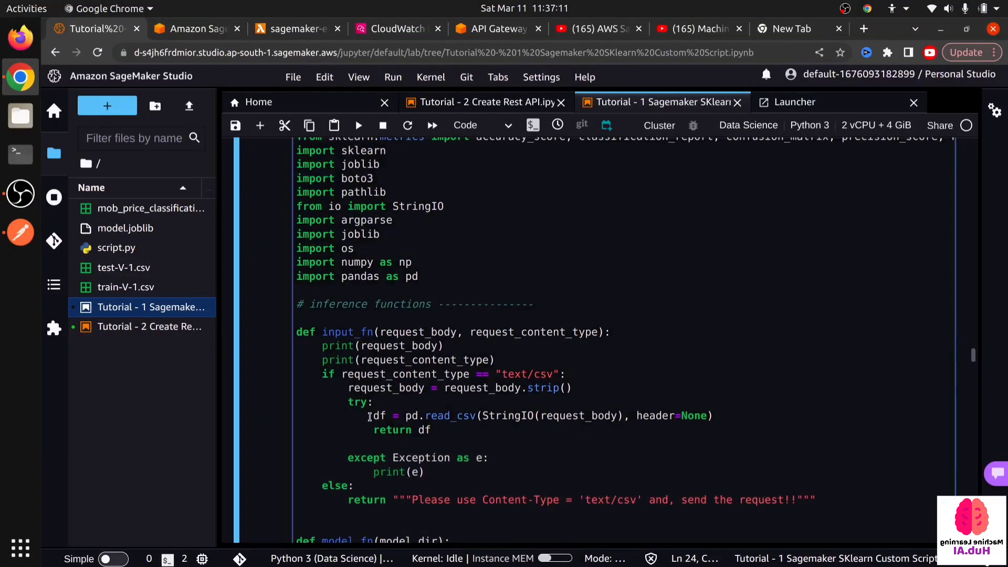
drag(348, 388, 742, 415)
click(449, 415)
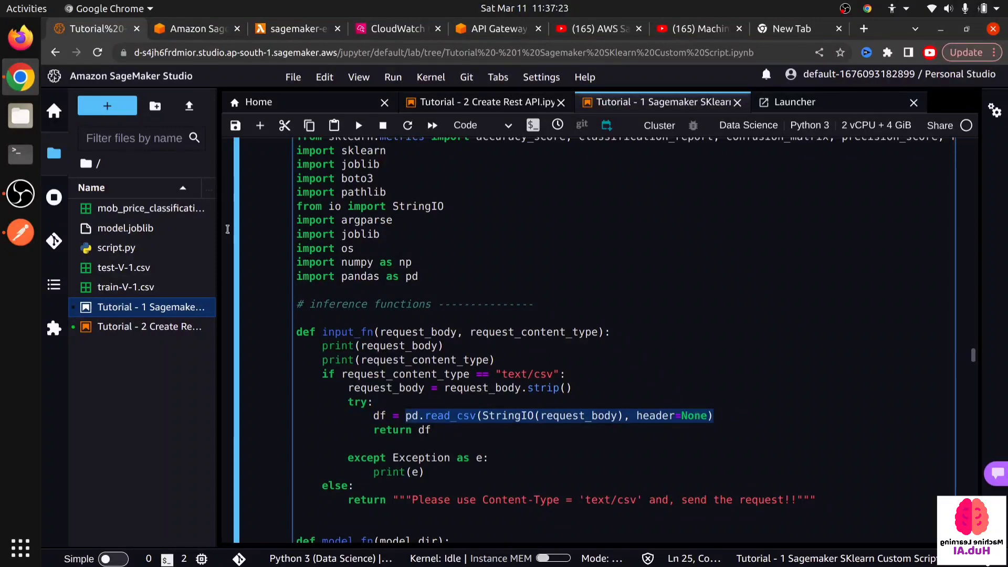
- Check the raw request body in Postman, and return to the /dev POST method test in the browser's API Gateway console
click(7, 235)
click(547, 275)
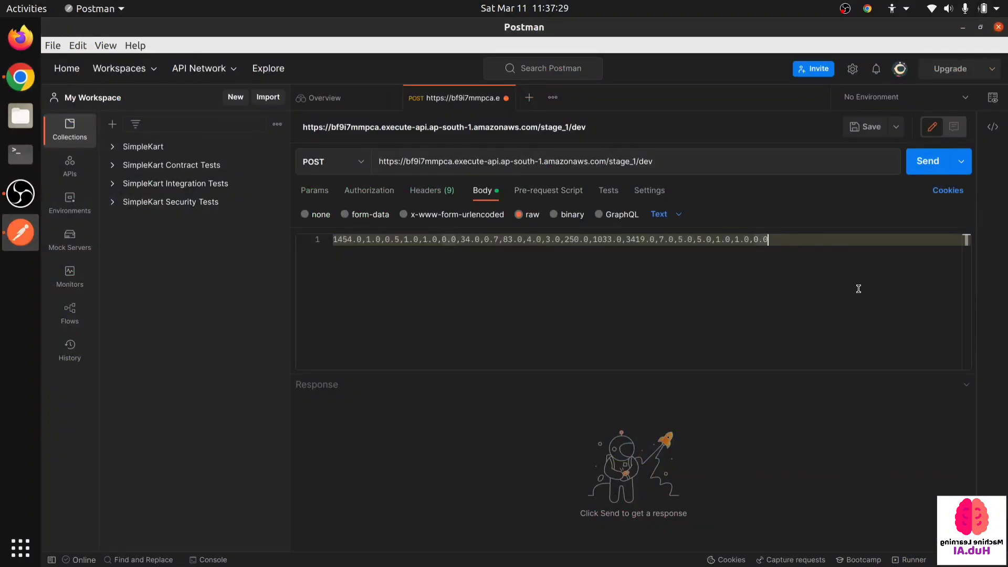
click(21, 77)
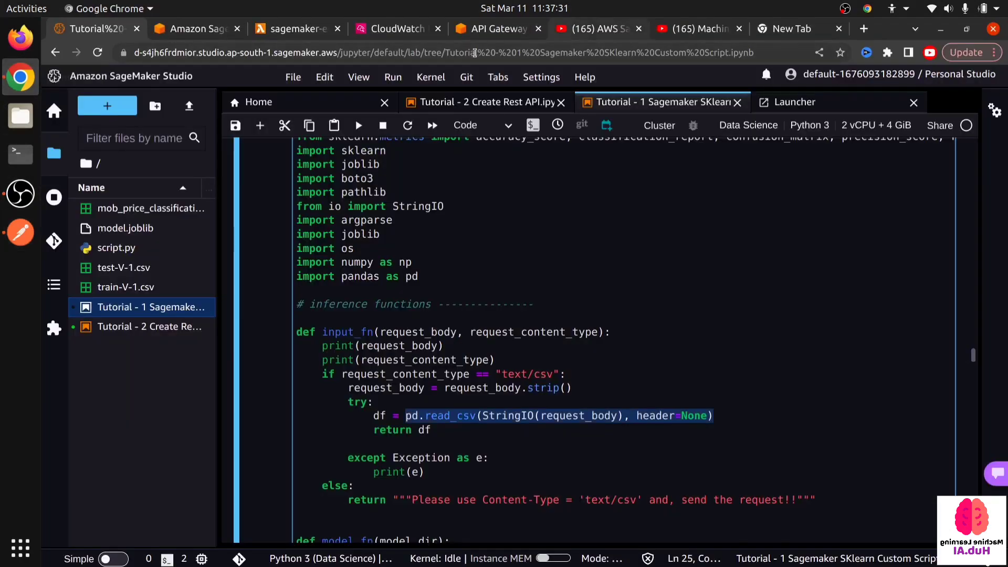
click(496, 28)
scroll(393, 310, down, 3)
scroll(393, 310, up, 6)
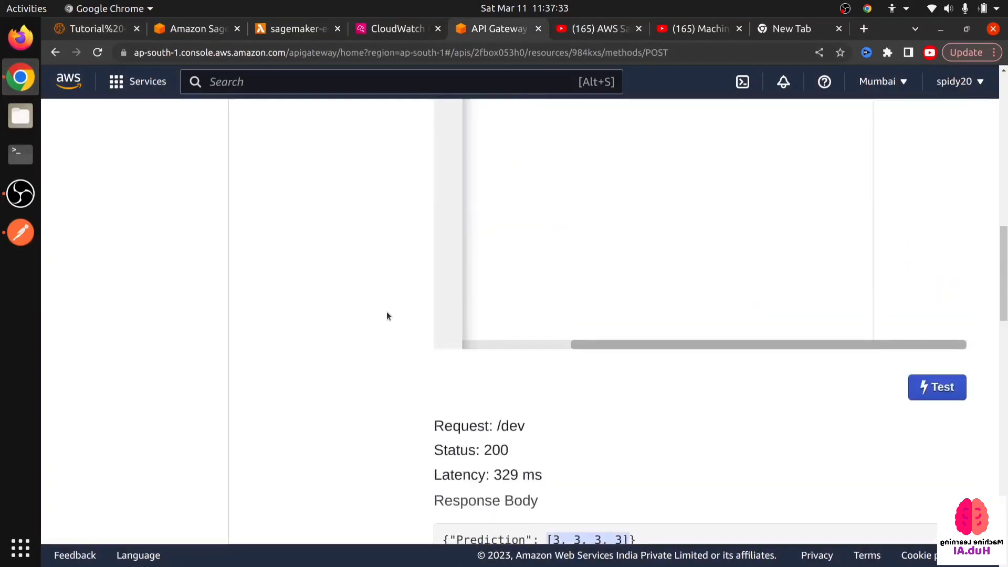
scroll(387, 311, up, 10)
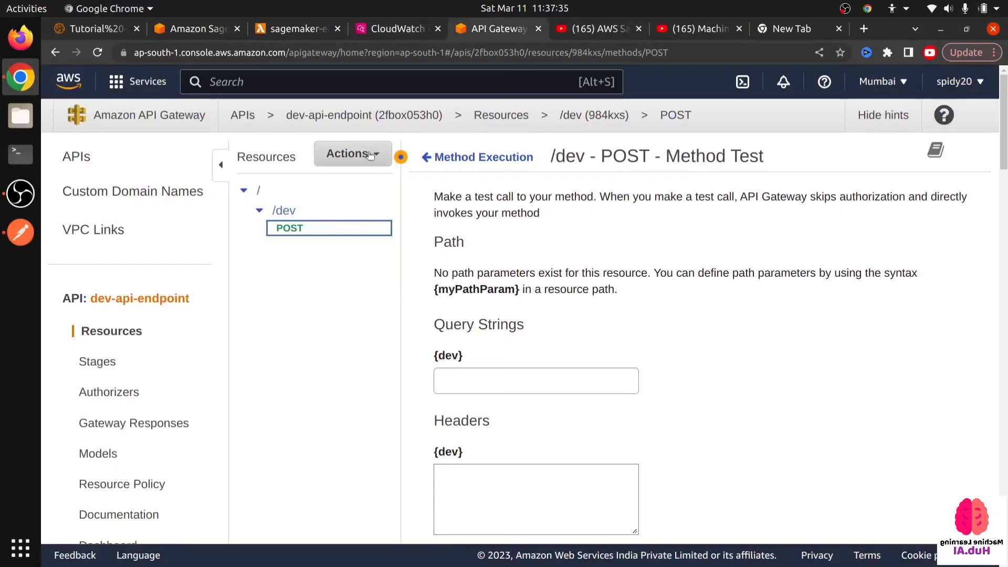
click(370, 153)
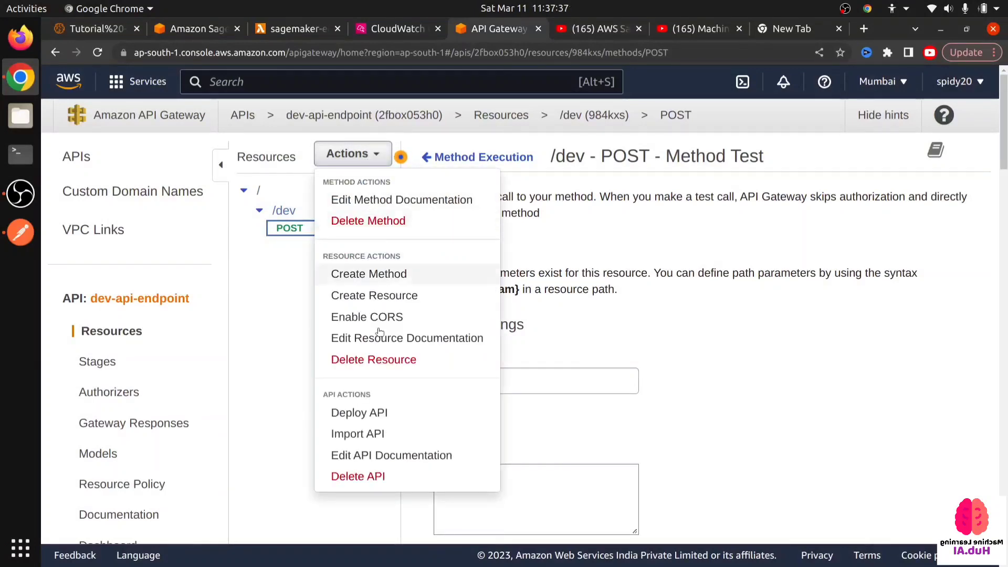
click(396, 412)
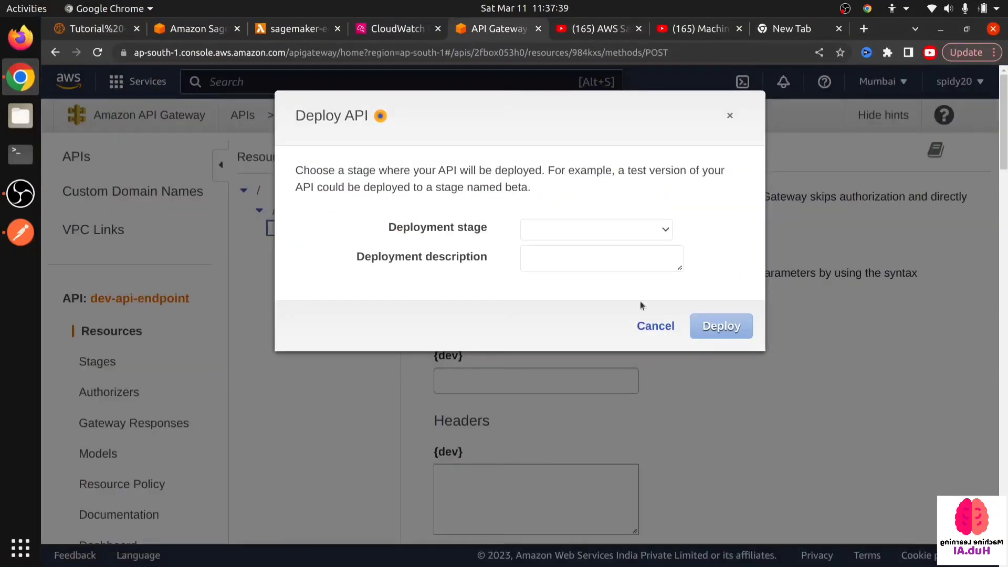
click(650, 326)
- Deploy dev-api-endpoint to a new deployment stage named stage_1
click(357, 154)
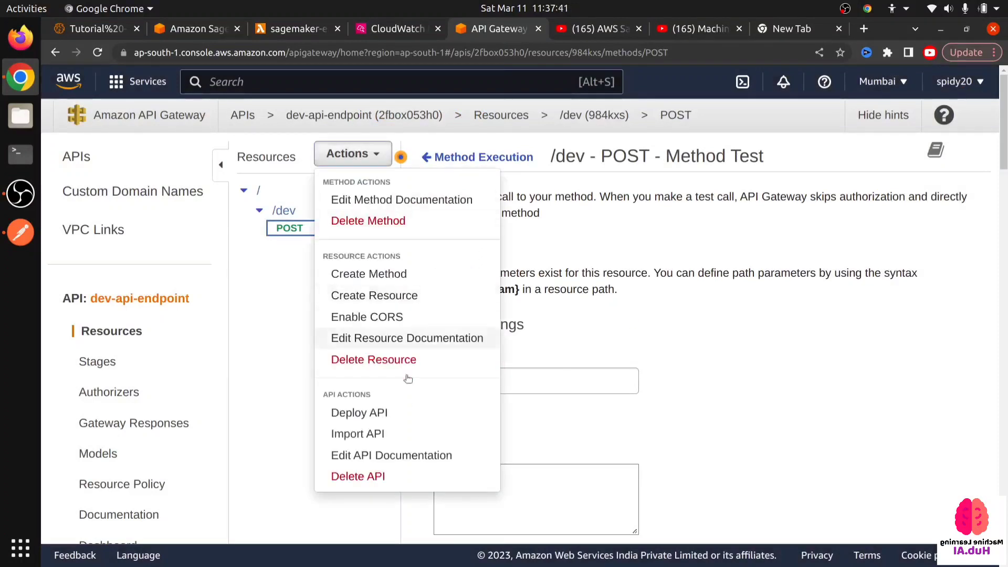
click(398, 413)
click(534, 219)
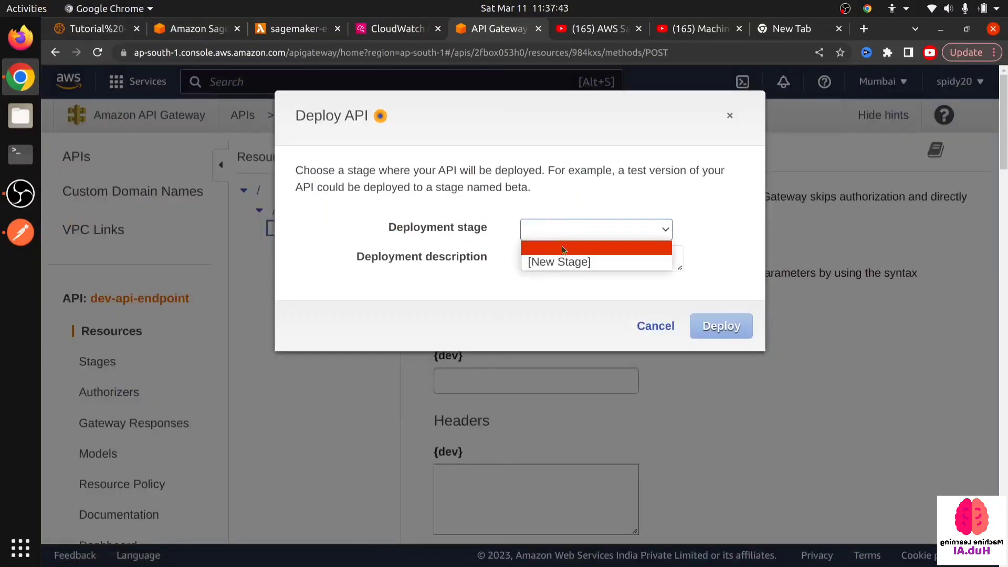
click(559, 261)
click(551, 263)
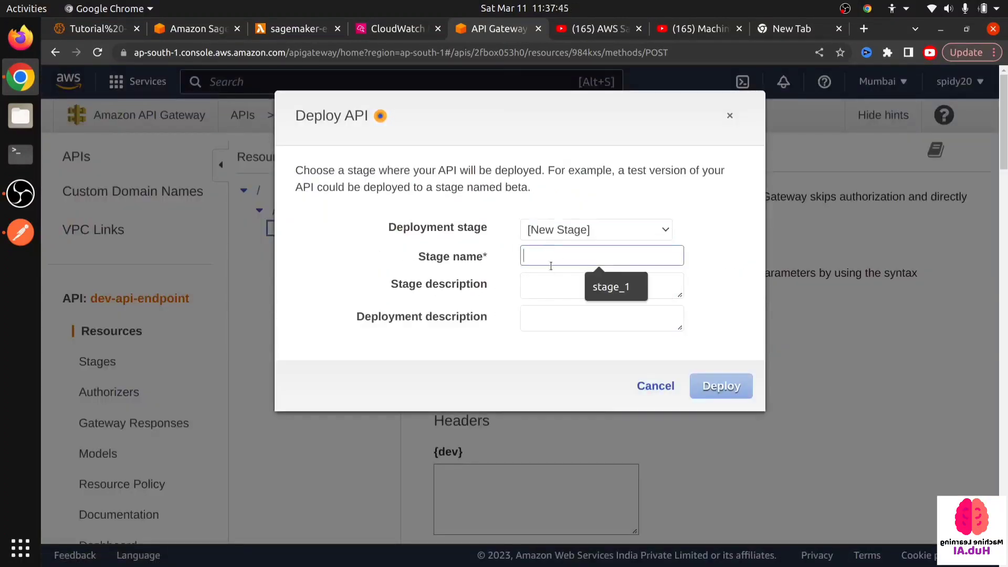
click(610, 288)
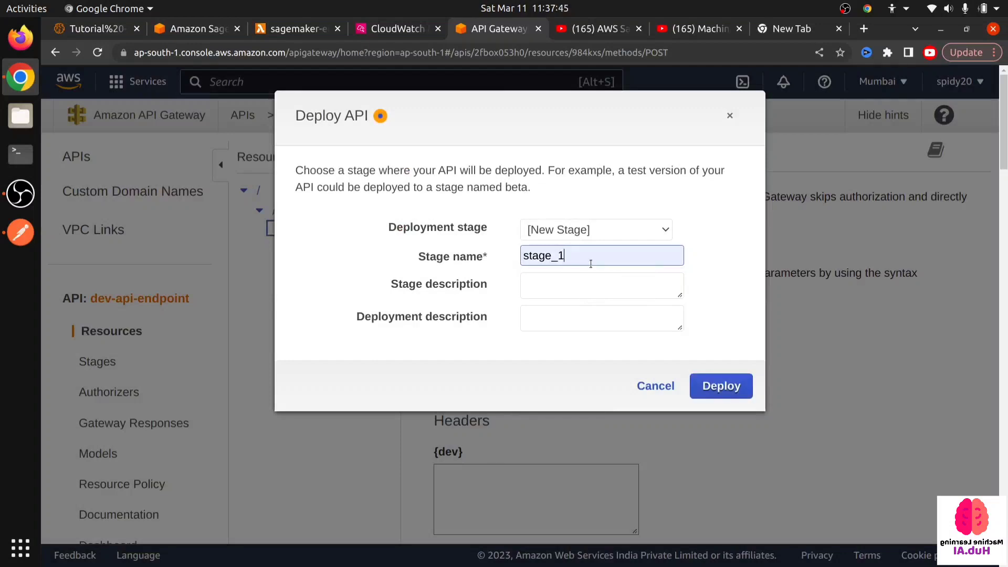
click(722, 386)
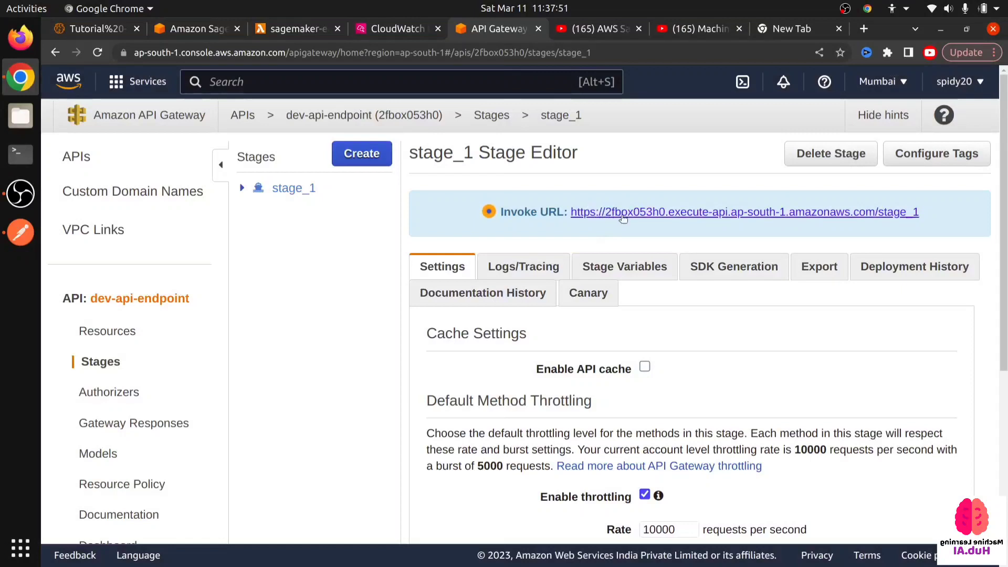
- Open the invoke URL of stage_1 in a separate browser tab and examine the returned message
ctrl+click(624, 212)
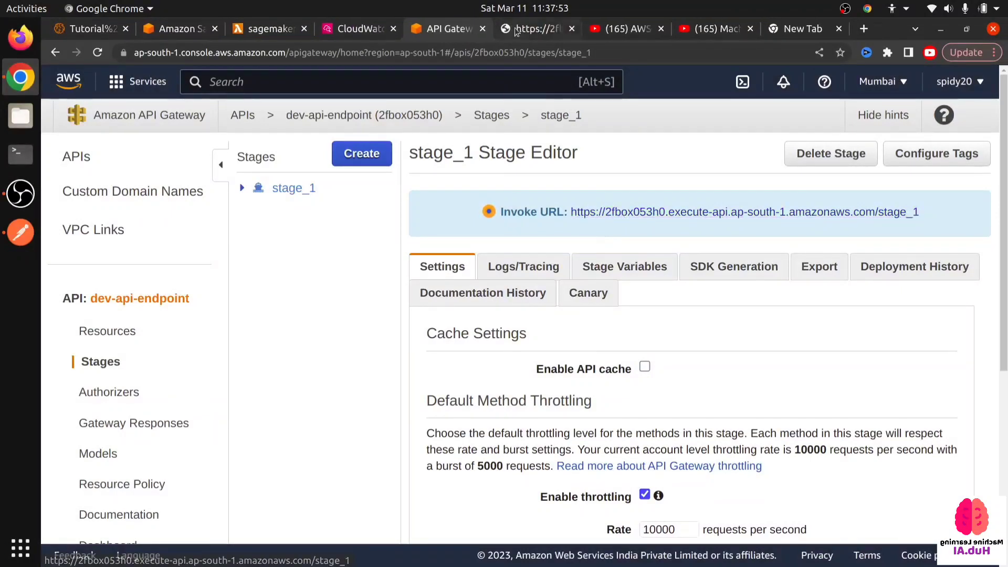
click(519, 30)
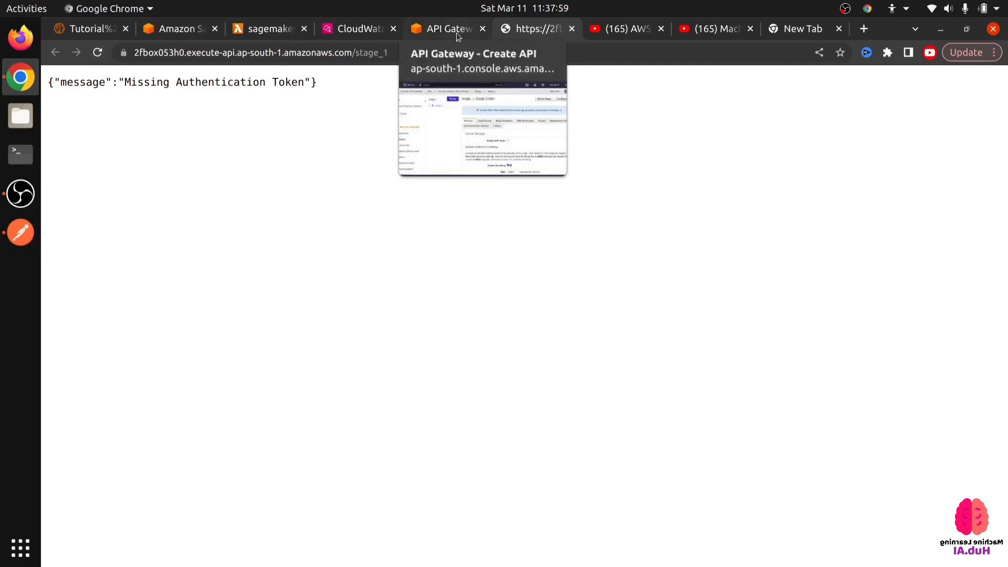
drag(321, 81, 214, 83)
click(159, 91)
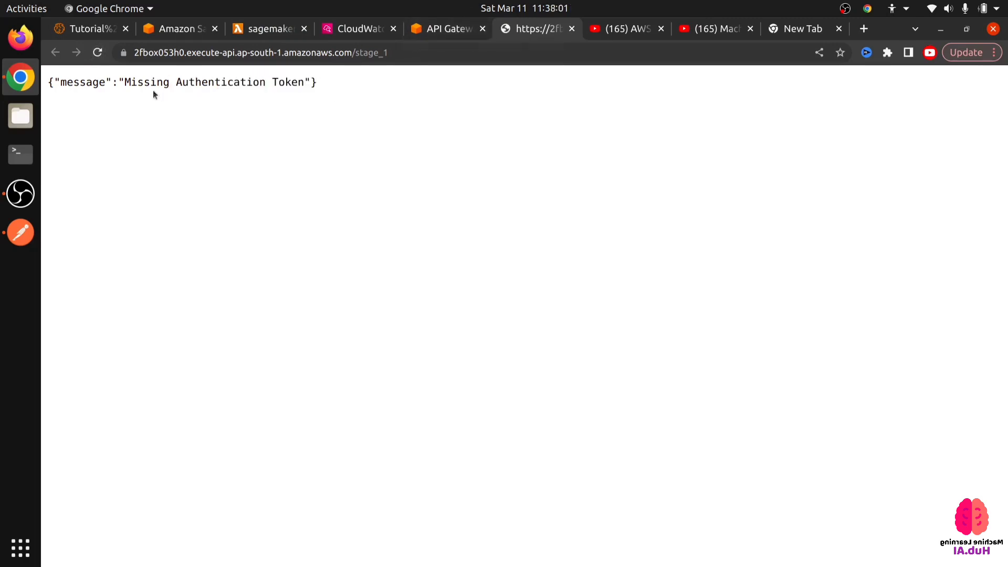
- Check the message returned by the stage_1 URL against the invoke URL shown in the API Gateway Stage Editor
drag(74, 91, 46, 82)
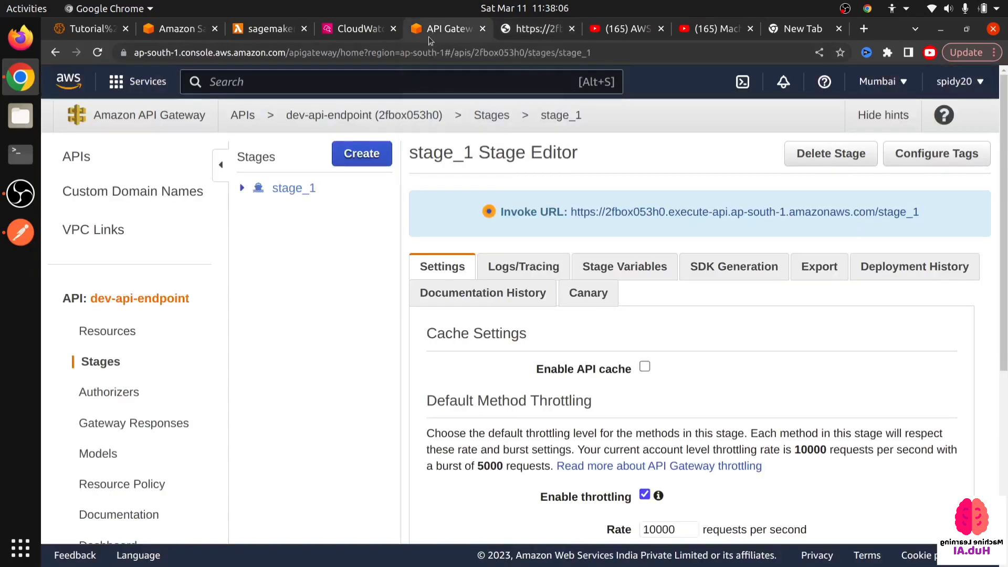
click(432, 33)
click(543, 32)
- Append /dev to the stage_1 invoke URL in the browser tab and load the resulting address
click(398, 51)
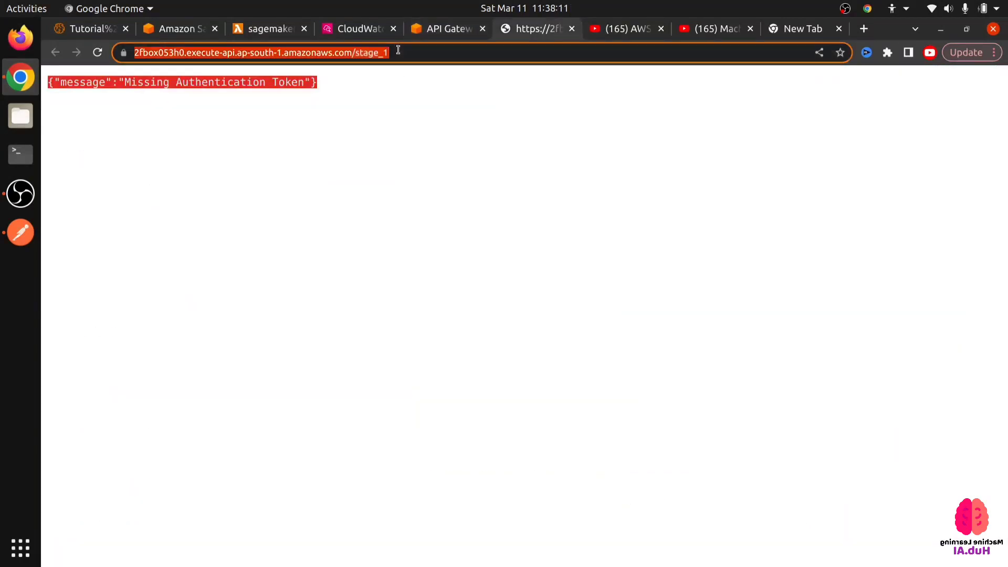
click(398, 51)
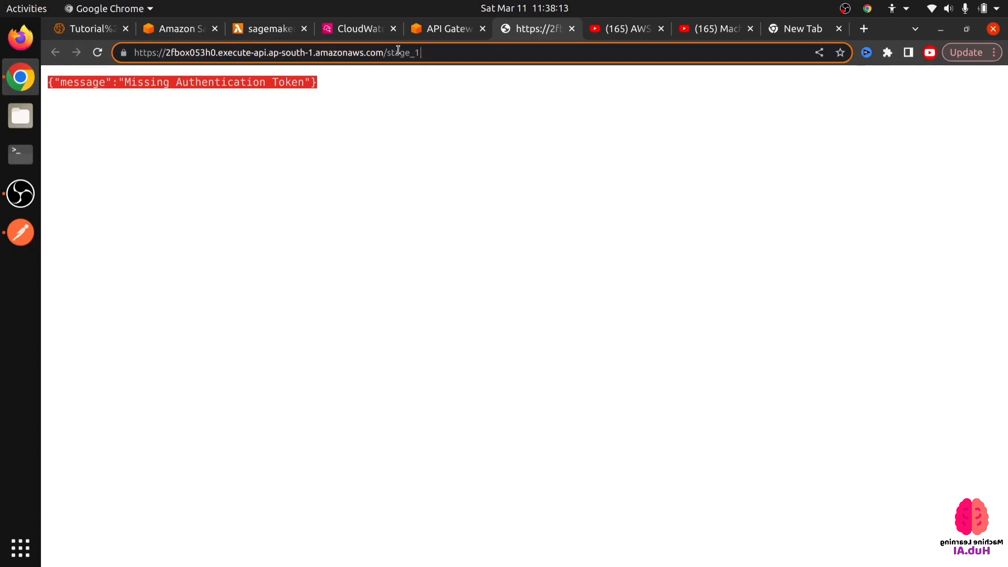
text(/DE)
key(BackSpace)
key(BackSpace)
text(dev)
key(BackSpace)
key(BackSpace)
key(BackSpace)
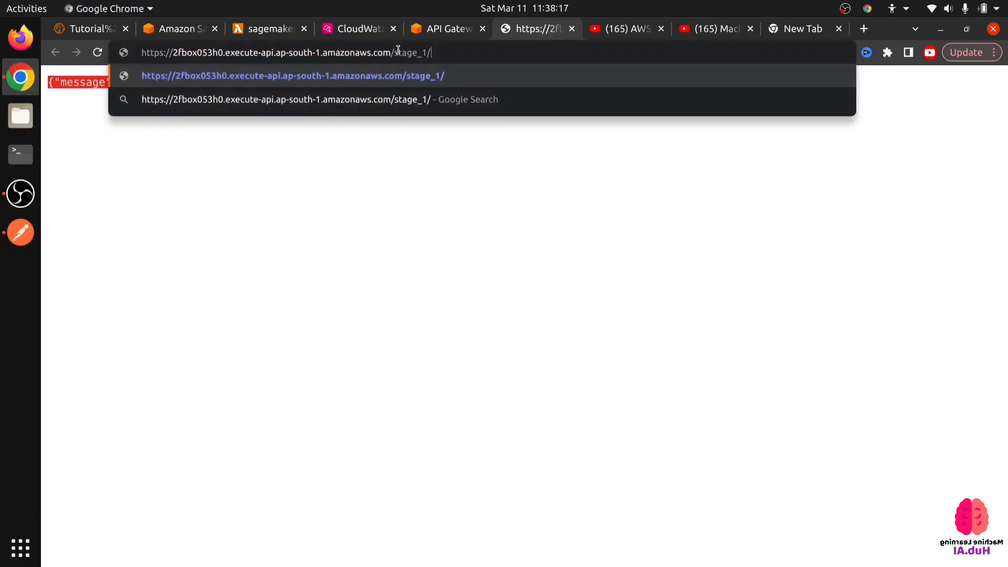
text(dev)
key(Return)
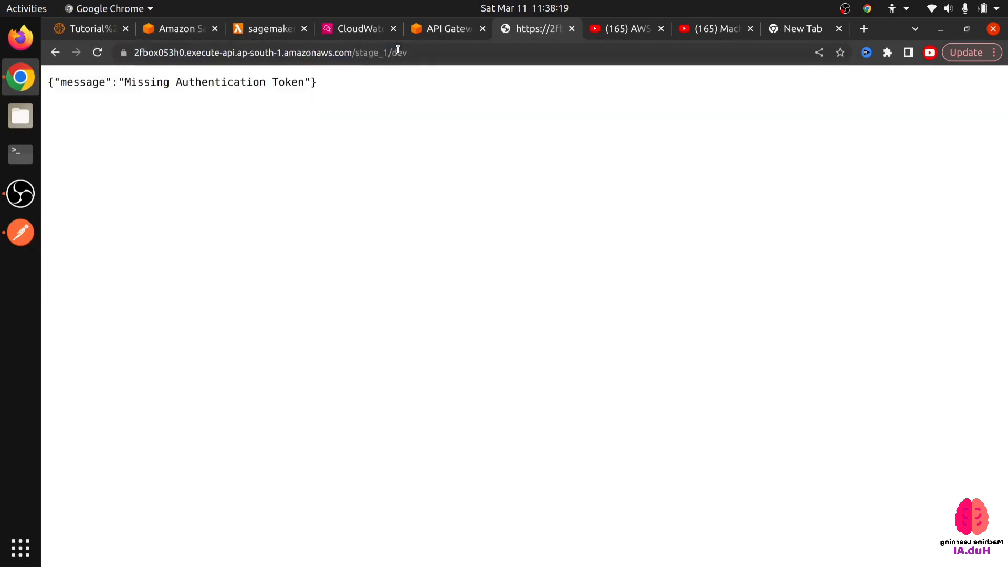
- Expand stage_1 in API Gateway, open the invoke URL of the /dev POST method, and close the duplicate browser tab
click(431, 30)
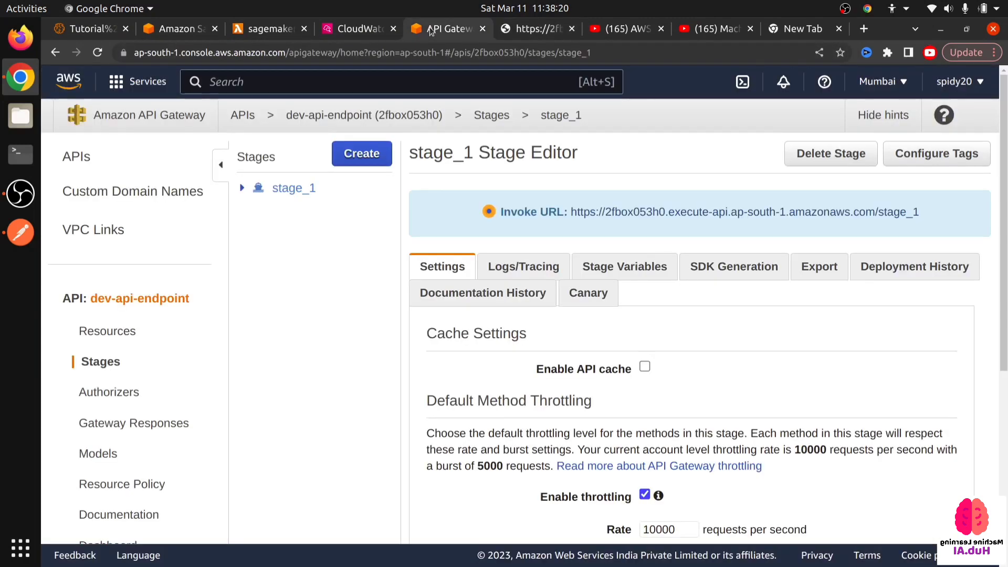
click(242, 191)
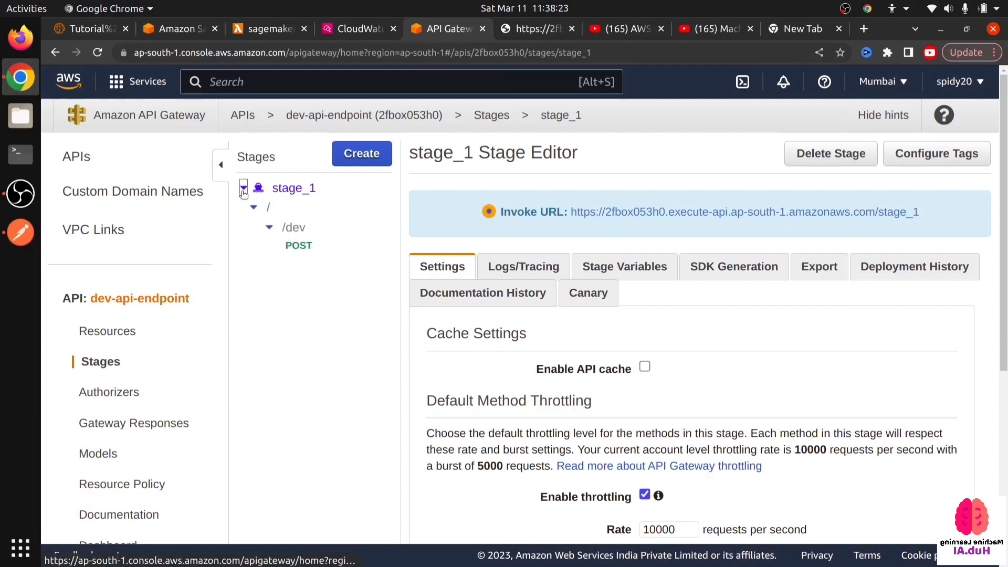
click(303, 250)
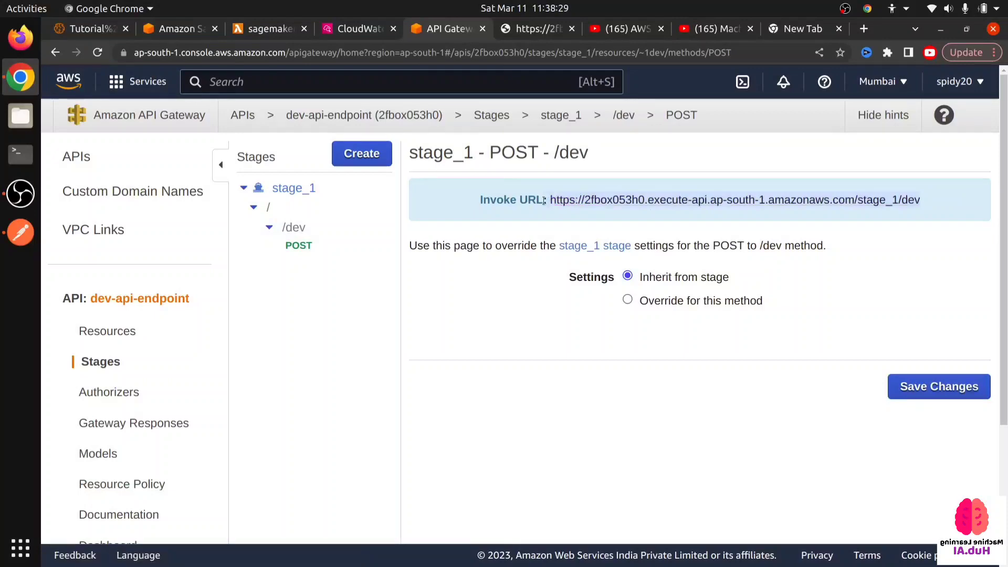
click(586, 205)
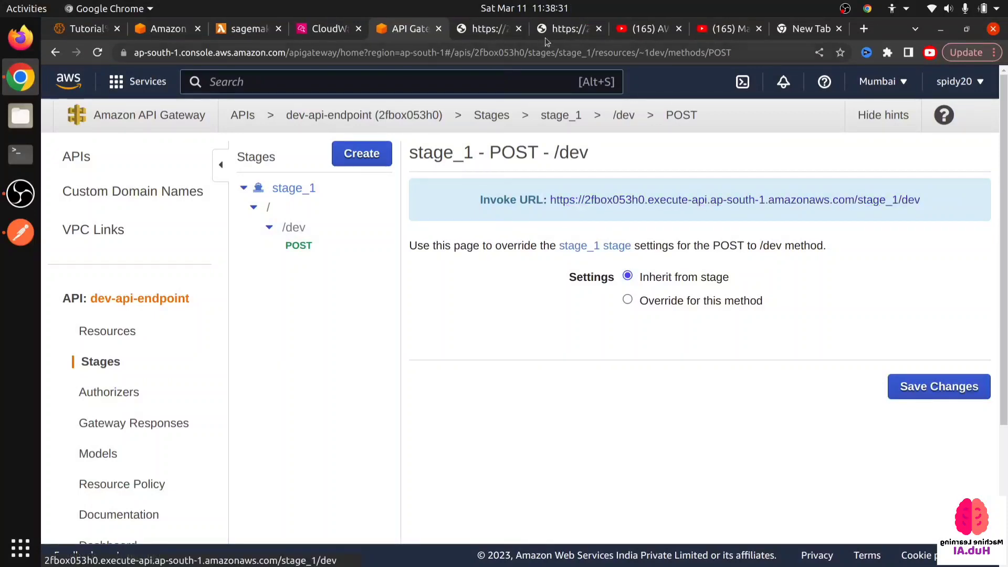
click(577, 29)
click(598, 30)
click(498, 30)
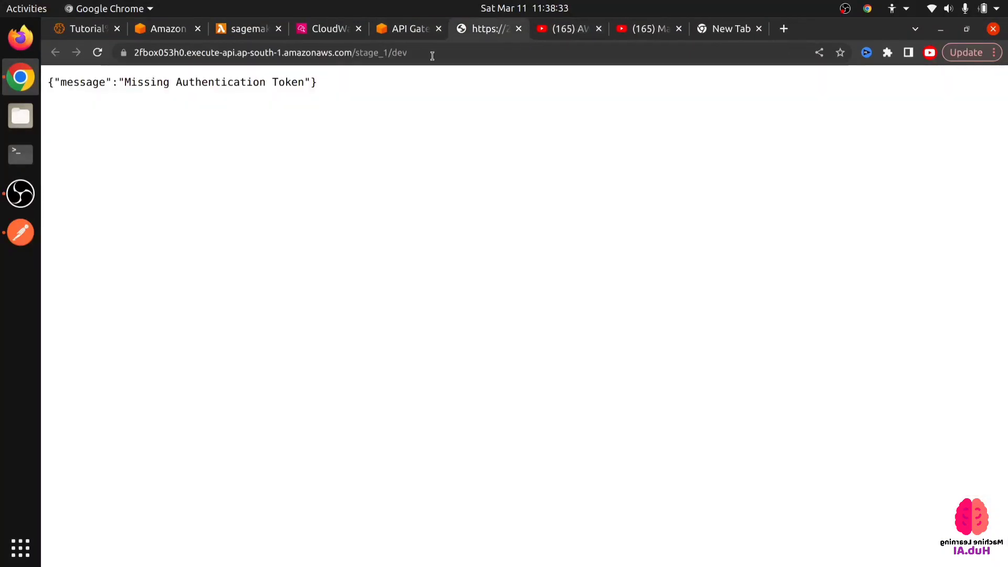
click(407, 53)
key(ctrl+c)
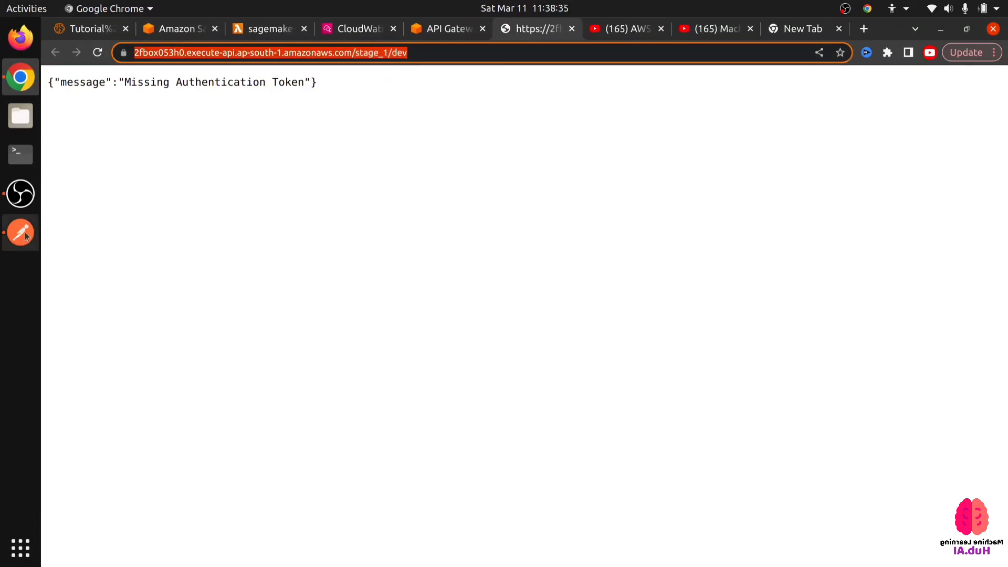
click(25, 233)
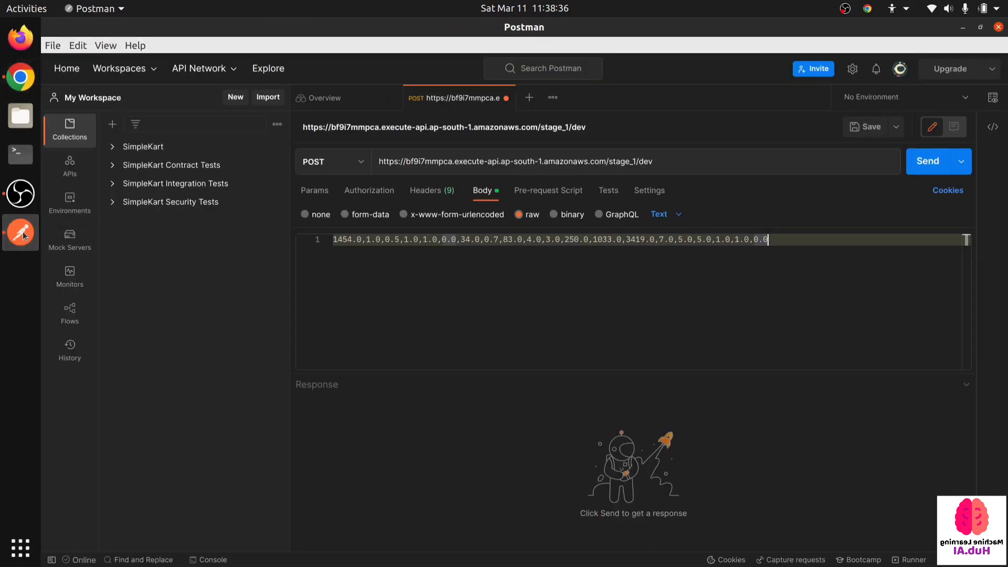
click(577, 170)
key(ctrl+a)
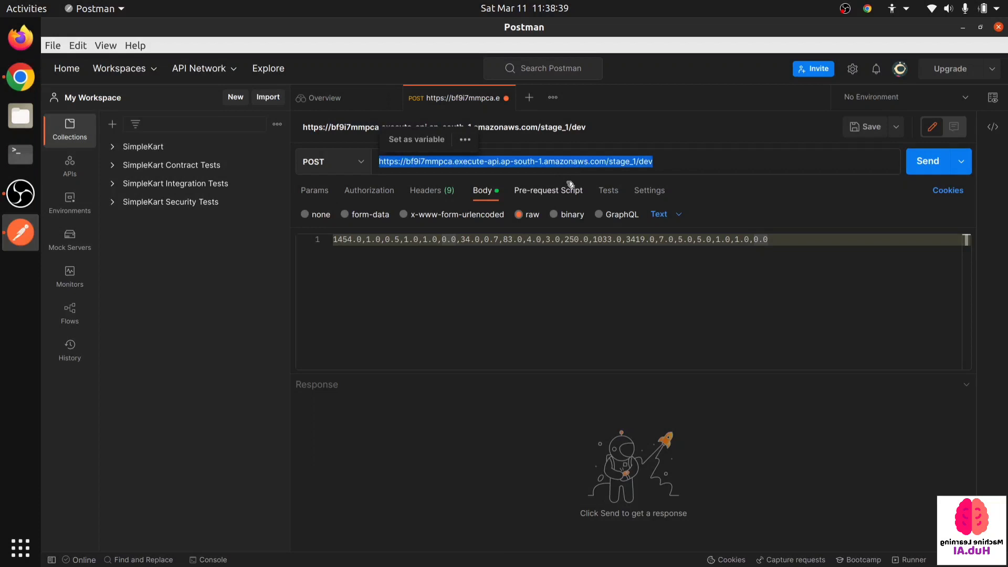
key(ctrl+v)
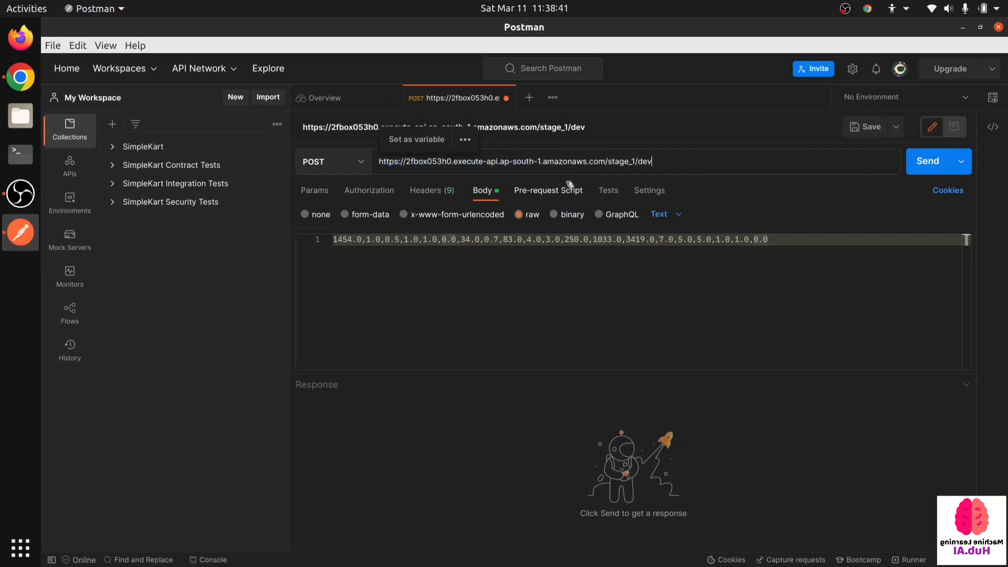
- Set the authorization type of the Postman request to No Auth
click(366, 195)
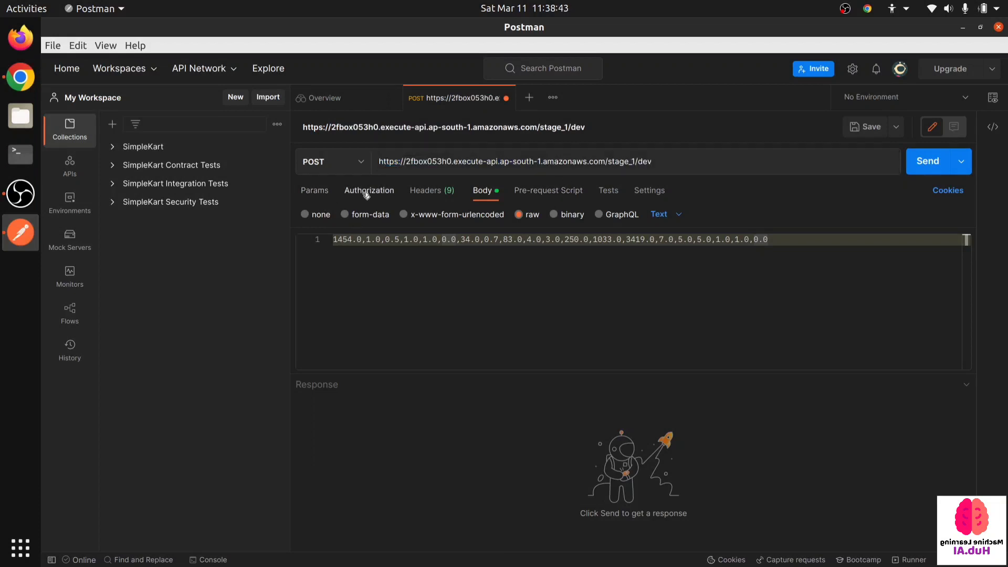
click(367, 192)
click(460, 226)
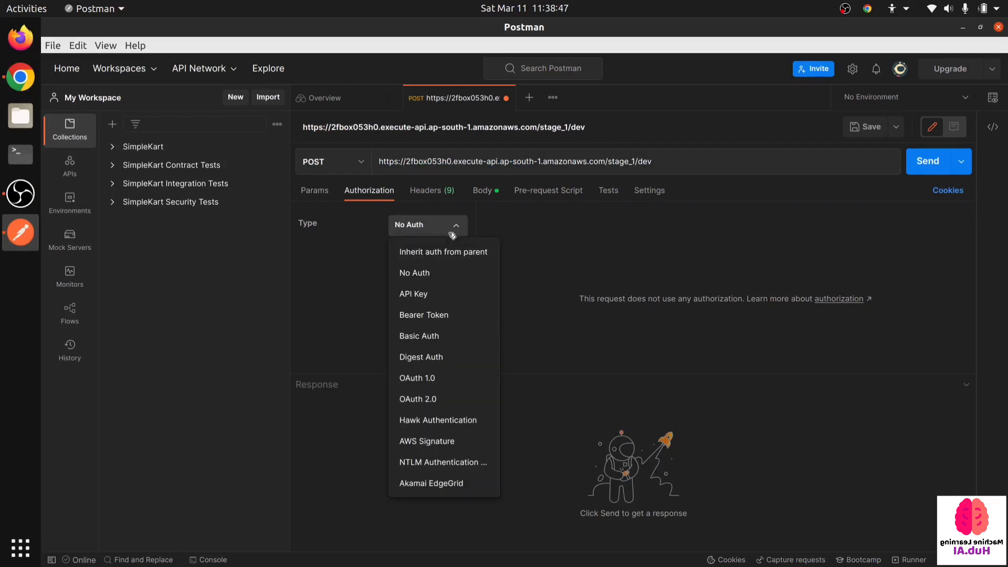
click(438, 284)
- Review the request's raw text body and its headers, including the Content-Type header
click(488, 191)
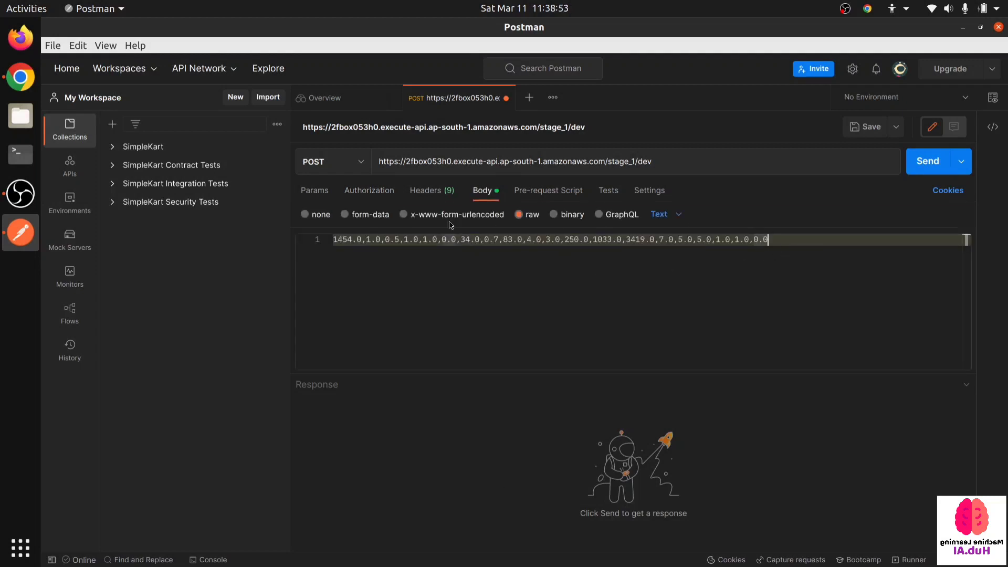
click(418, 197)
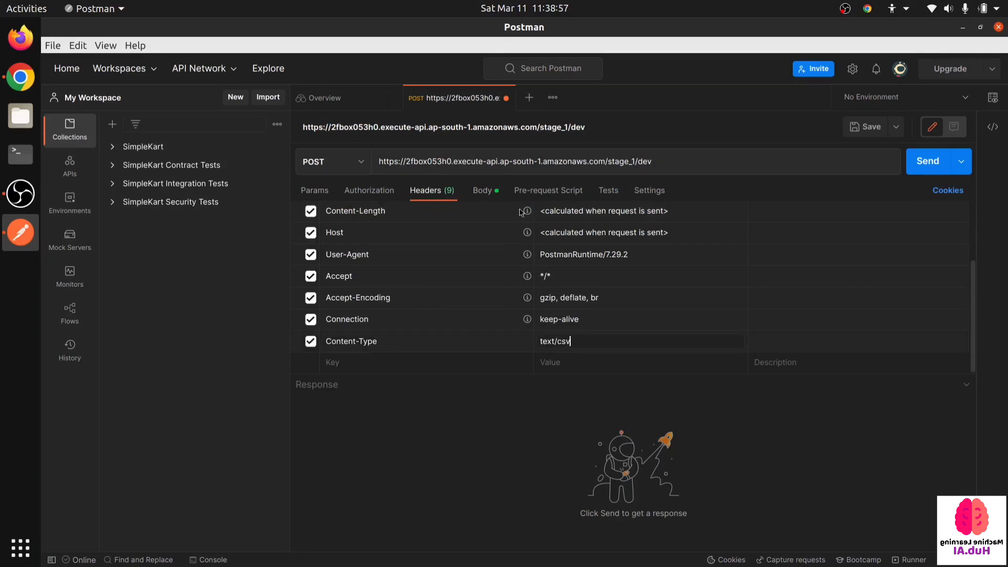
click(491, 198)
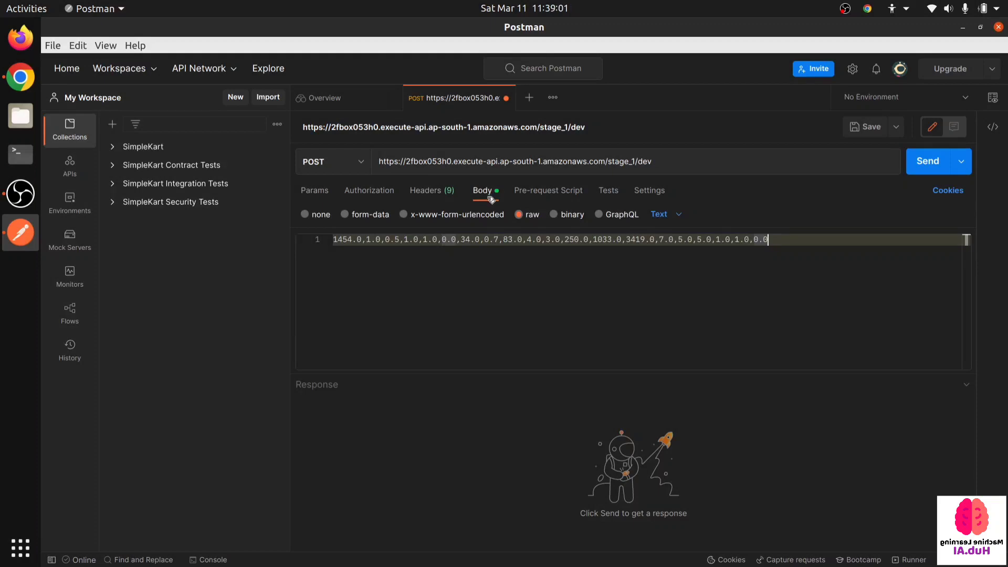
- Review the input_fn, model_fn and predict_fn code in the Tutorial - 1 Sagemaker SKlearn notebook in the browser
click(2, 77)
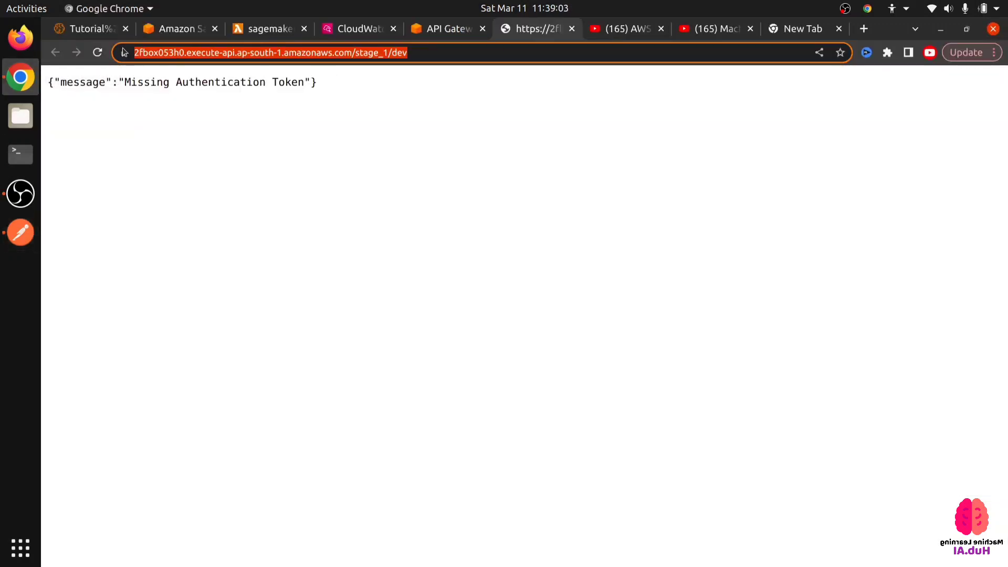
click(92, 28)
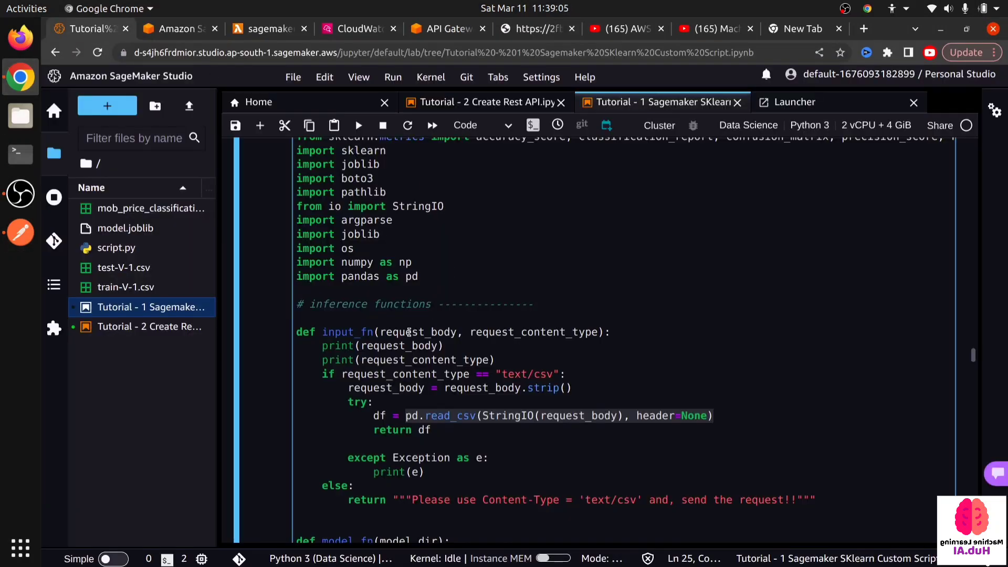
scroll(409, 331, down, 4)
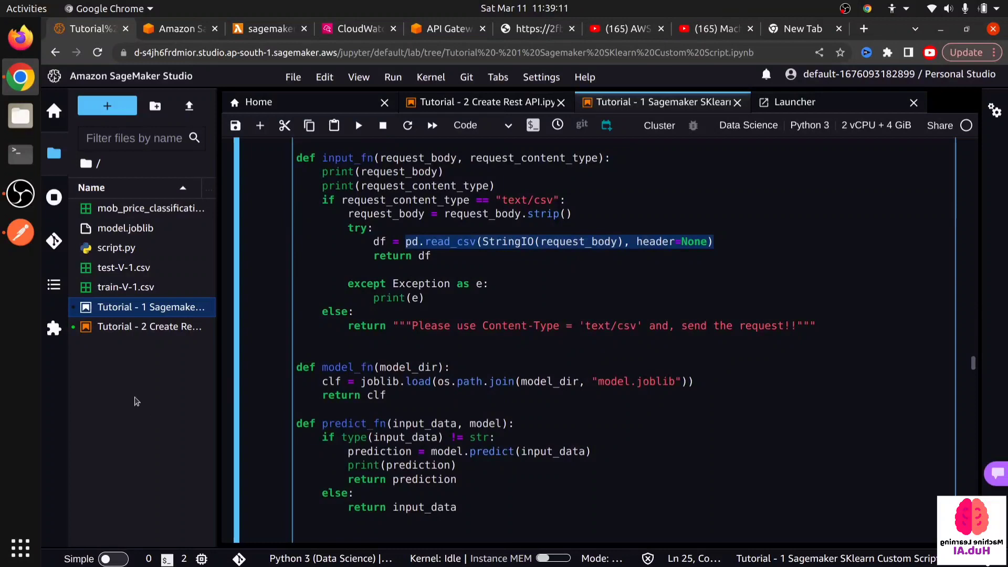
- Return to Postman, send the single-row POST request to /stage_1/dev and examine the returned prediction
click(20, 232)
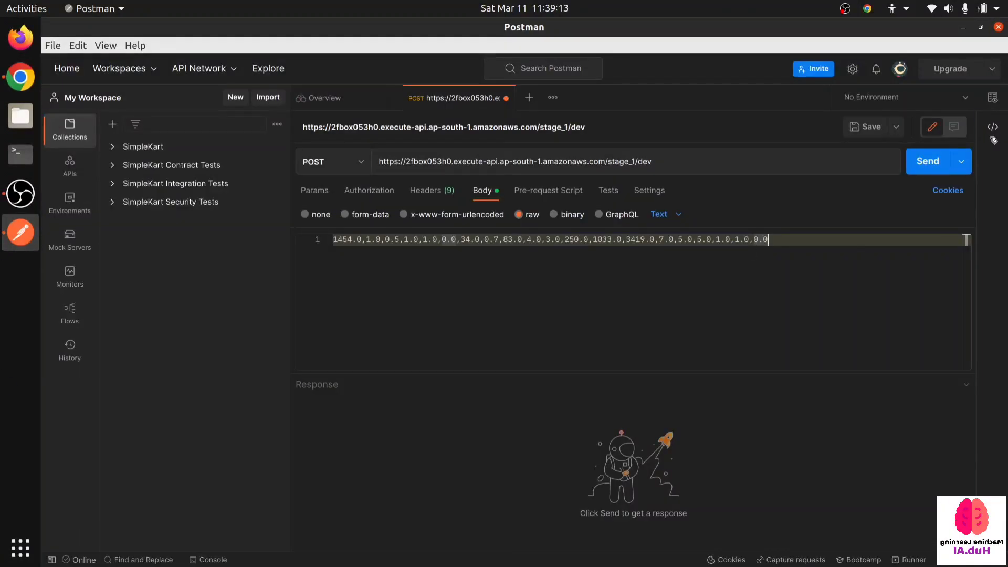
click(928, 167)
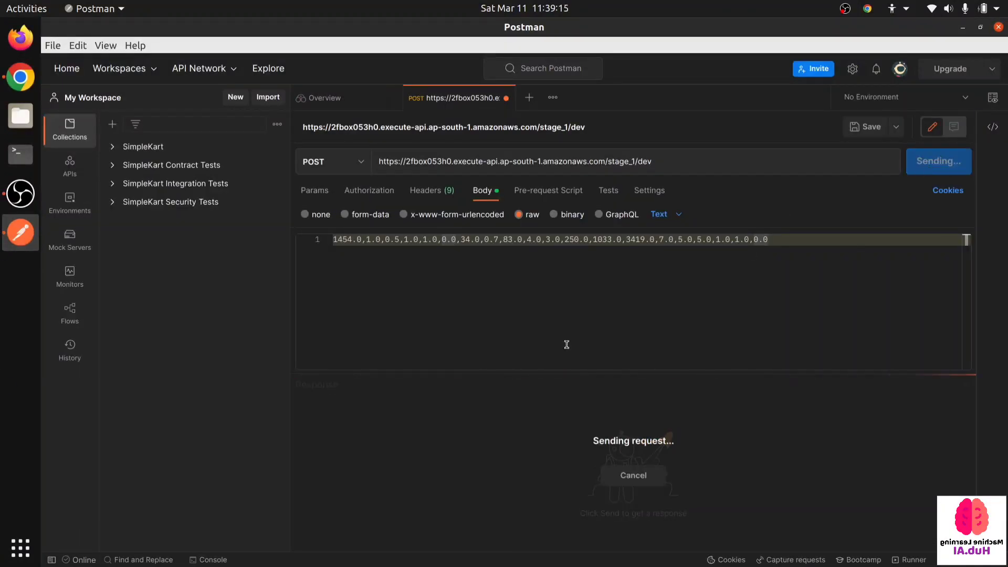
drag(365, 478, 321, 433)
click(528, 299)
click(401, 480)
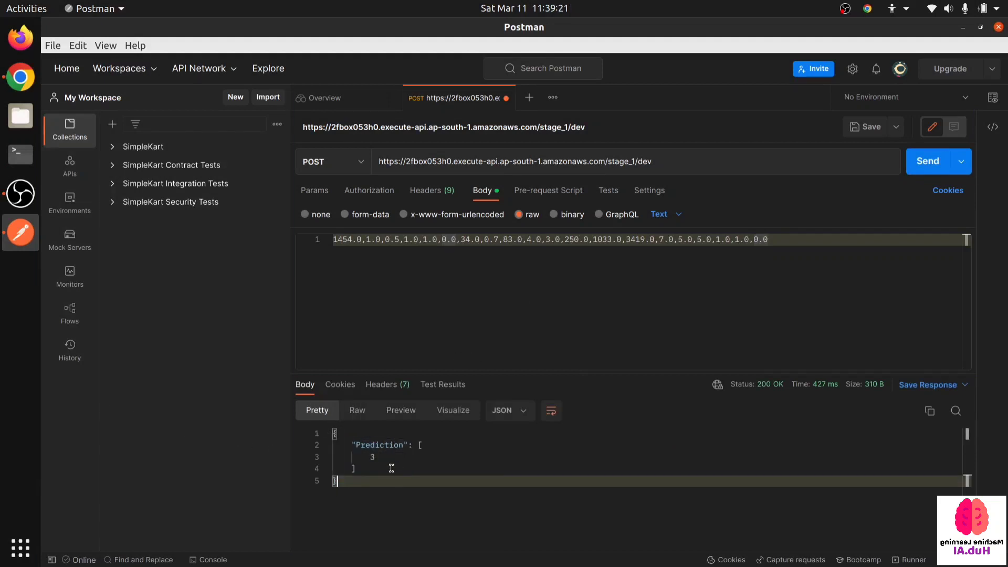
- Duplicate the comma-separated data row in the raw request body until it contains five identical lines
drag(799, 237, 405, 242)
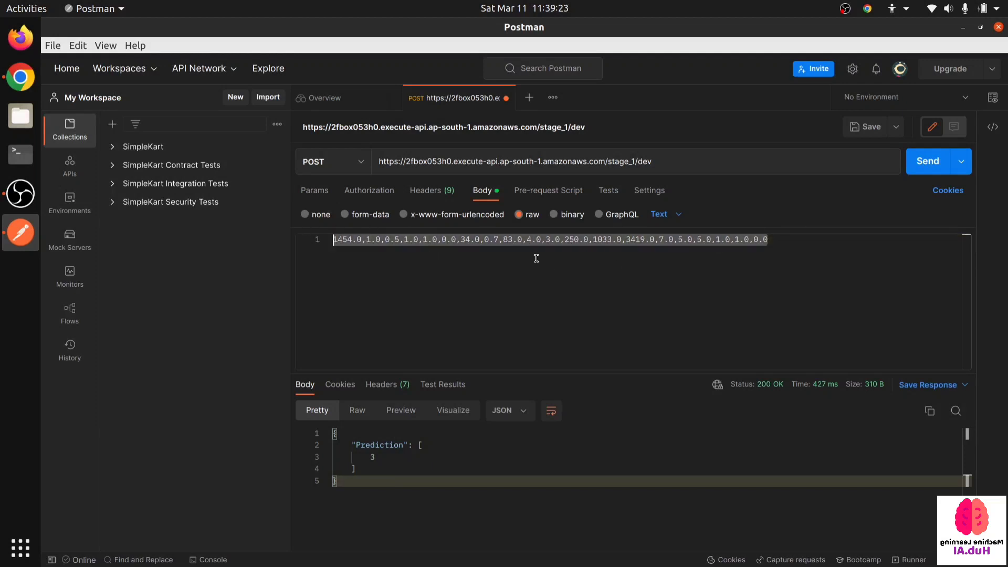
key(ctrl+c)
click(833, 241)
key(Return)
key(ctrl+v)
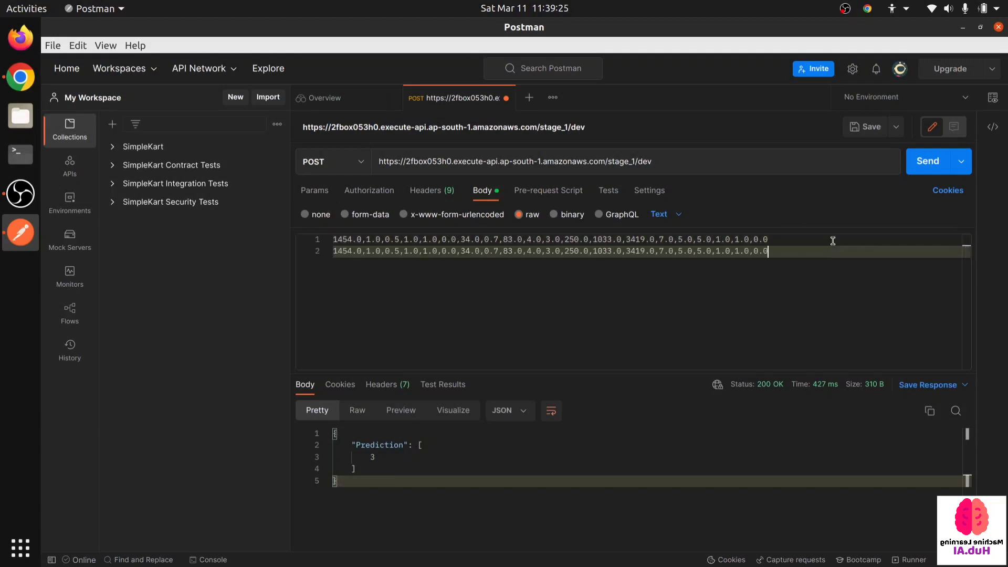
key(Return)
key(ctrl+v)
key(Return)
key(ctrl+v)
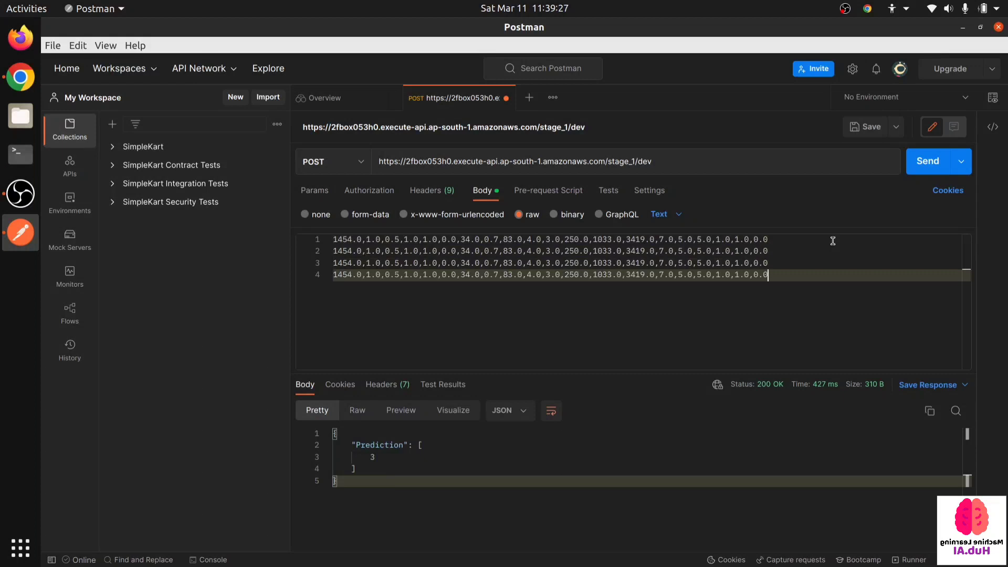
key(Return)
key(ctrl+v)
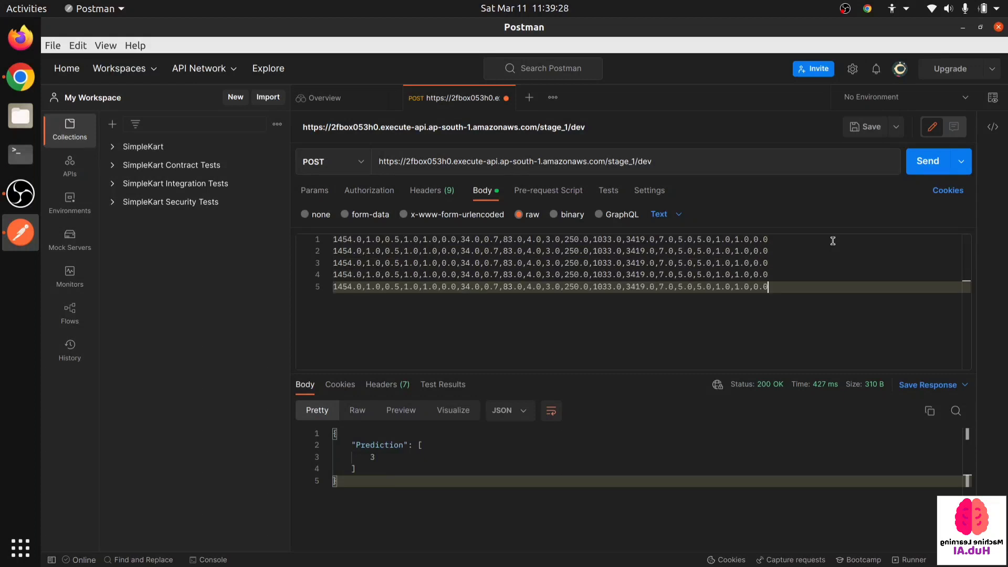
- Send the five-row POST request and examine the returned predictions and the request URL
click(919, 168)
drag(383, 516, 342, 460)
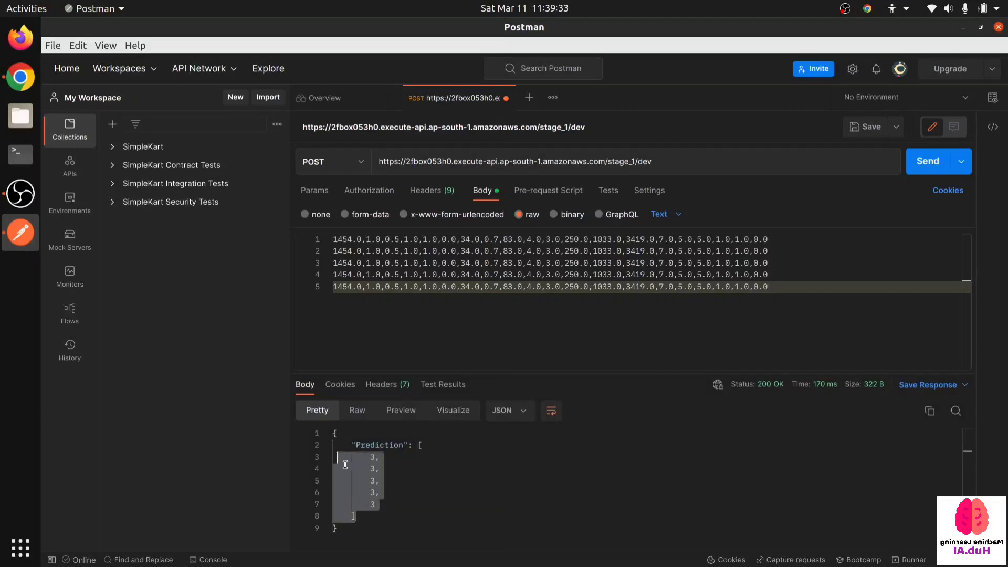
click(405, 527)
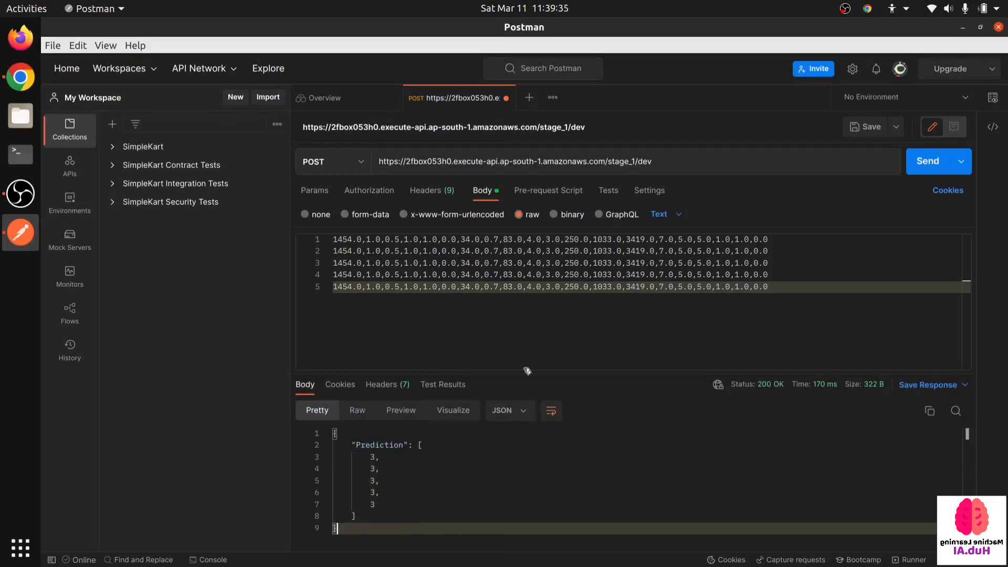
drag(665, 162, 442, 149)
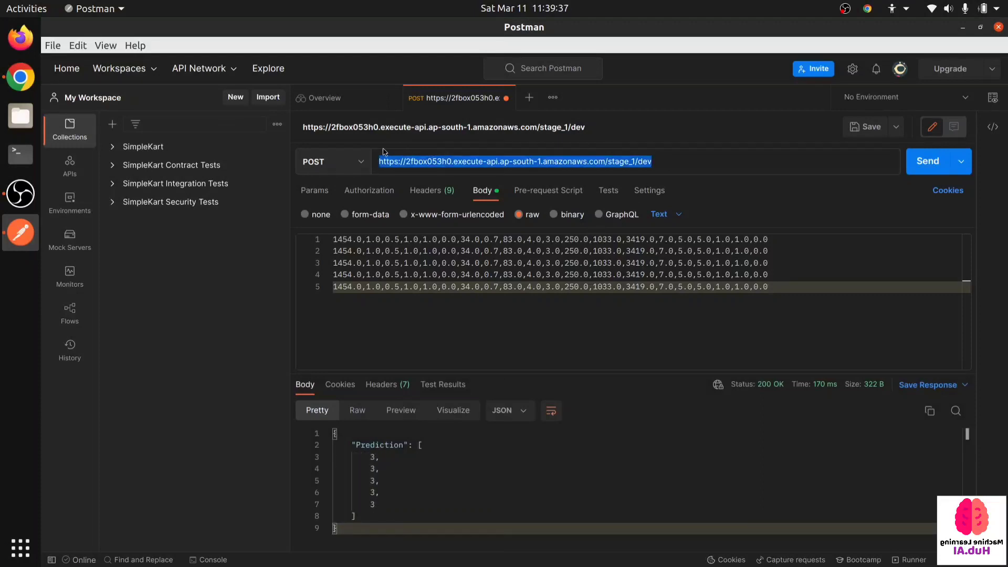
click(448, 295)
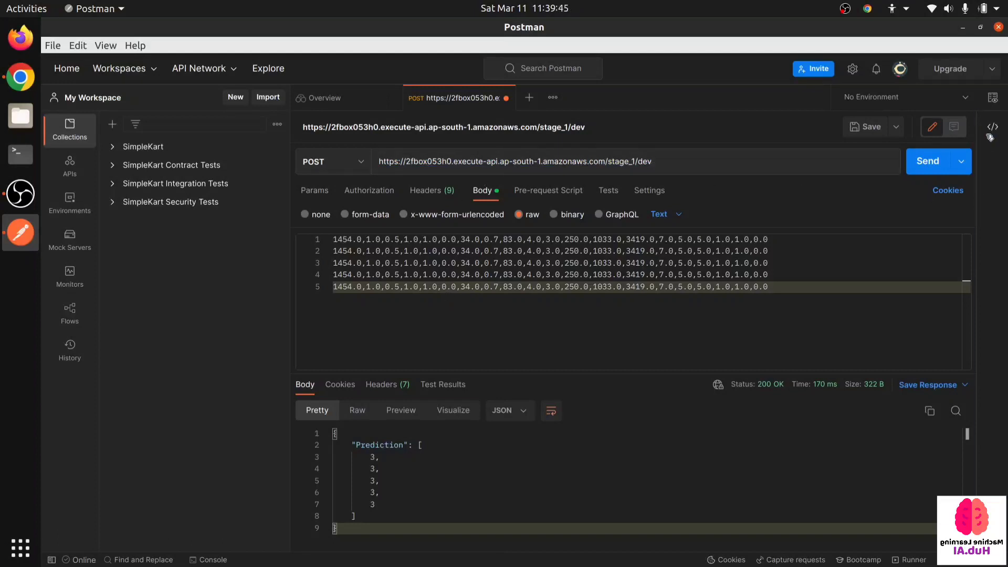
click(12, 201)
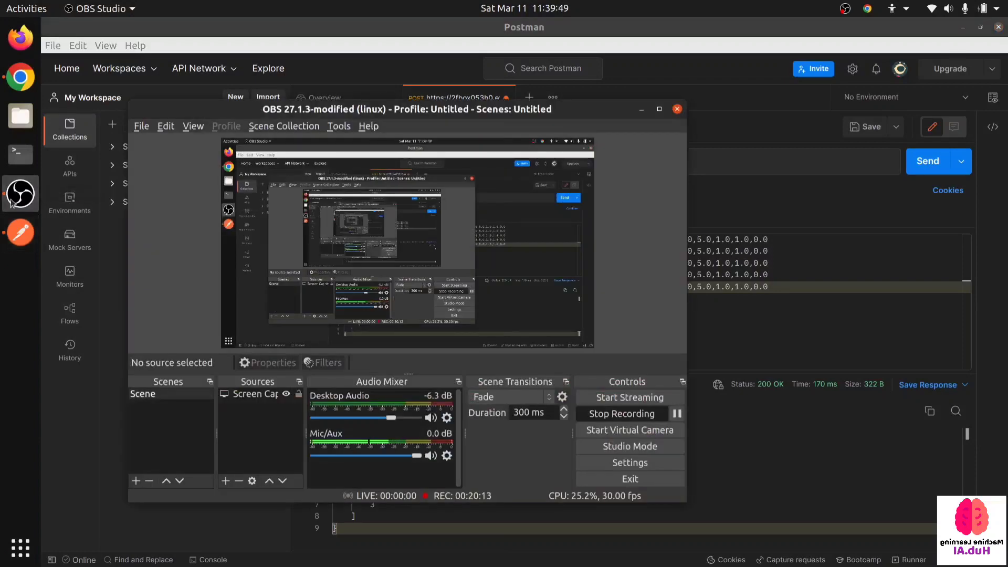
click(679, 413)
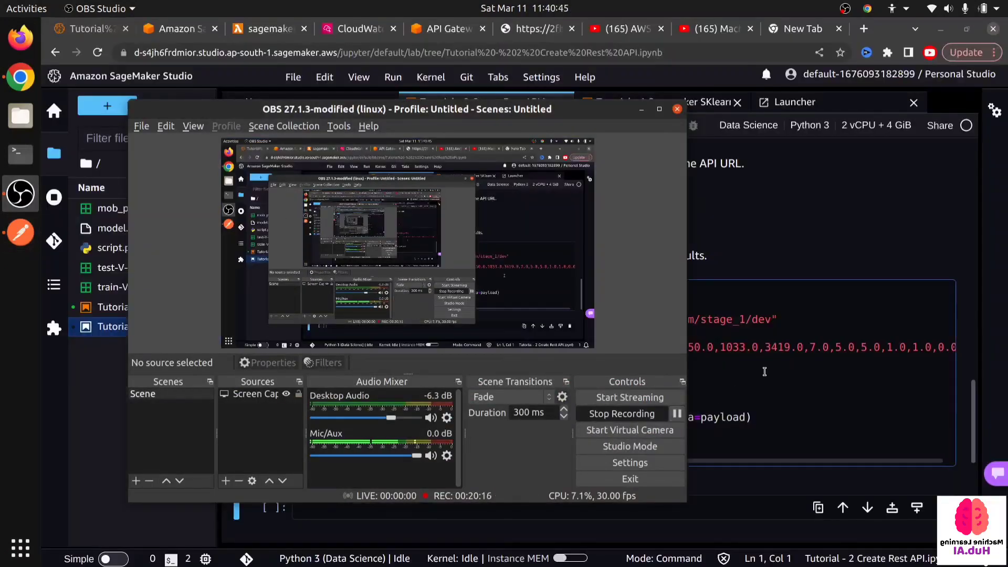
click(766, 364)
click(767, 364)
- Examine the Python requests cell under section 5 of the Tutorial - 2 notebook, including its import and url lines
scroll(599, 359, up, 7)
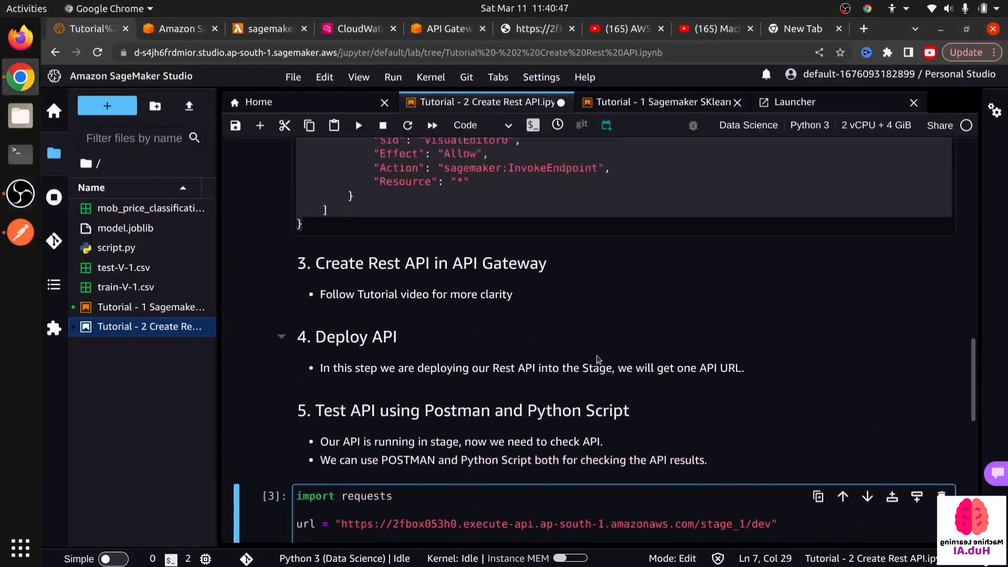
scroll(598, 358, down, 3)
scroll(599, 358, down, 5)
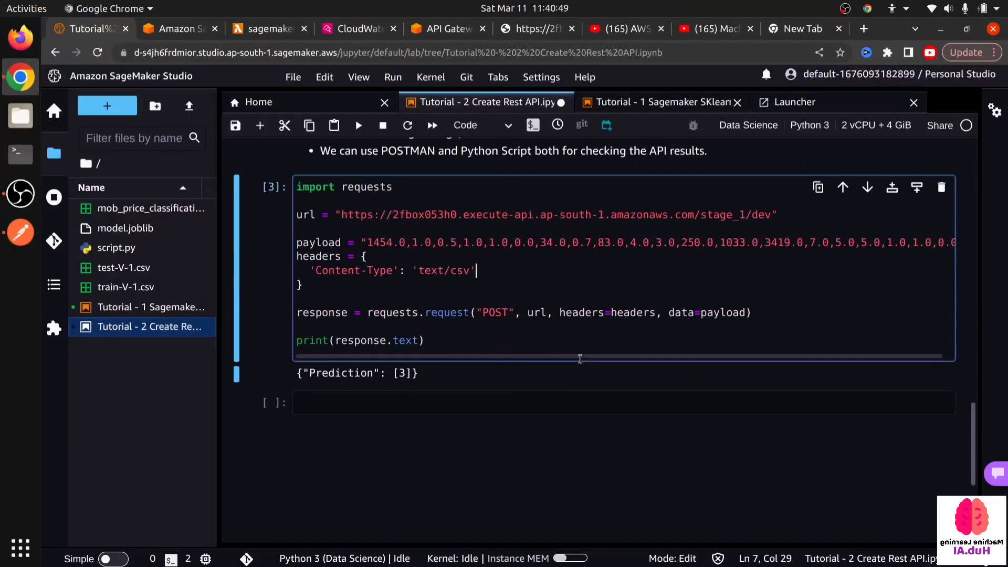
scroll(295, 291, up, 2)
click(335, 261)
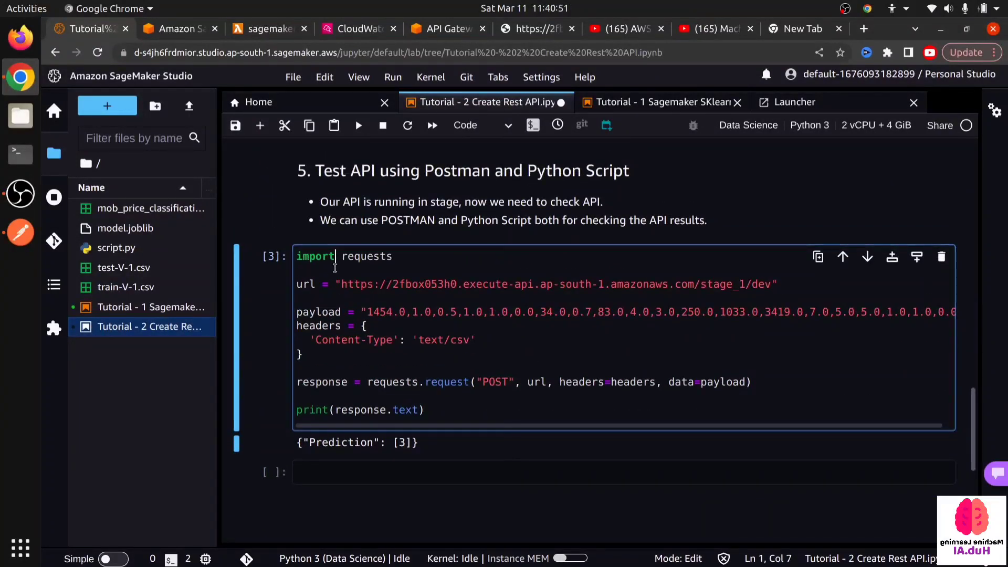
drag(304, 269, 297, 259)
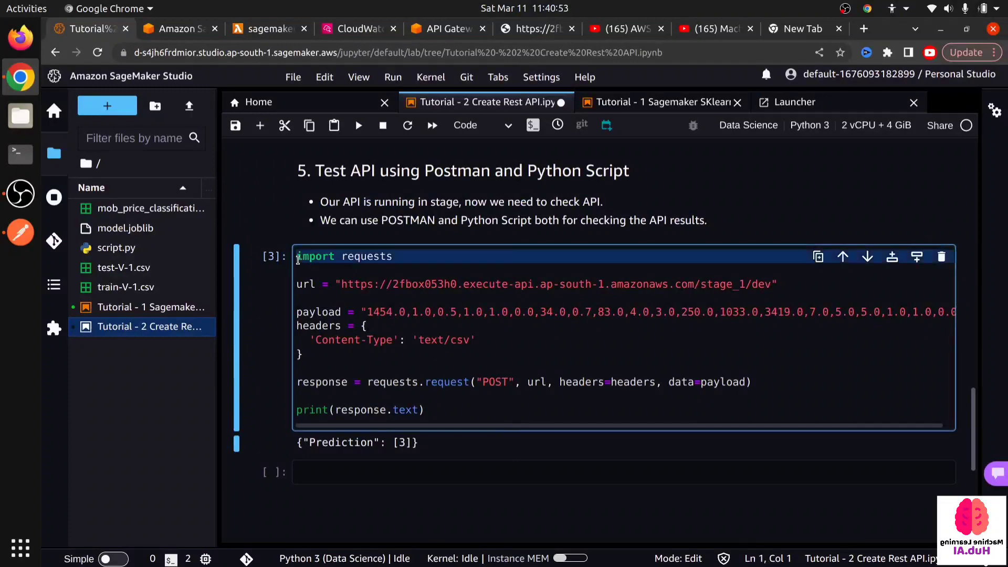
drag(319, 296, 295, 285)
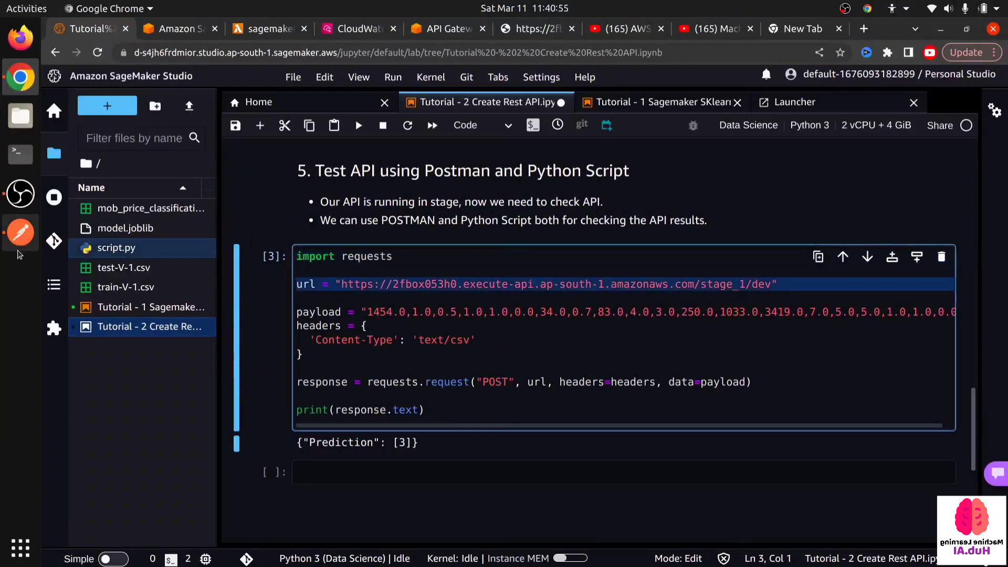
- Switch to Postman, close and reopen the code snippet view, and examine the Python - Requests code generated for the POST request
click(21, 233)
triple_click(534, 166)
click(555, 291)
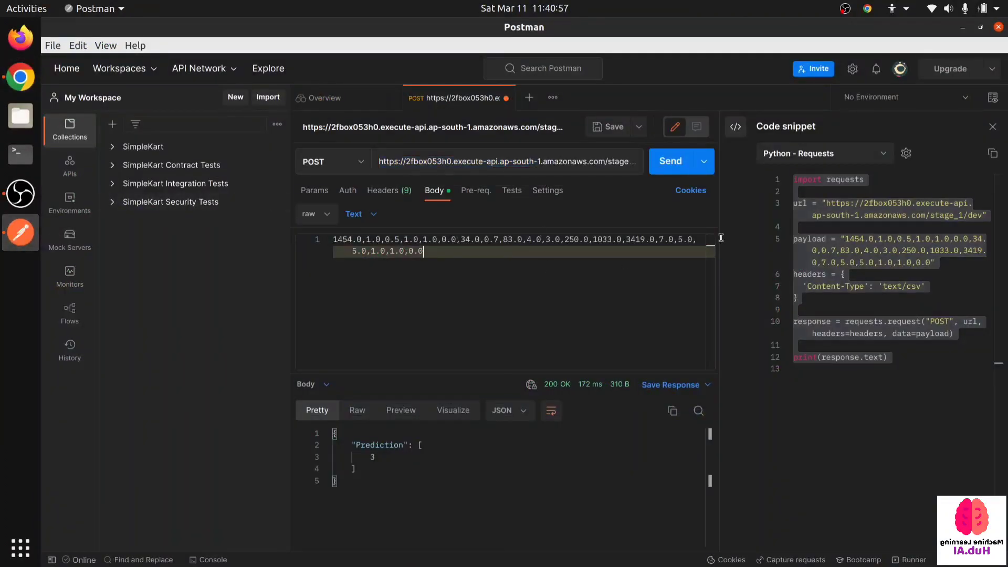
click(994, 127)
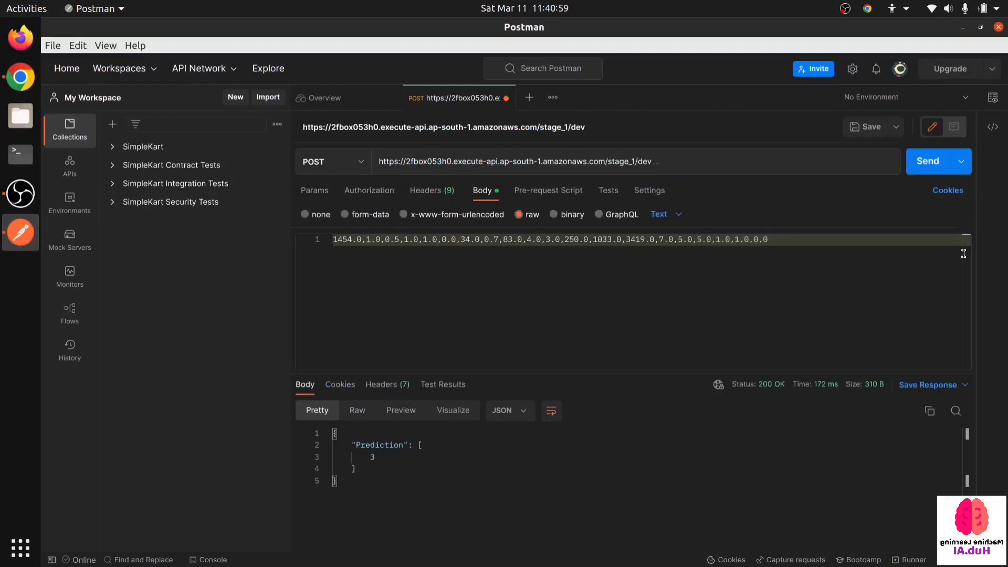
click(993, 126)
click(856, 286)
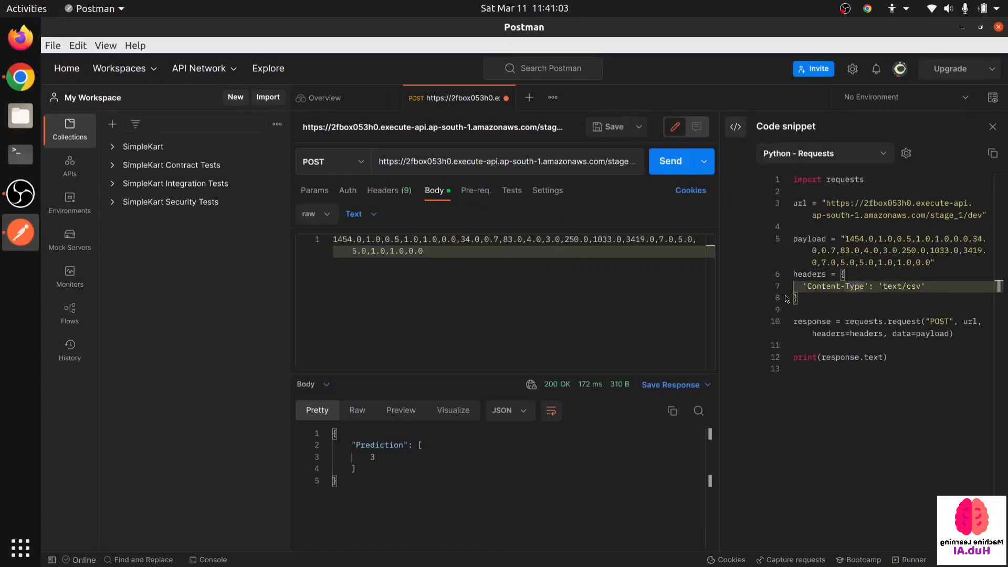
click(875, 346)
- Return to the notebook in the browser and insert a blank line above the headers definition in the requests cell
key(alt+Tab)
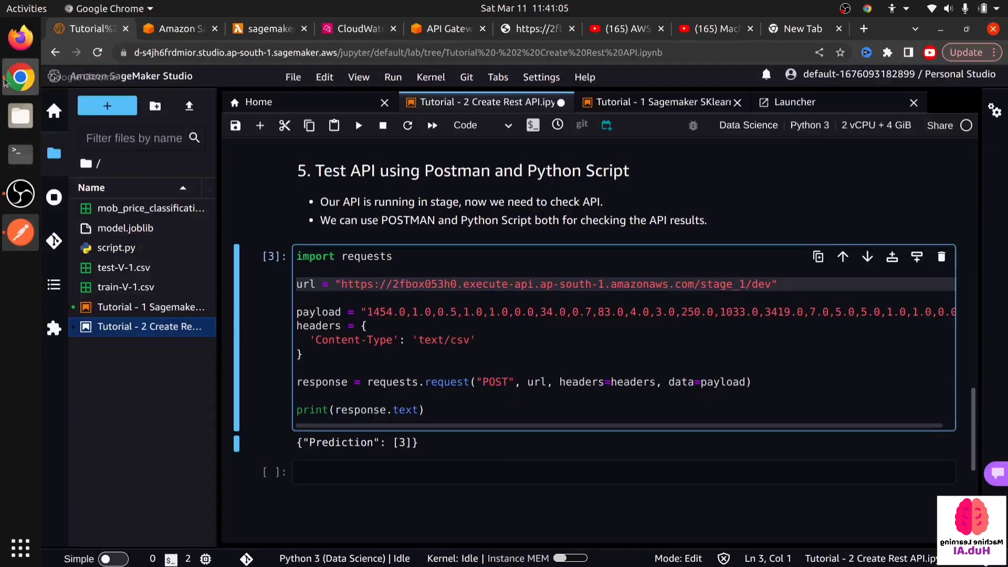
click(417, 315)
click(414, 355)
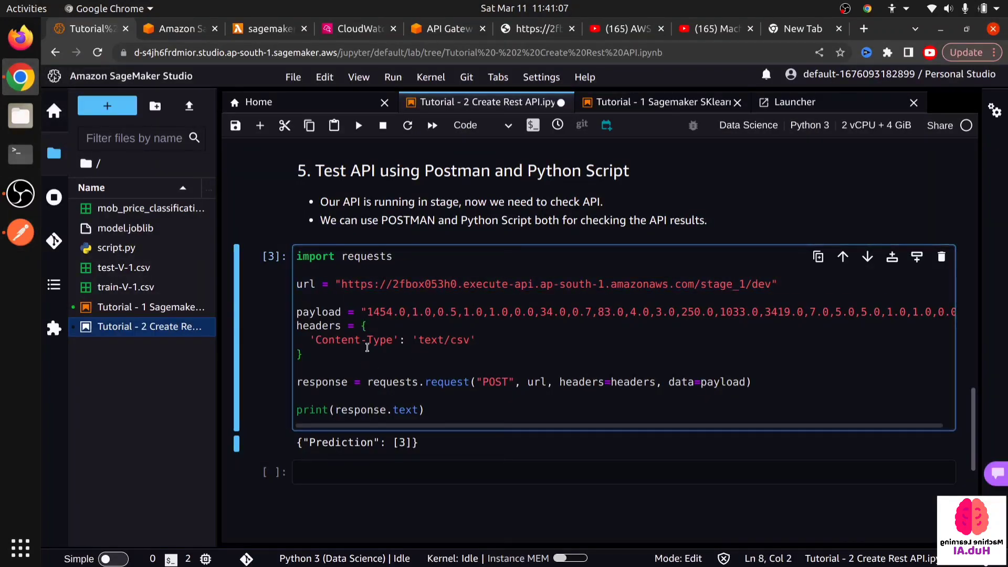
click(297, 326)
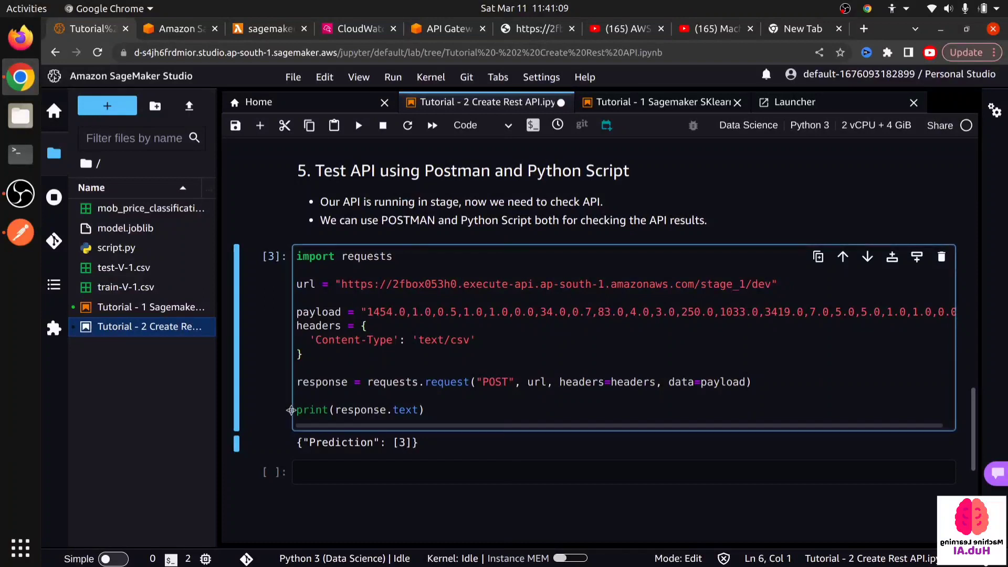
key(Return)
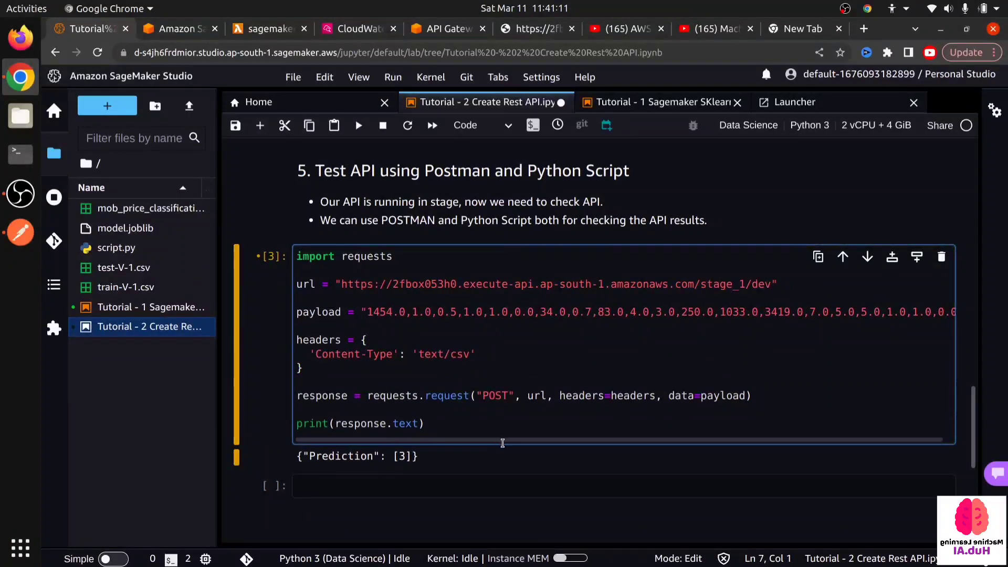
- Review the payload and request arguments, run the Python requests cell against the API and save the notebook
scroll(502, 443, right, 1)
scroll(697, 420, left, 1)
click(403, 403)
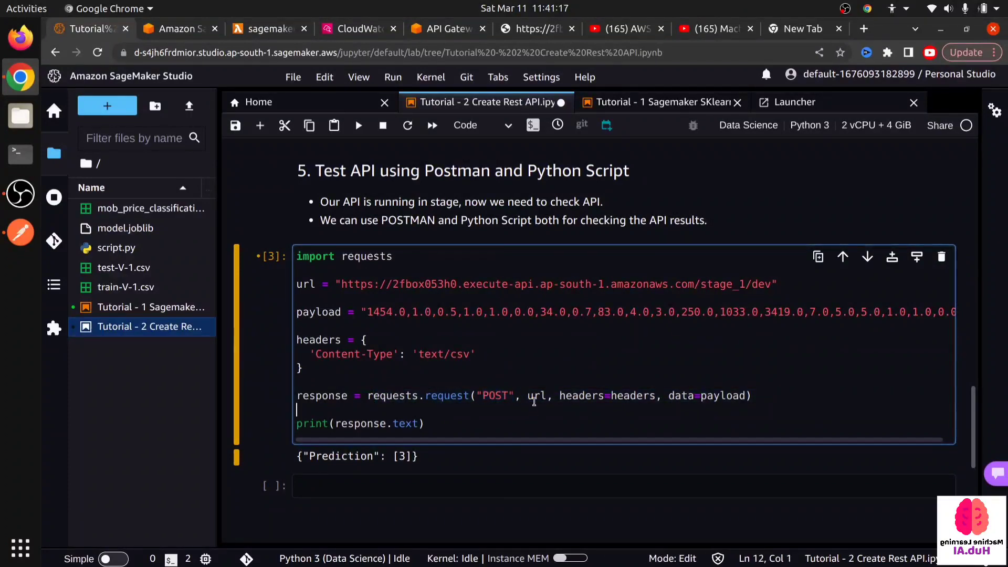
click(565, 395)
click(591, 395)
click(679, 395)
click(442, 422)
key(shift+Return)
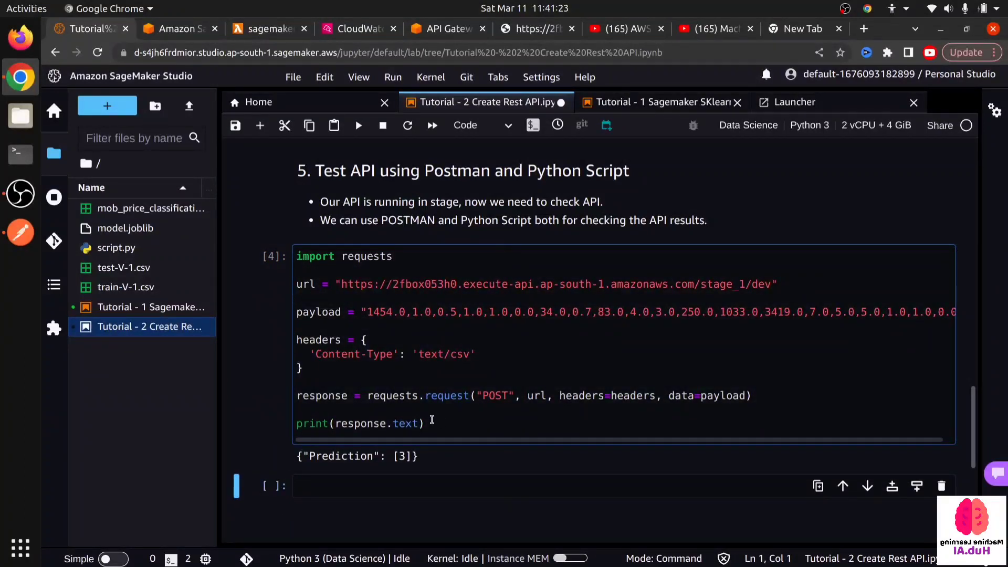
scroll(431, 419, down, 2)
key(ctrl+s)
- Examine the cell's payload row and prediction output, and review the notebook's workload outline, highlighting "Deploy the Sagemaker Endpoint."
drag(367, 207, 949, 203)
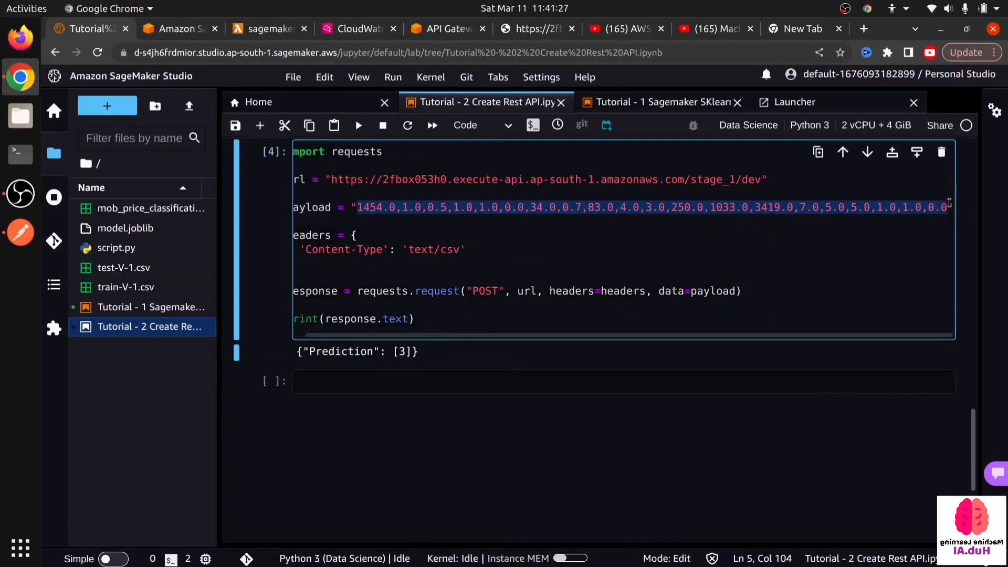
click(464, 313)
scroll(318, 475, up, 2)
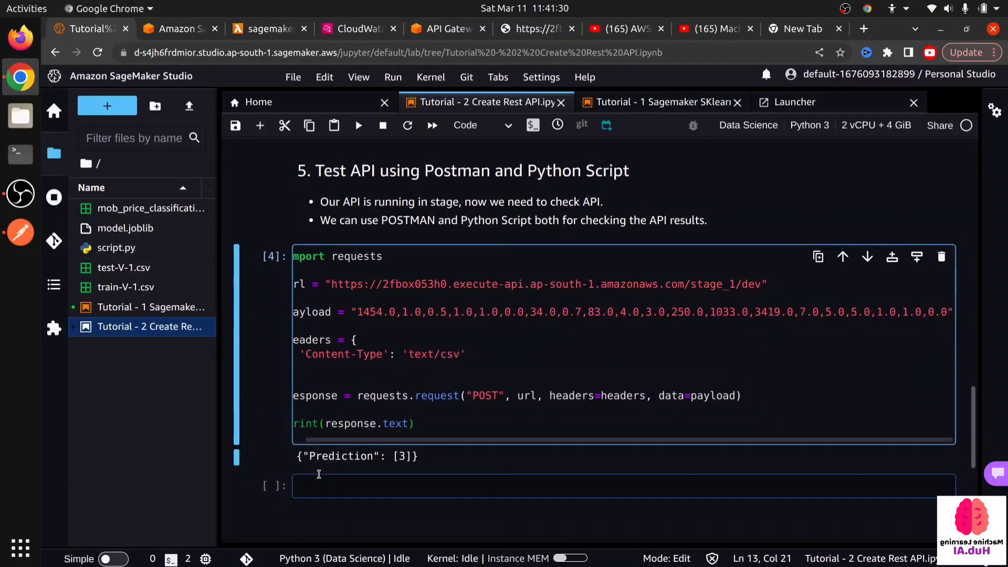
scroll(319, 474, up, 10)
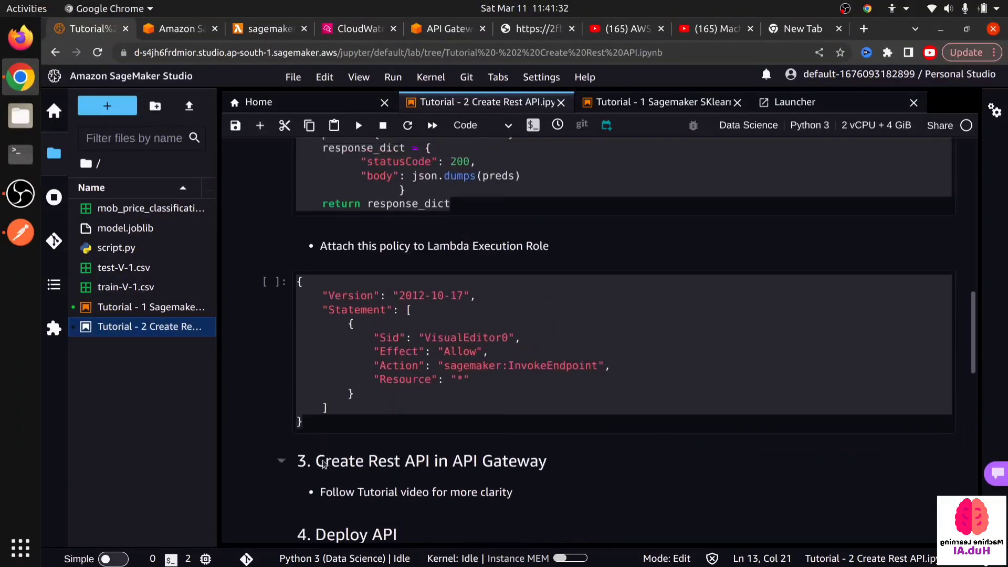
scroll(323, 464, up, 10)
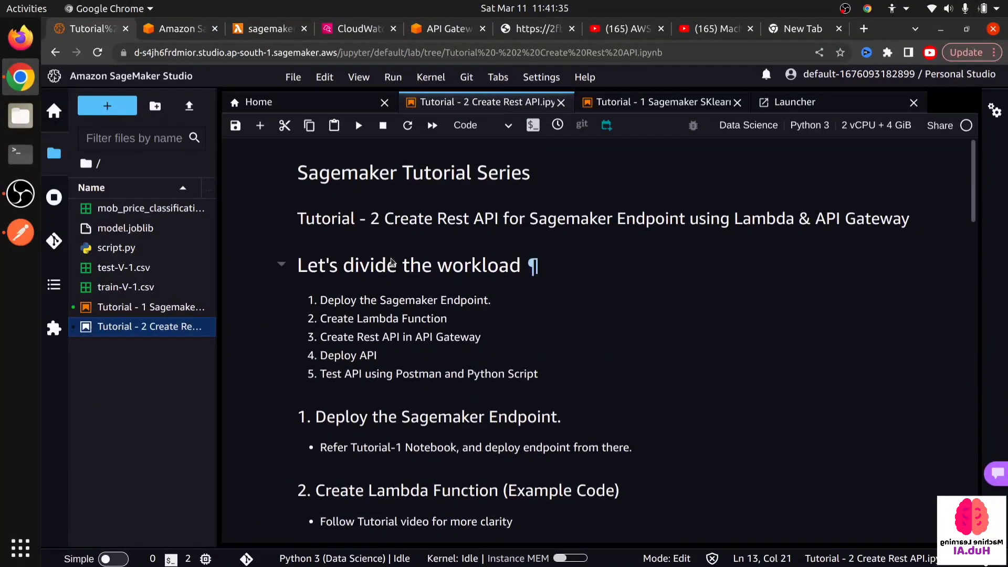
scroll(391, 262, down, 2)
drag(318, 202, 491, 199)
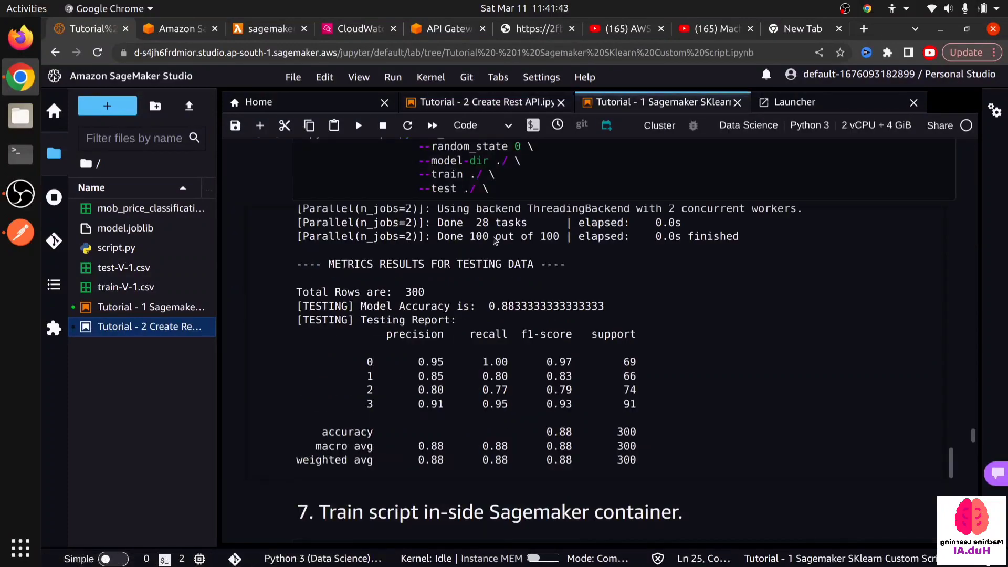
- Review the training script and inference functions in the Tutorial - 1 notebook, and return to the Tutorial - 2 notebook
scroll(438, 259, up, 13)
scroll(436, 259, up, 20)
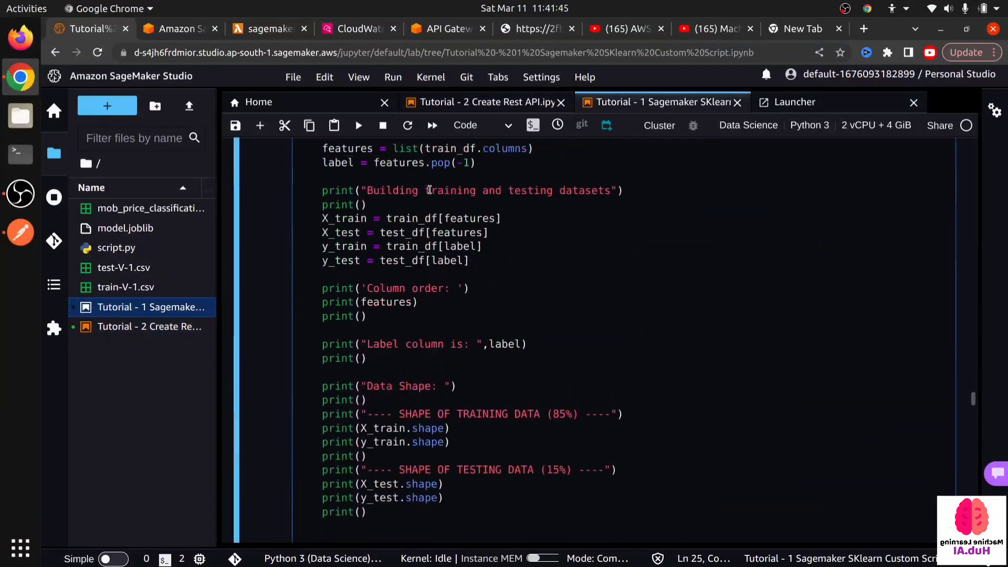
scroll(427, 190, down, 10)
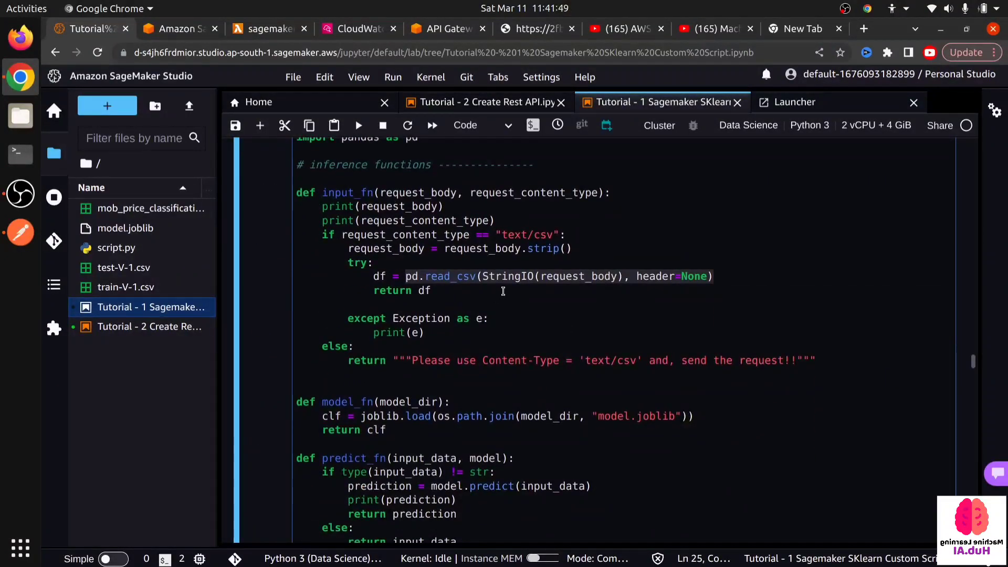
click(493, 102)
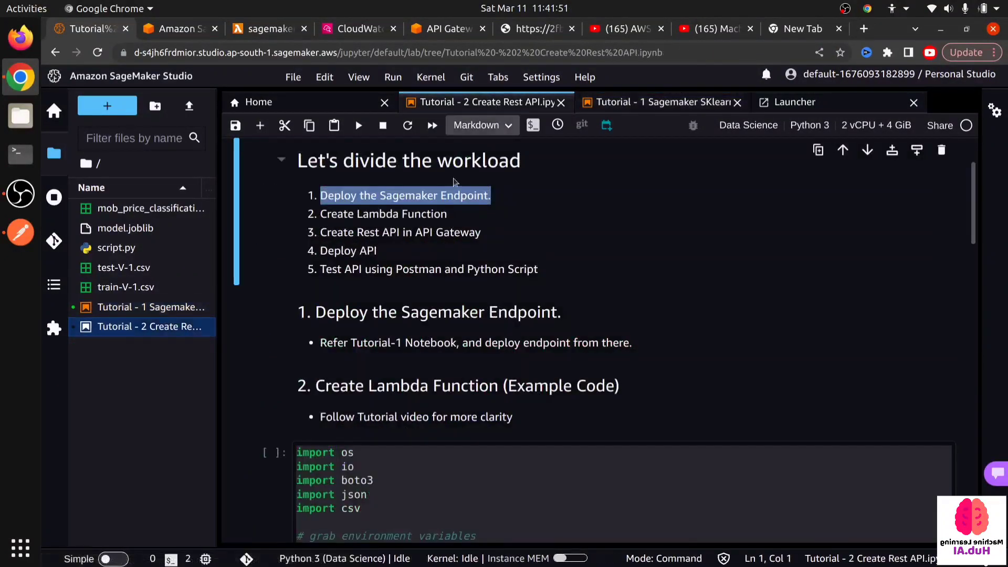
- Review the lambda_handler code of the sagemaker-endpoint-invoker function and view the stage_1 POST /dev page in API Gateway
click(271, 33)
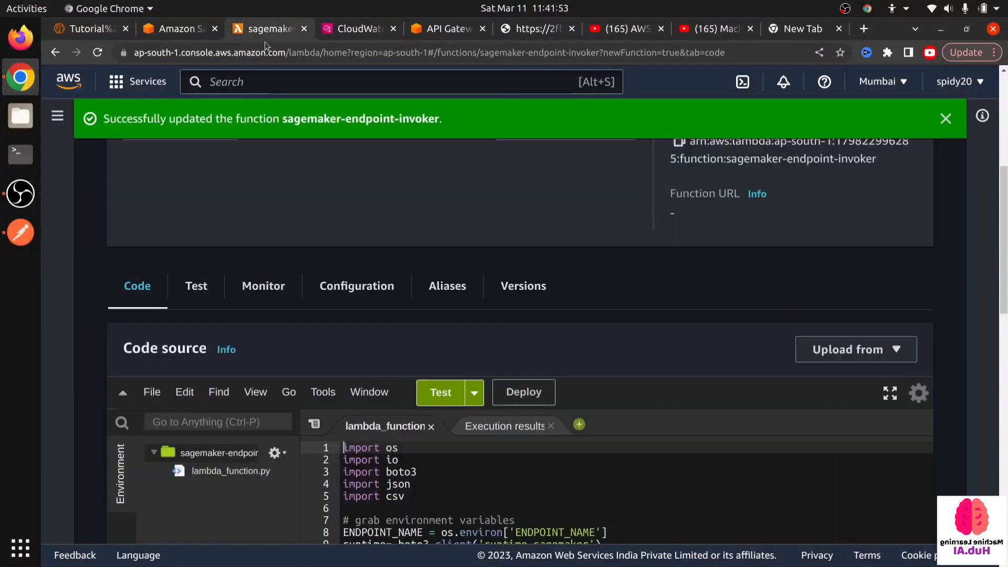
scroll(471, 379, down, 5)
click(483, 409)
scroll(472, 368, up, 3)
scroll(472, 342, down, 3)
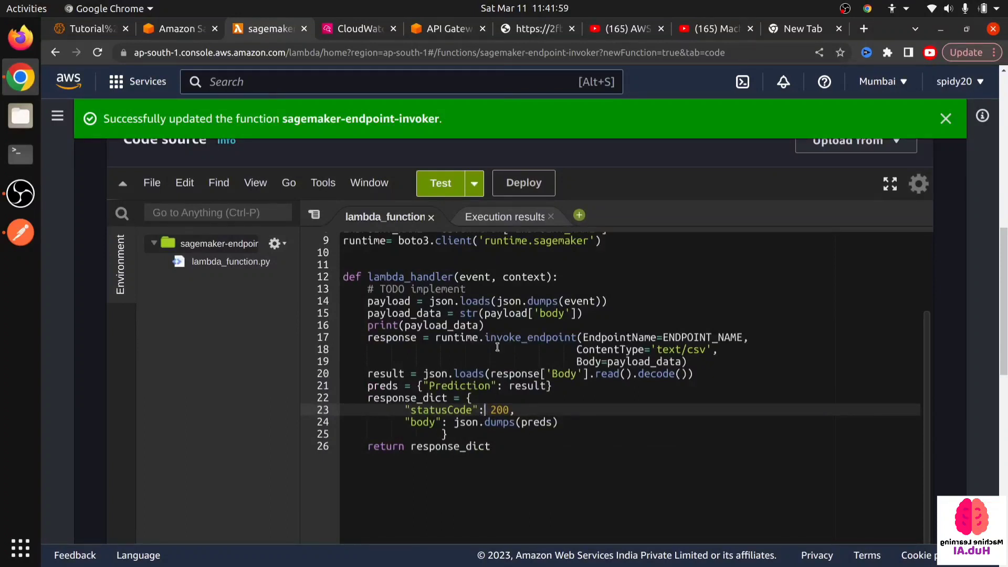
click(452, 31)
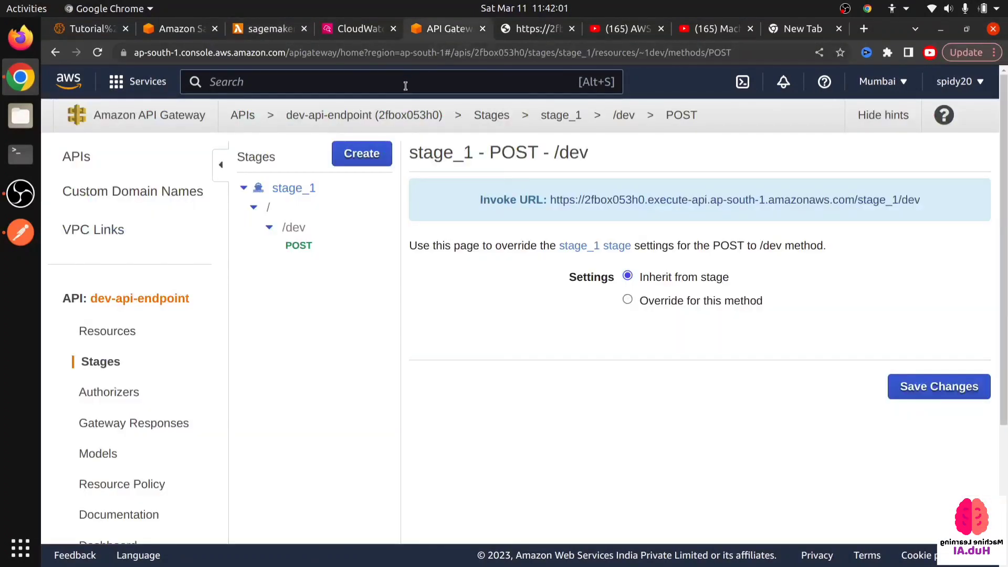
- Return to the Lambda function, view its environment variables and highlight the value of ENDPOINT_NAME
click(252, 30)
scroll(266, 392, down, 10)
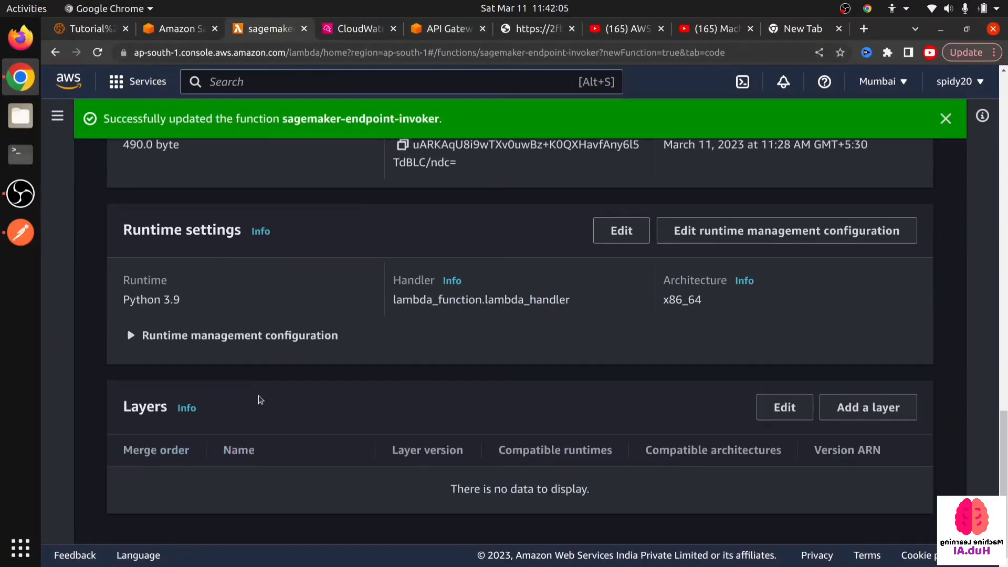
scroll(261, 400, up, 10)
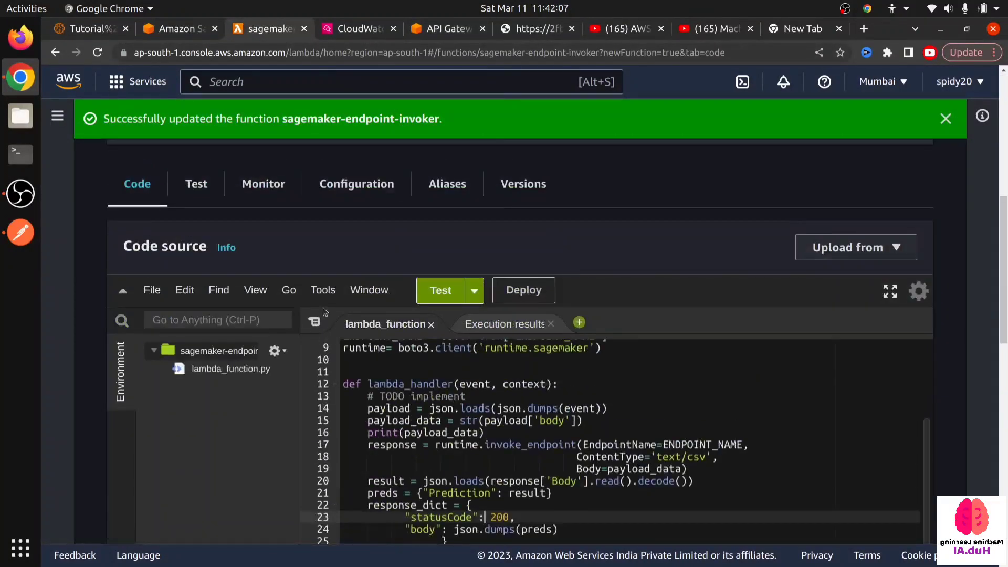
click(357, 183)
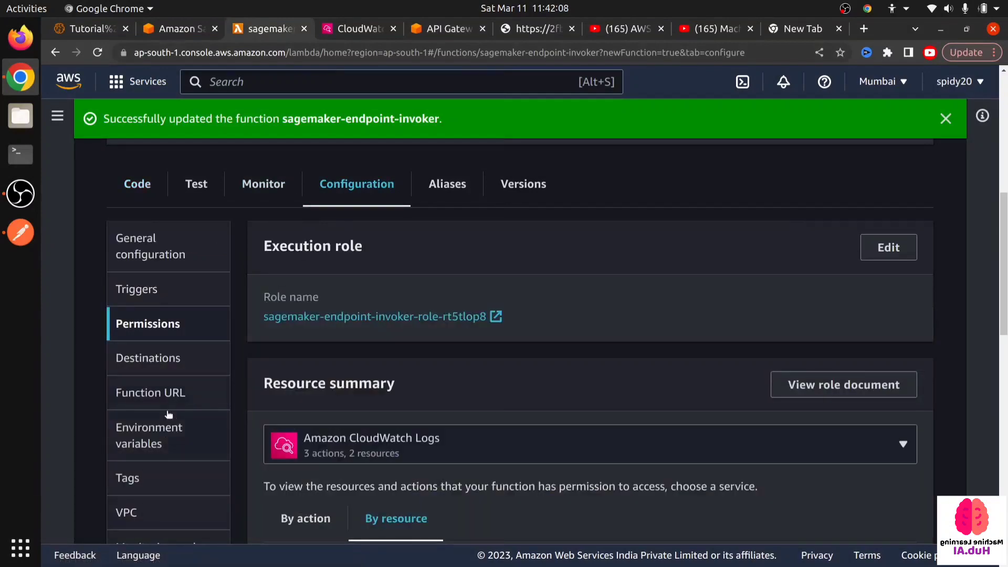
click(169, 430)
drag(478, 340, 787, 343)
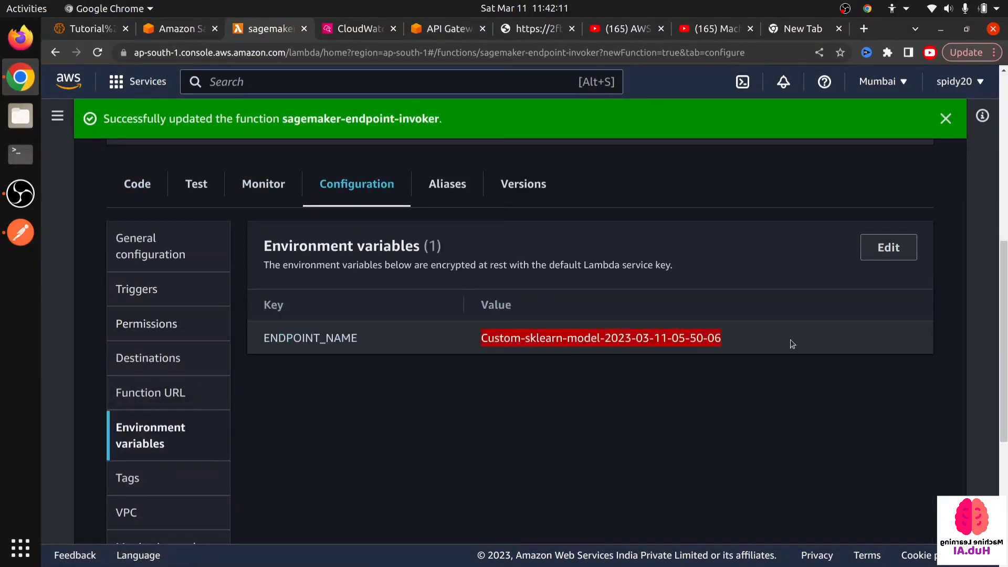
- Open the /dev POST method under dev-api-endpoint's resources, review its Method Test page and display the actions available for the API
click(455, 33)
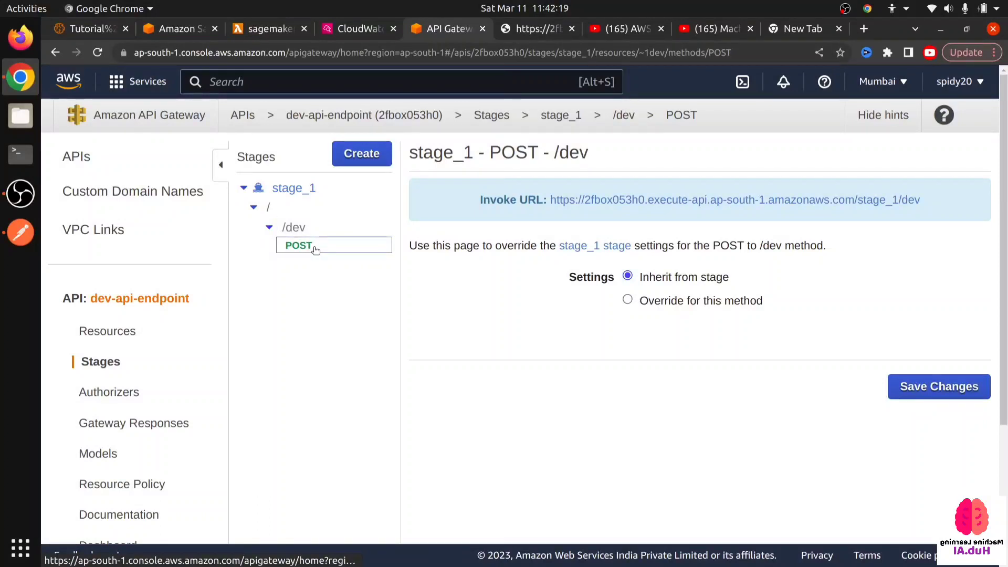
click(107, 331)
click(288, 231)
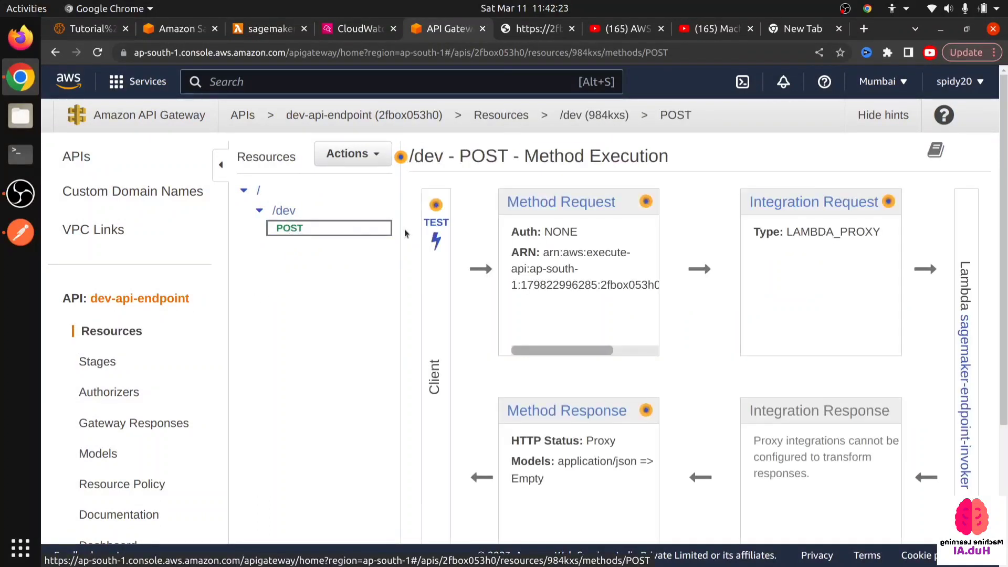
click(436, 226)
scroll(483, 336, down, 5)
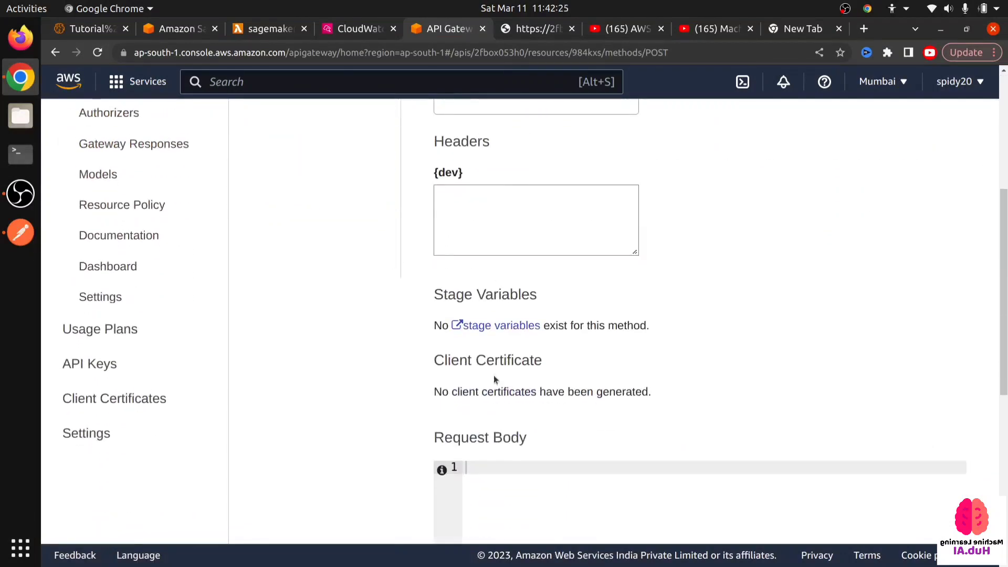
scroll(493, 365, down, 5)
scroll(497, 353, up, 10)
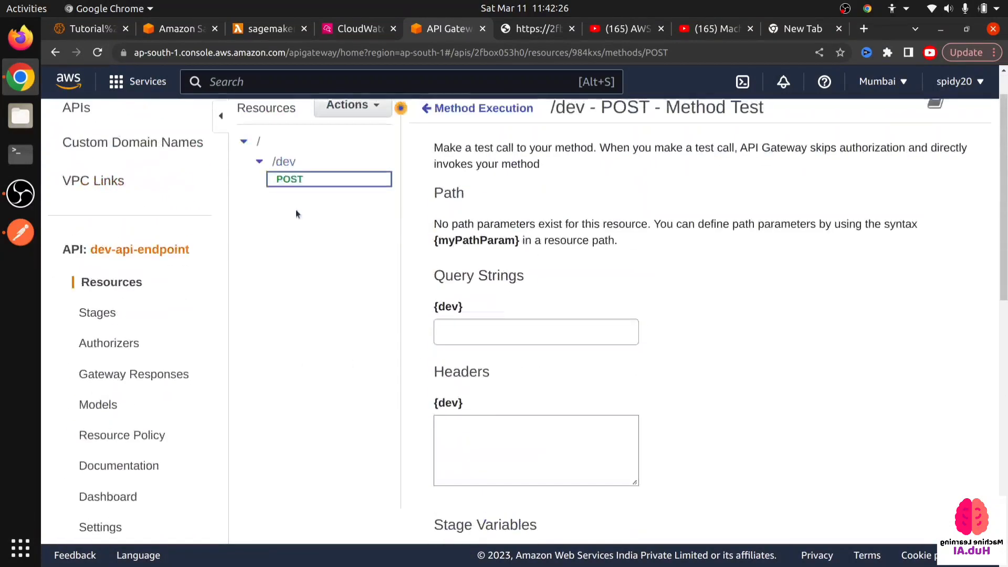
scroll(231, 248, up, 2)
click(352, 140)
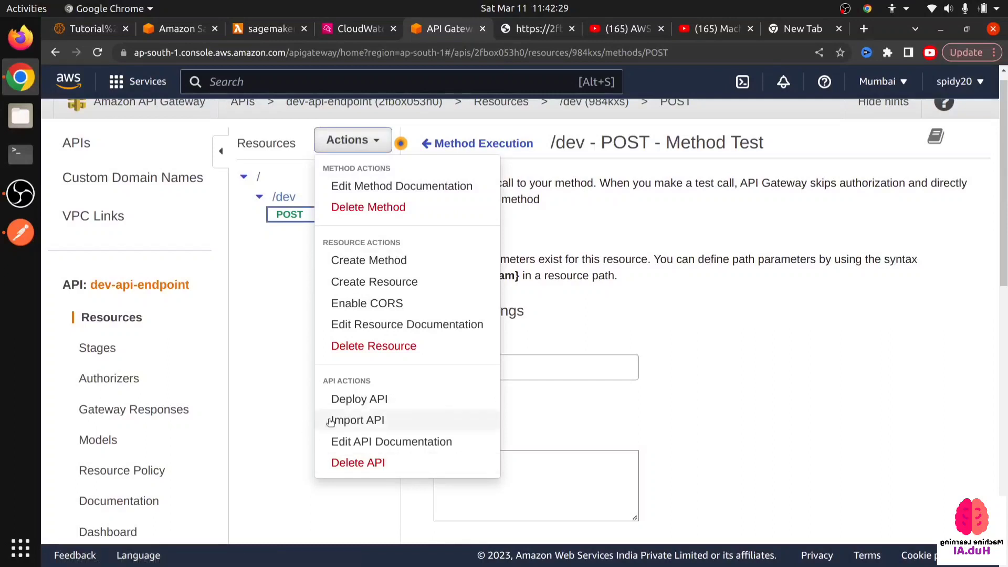
- Open the POST /dev method under stage_1, highlight its invoke URL, and view the matching request in Postman
click(97, 348)
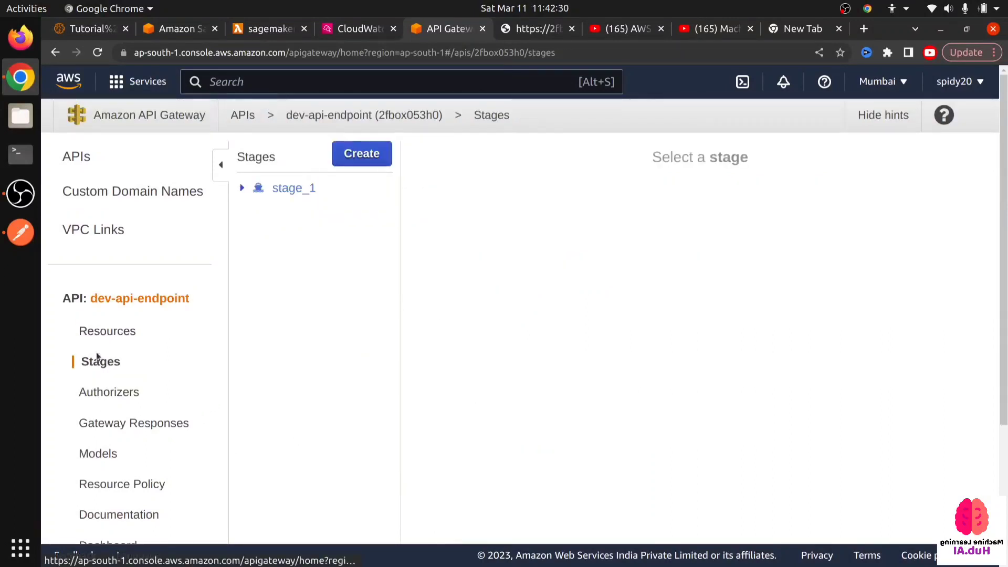
click(264, 189)
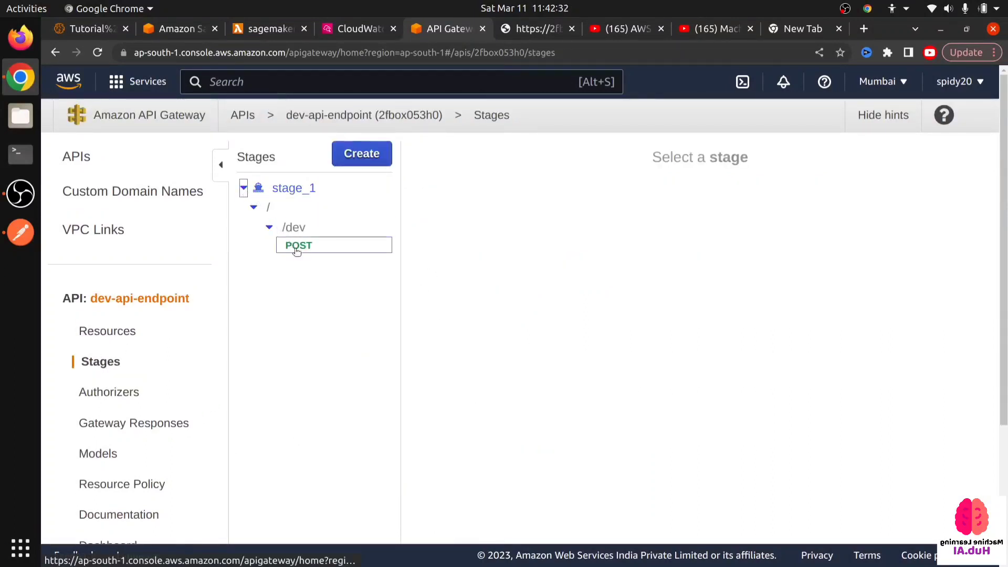
click(299, 247)
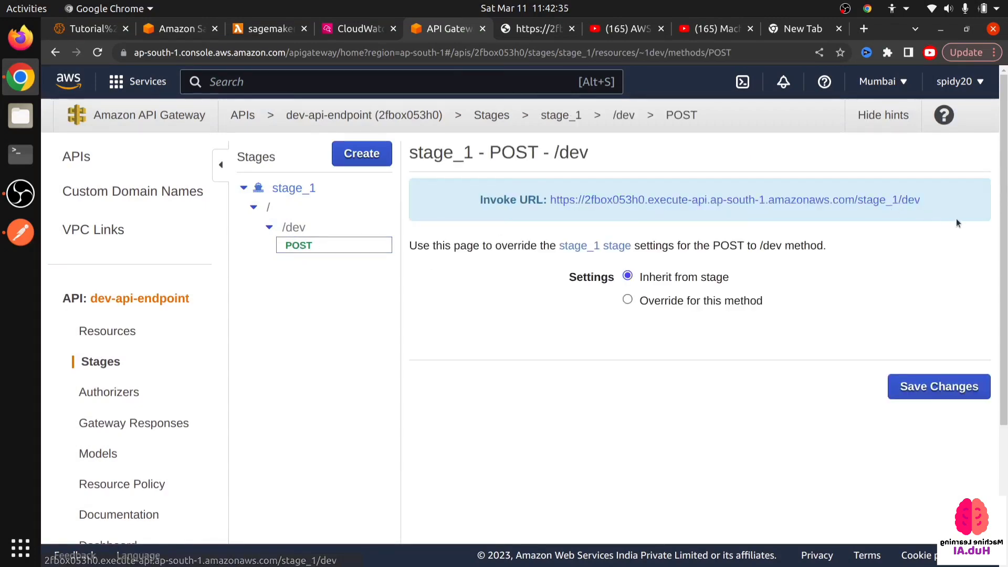
drag(633, 217, 550, 194)
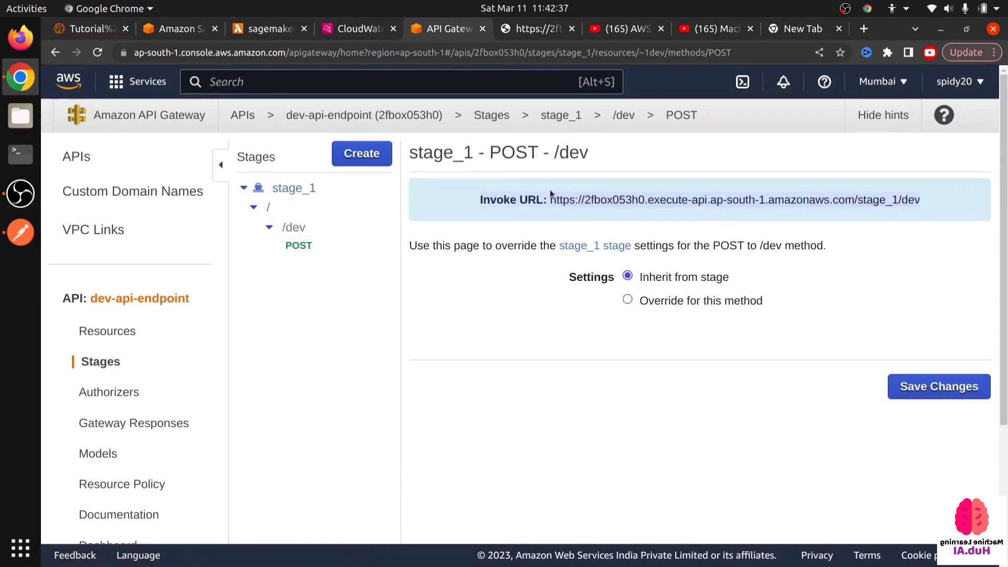
click(10, 236)
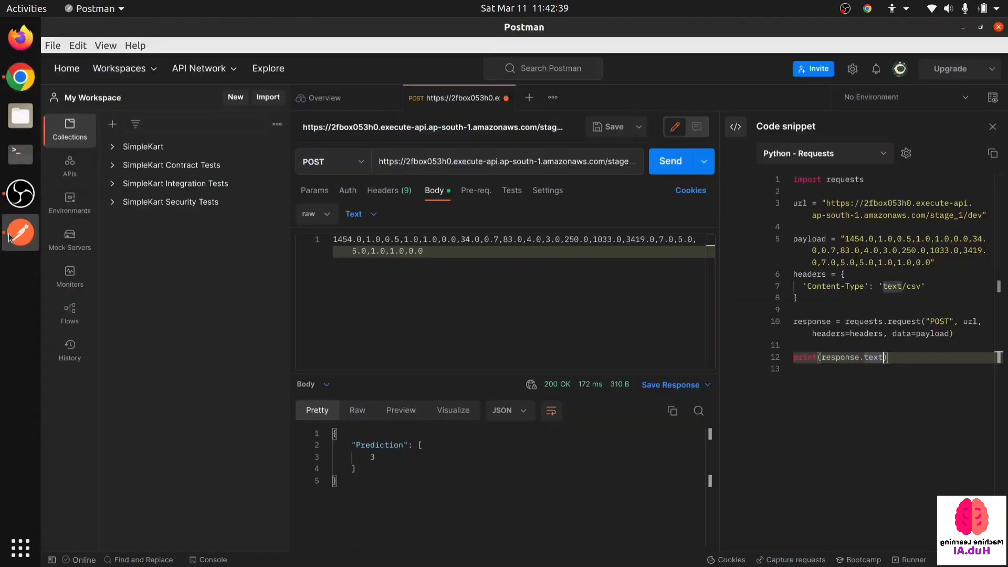
click(20, 77)
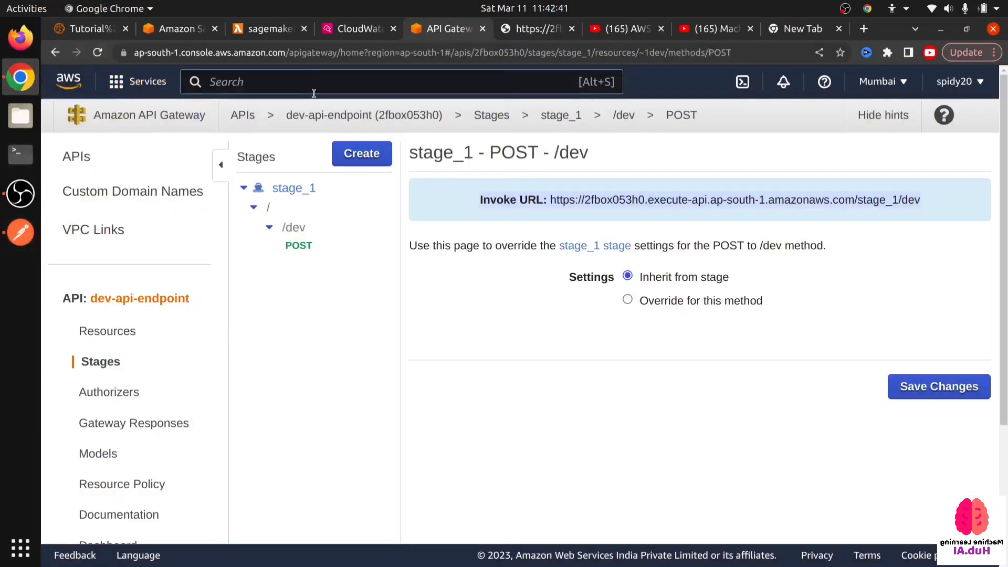
- Return to the sagemaker-endpoint-invoker Lambda function and review its lambda_handler source code
click(257, 33)
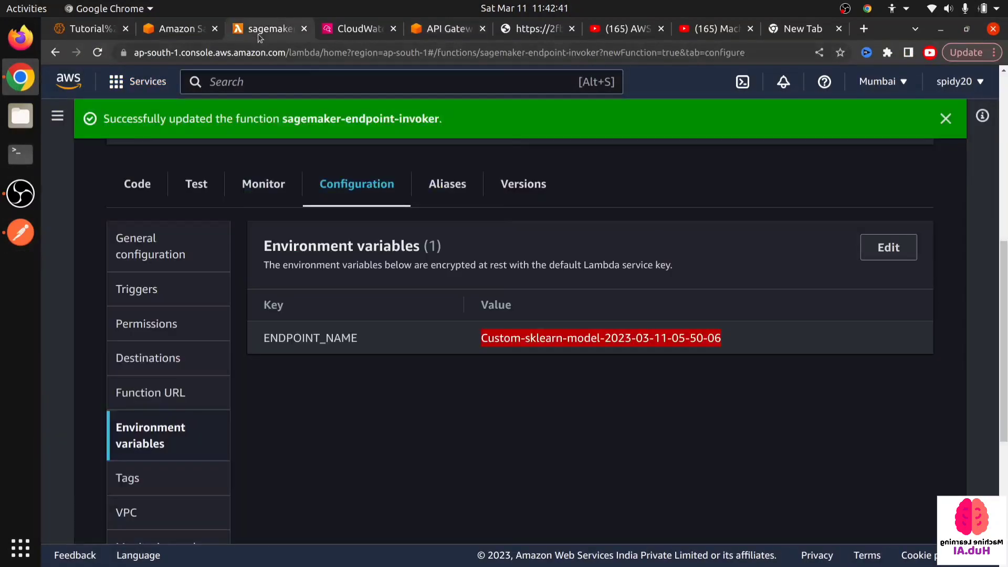
click(187, 245)
click(133, 188)
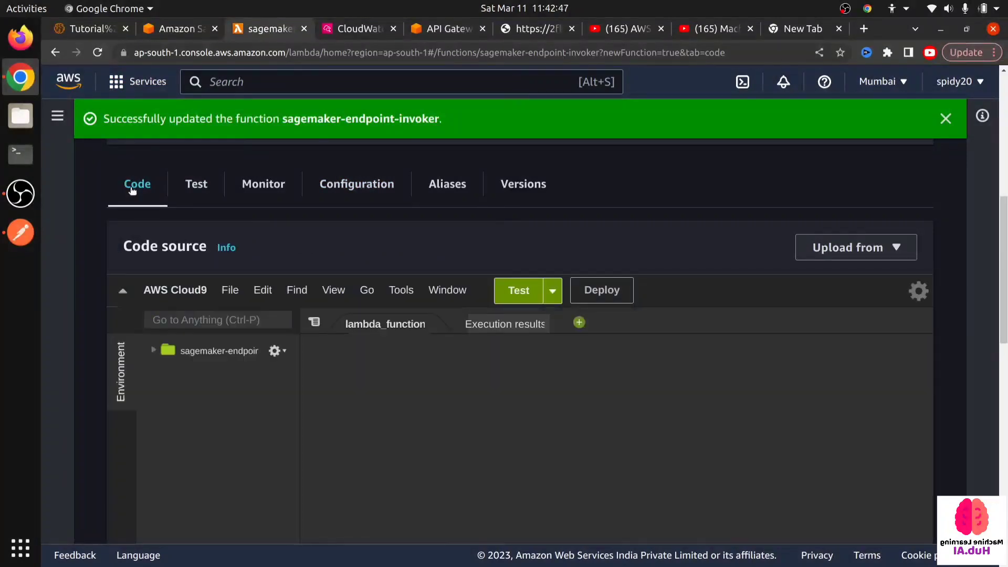
scroll(444, 426, down, 3)
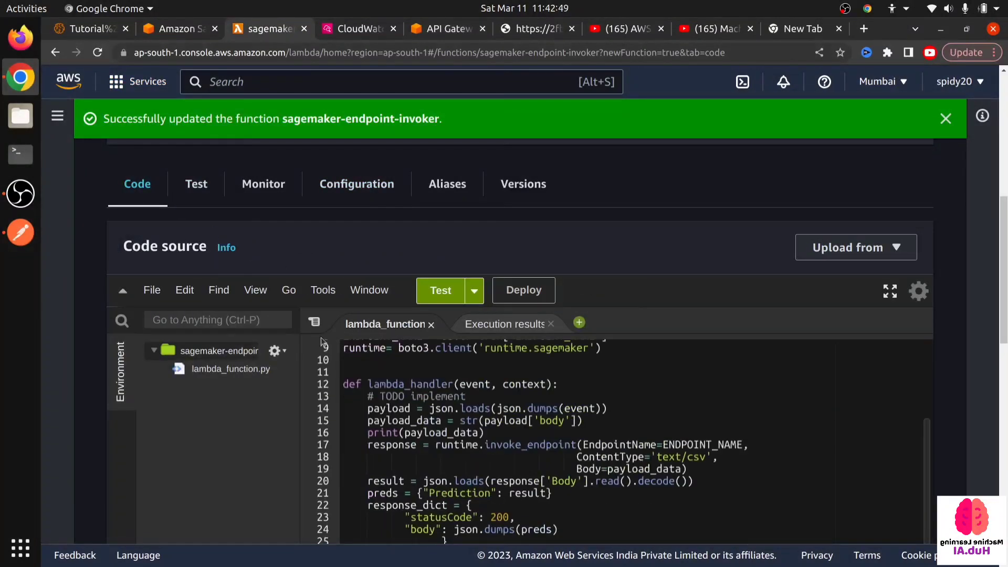
scroll(444, 427, down, 3)
scroll(306, 334, up, 3)
- Rerun the Python requests cell in section 5 of the Tutorial - 2 notebook to test the API
click(119, 30)
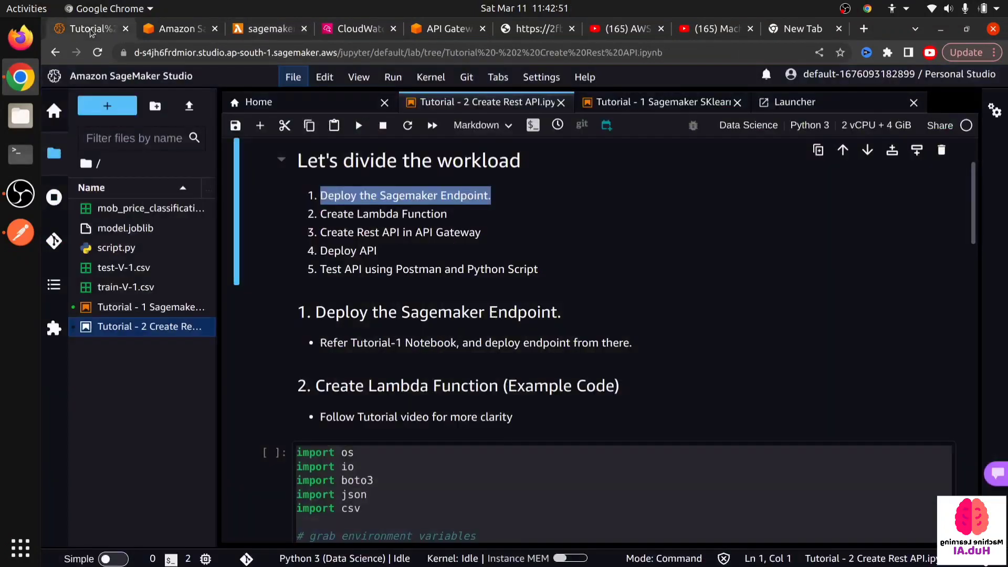
scroll(417, 185, down, 10)
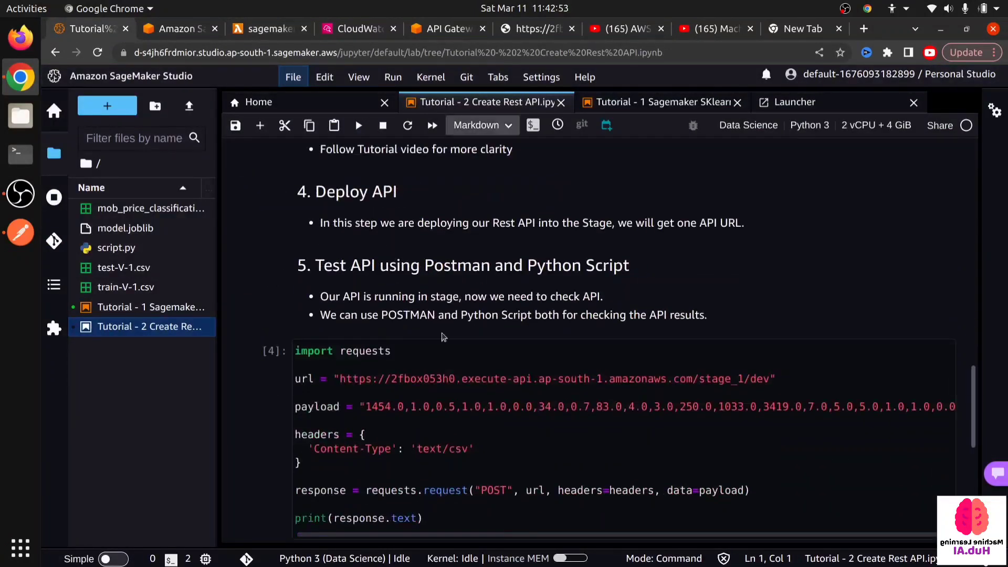
scroll(348, 371, down, 5)
scroll(452, 278, up, 1)
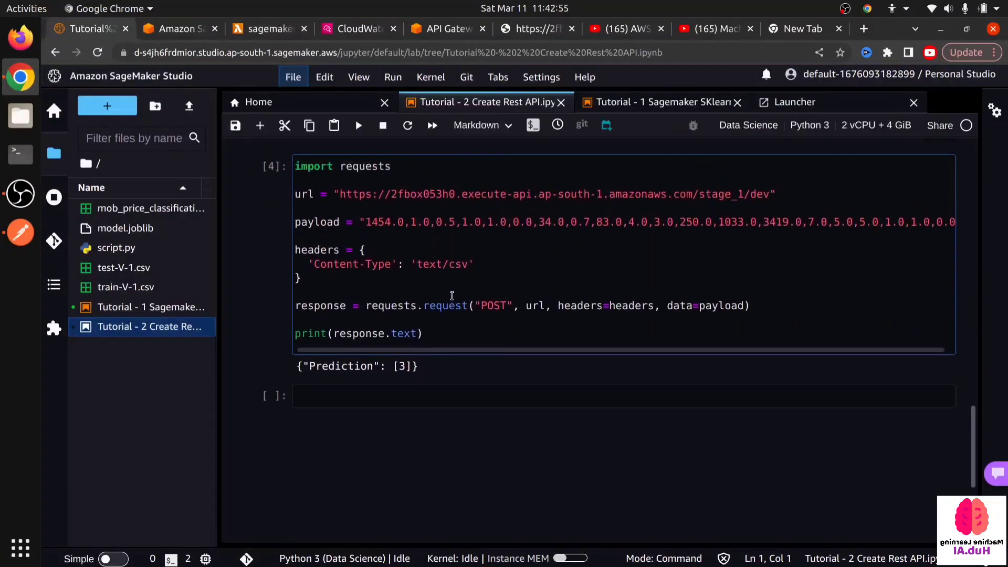
click(452, 298)
key(shift+Return)
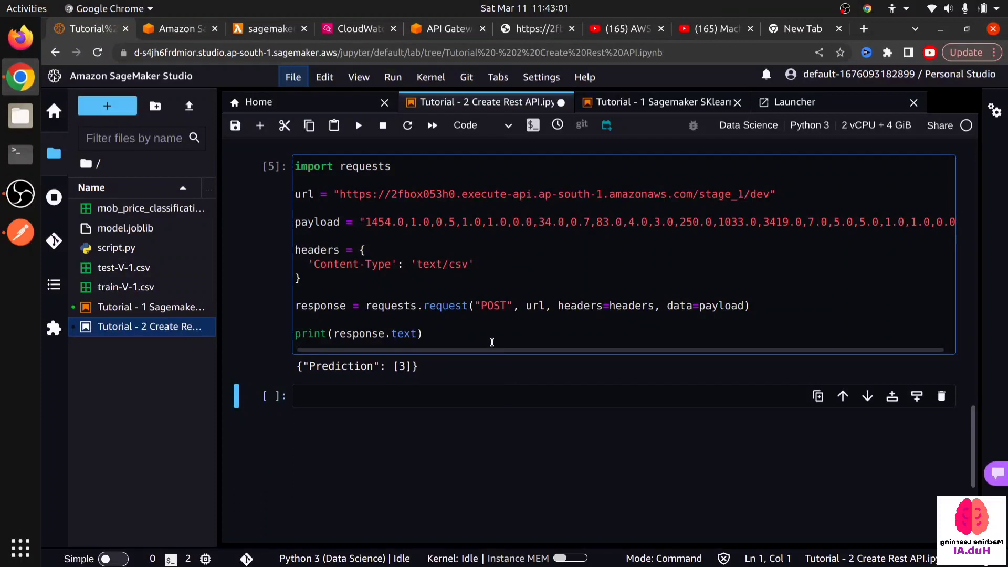
- Review the test script and the workload outline in the Tutorial - 2 notebook, and save the notebook
click(491, 347)
drag(491, 346, 296, 320)
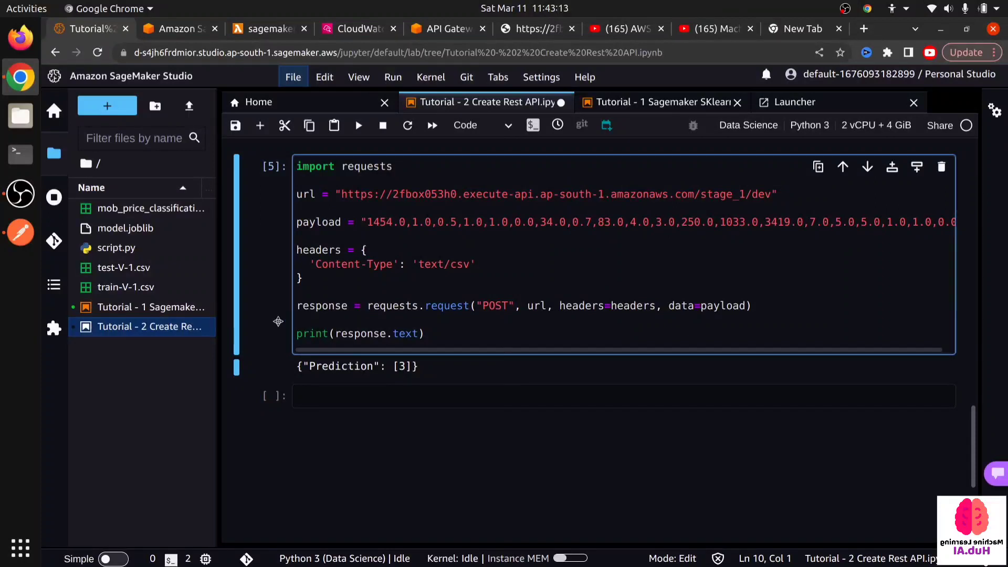
click(476, 399)
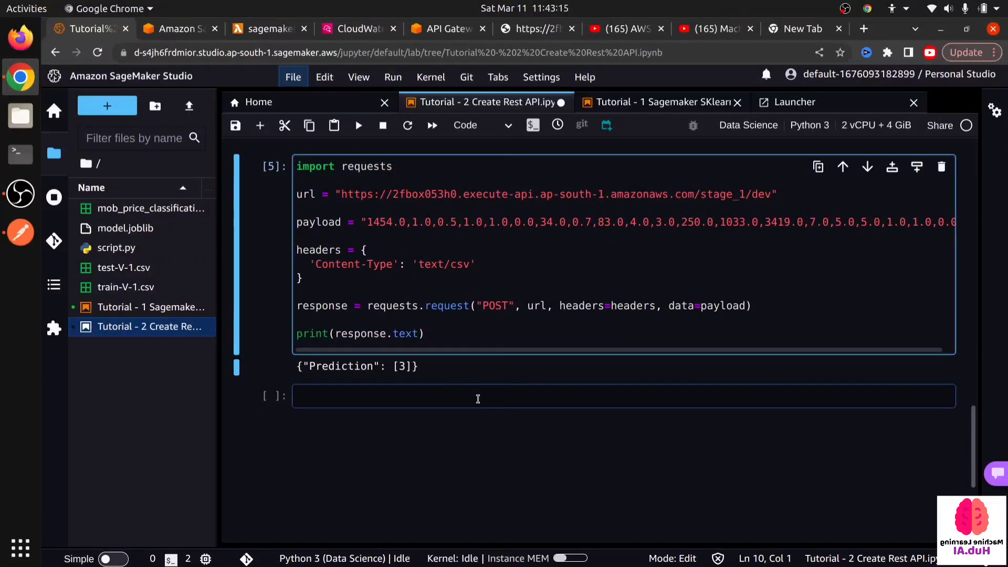
scroll(485, 336, up, 10)
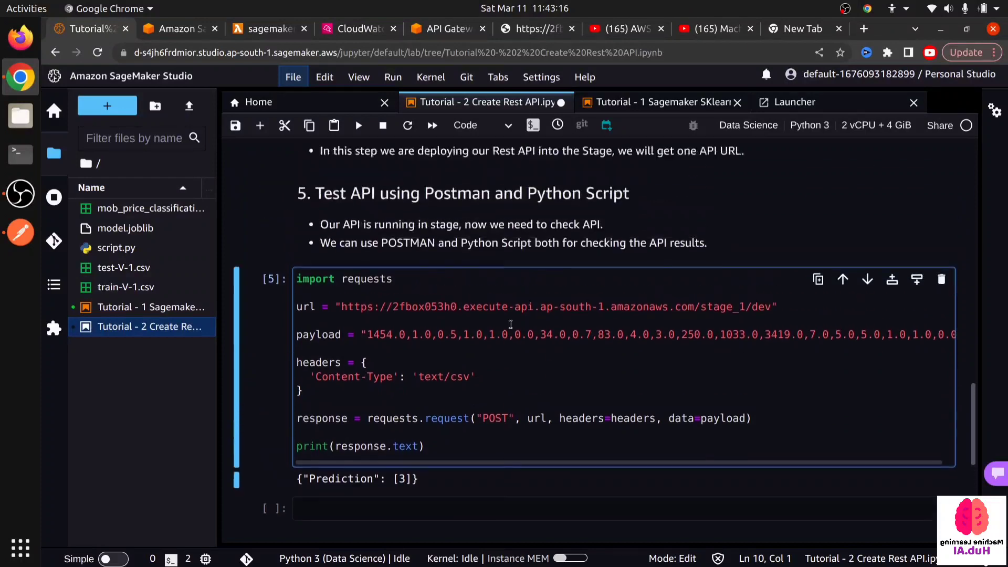
scroll(509, 326, up, 5)
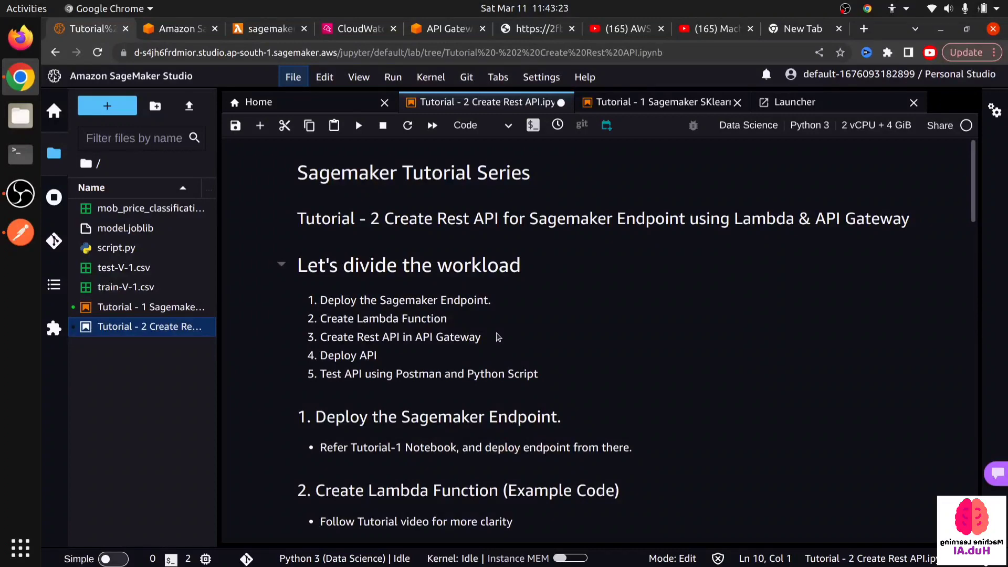
key(ctrl+s)
scroll(248, 300, down, 8)
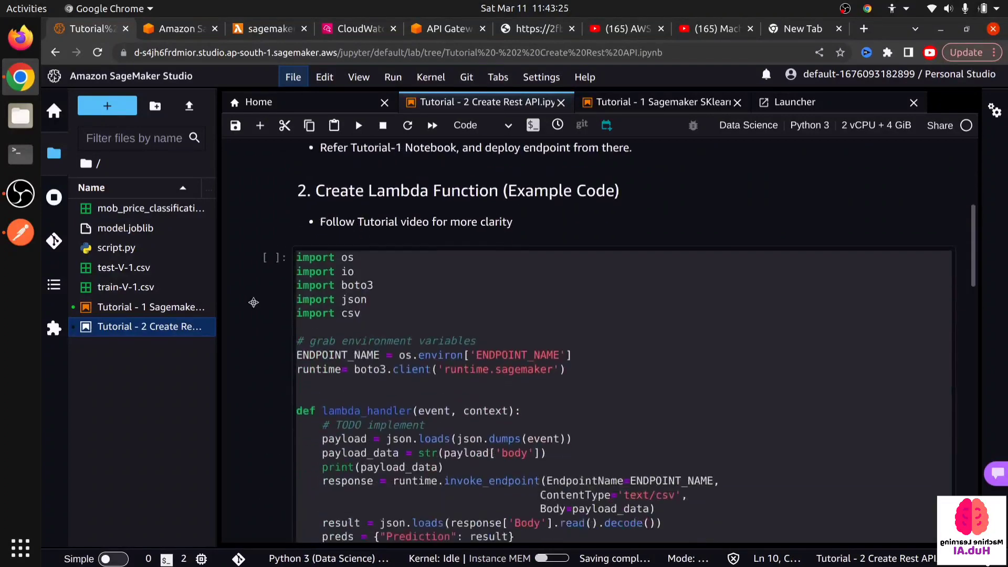
click(180, 30)
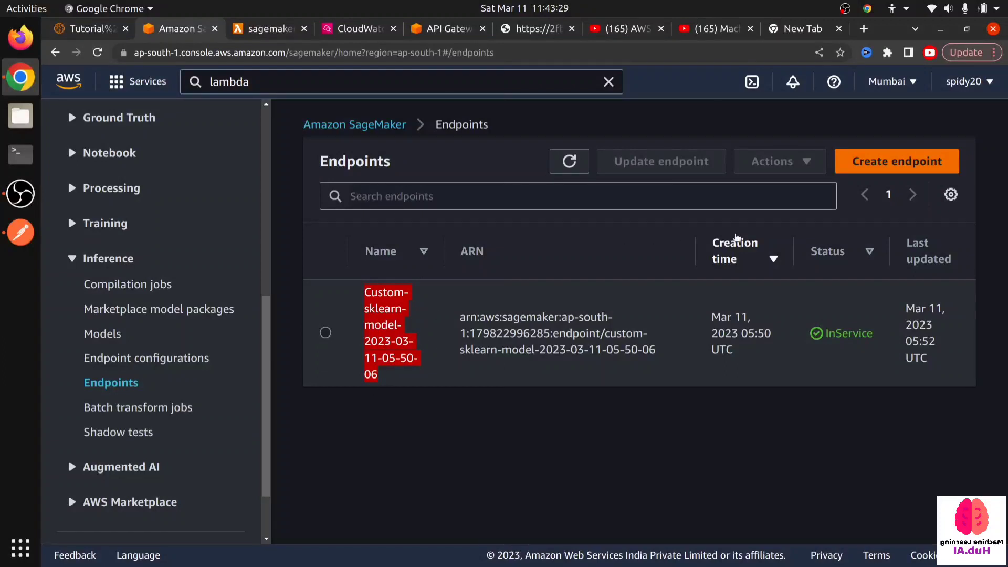
click(325, 332)
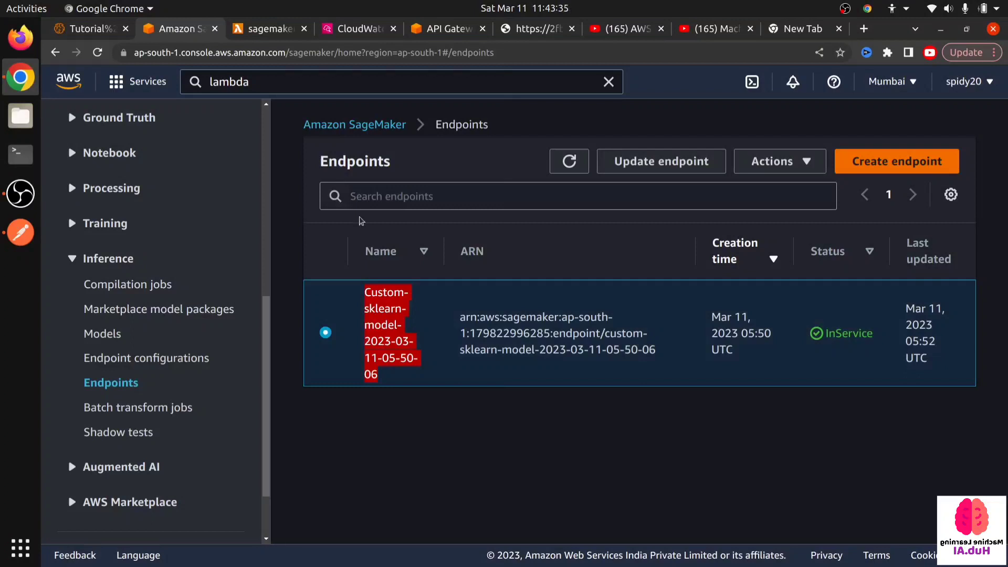
click(946, 84)
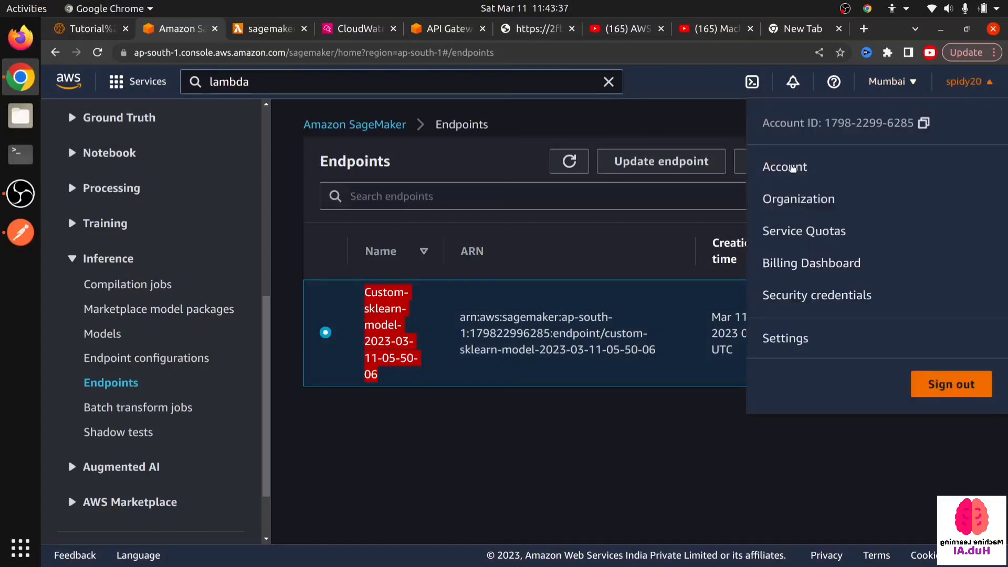
click(541, 449)
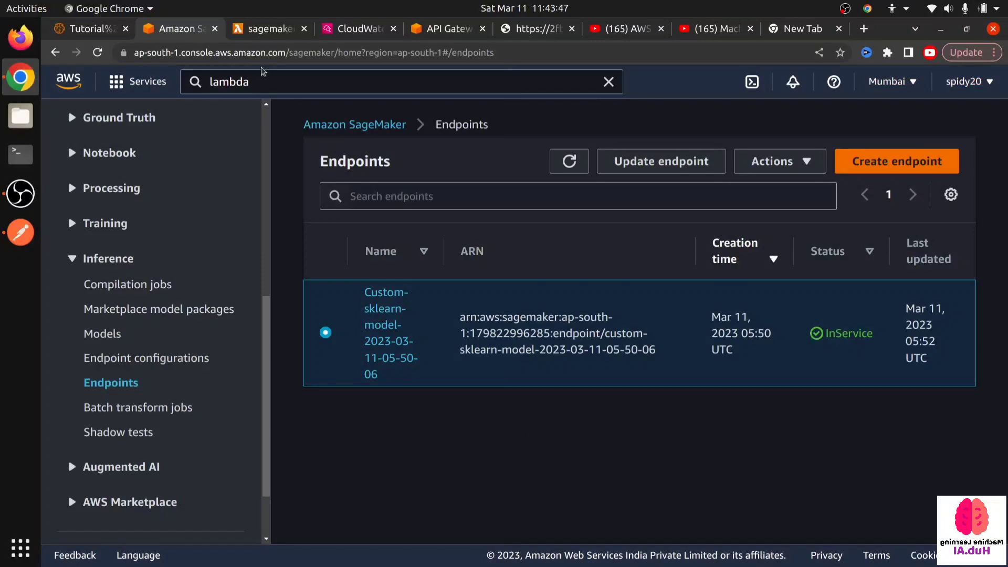
click(102, 31)
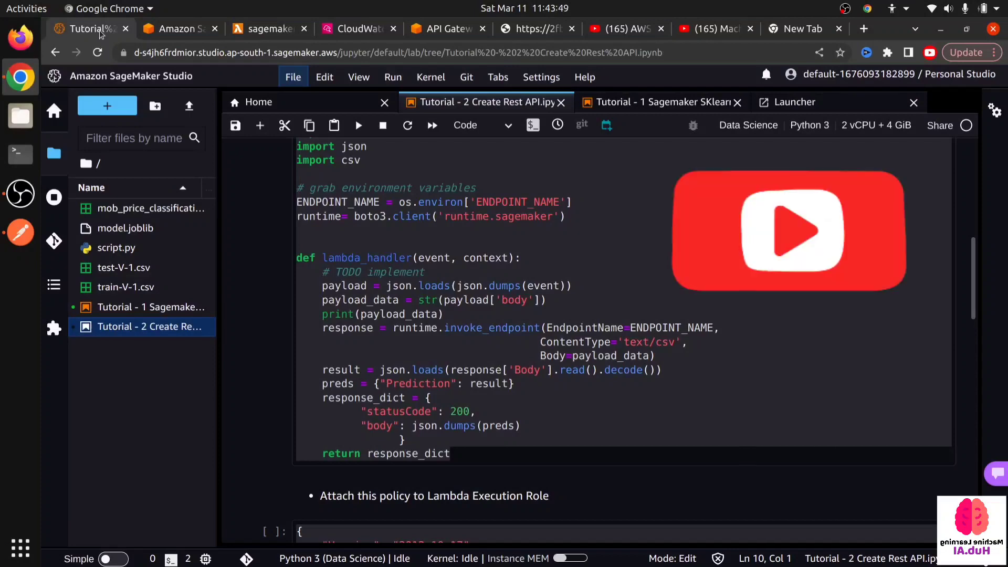
click(20, 193)
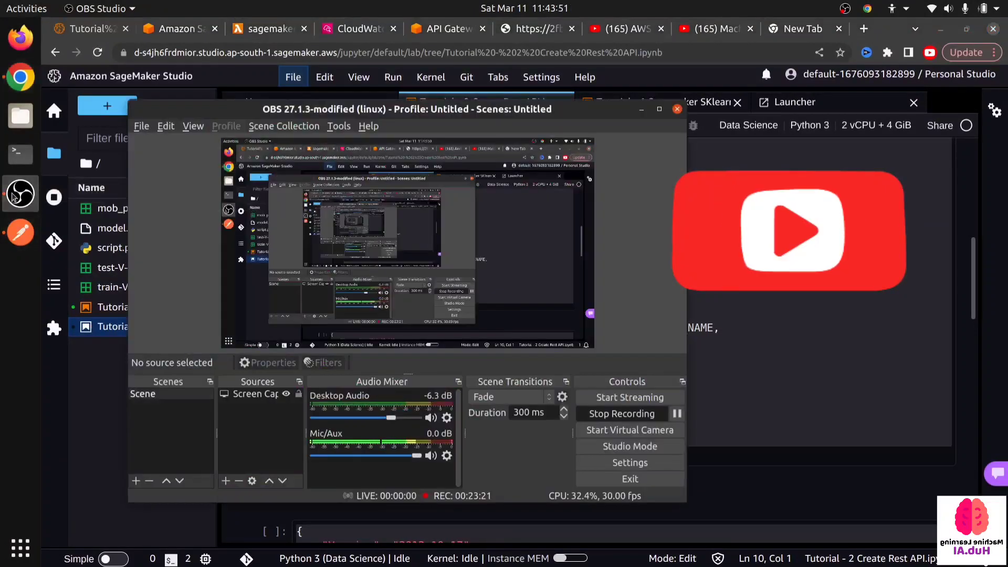